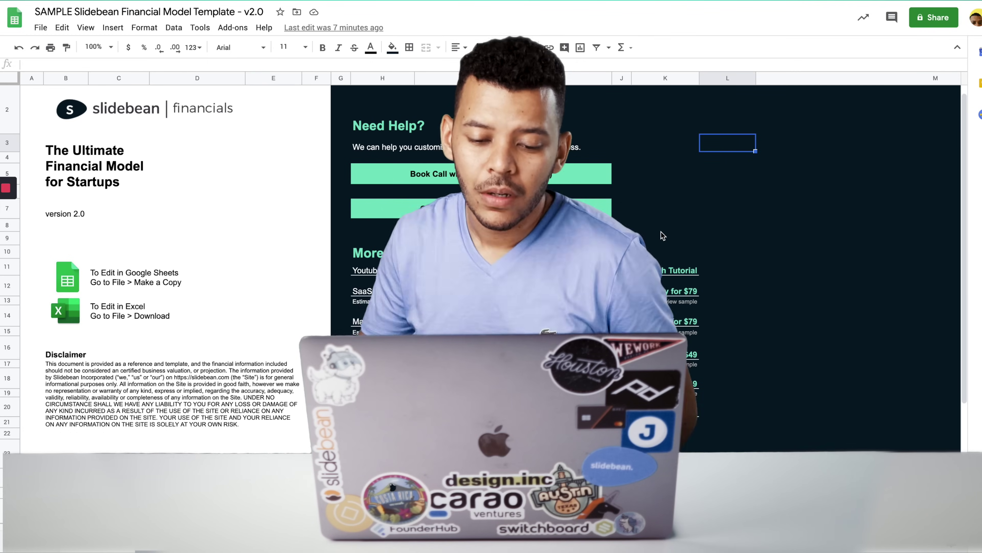
- Look through the Welcome sheet's resource list down to the presentation sign-up section
left_click(573, 412)
key("Down")
key("Down")
key("Down")
key("Down")
key("Down")
key("Down")
key("Down")
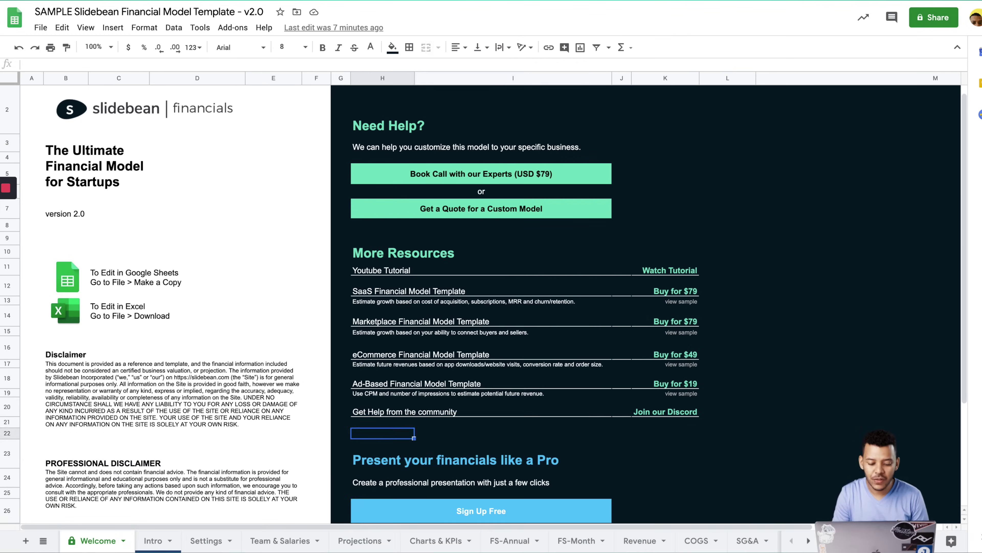
key("Up")
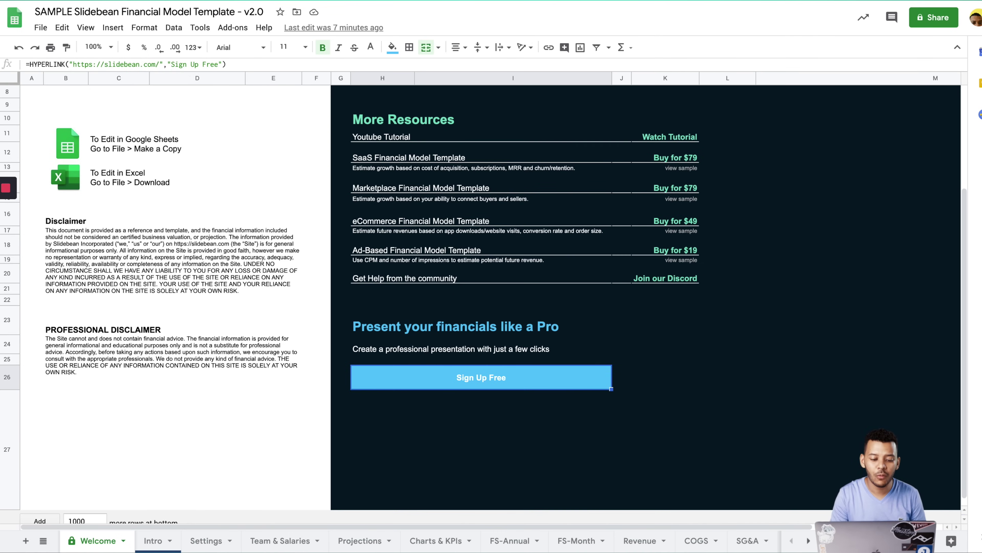
scroll(553, 255, "up", 5)
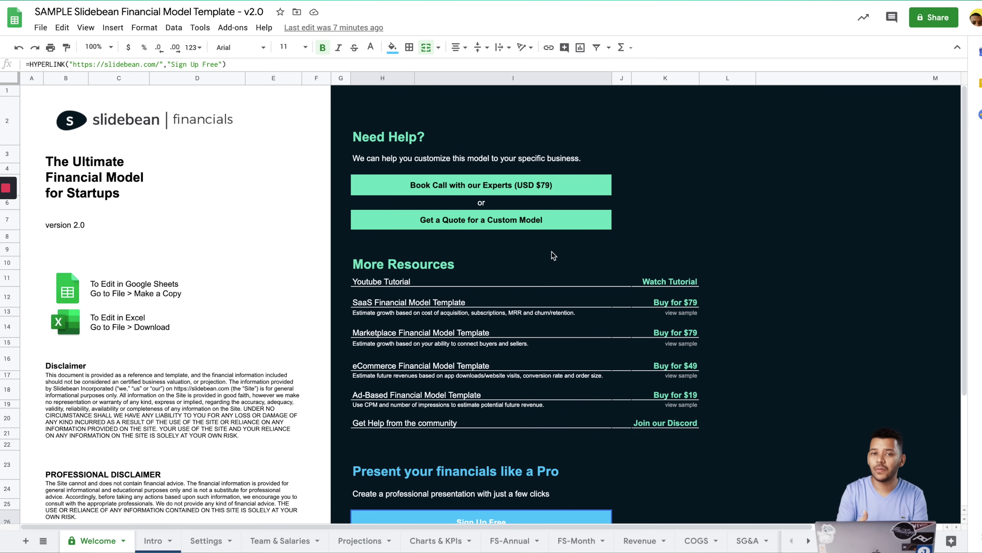
- Examine the Welcome sheet's expert call link, the Google Sheets and Excel editing instructions, and the additional model templates
left_click(585, 189)
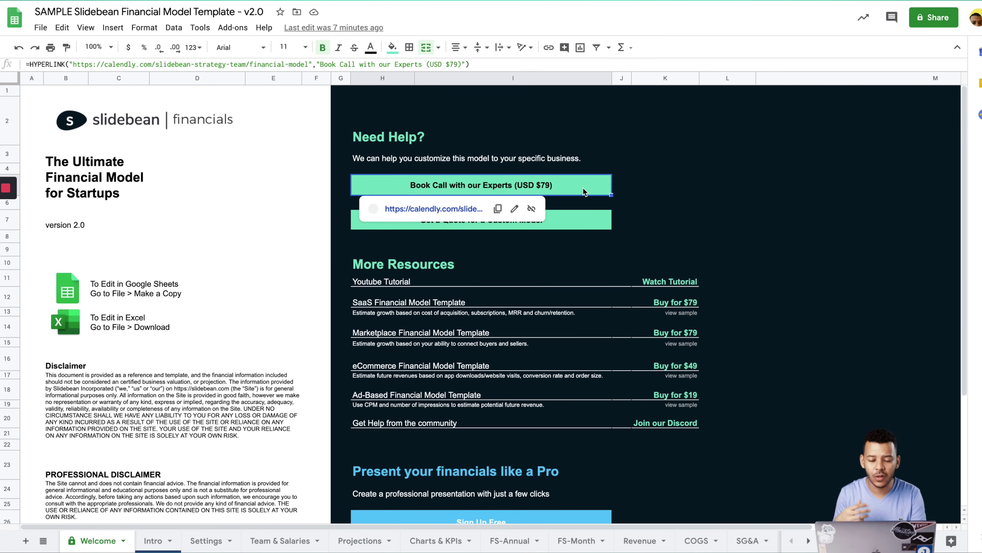
left_click(617, 280)
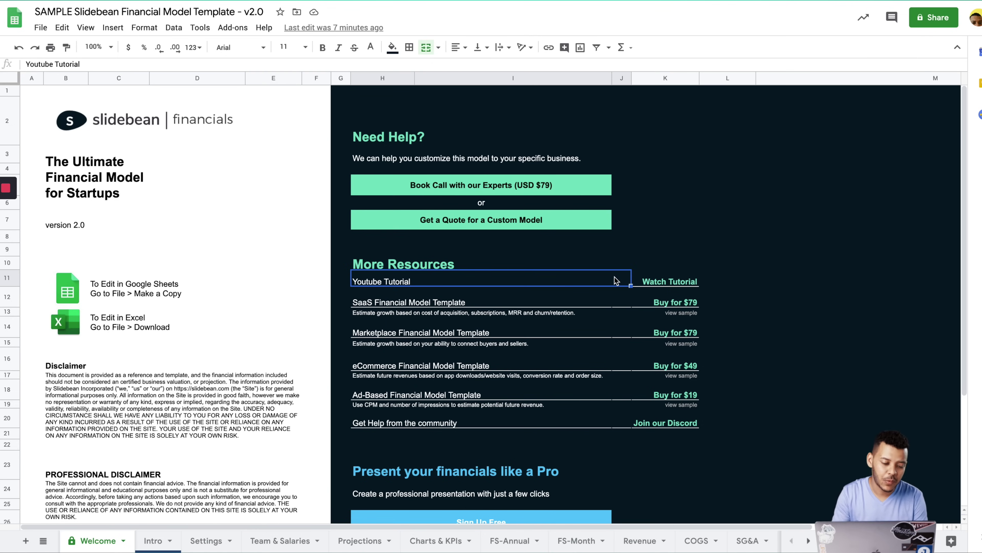
left_click(186, 285)
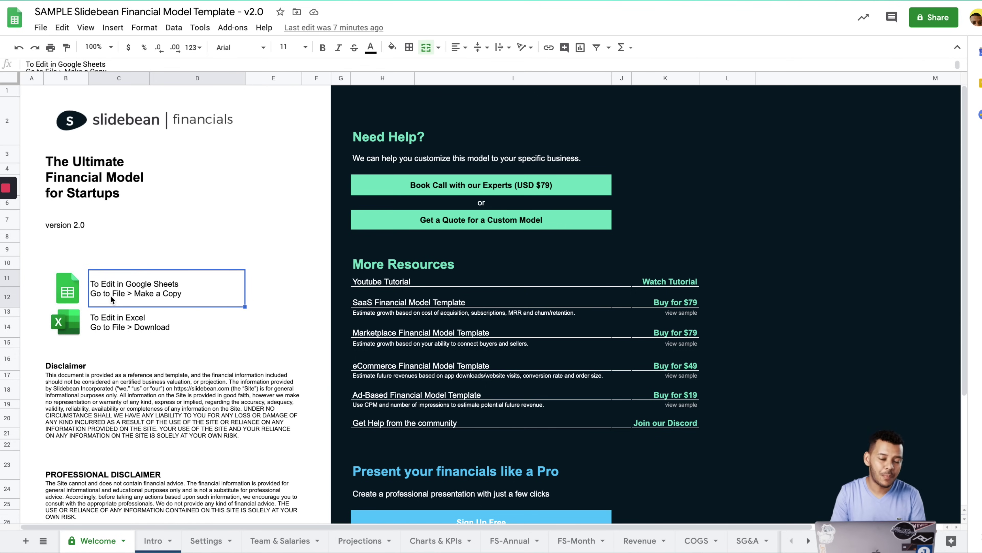
left_click(110, 322)
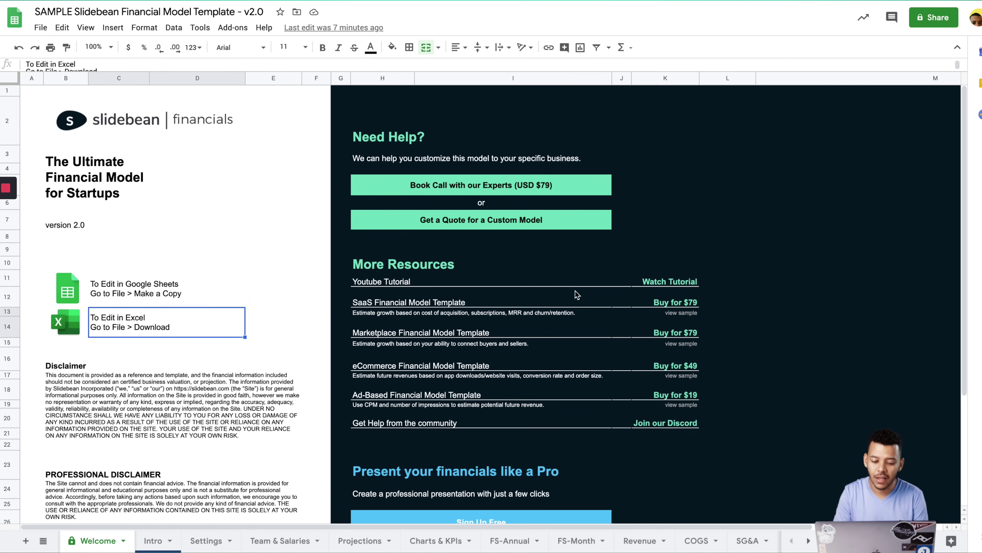
left_click(609, 306)
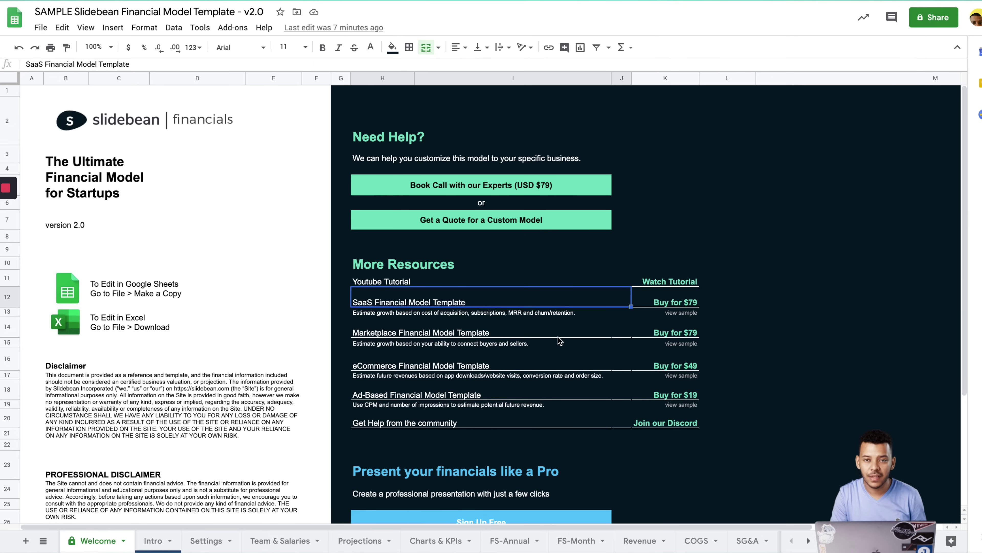
scroll(460, 397, "down", 1)
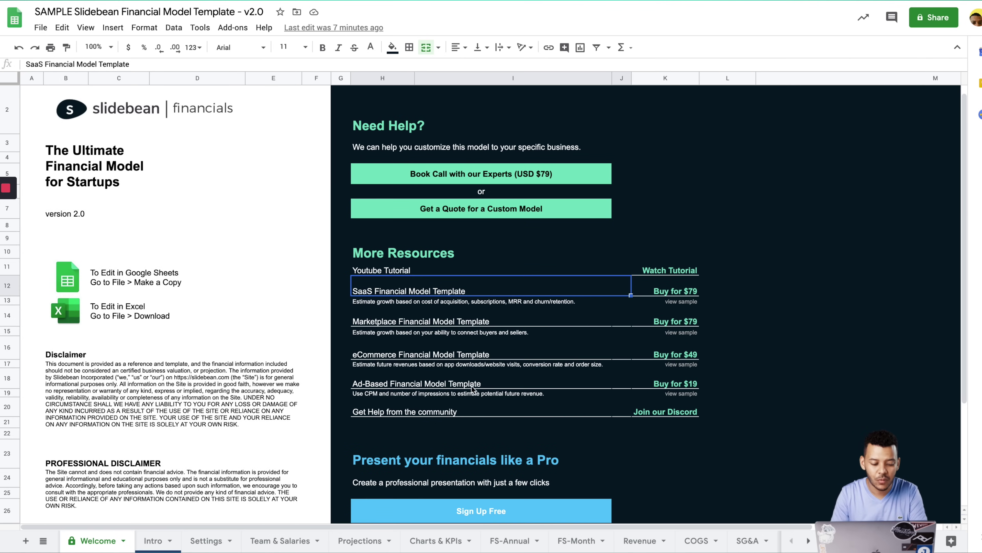
left_click(426, 393)
- Open the Intro sheet and examine its color coding legend and list of contents
left_click(153, 540)
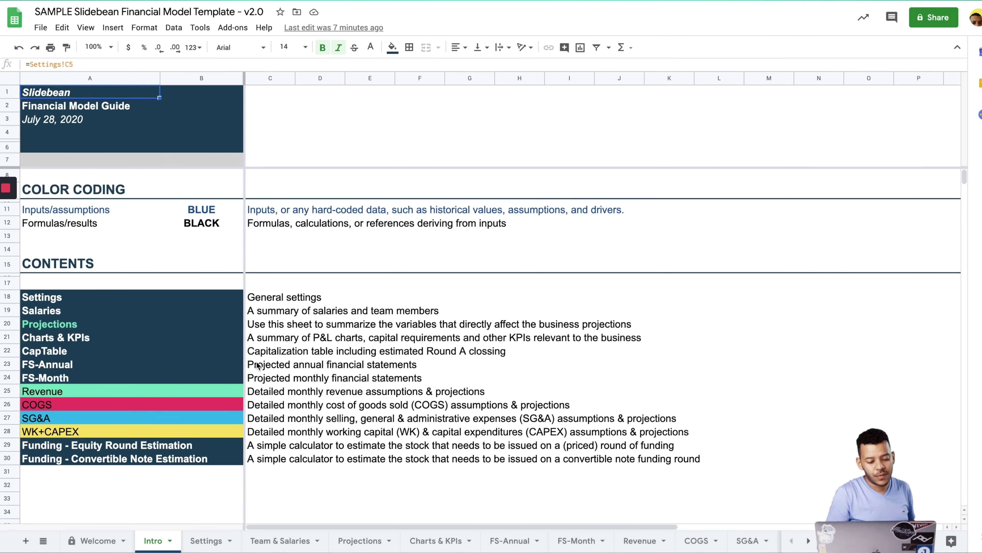
left_click(285, 350)
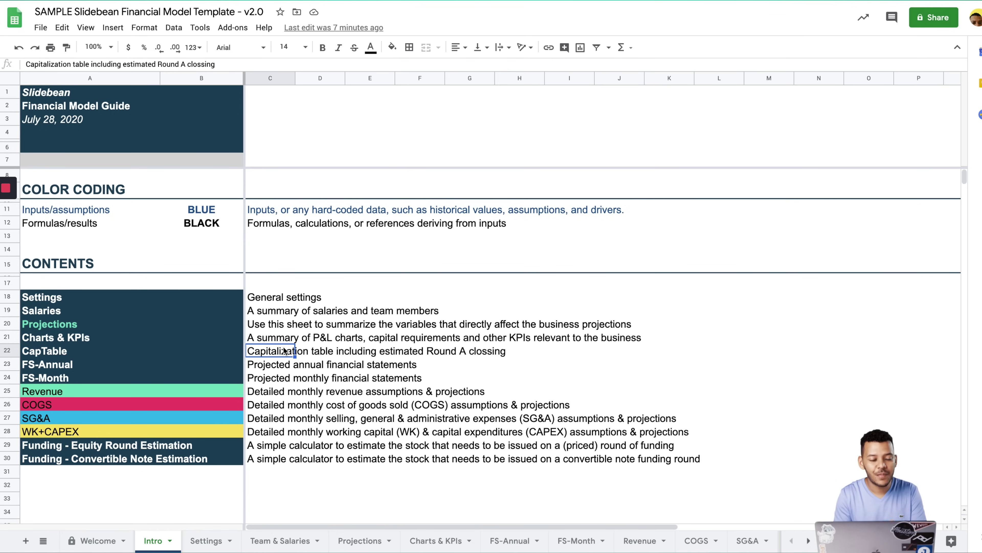
left_click(177, 210)
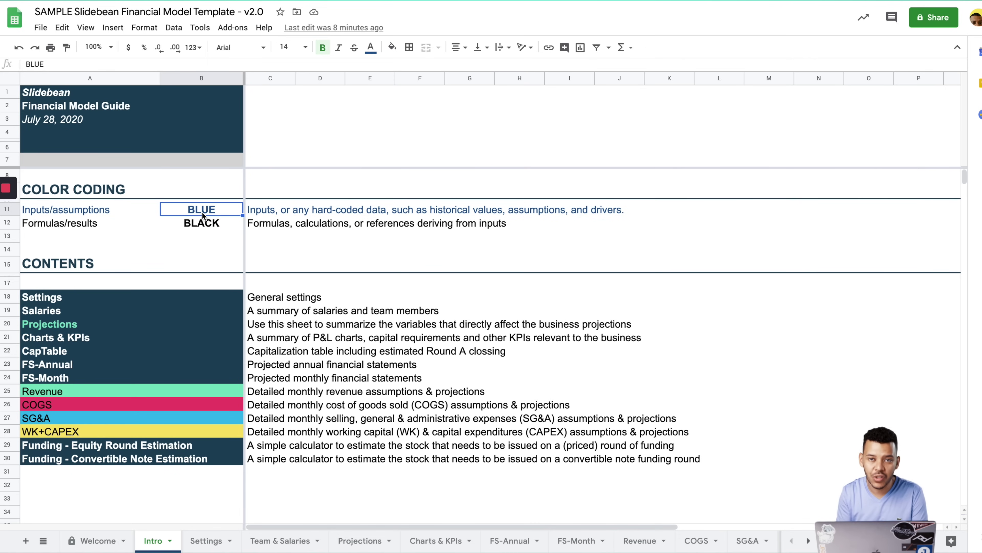
left_click(230, 335)
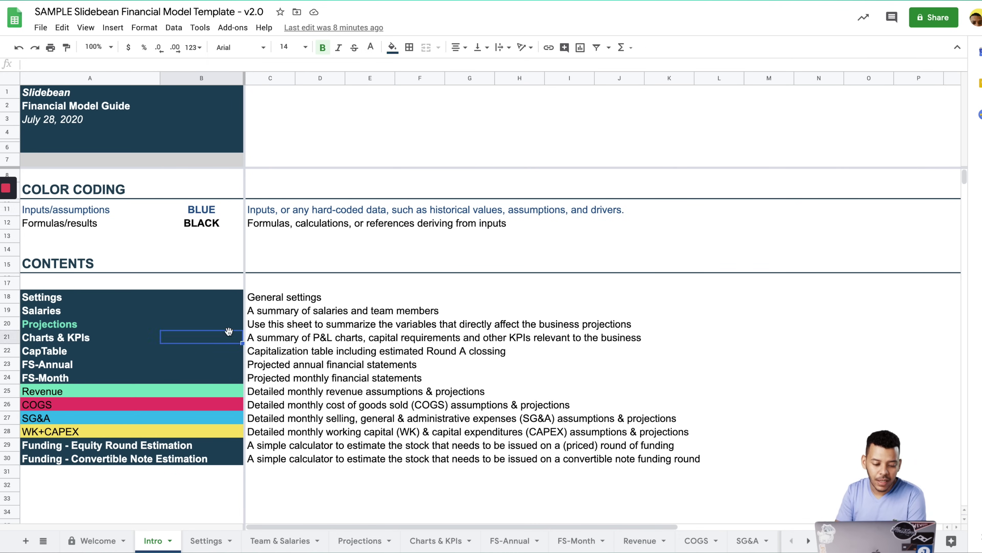
left_click(197, 301)
left_click(59, 301)
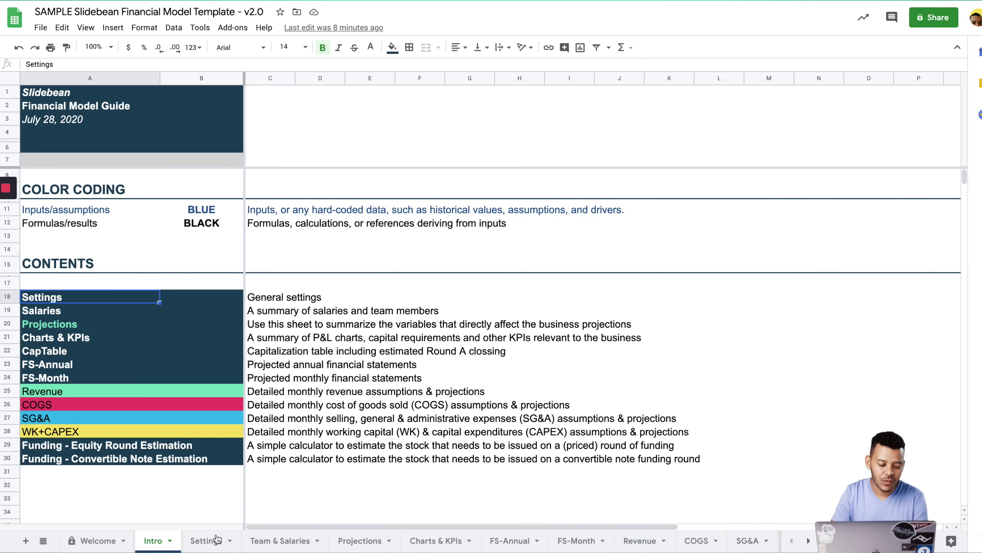
- Open the Settings sheet and review the company name in the General section
key("alt+Down")
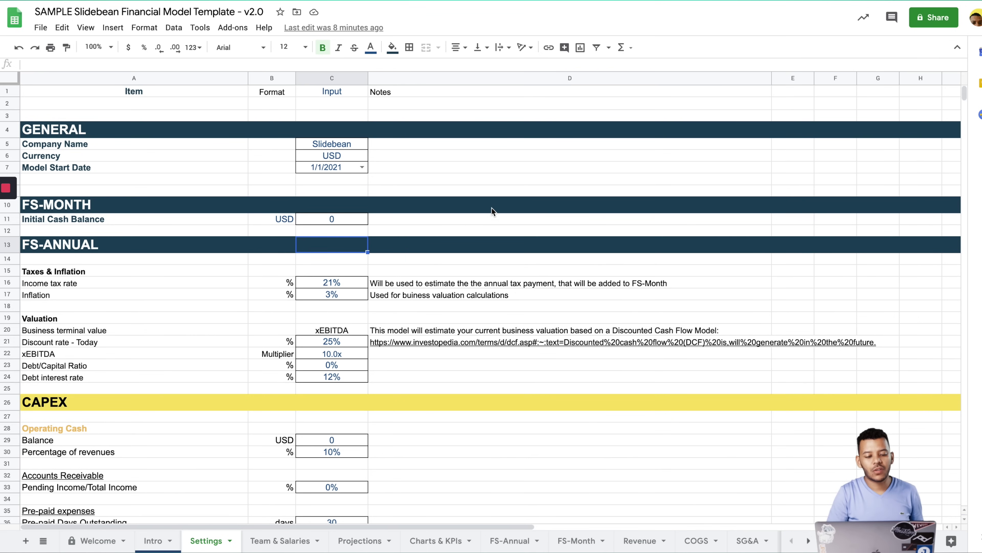
left_click(329, 145)
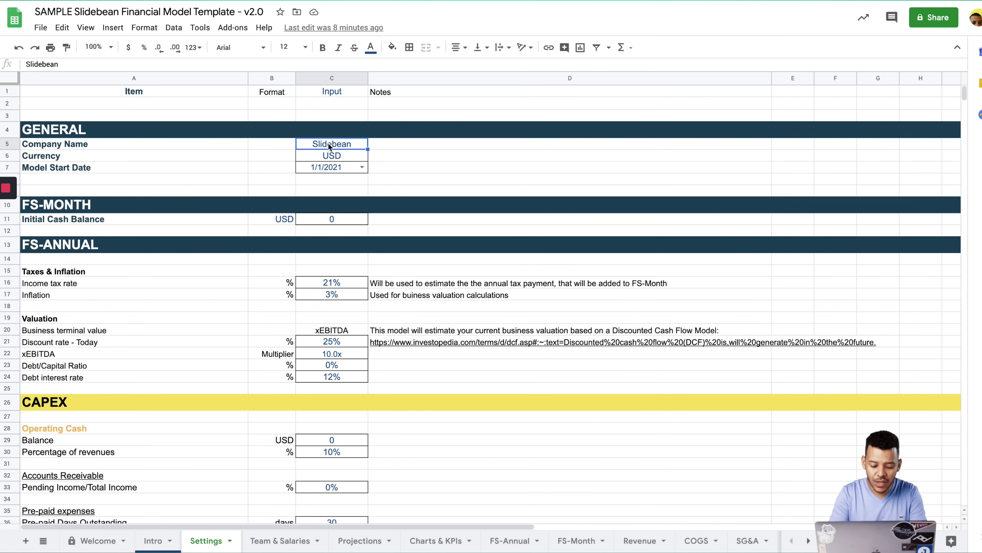
- Set the currency in the General settings to EUR
left_click(347, 155)
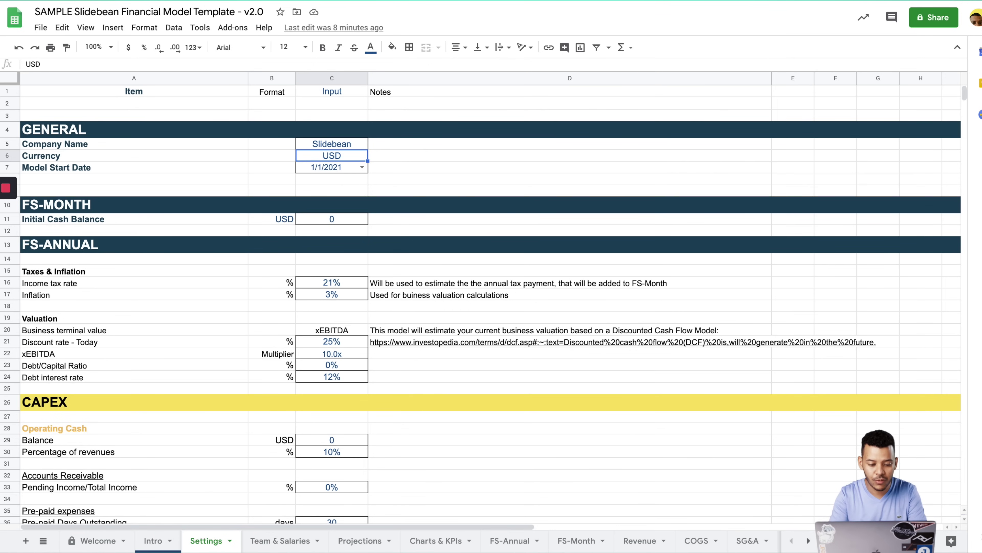
type("EUR")
key("Return")
- Set the currency in the General settings back to USD
left_click(347, 151)
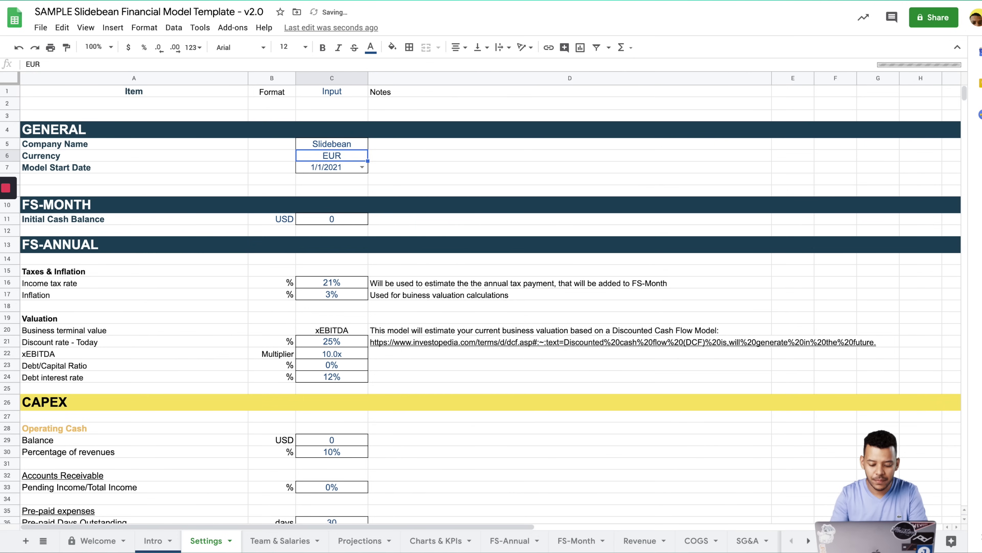
type("USD")
key("Return")
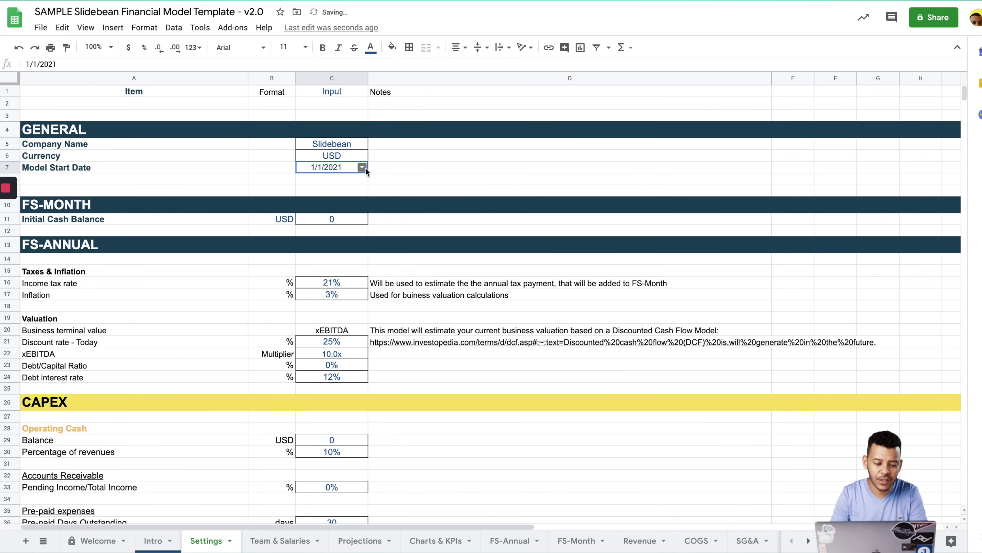
- Review the available model start dates and the initial cash balance setting for FS-Month
left_click(363, 168)
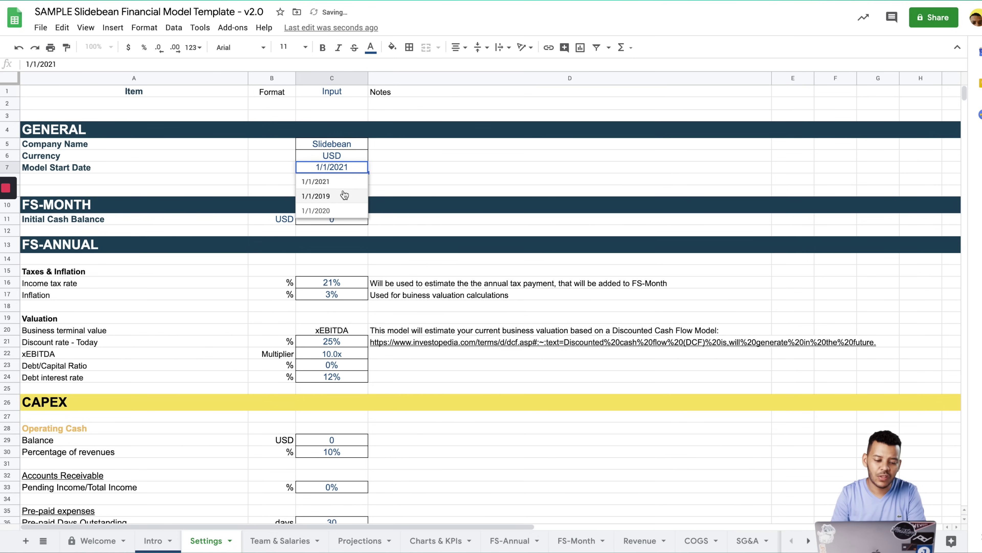
key("Escape")
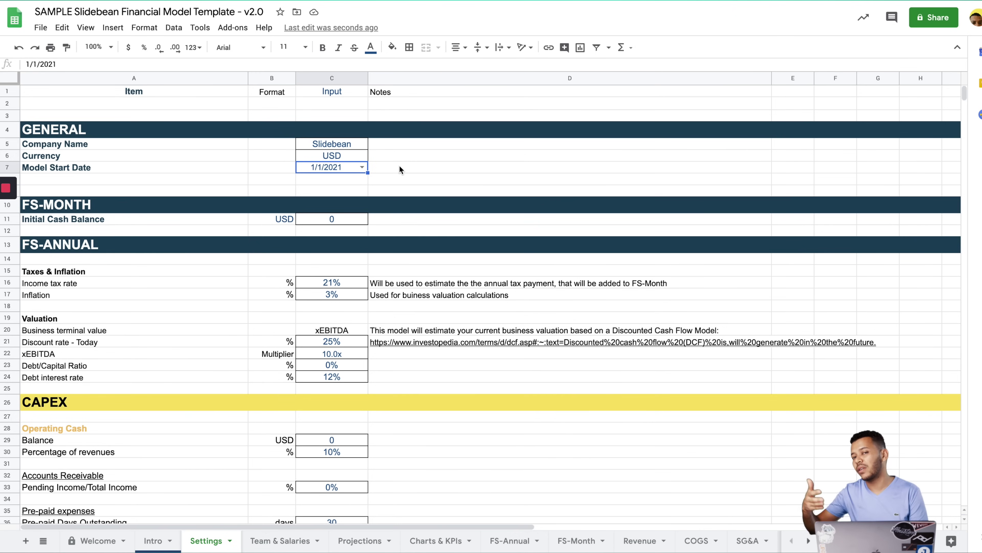
left_click(399, 246)
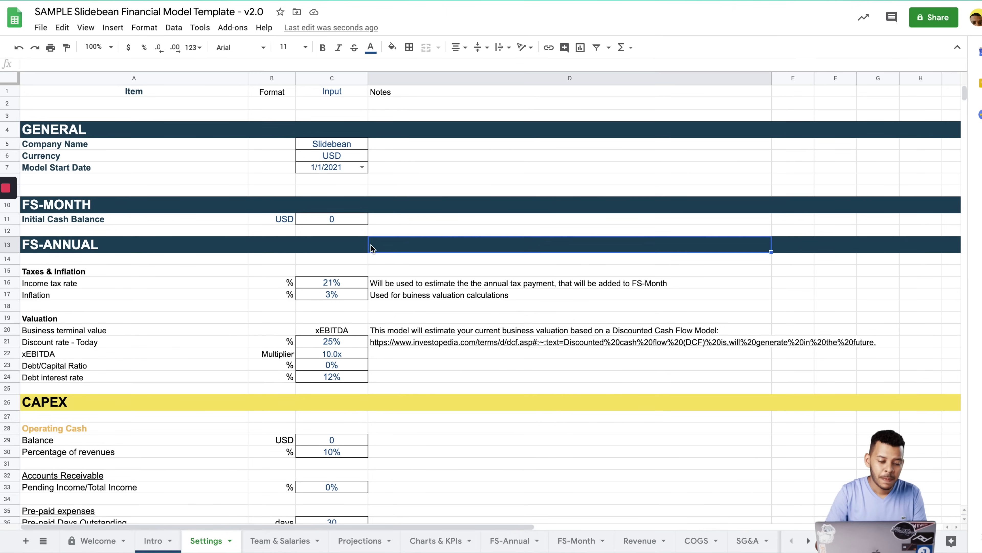
left_click(316, 216)
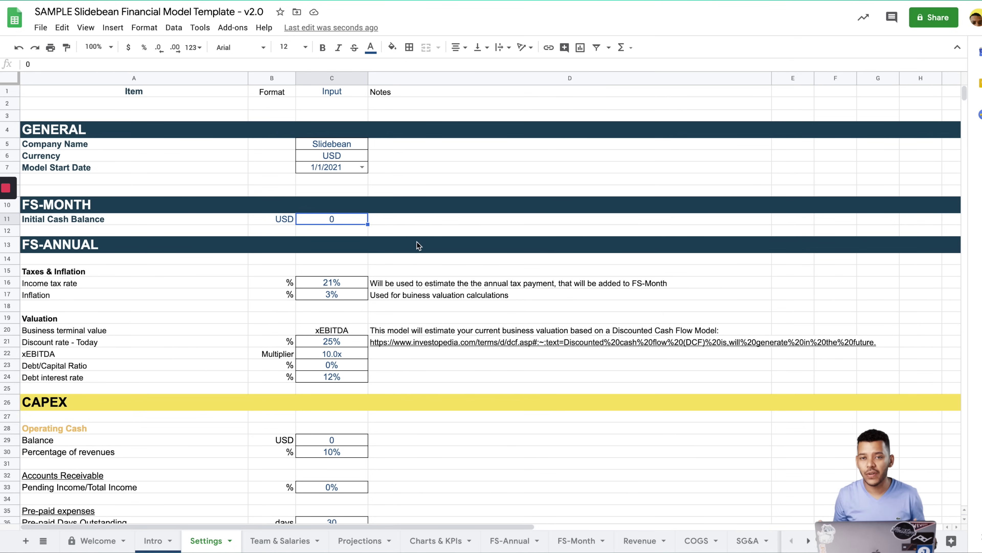
- Review the income tax rate and inflation inputs in the FS-Annual settings
scroll(371, 317, "down", 1)
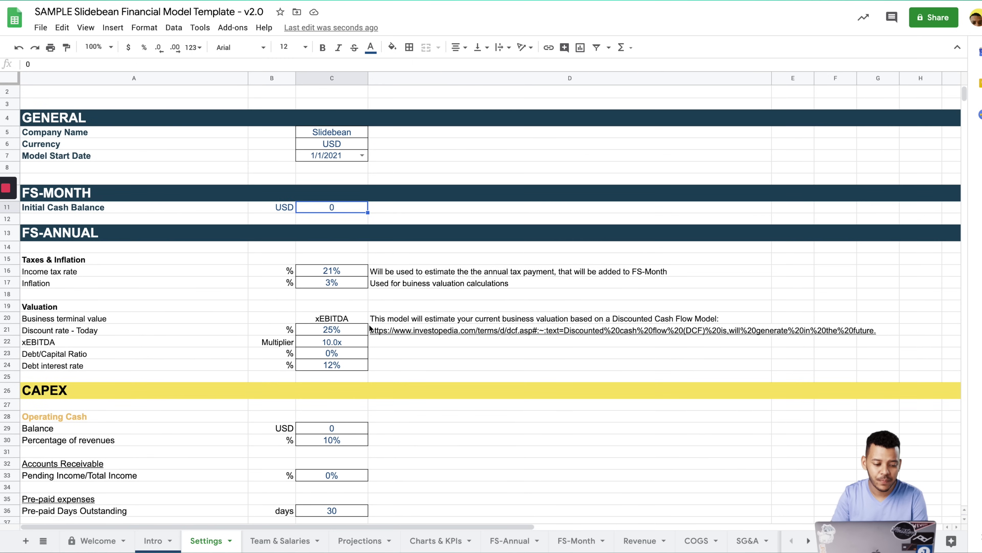
left_click(370, 322)
left_click(95, 262)
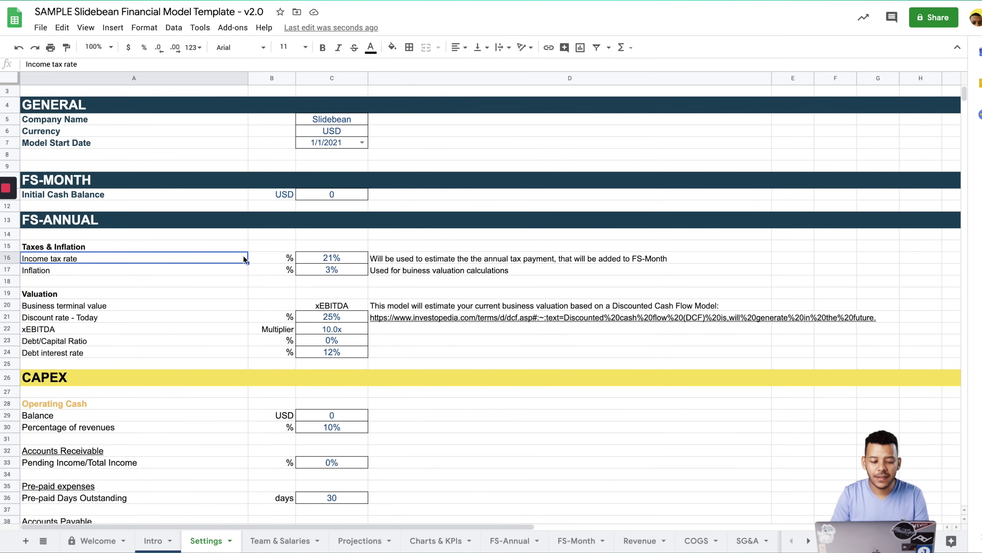
left_click(301, 262)
key("Left")
key("Left")
key("Right")
key("Right")
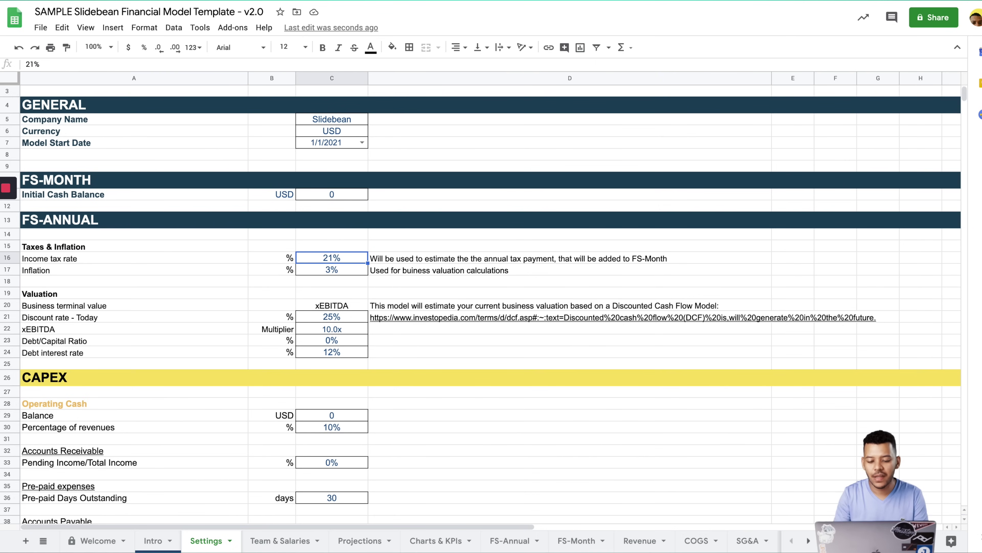
key("Left")
key("Left")
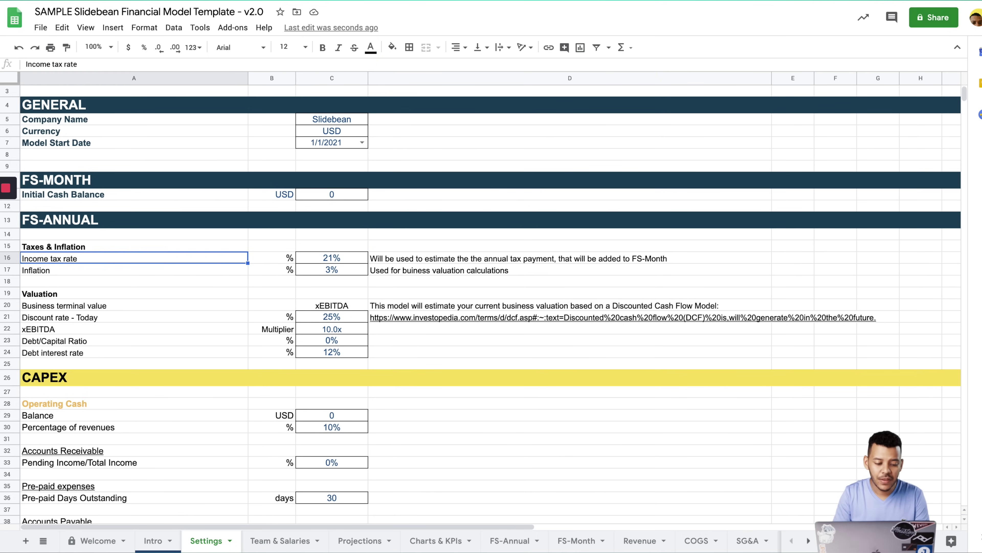
key("Down")
key("Right")
key("Right")
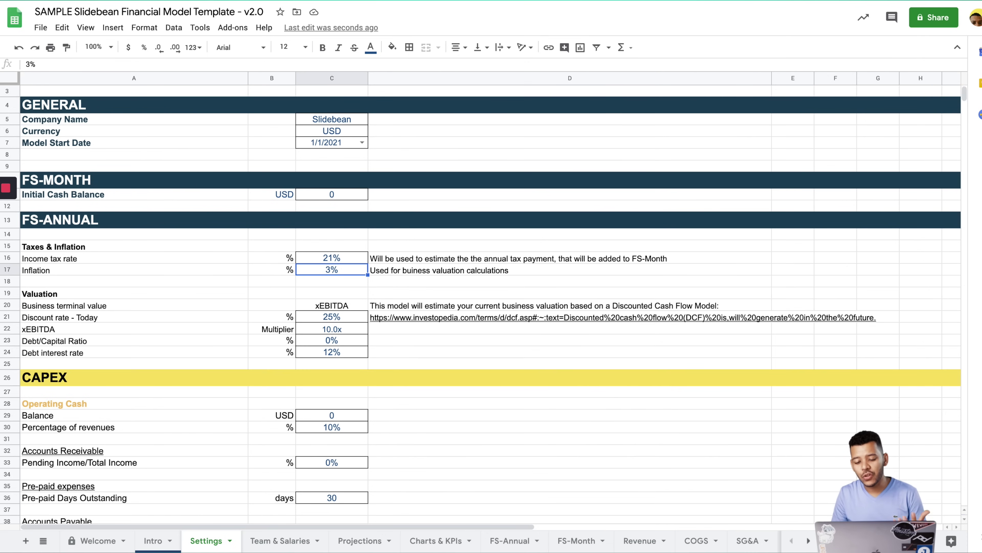
- Review the business terminal value and today's discount rate in the Valuation settings
key("Down")
key("Down")
key("Down")
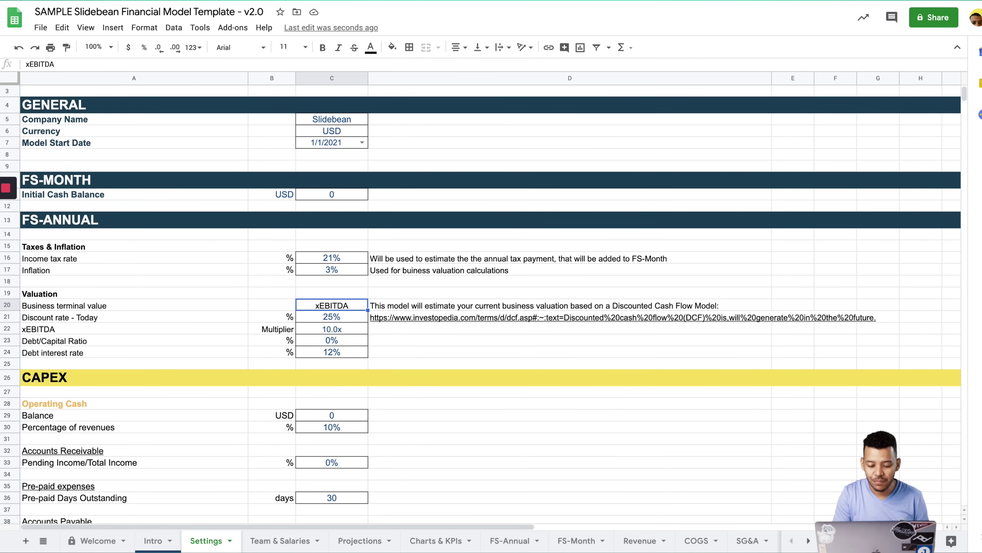
key("Down")
key("Right")
key("Left")
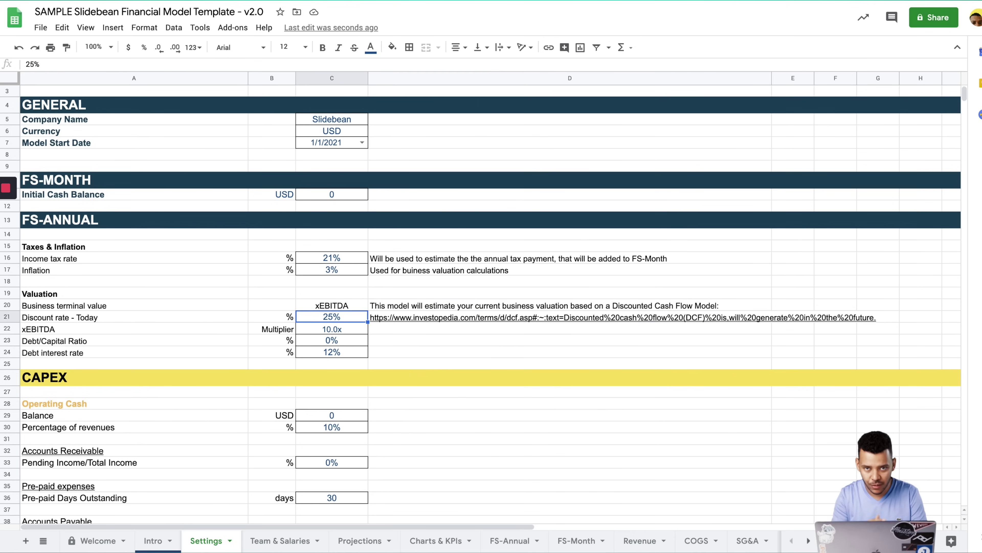
key("Left")
key("Left")
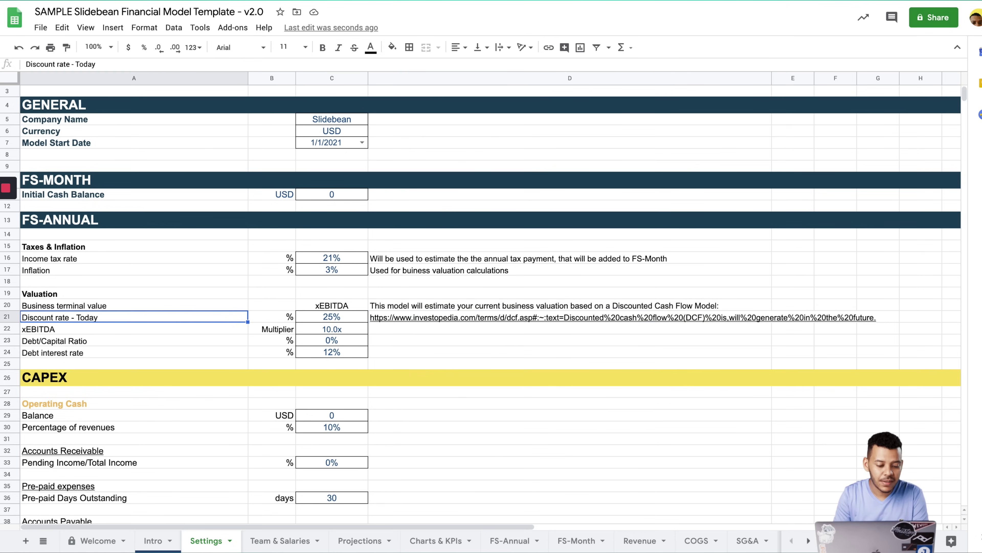
- Compare the xEBITDA multiplier, debt/capital ratio and debt interest rate inputs with the discount rate in the Valuation settings
key("Right")
key("Right")
key("Down")
key("Down")
key("Down")
key("Up")
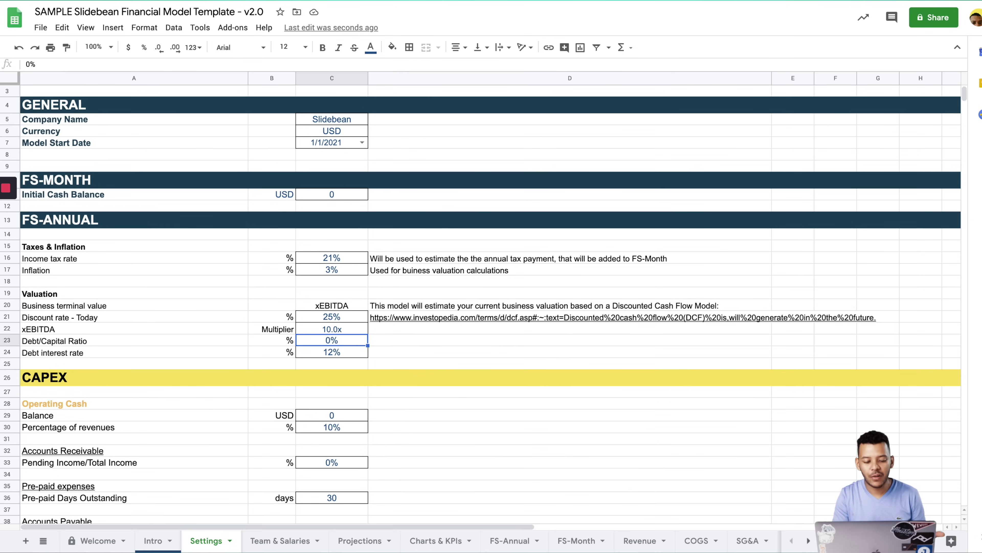
key("Up")
key("Up")
key("Left")
key("Left")
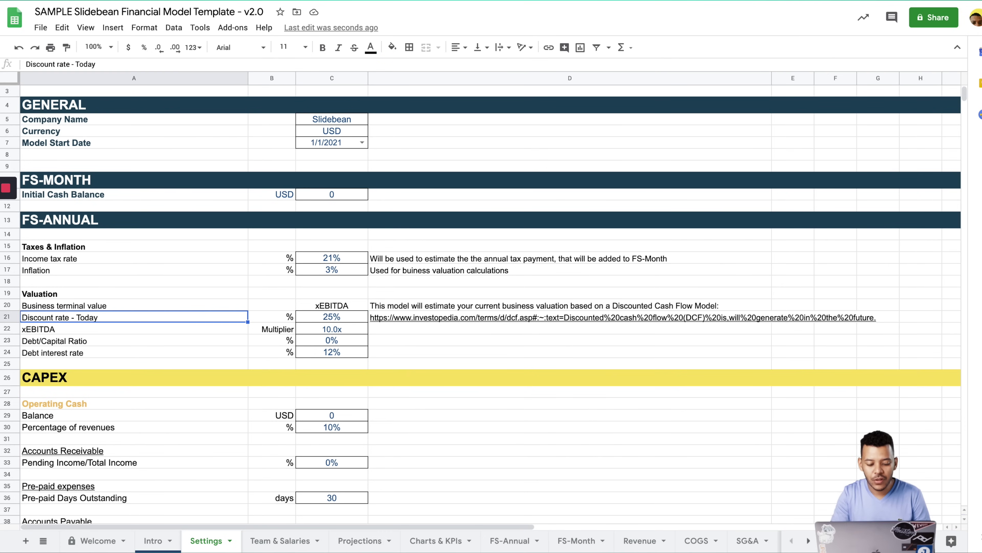
- Check the discount rate input and open the FS-Annual sheet to view the annual financial statement
left_click(323, 314)
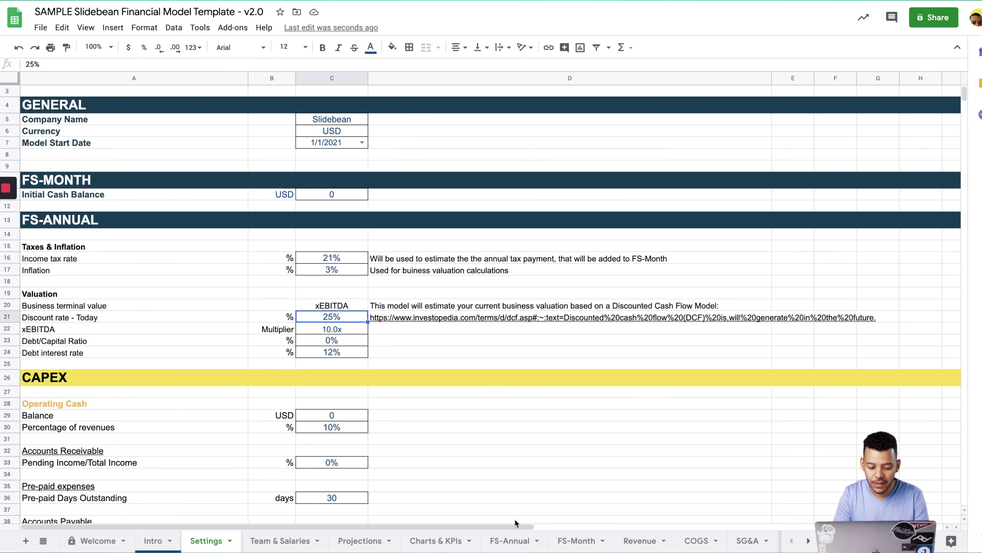
left_click(515, 540)
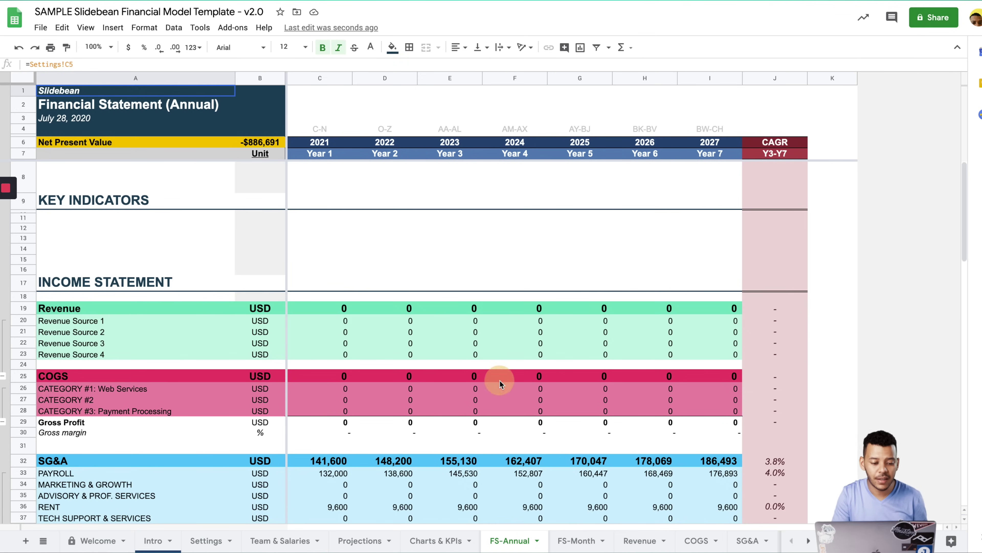
- Inspect the Net Present Value formula on the FS-Annual sheet and return to today's discount rate in Settings
left_click(499, 380)
left_click(259, 144)
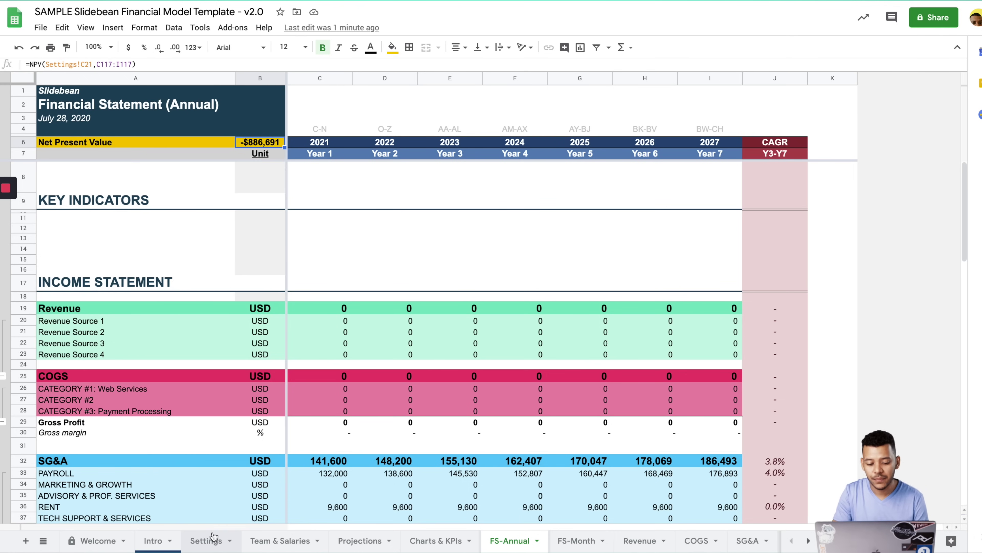
left_click(208, 540)
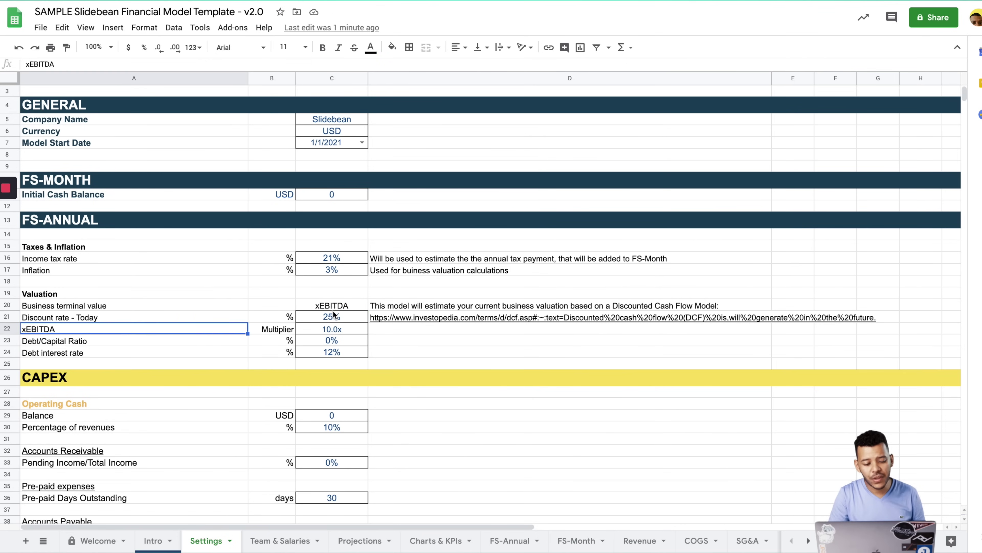
left_click(331, 316)
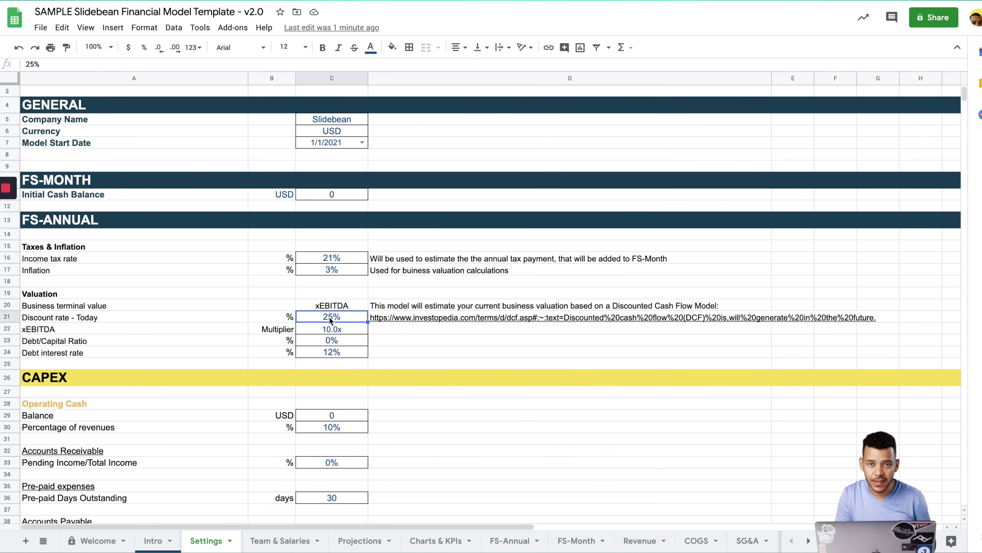
- Review the xEBITDA label and its multiplier input in the Valuation settings
key("Down")
key("Left")
key("Left")
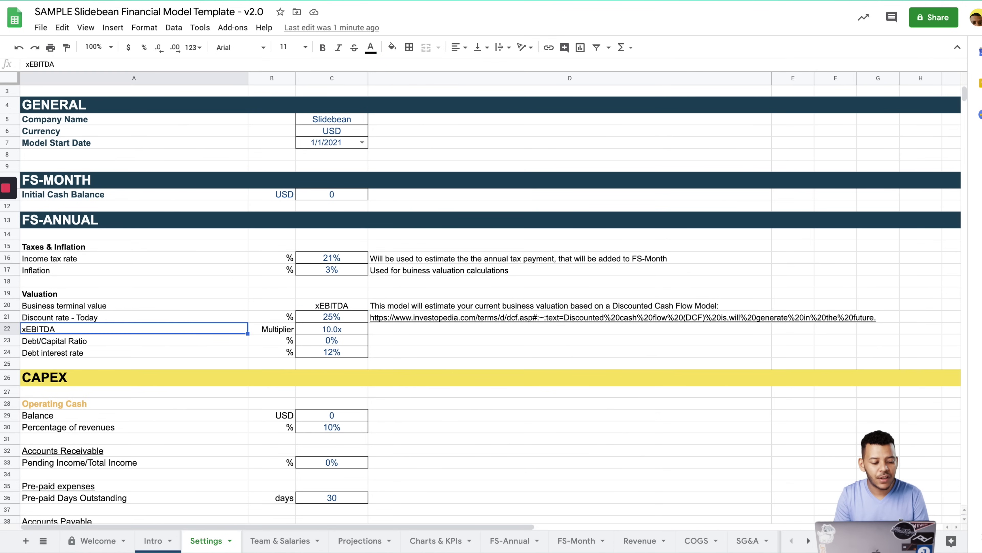
key("Right")
key("Right")
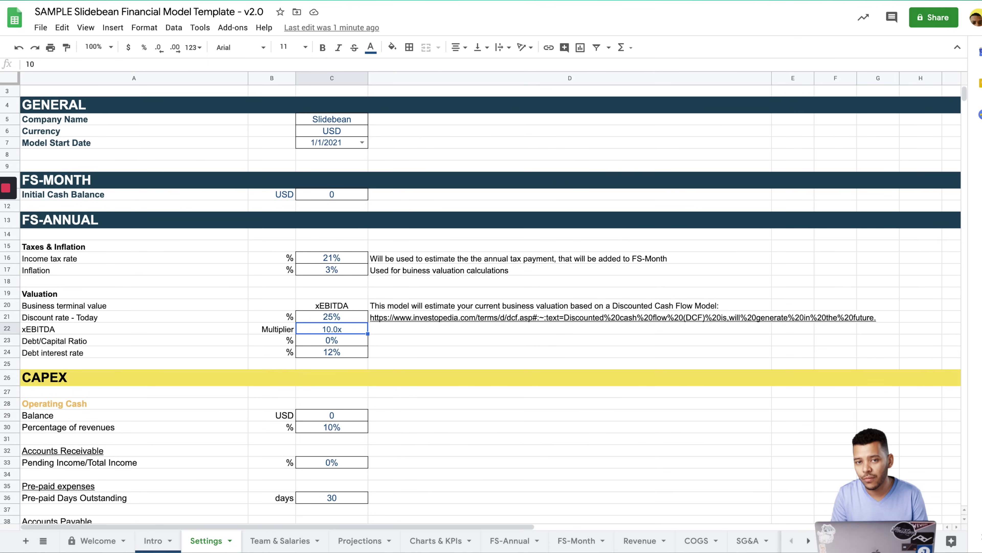
- Review the debt/capital ratio and debt interest rate inputs in the Valuation settings
key("Down")
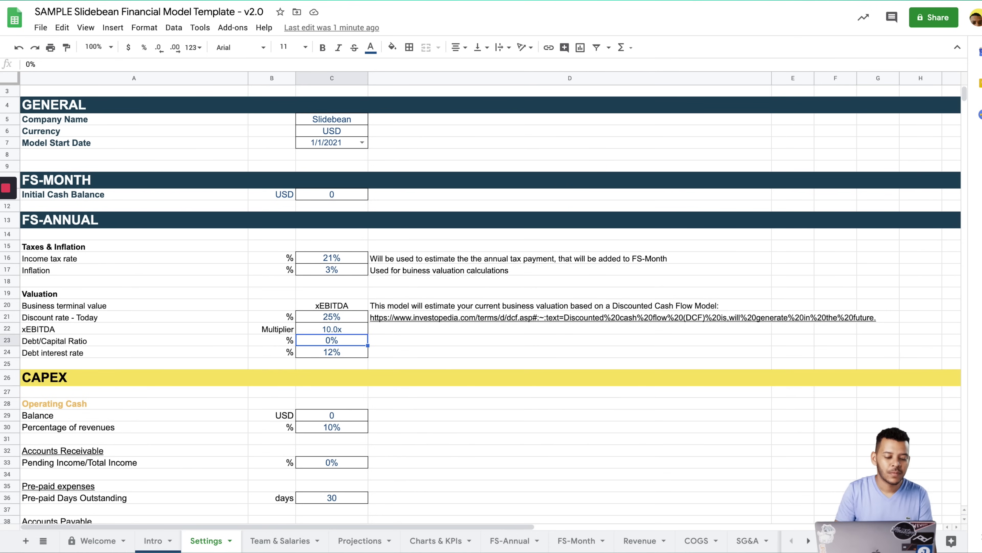
key("Left")
key("Left")
key("Right")
key("Right")
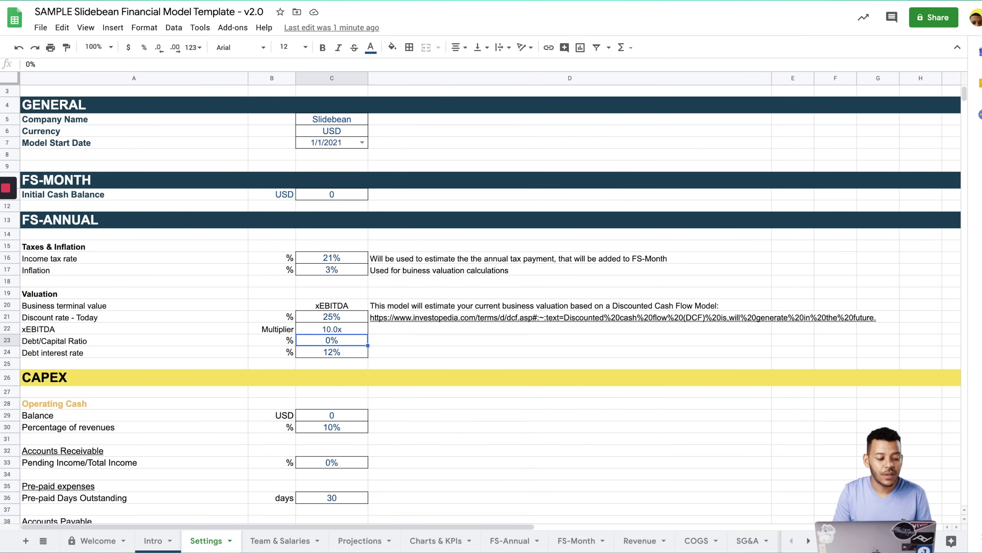
key("Left")
key("Left")
key("Right")
key("Right")
key("Down")
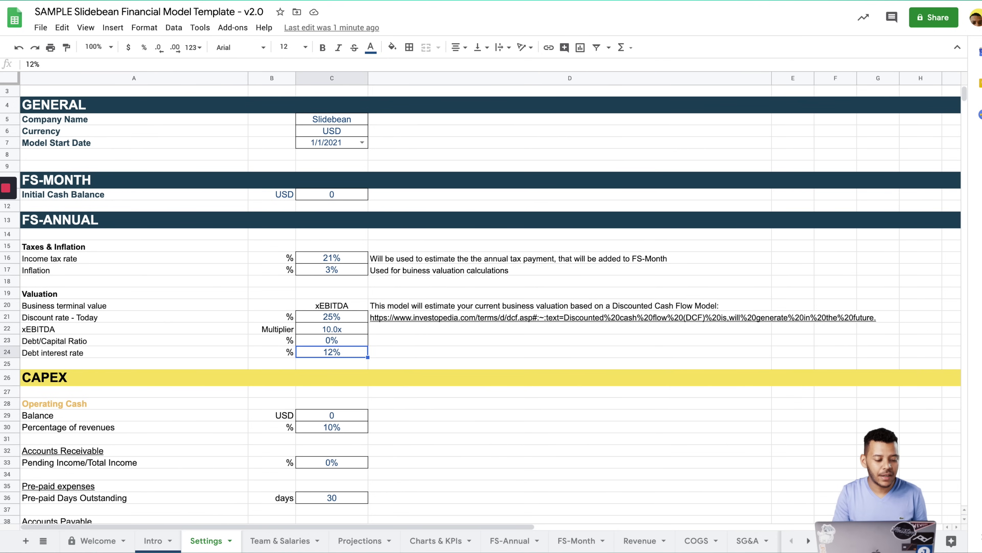
key("Left")
key("Left")
key("Right")
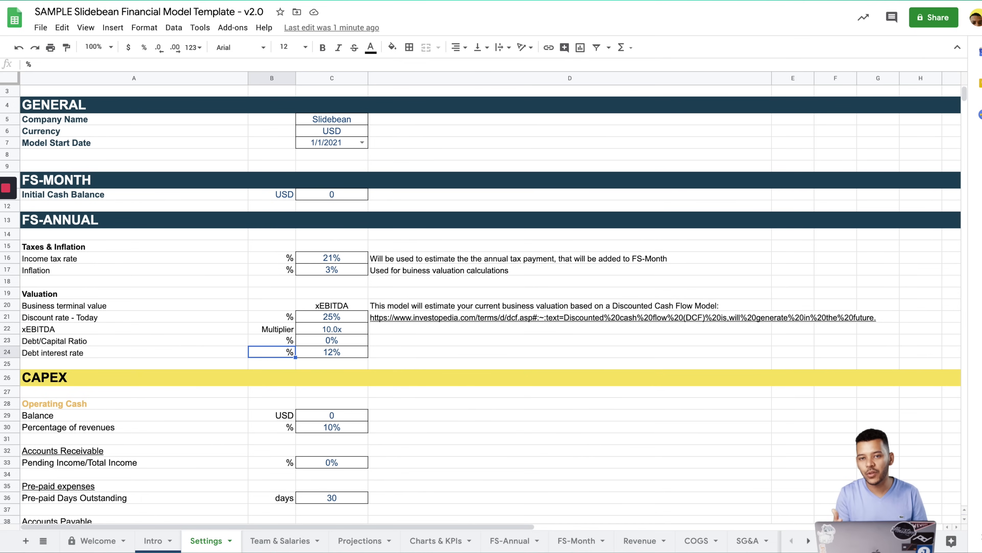
- Examine the CAPEX section of Settings, including the Pending Income/Total Income entry under Accounts Receivable
key("Down")
key("Down")
key("Down")
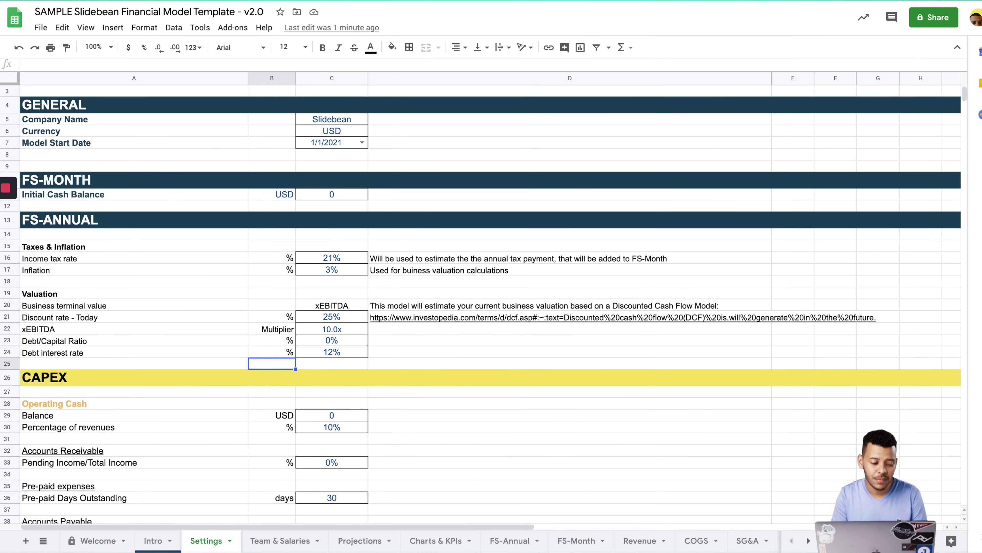
scroll(371, 345, "down", 1)
scroll(375, 364, "down", 2)
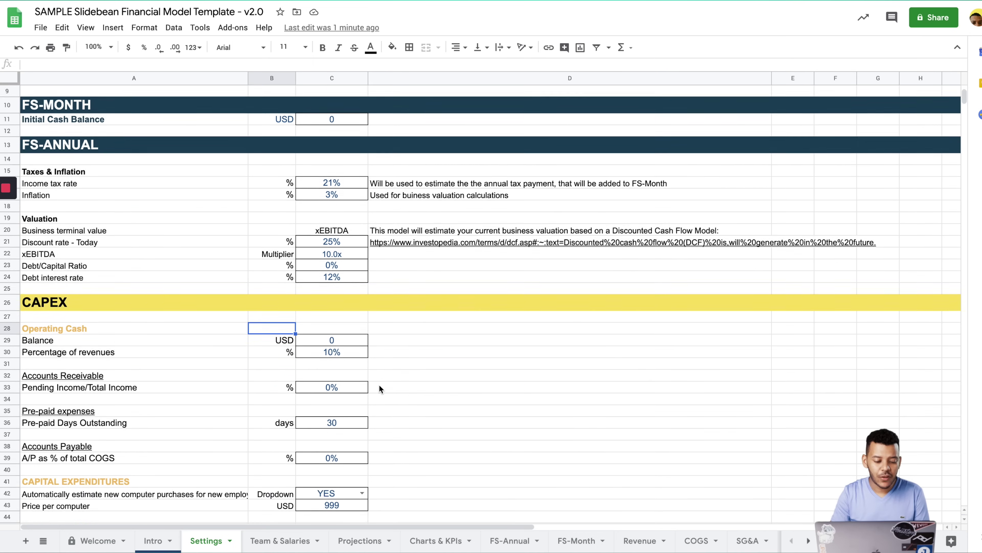
left_click(336, 399)
scroll(378, 417, "down", 1)
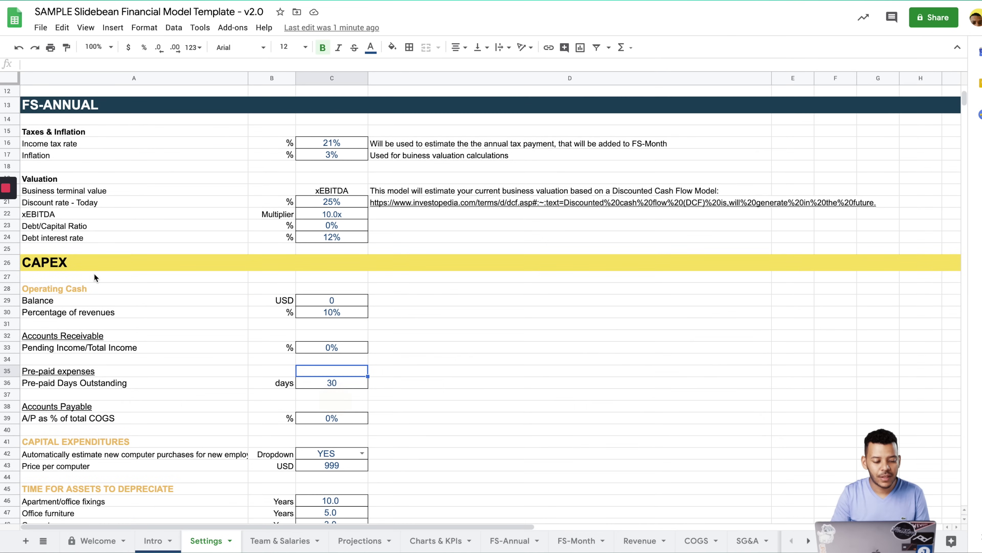
scroll(92, 274, "down", 1)
left_click(67, 240)
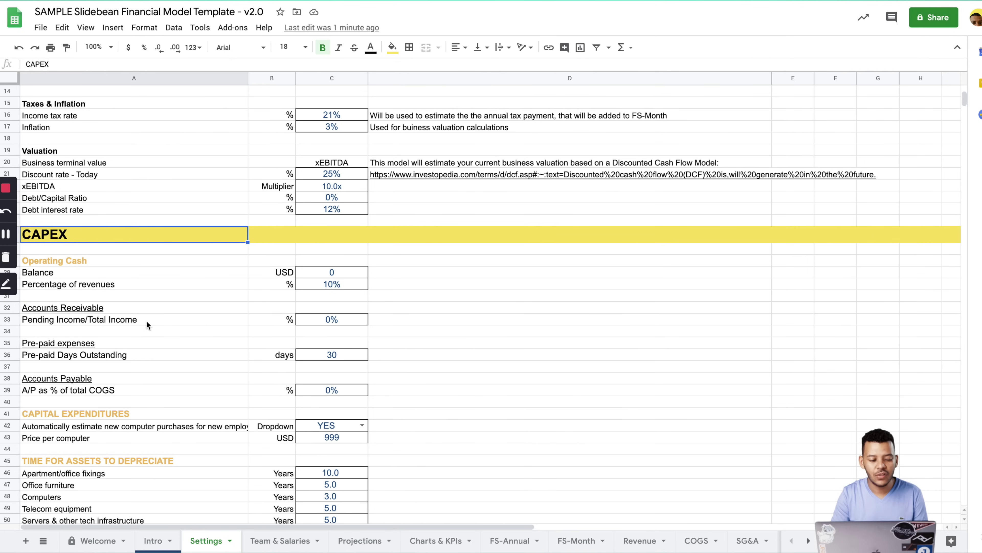
left_click(174, 320)
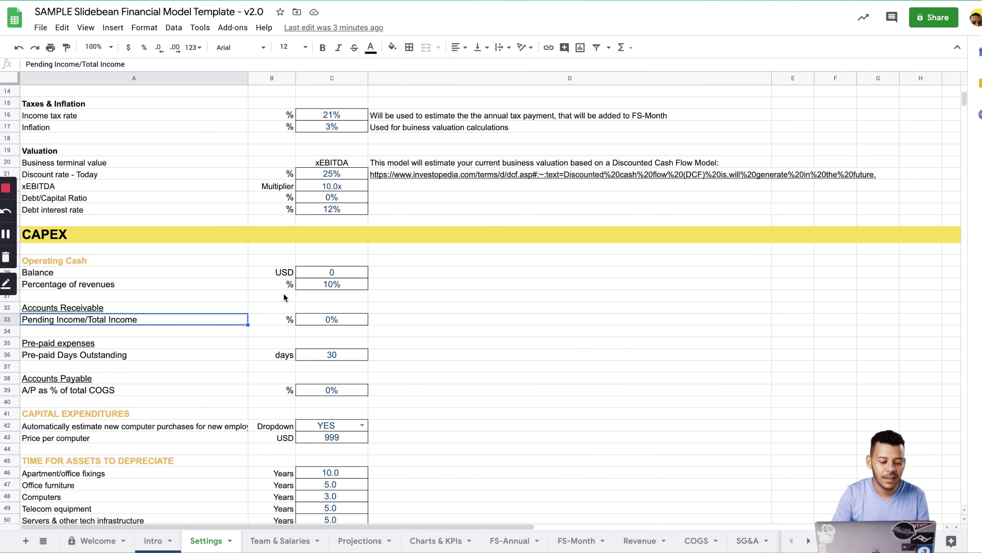
- Review the Capital Expenditures settings and the depreciation time for apartment/office fixings
scroll(283, 294, "down", 2)
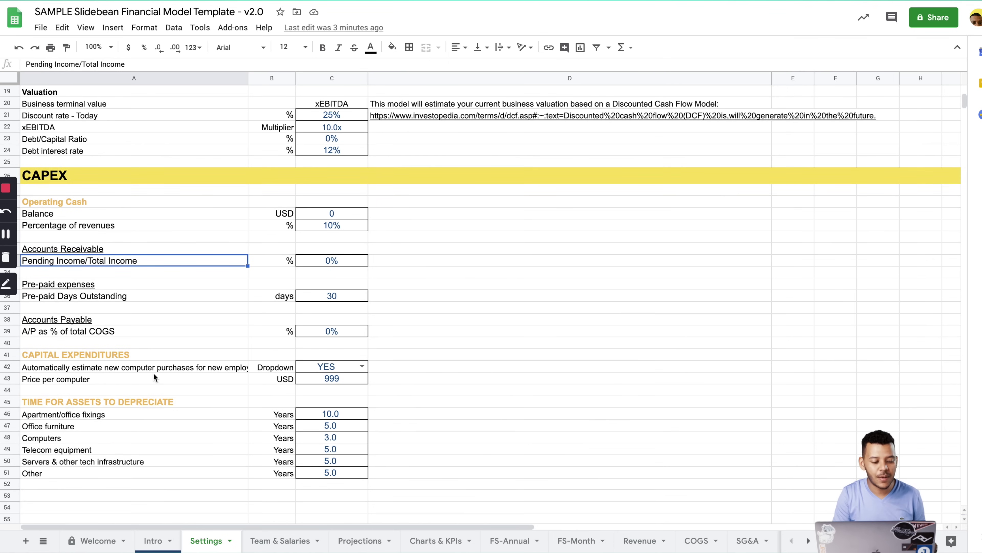
left_click(153, 375)
left_click(131, 405)
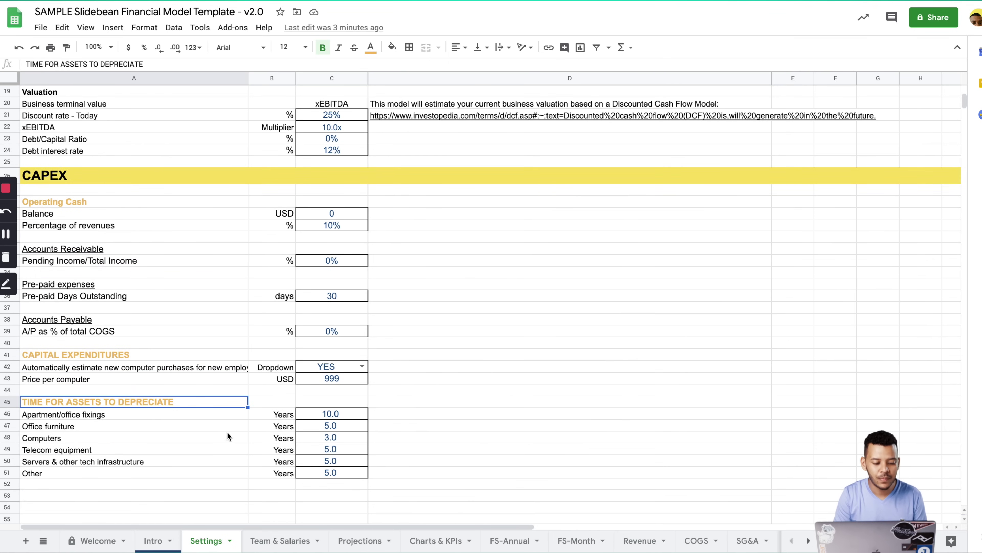
left_click(126, 418)
left_click(343, 411)
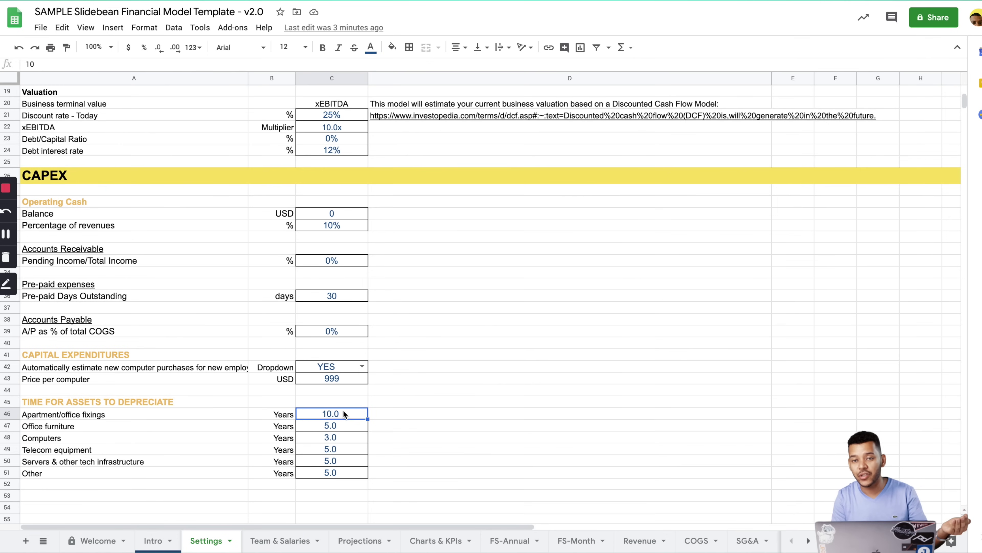
- Compare the depreciation years for office furniture, computers and the remaining asset types
key("Down")
key("Left")
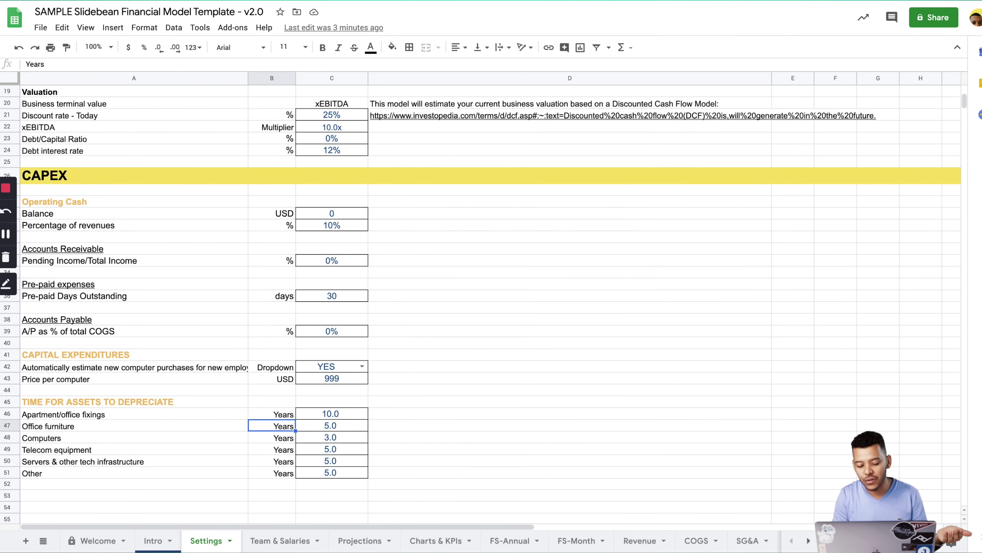
key("Right")
key("Down")
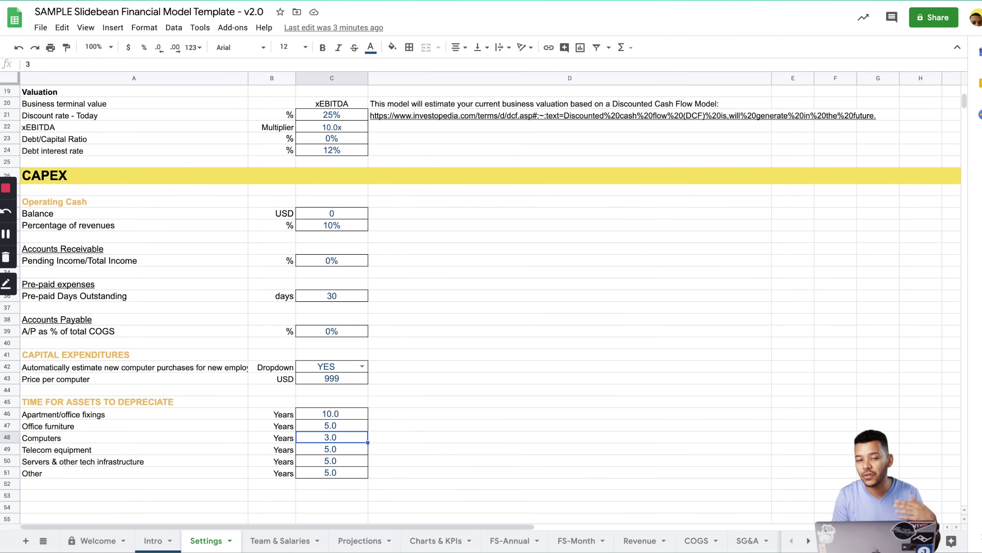
key("Left")
key("Left")
key("Up")
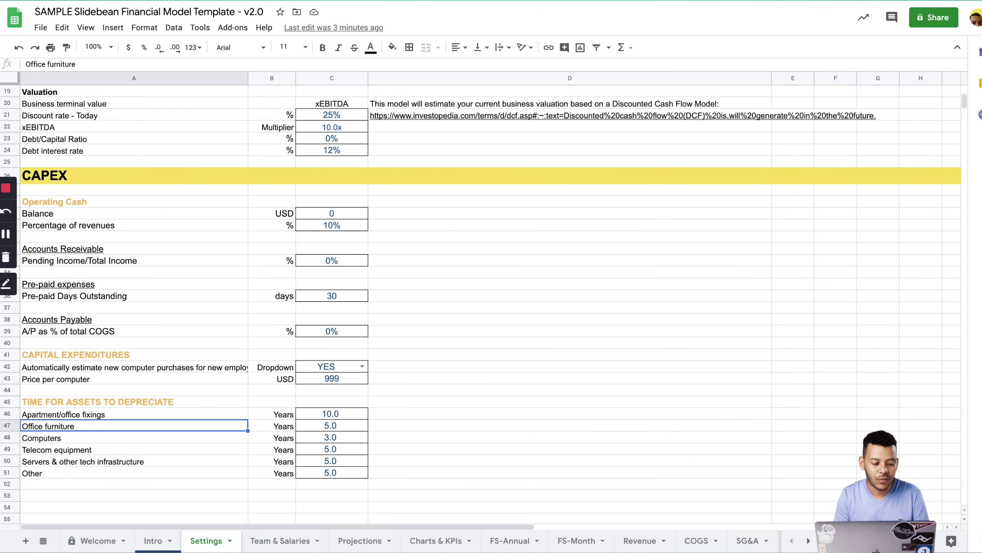
key("Up")
left_click(420, 453)
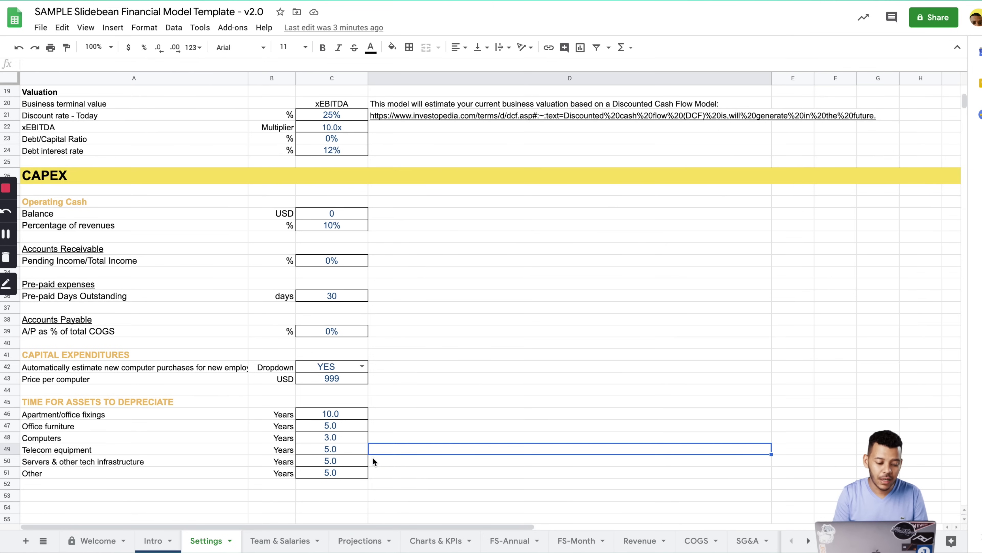
left_click(358, 476)
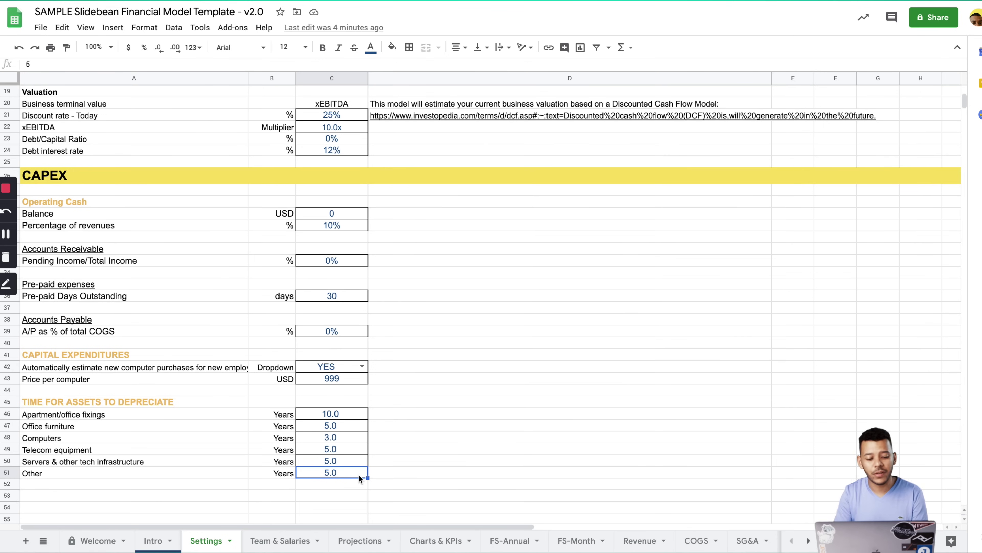
key("Up")
key("Up")
key("Up")
- Review the CAPEX inputs from Operating Cash through Accounts Payable, checking the pre-paid days, pending income and balance entries
scroll(290, 422, "up", 1)
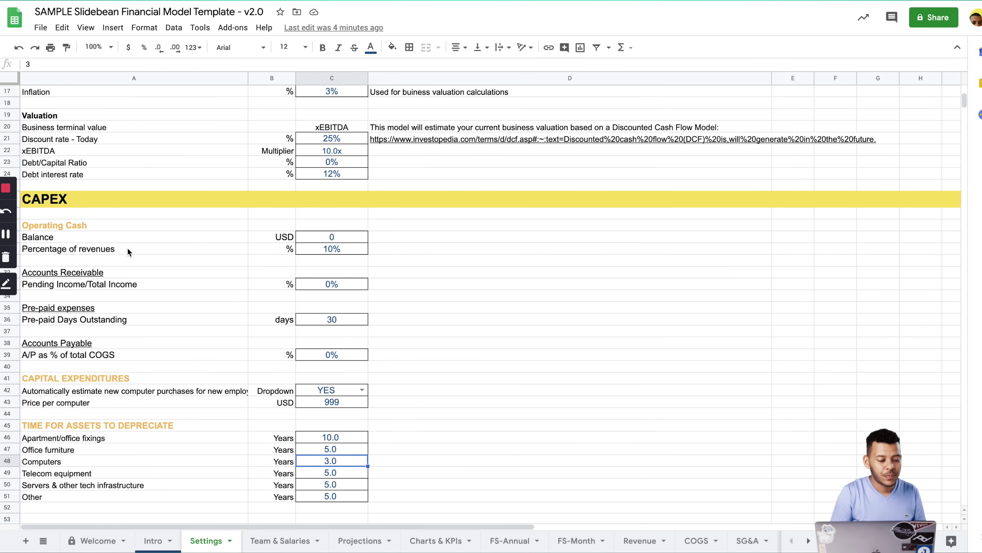
left_click_drag(107, 224, 366, 360)
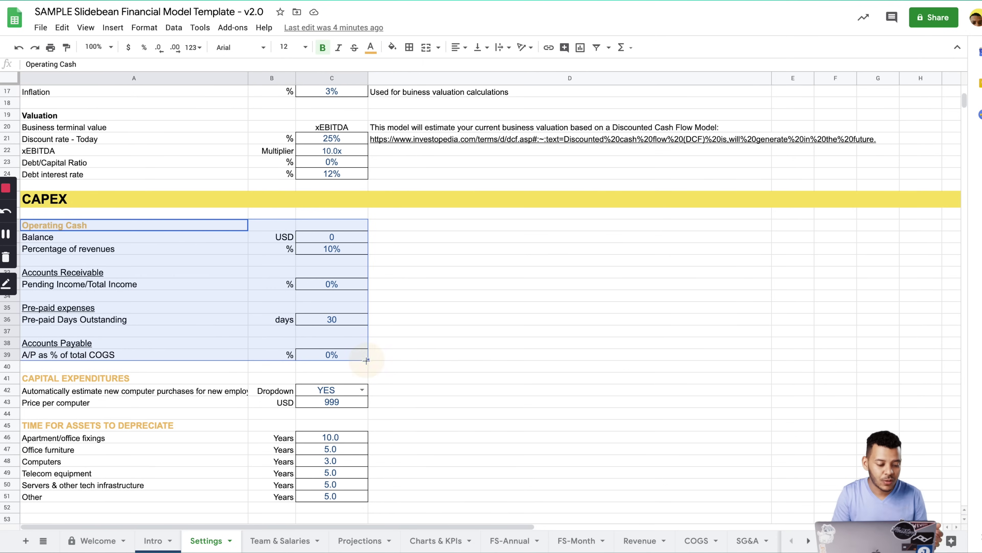
left_click(422, 334)
left_click(134, 317)
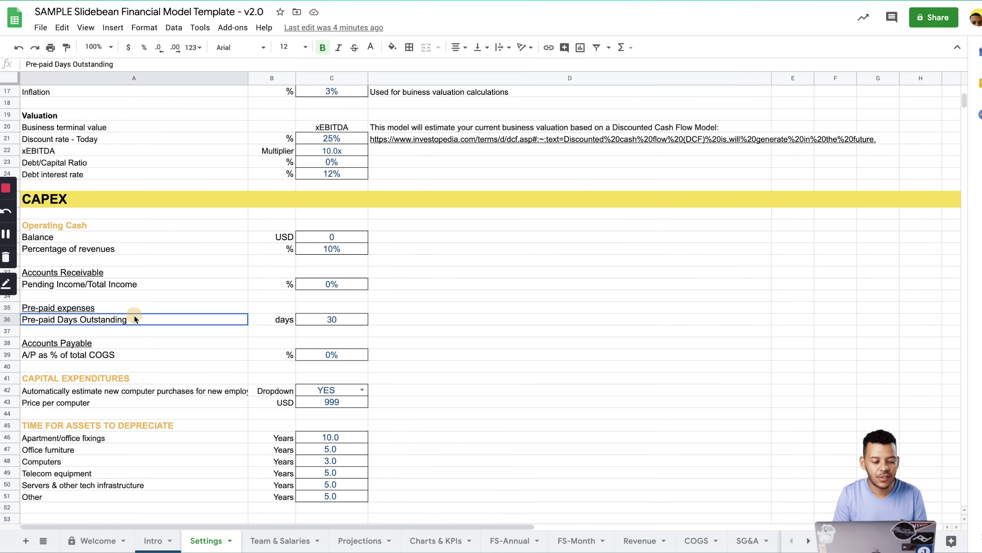
left_click(322, 286)
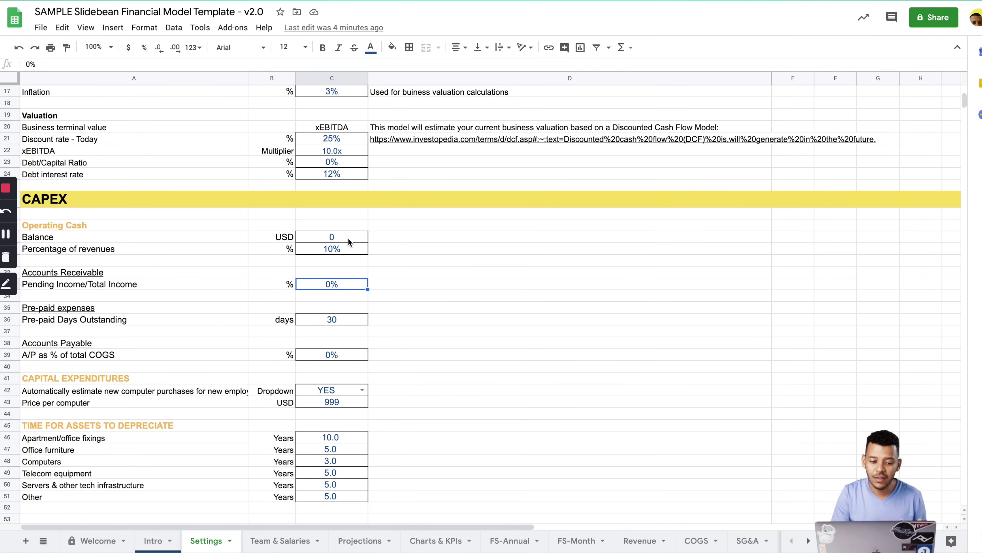
left_click(327, 240)
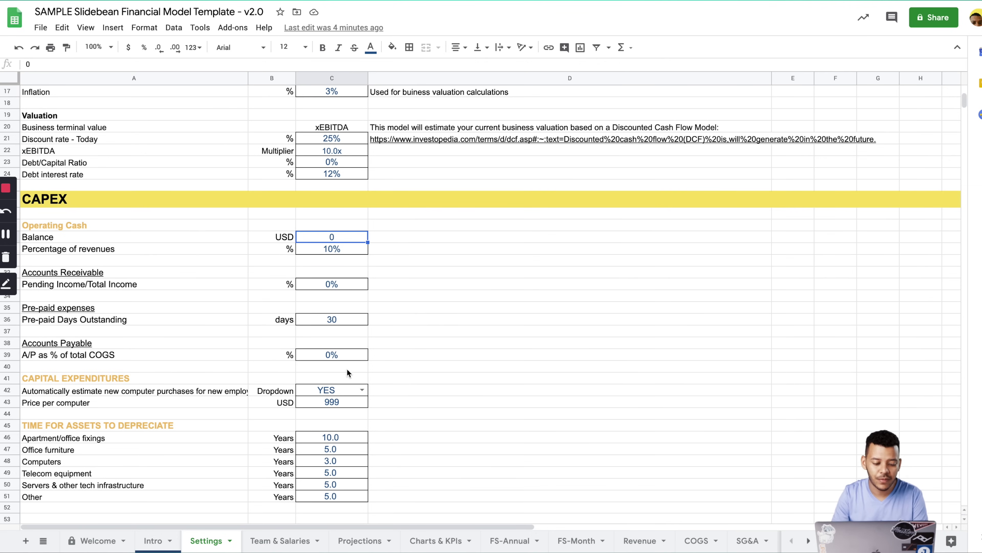
left_click(310, 437)
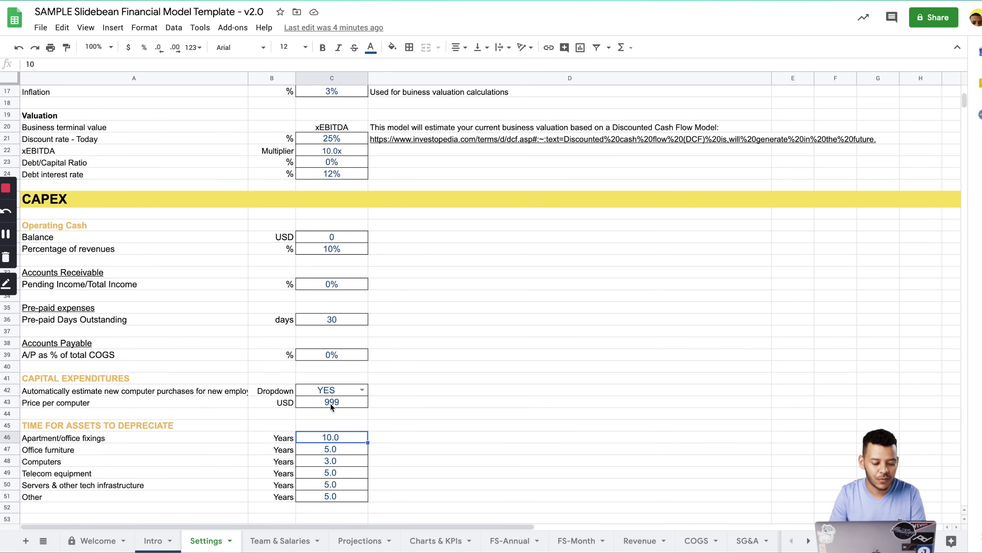
- Open the Team & Salaries sheet and look over its salary and hiring columns
left_click(280, 534)
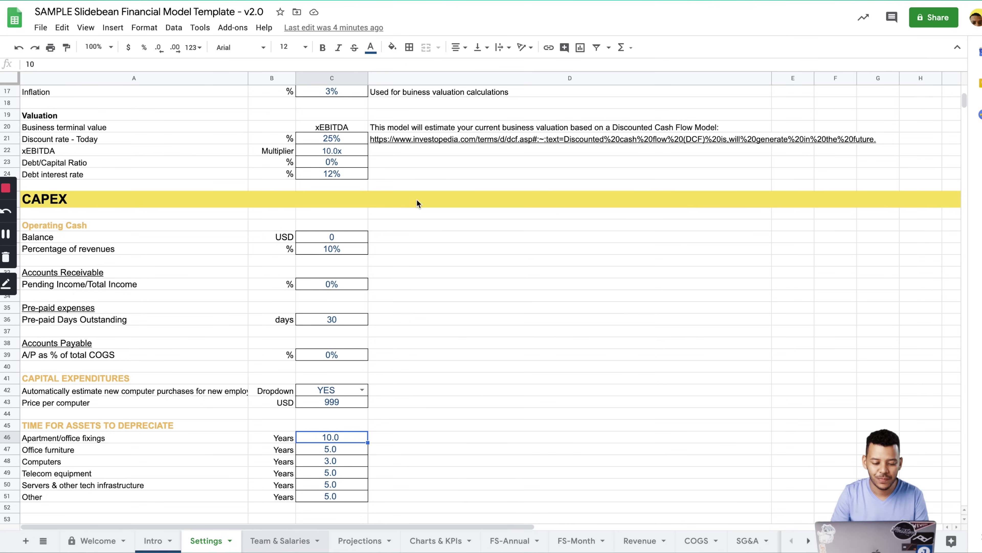
left_click(391, 254)
scroll(415, 345, "down", 2)
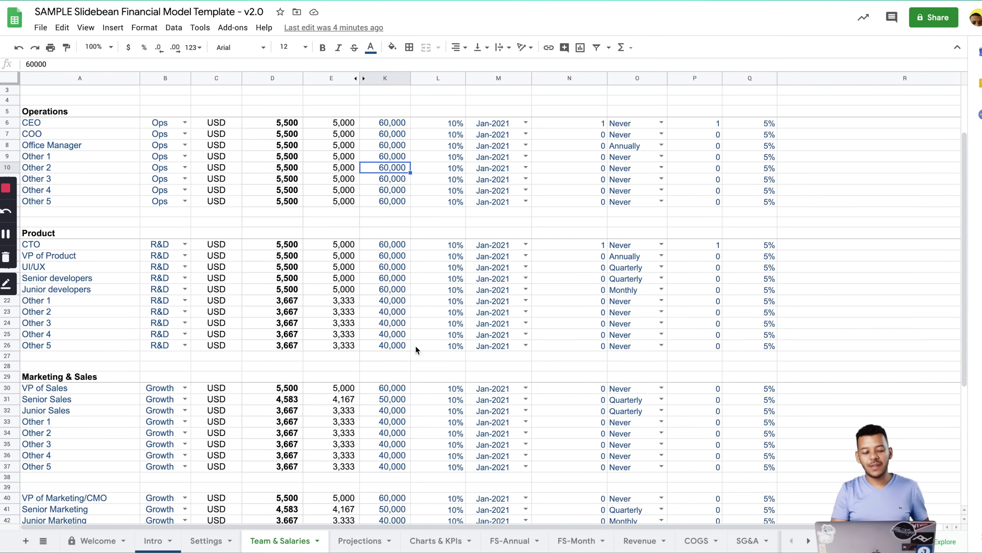
scroll(415, 346, "up", 2)
left_click(481, 298)
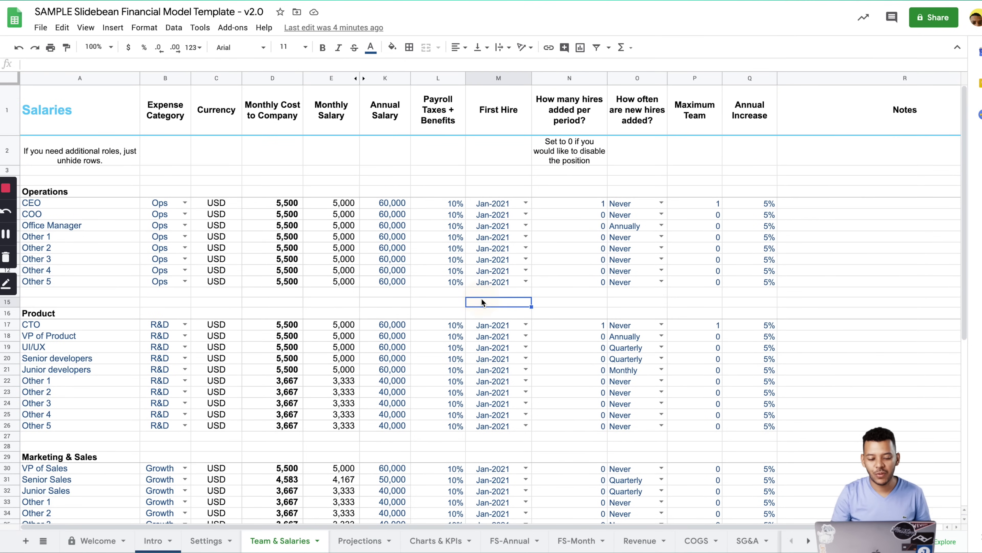
- Review the roles listed for each department, from Operations through Customer Support, on the Team & Salaries sheet
key("Left")
key("Home")
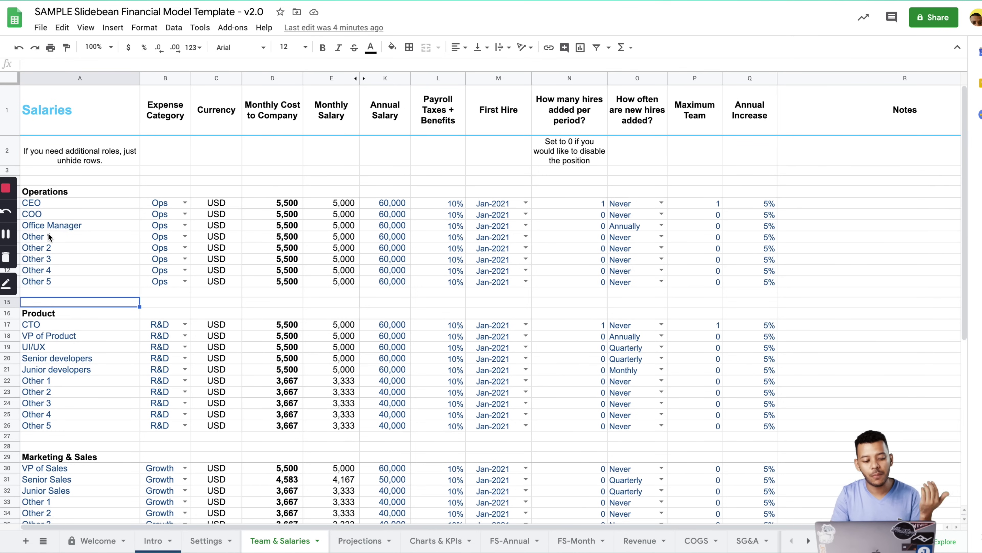
scroll(53, 234, "down", 4)
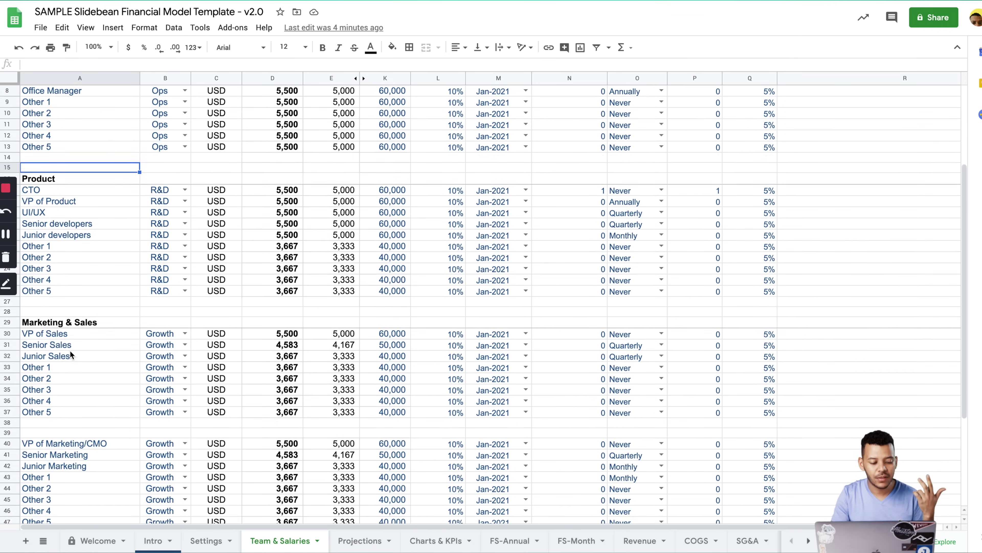
scroll(72, 360, "down", 5)
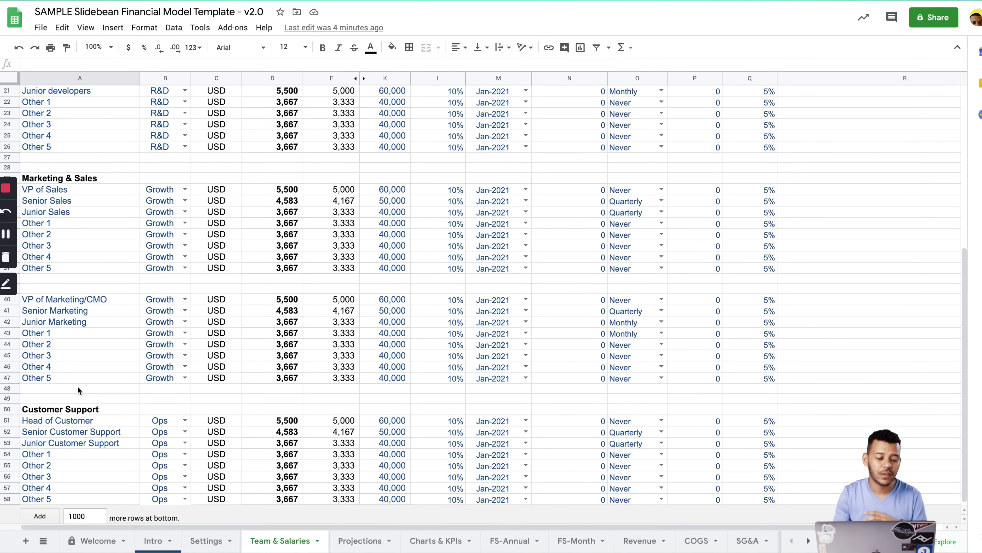
scroll(77, 389, "up", 4)
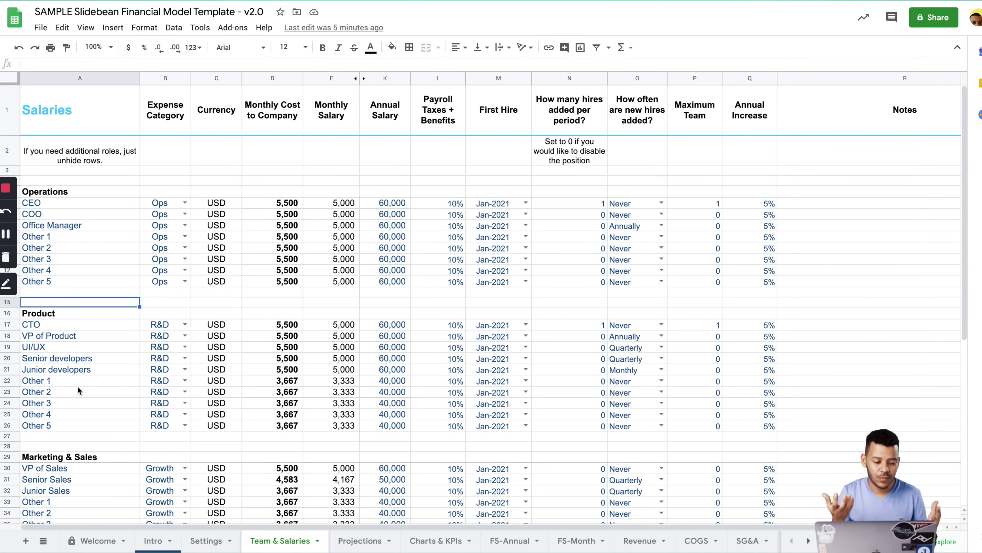
- Go through the Operations roles from CEO and COO down through the Office Manager and the spare Other rows
left_click(69, 217)
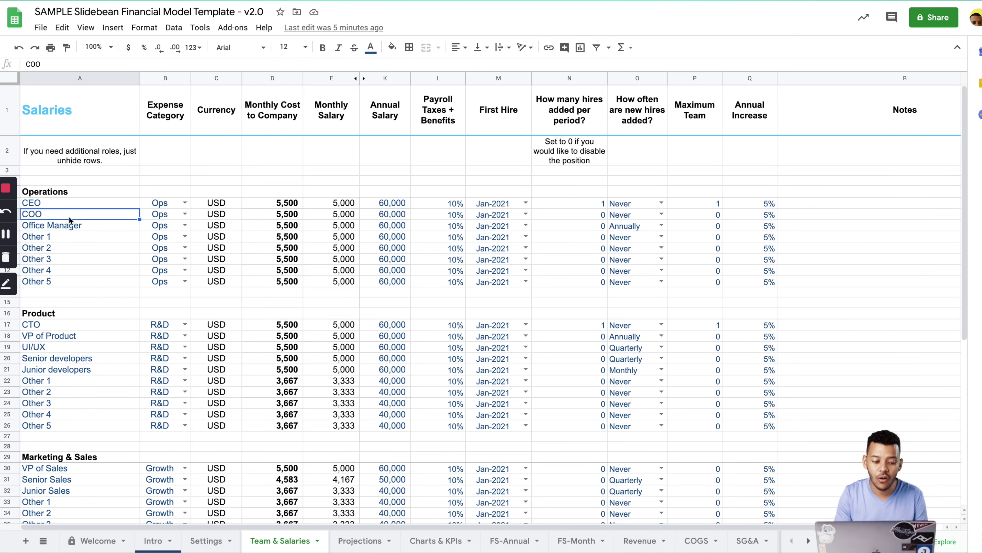
key("Down")
key("Down")
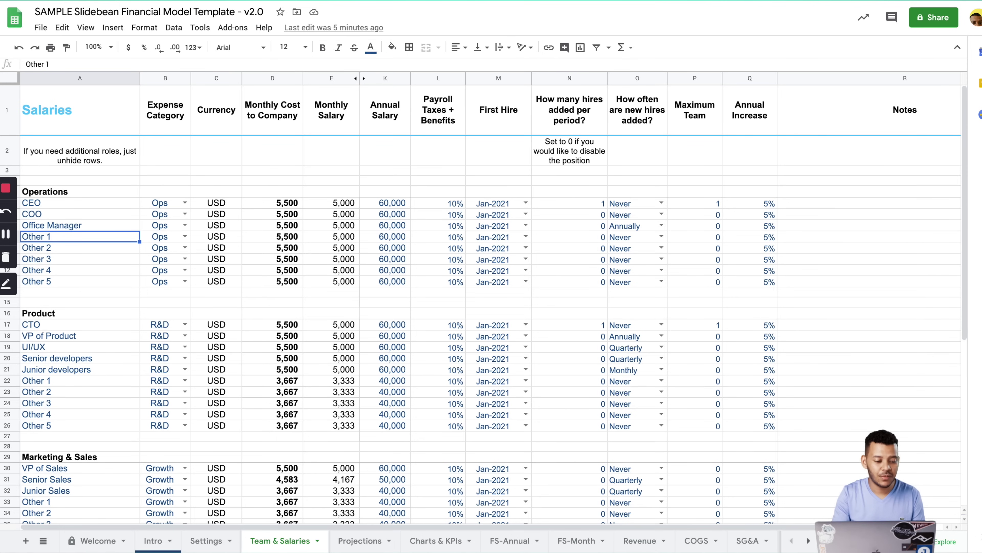
key("Up")
key("Up")
key("Up")
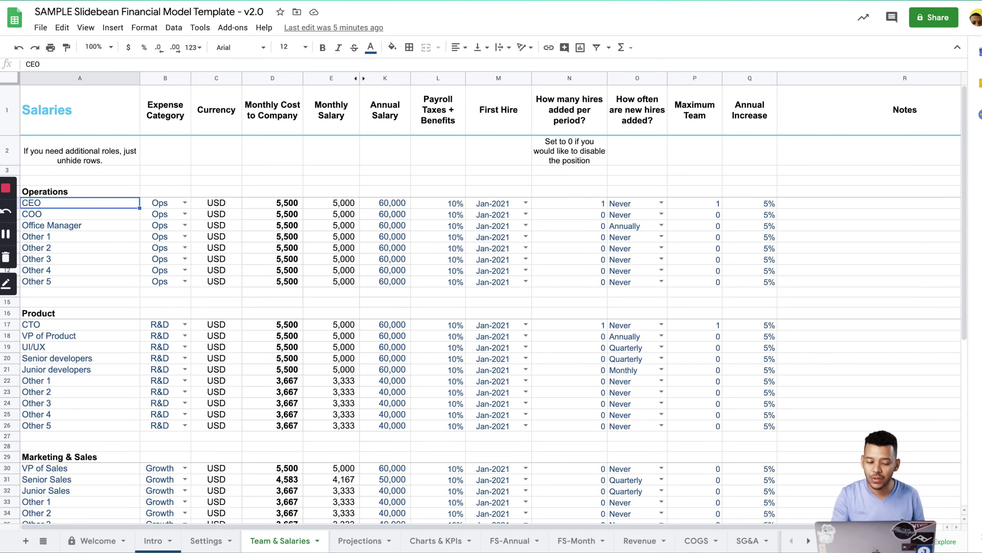
key("Down")
key("Down")
key("Down")
key("Down")
key("Down")
key("Down")
key("Down")
key("Down")
key("Down")
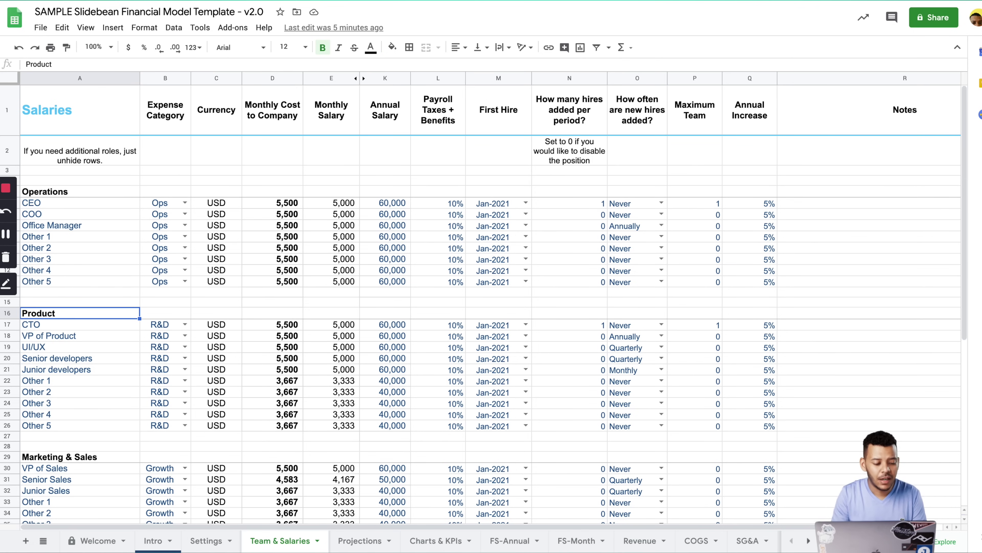
- Go through the Product roles from CTO and VP of Product to the developers and the first Other row
key("Down")
key("Down")
key("Down")
key("Down")
key("Down")
key("Down")
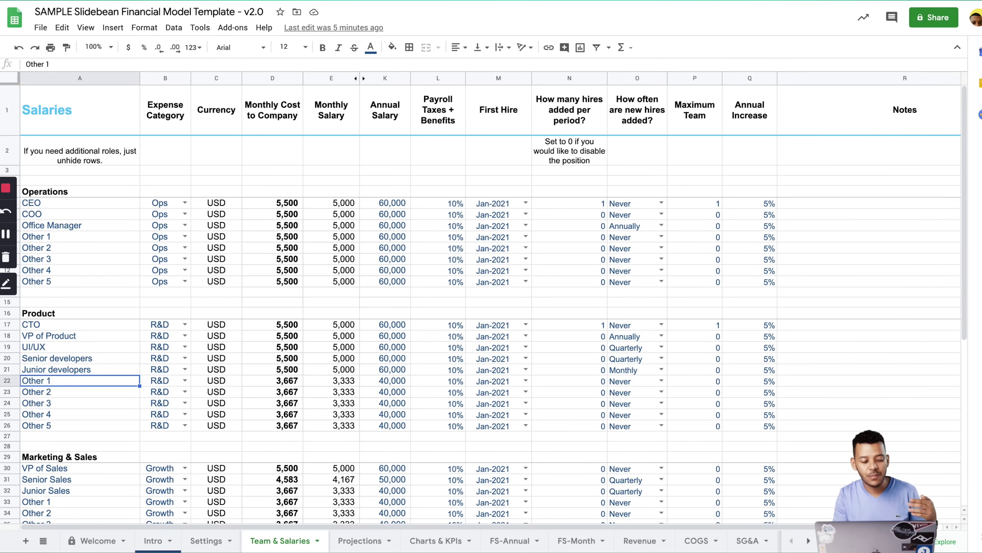
key("Up")
key("Up")
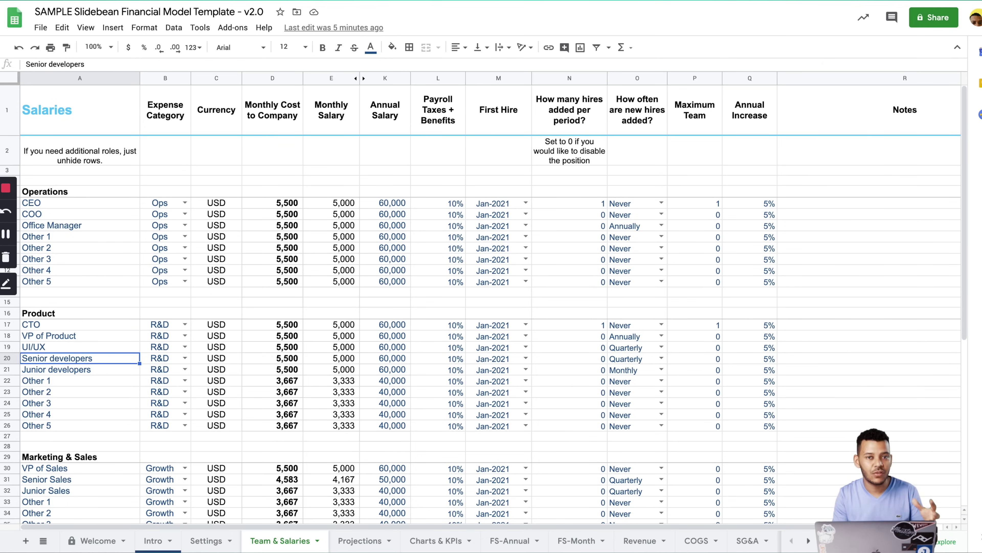
key("Up")
key("Up")
key("Up")
key("Down")
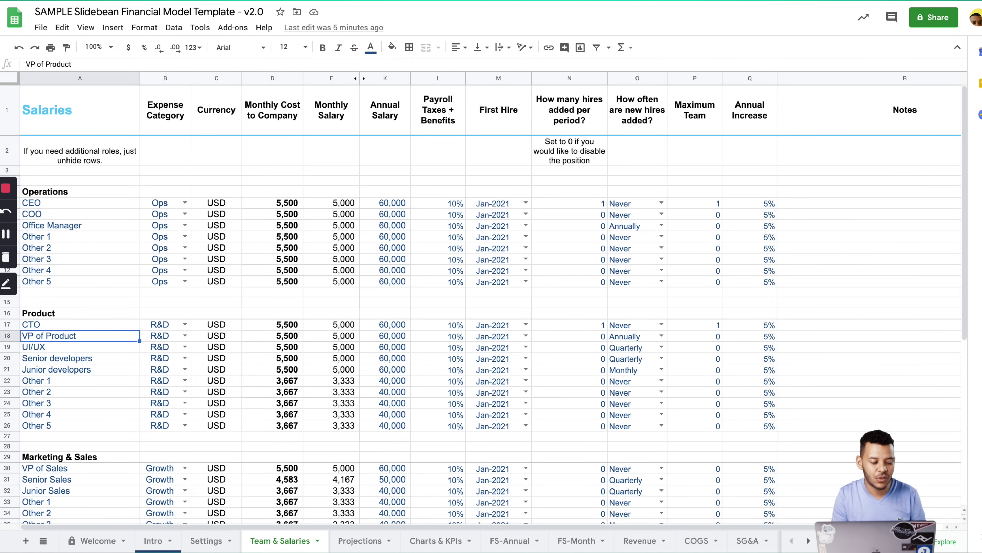
key("Down")
key("Down")
key("Down")
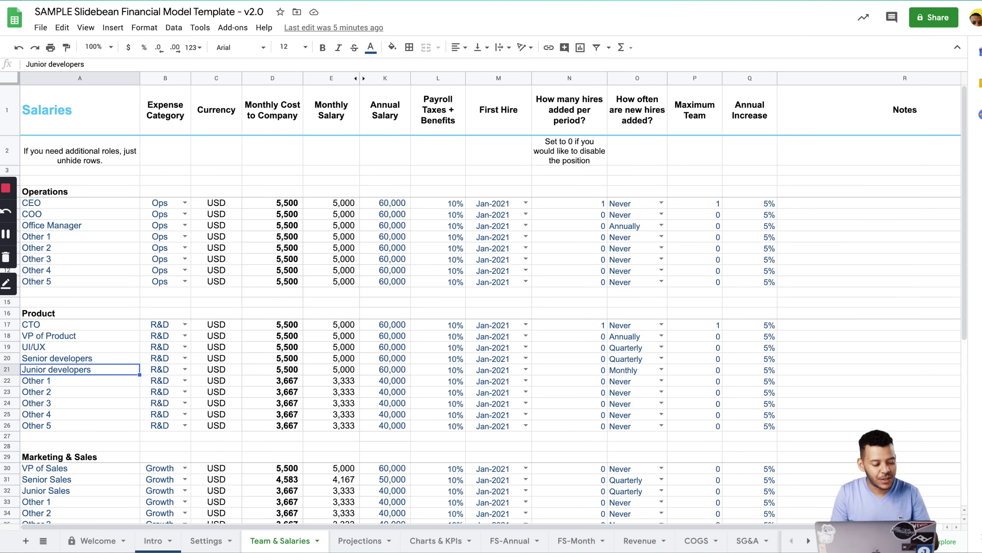
key("Down")
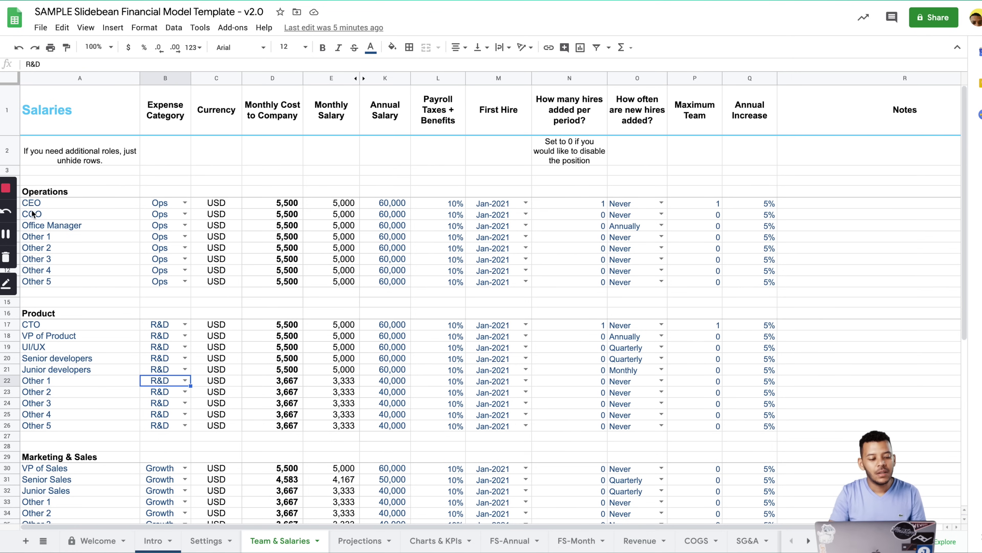
- Look over the spare Other roles in each department and check the note on unhiding rows for additional roles
left_click(54, 237)
scroll(76, 329, "down", 3)
scroll(78, 368, "down", 3)
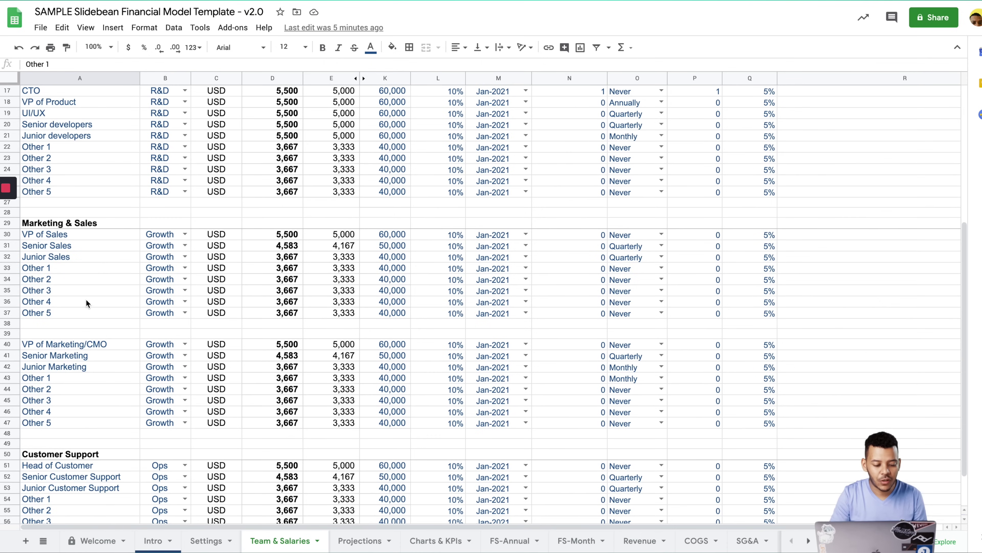
scroll(100, 321, "down", 2)
scroll(114, 347, "up", 7)
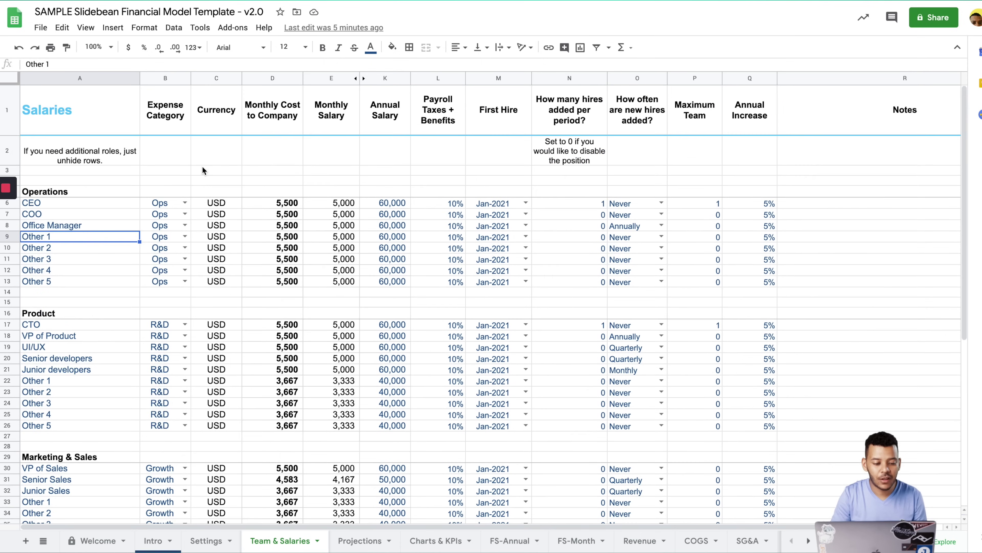
double_click(158, 130)
left_click(166, 74)
left_click(100, 171)
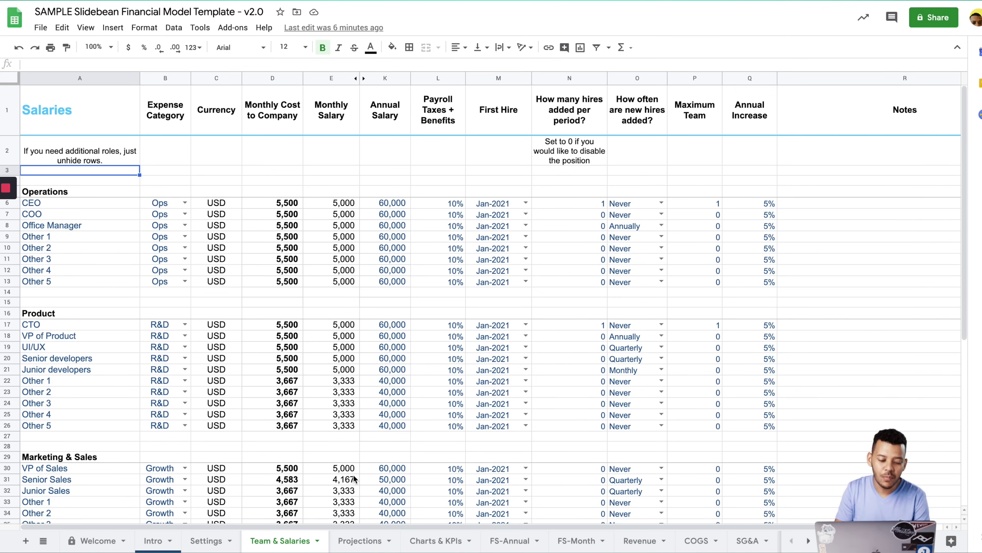
- Check which expense categories can be chosen for the Other 1 role in Operations
left_click(170, 236)
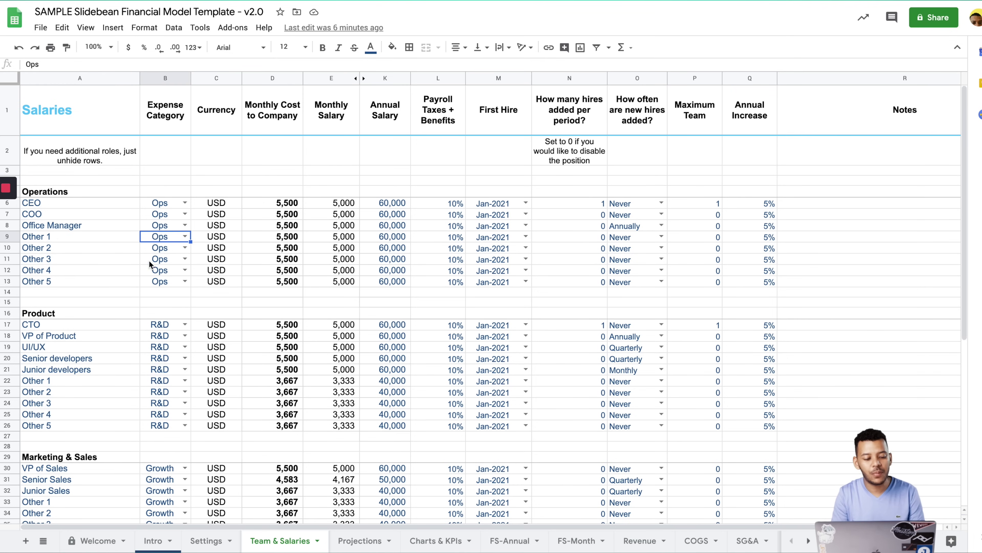
left_click(186, 236)
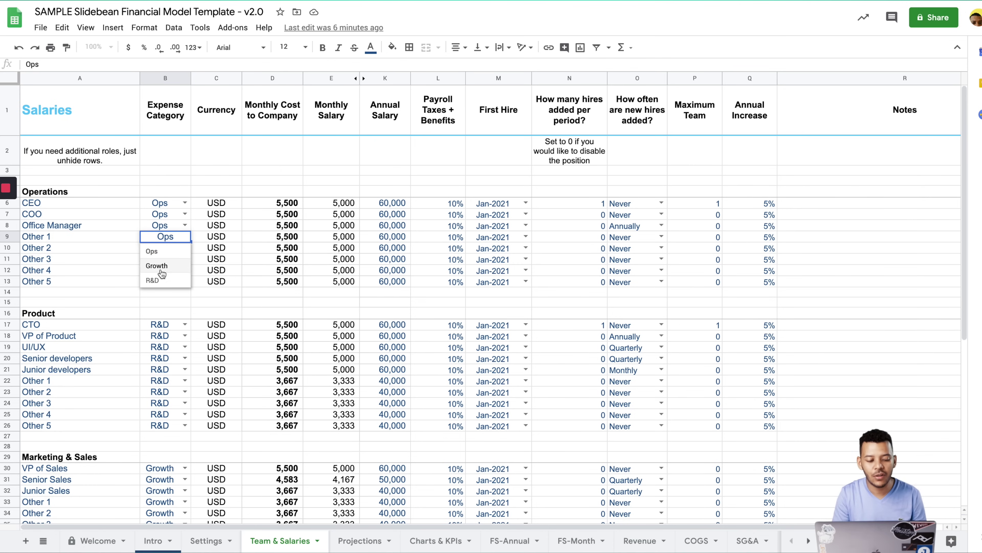
key("Escape")
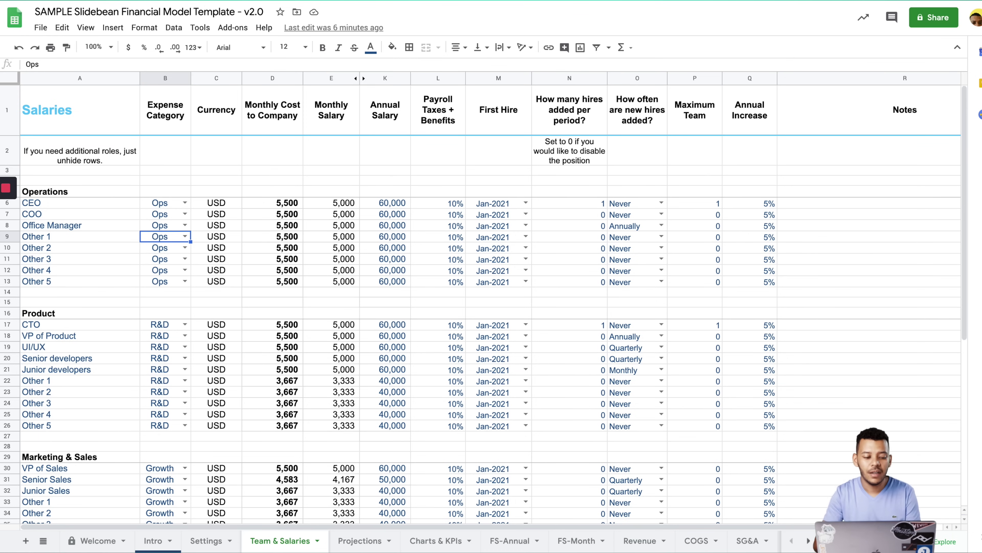
left_click(185, 237)
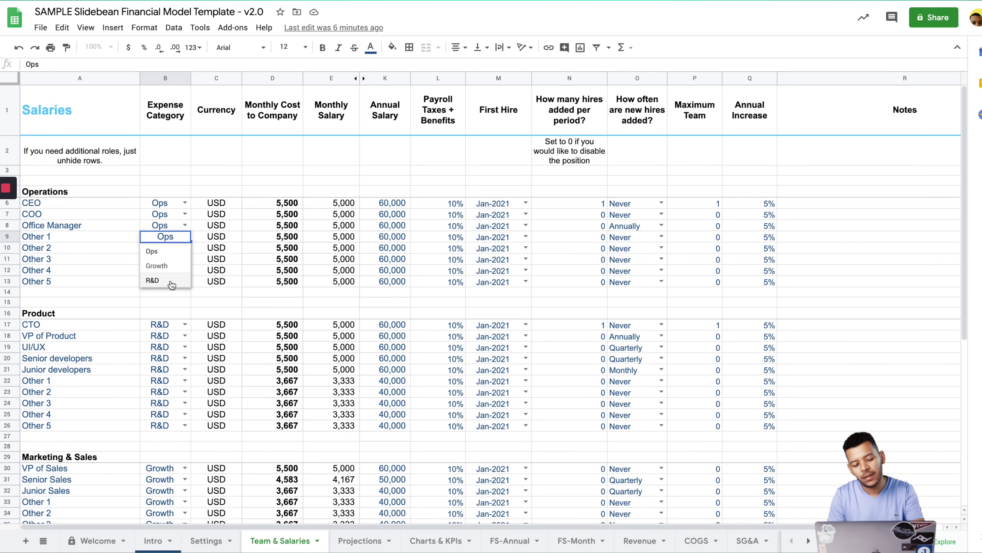
key("Escape")
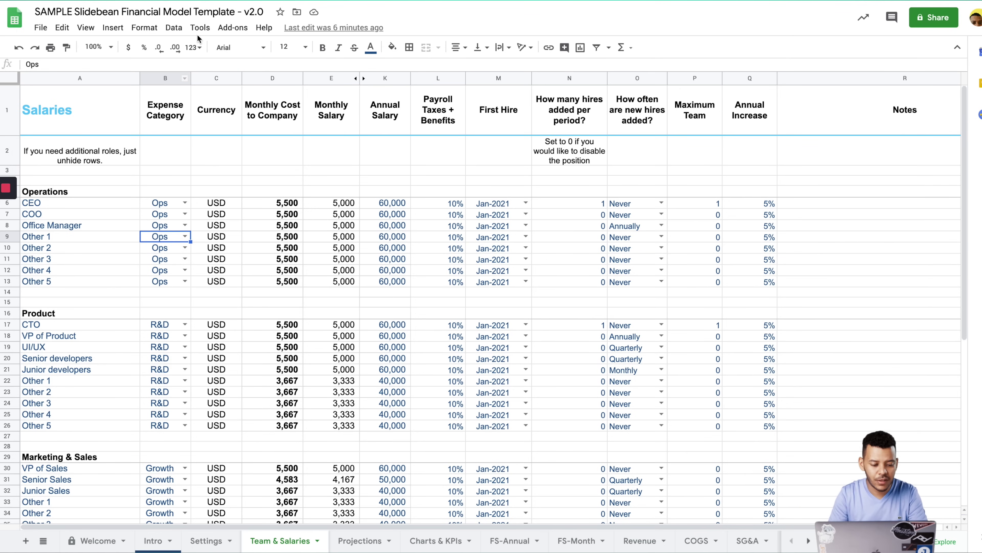
left_click(182, 238)
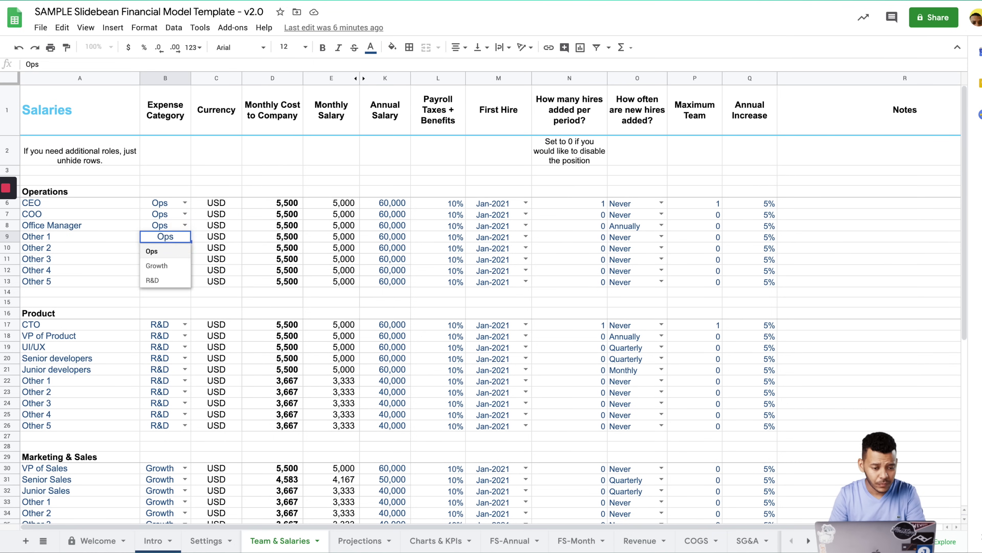
- Inspect the data validation rule behind the expense category of the Other 1 role in Operations
left_click(195, 27)
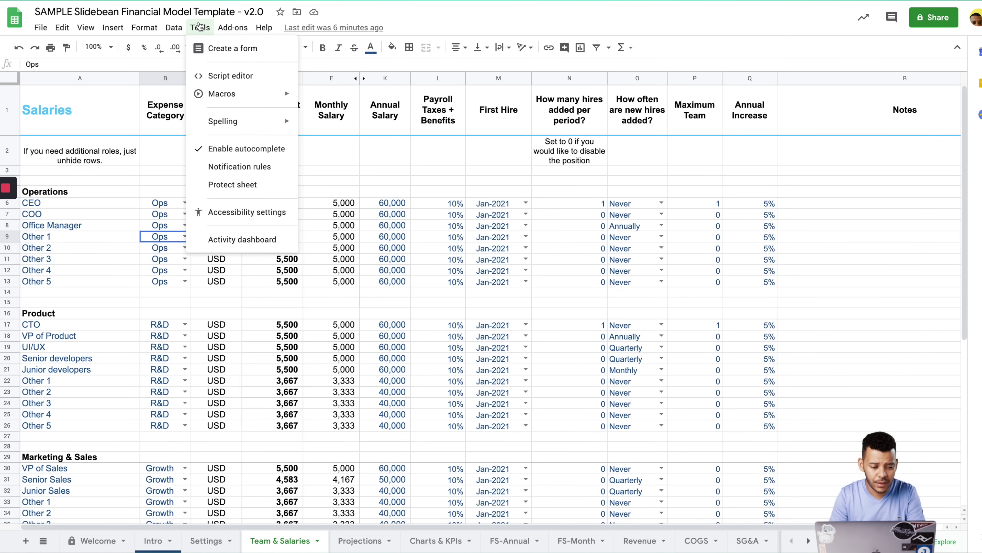
mouse_move(174, 28)
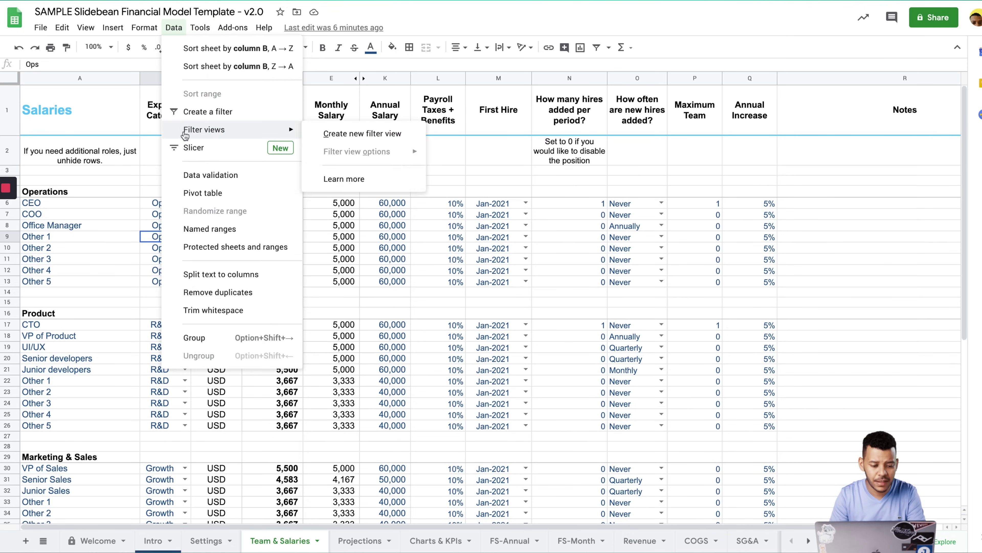
left_click(198, 175)
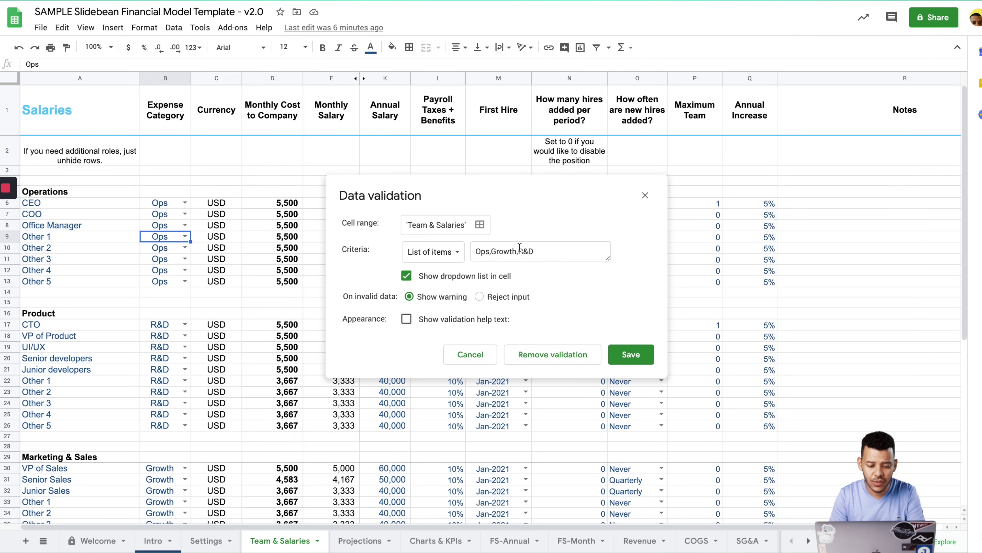
key("Escape")
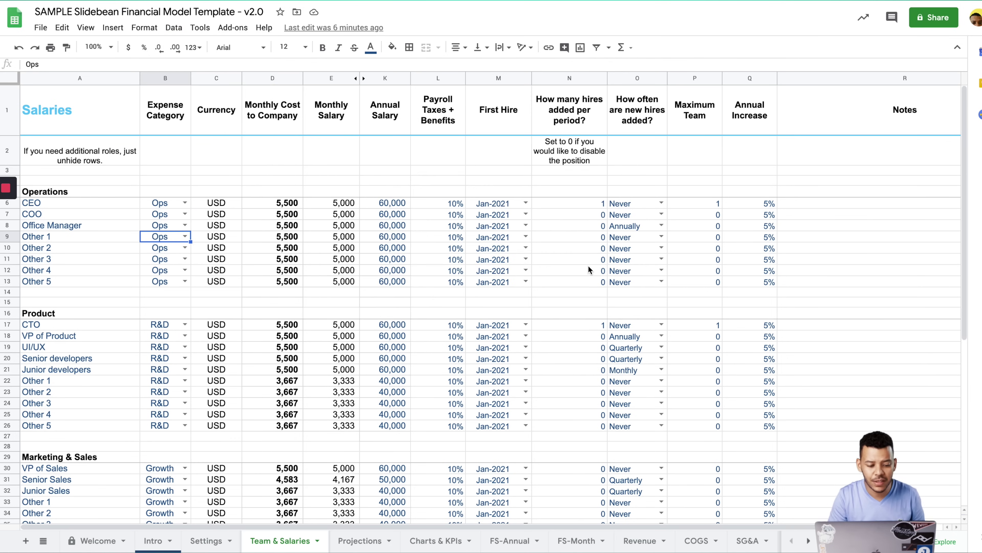
- Compare the expense categories assigned to the Product, Marketing & Sales and Customer Support roles
scroll(399, 418, "down", 2)
left_click(157, 301)
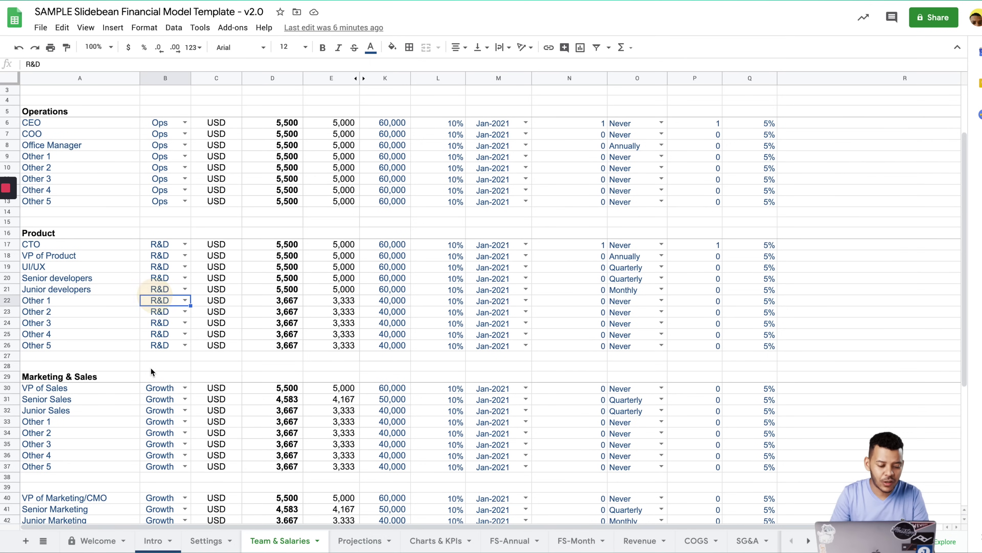
scroll(123, 328, "down", 3)
scroll(136, 345, "down", 3)
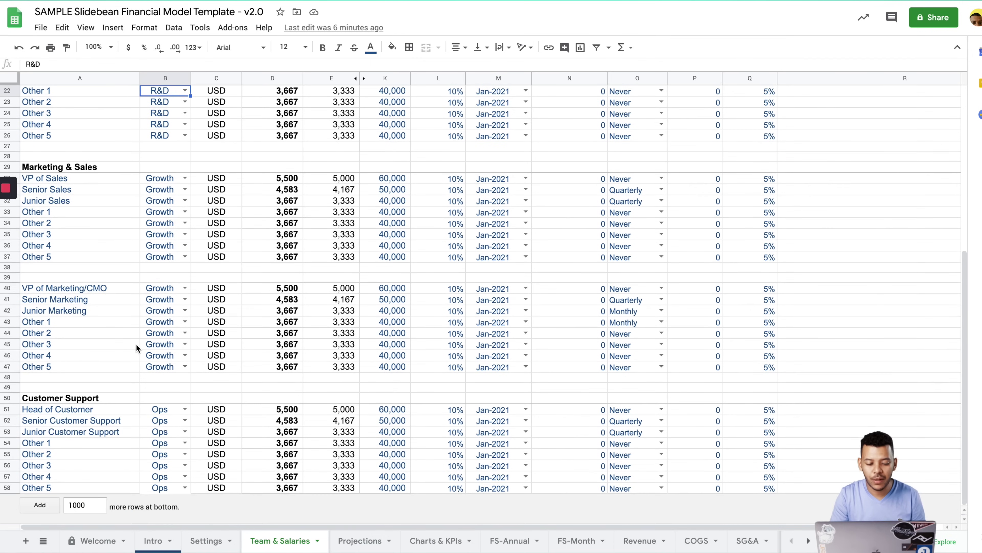
scroll(136, 344, "up", 6)
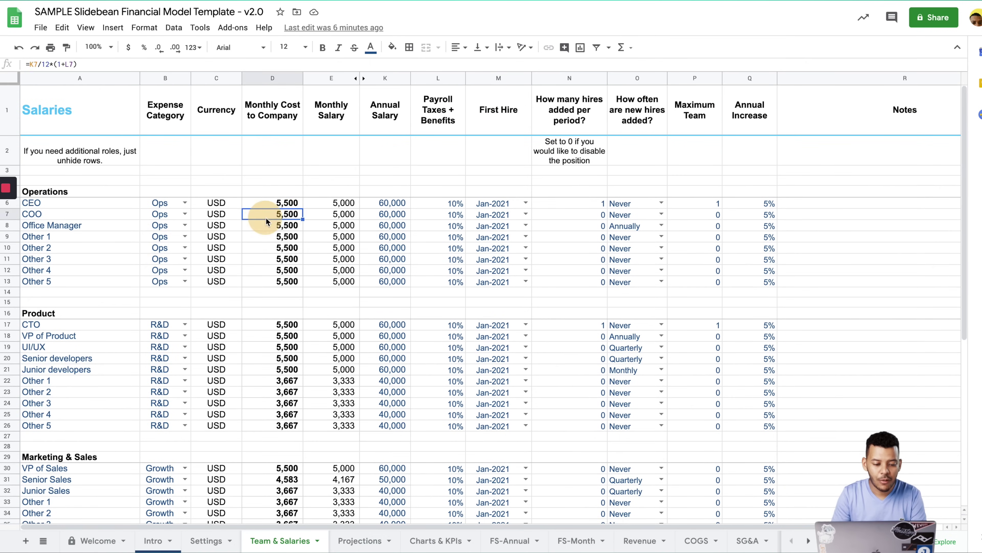
- Examine the Currency, Monthly Cost to Company, Monthly Salary and Annual Salary columns, checking the formulas for the Operations roles
left_click(204, 76)
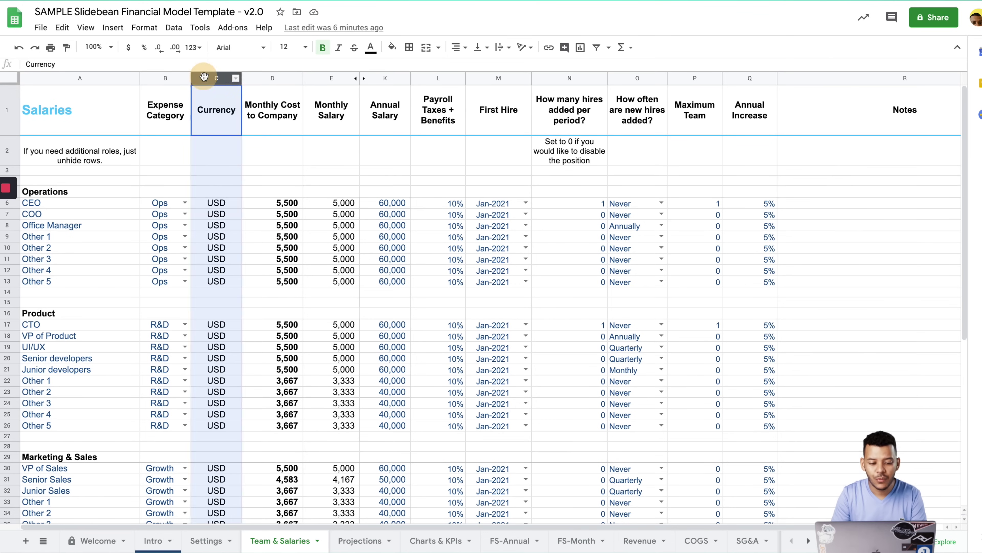
left_click(262, 80)
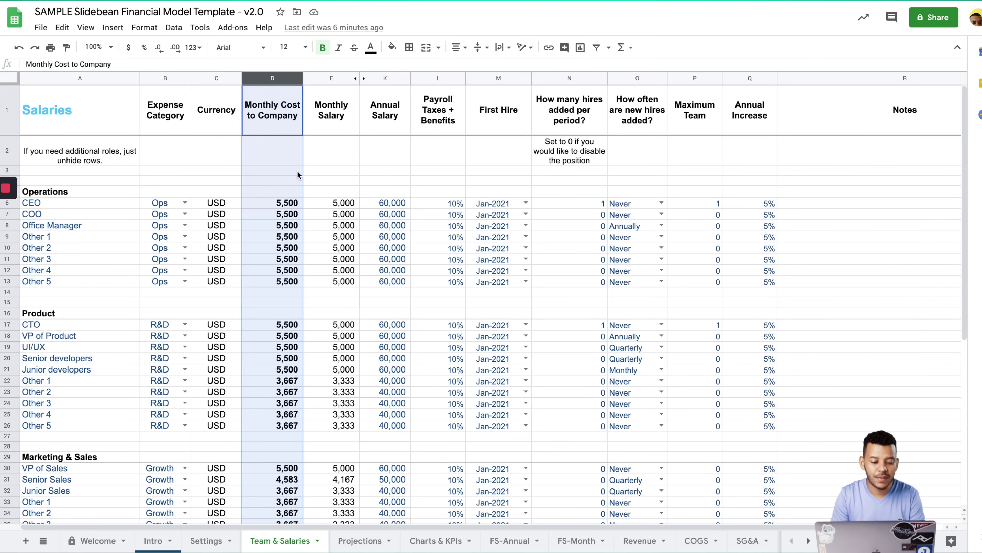
left_click(265, 223)
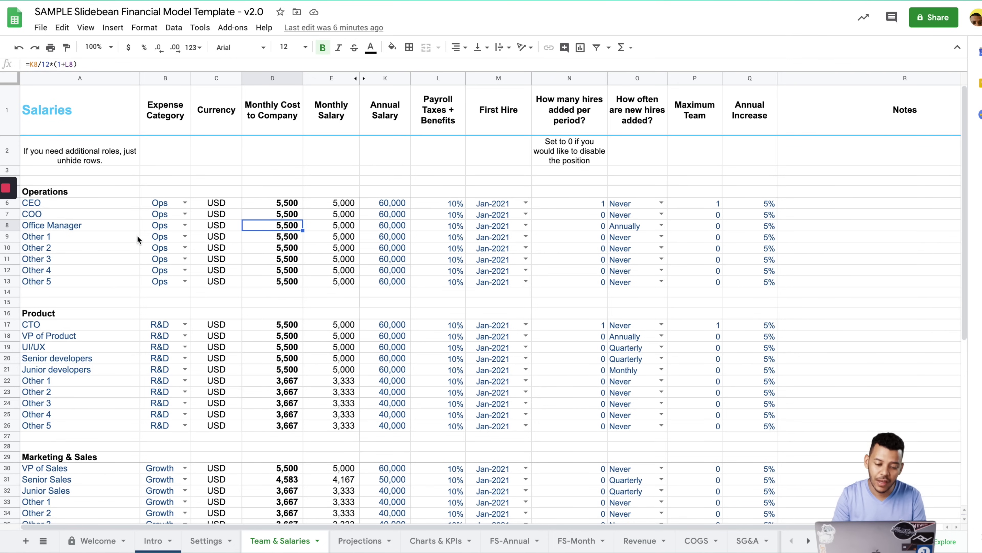
left_click(327, 235)
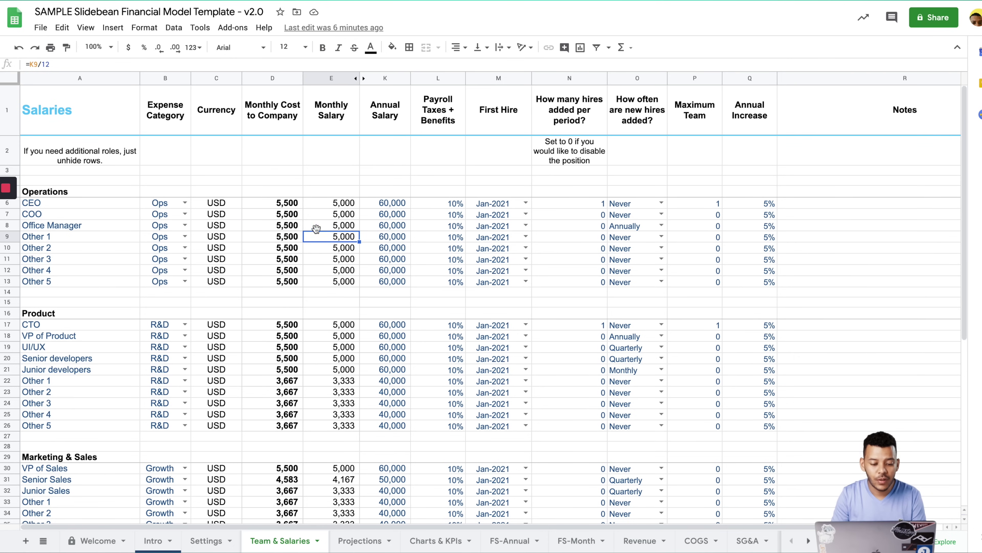
left_click(393, 238)
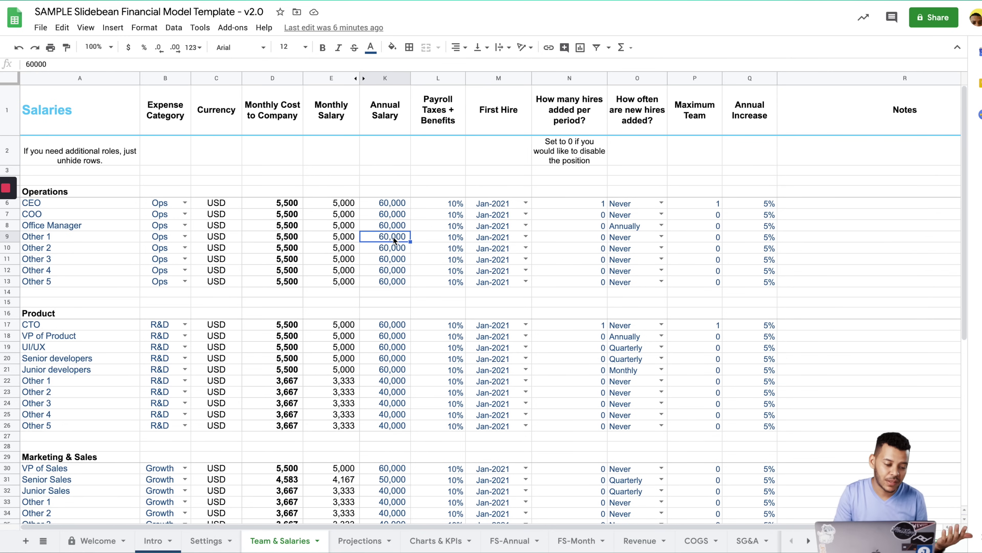
key("Left")
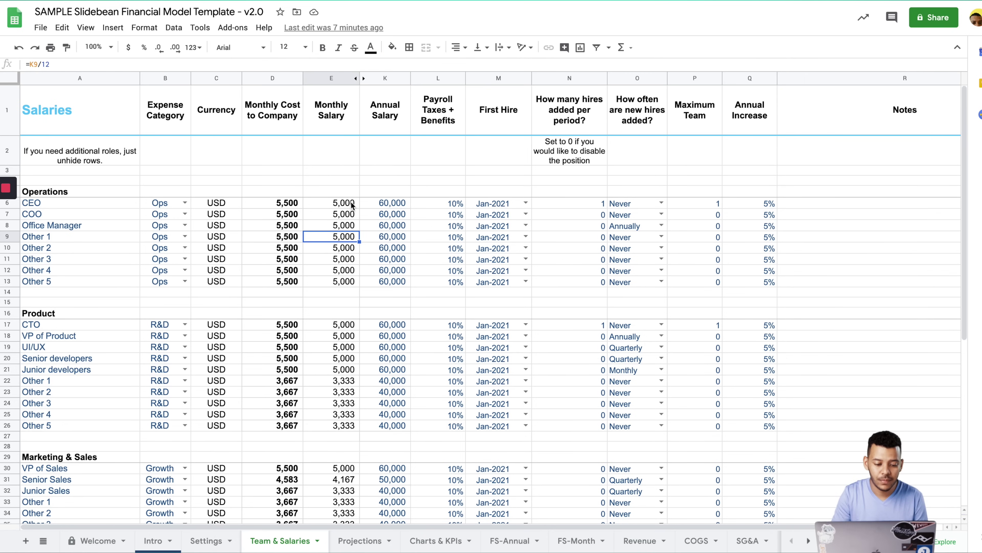
left_click(273, 203)
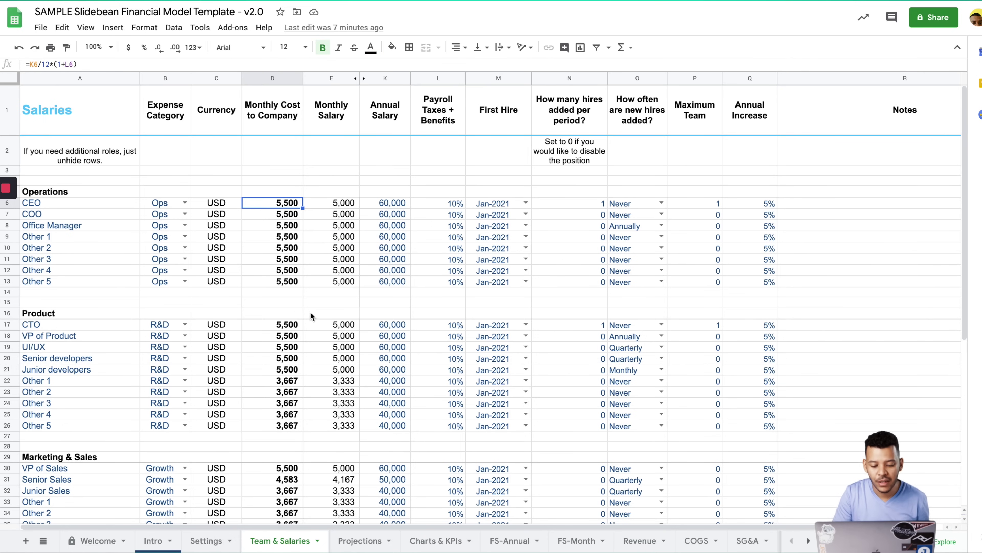
- Set the CTO's annual salary to 150,000
left_click(395, 325)
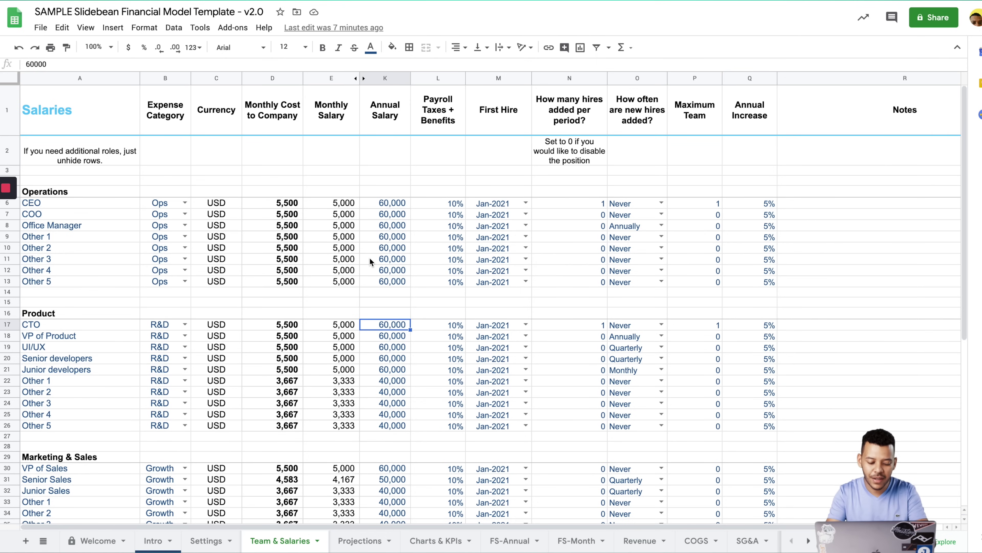
type("150000")
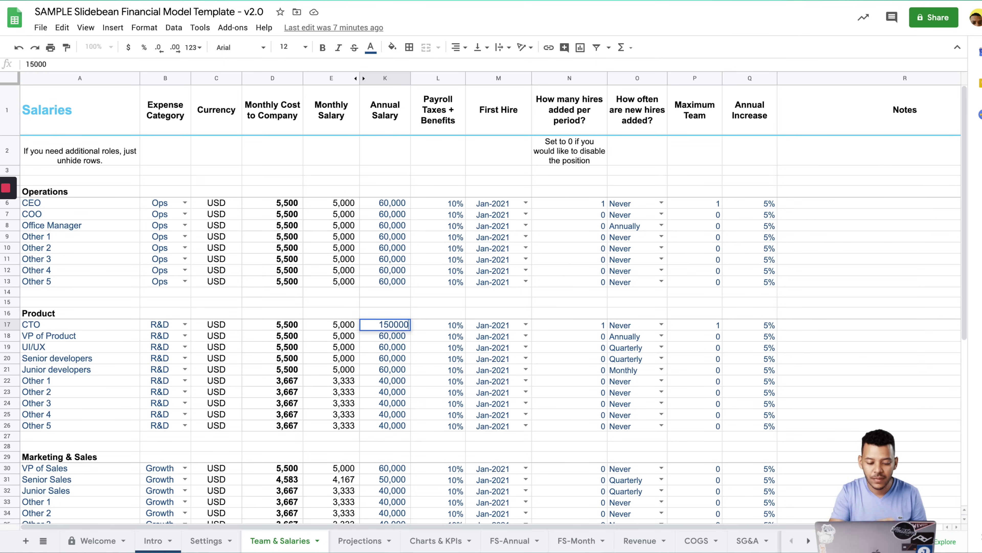
key("Return")
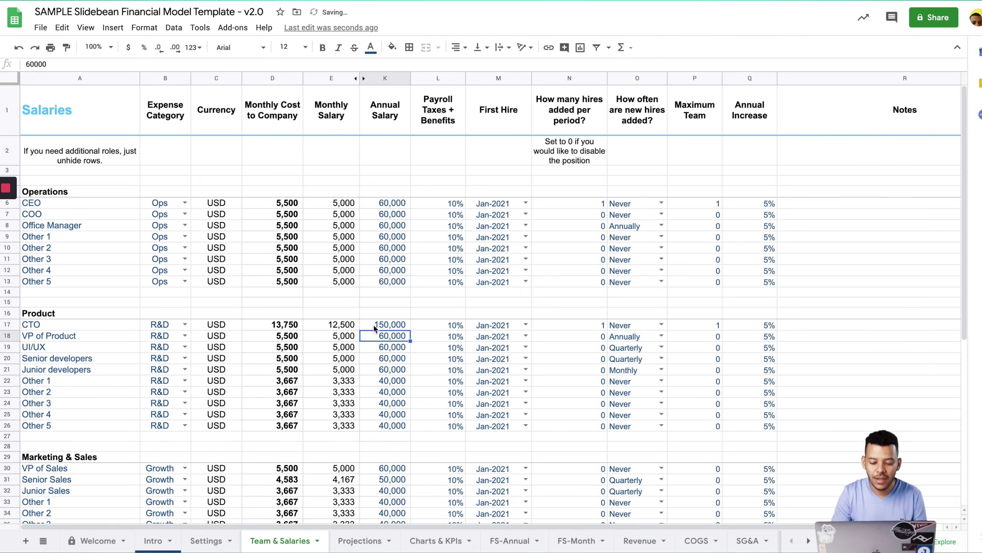
- Set the CTO's payroll taxes and benefits to 15%
left_click(373, 323)
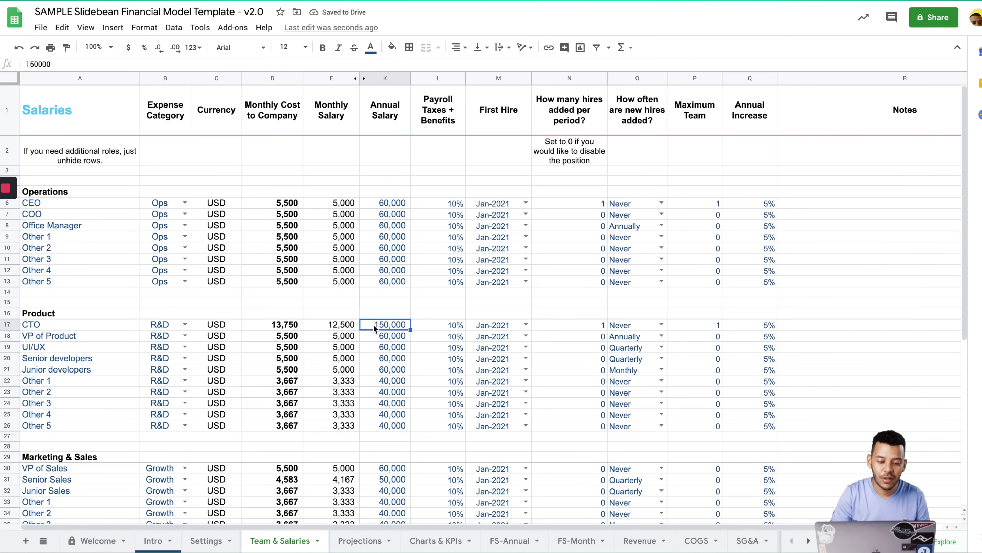
left_click(435, 326)
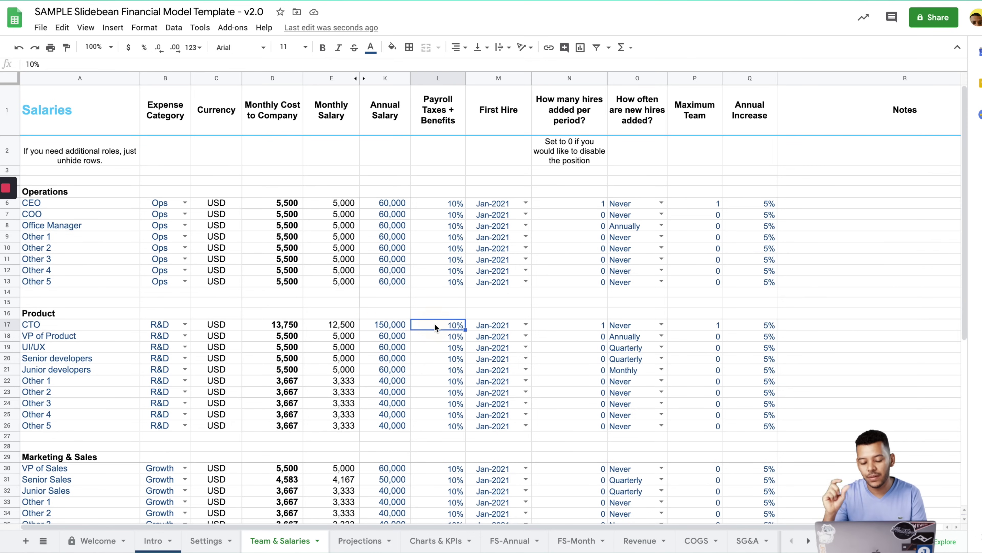
key("Left")
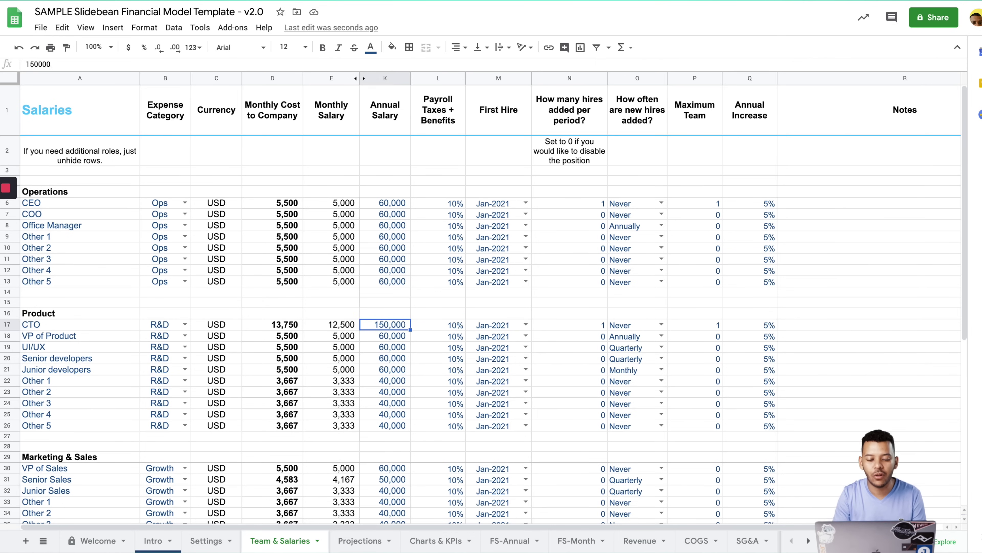
key("Right")
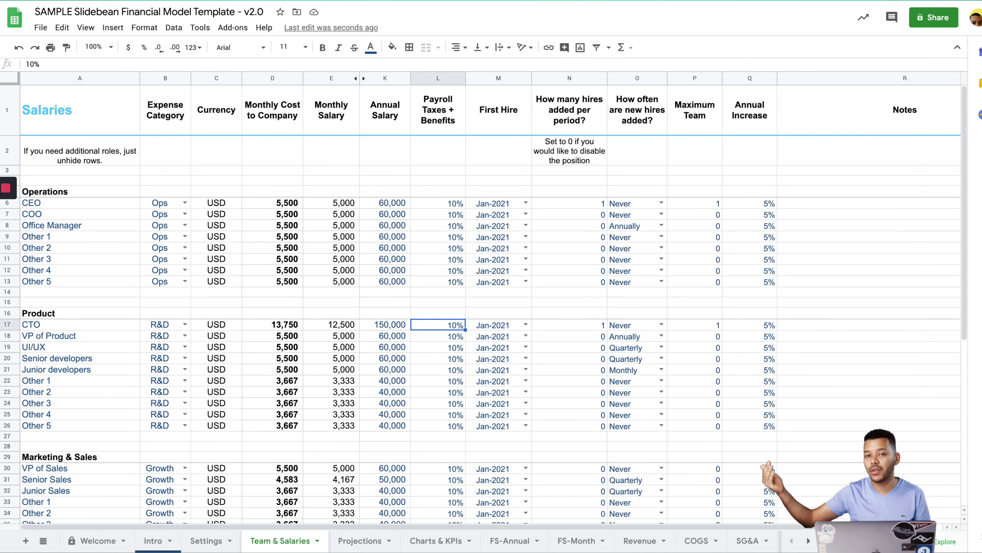
type("15")
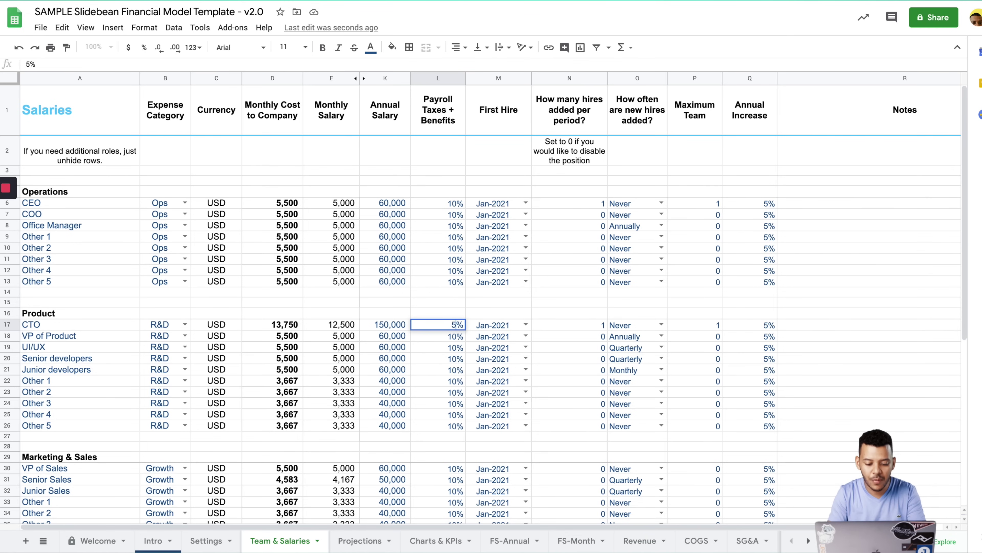
key("Return")
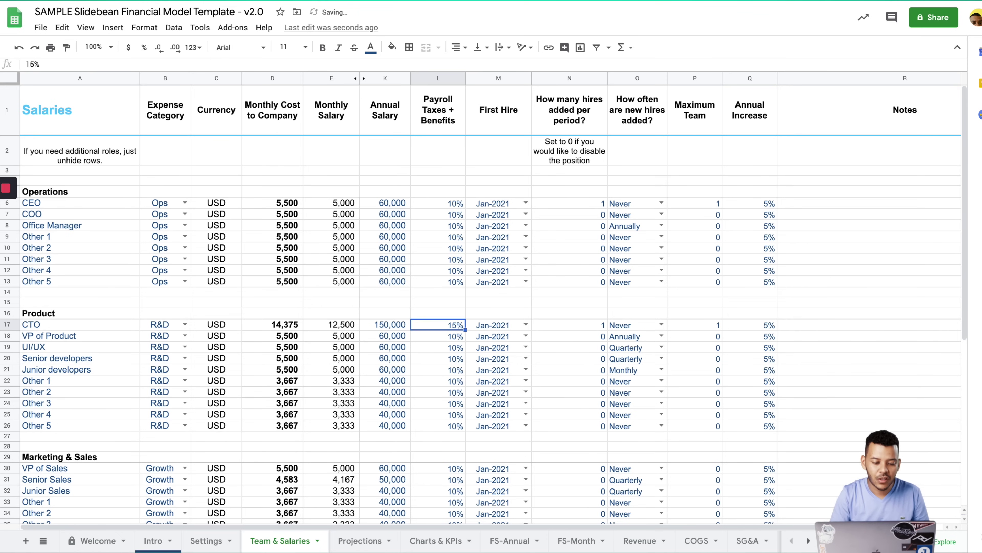
- Compare the formulas behind the CTO's Monthly Cost to Company and Monthly Salary
left_click(273, 324)
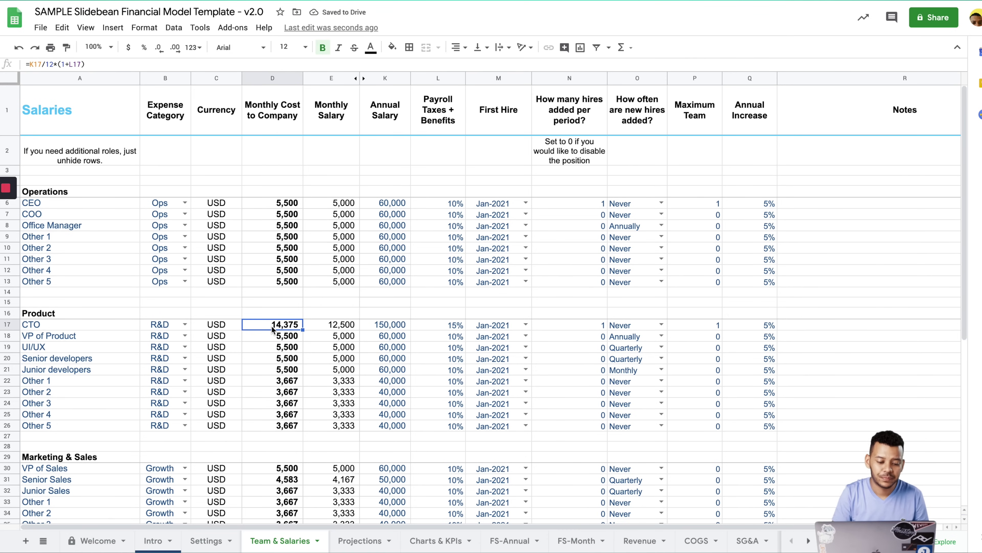
left_click(318, 325)
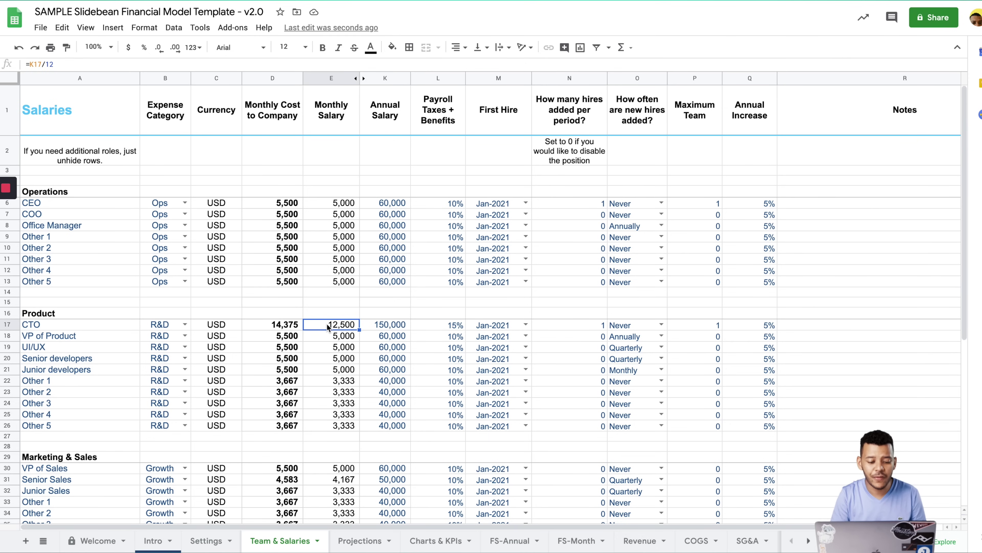
left_click(272, 328)
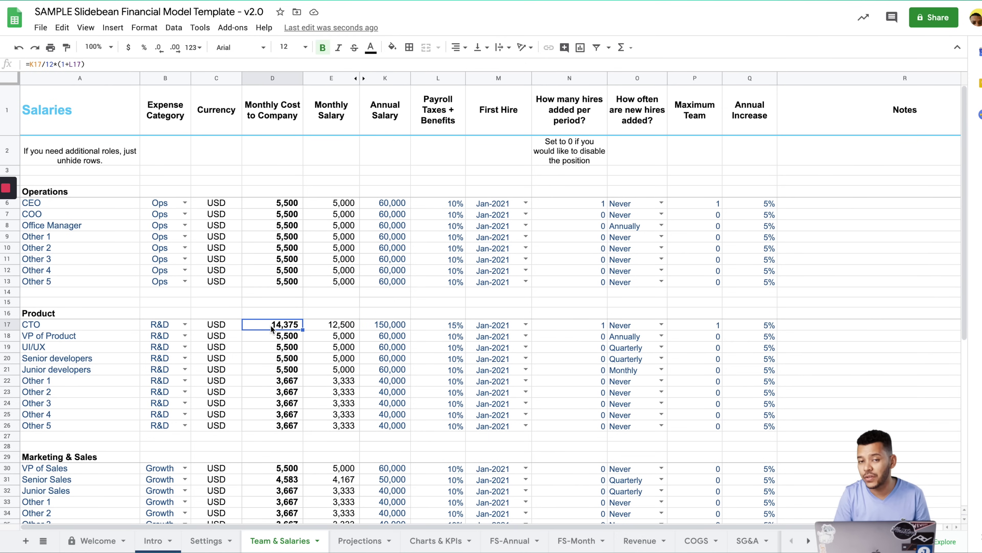
- Try 0% for the CTO's payroll taxes and benefits, and restore the rate to 10%
left_click(451, 328)
type("0")
key("Return")
key("Up")
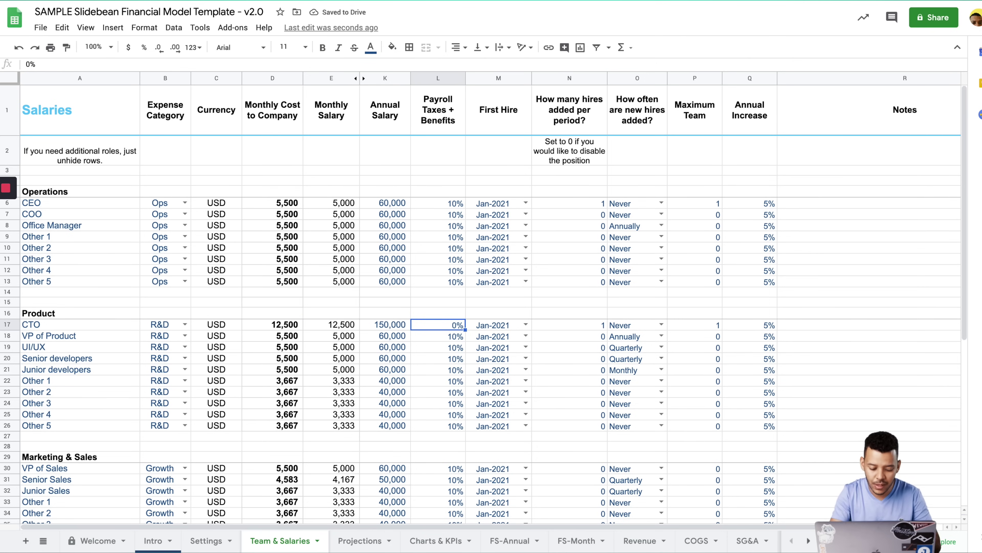
type("10")
key("Return")
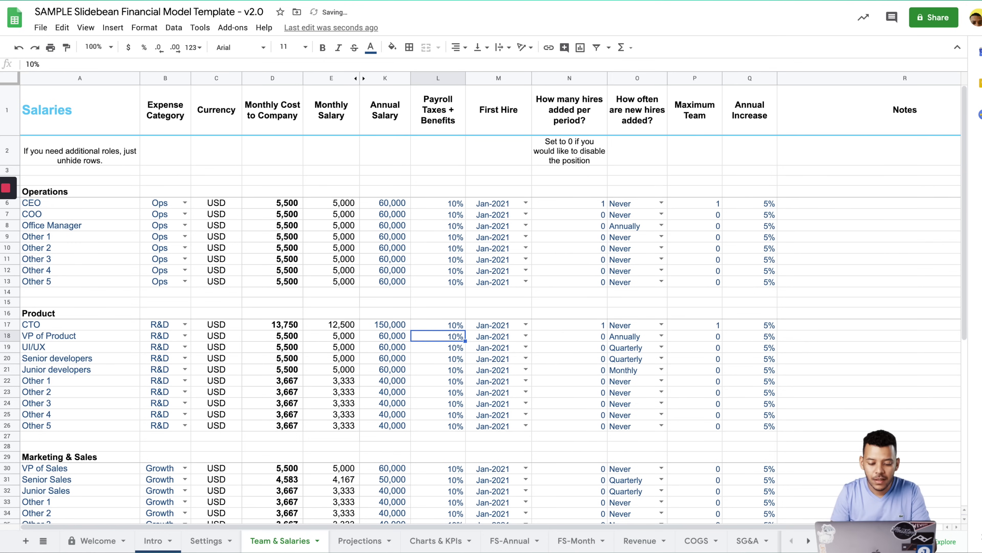
- View the list of dates available for the CTO's first hire without changing the date
key("Up")
key("Right")
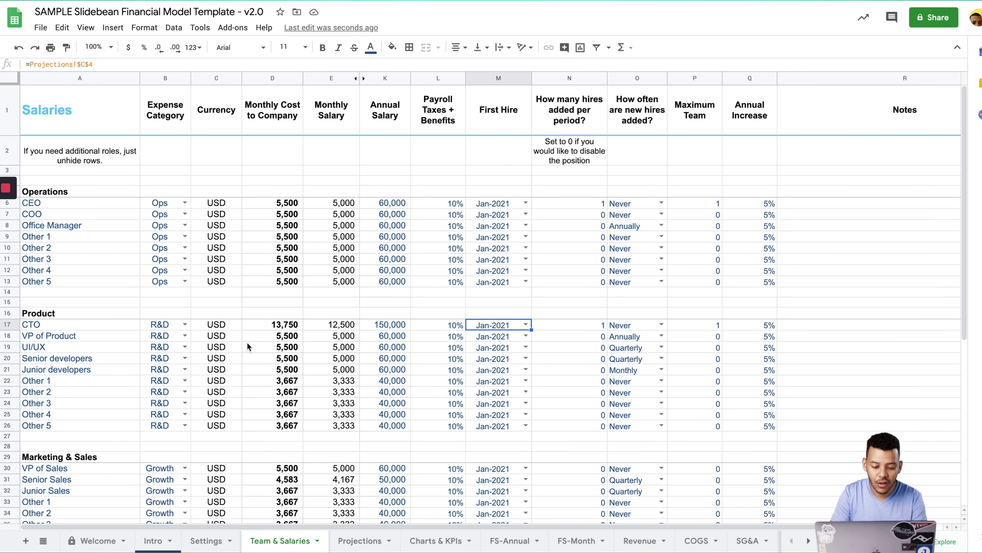
left_click(527, 324)
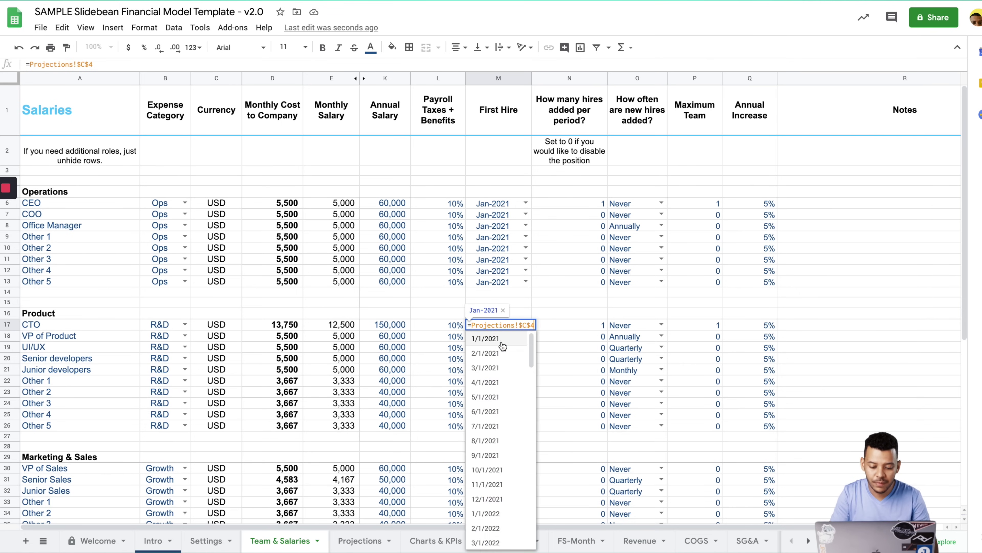
left_click(526, 335)
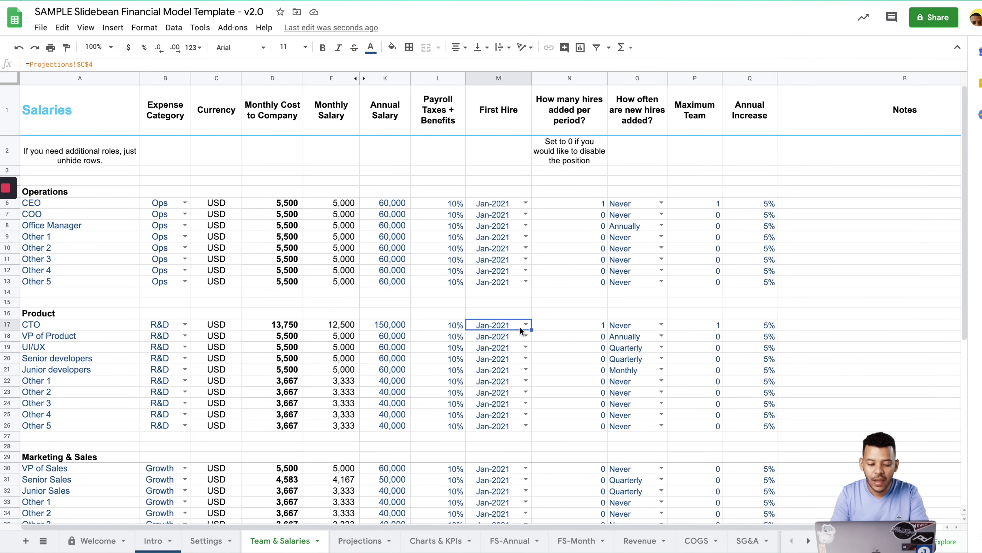
- Set the VP of Product's first hire date to 1/1/2022
left_click(524, 336)
scroll(509, 410, "down", 5)
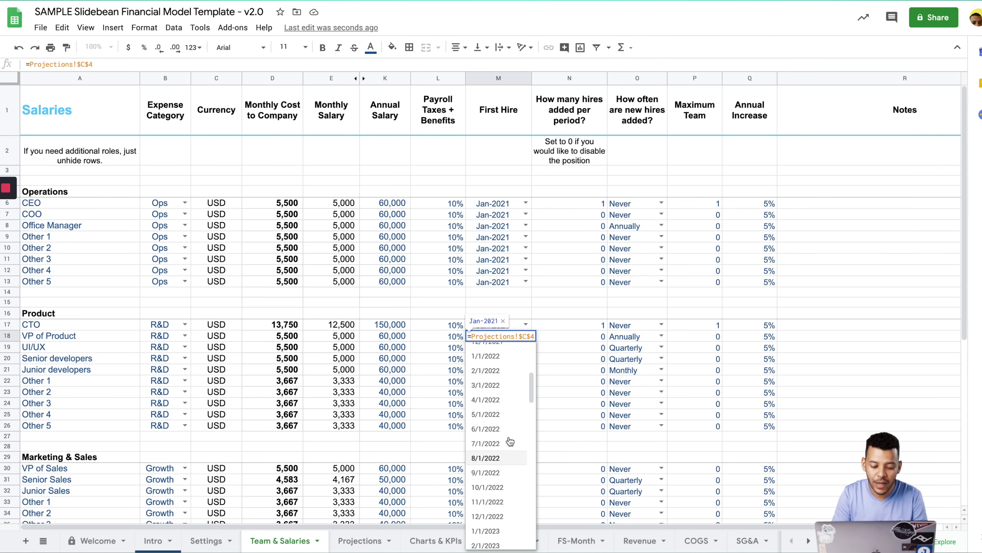
scroll(499, 383, "up", 2)
left_click(498, 371)
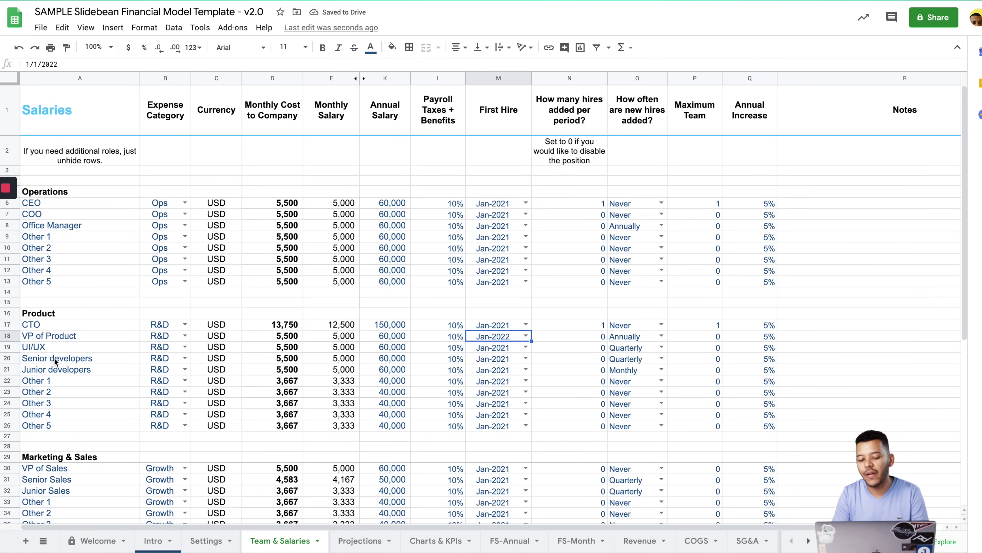
- Set the Senior developers' first hire date to 3/1/2021 and their hires added per period to 2
left_click(486, 358)
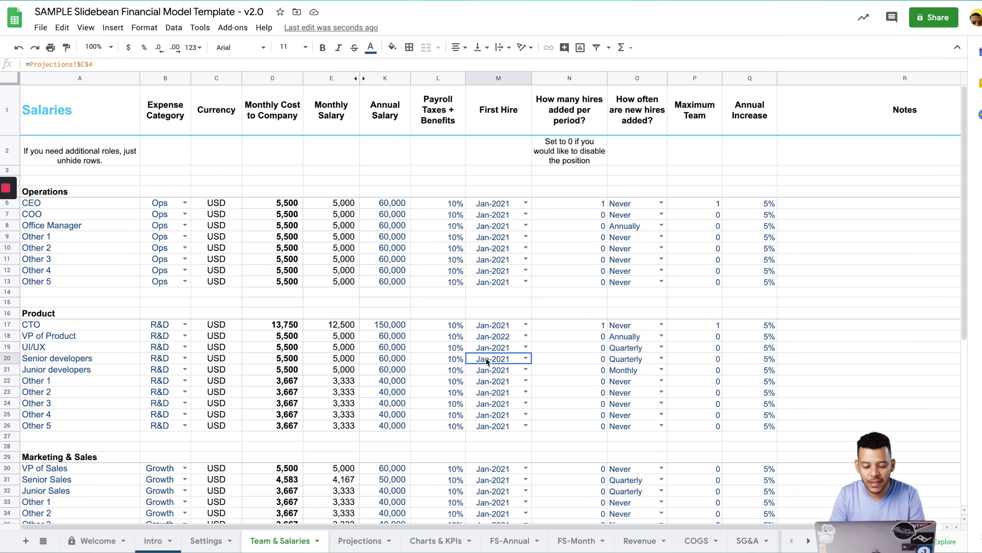
left_click(525, 359)
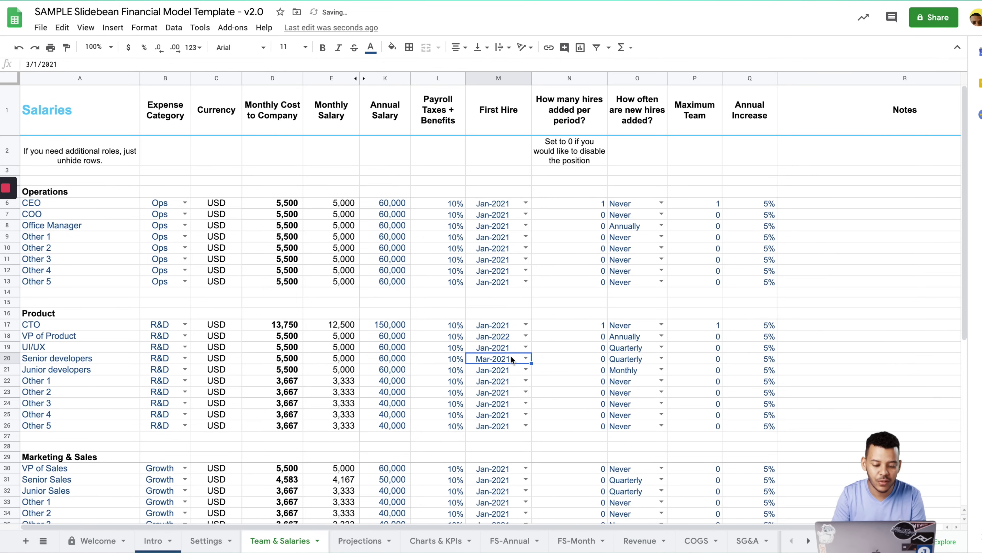
left_click(566, 359)
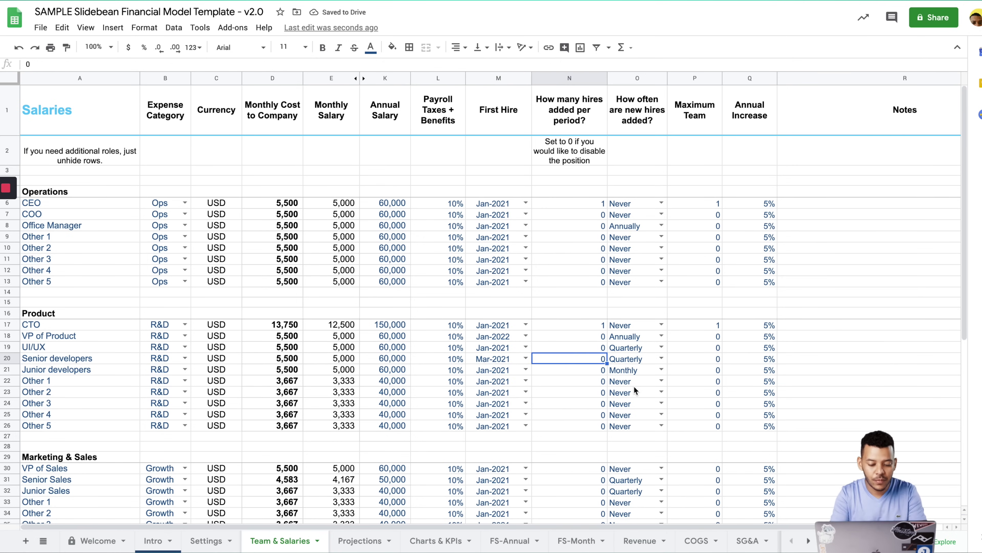
type("2")
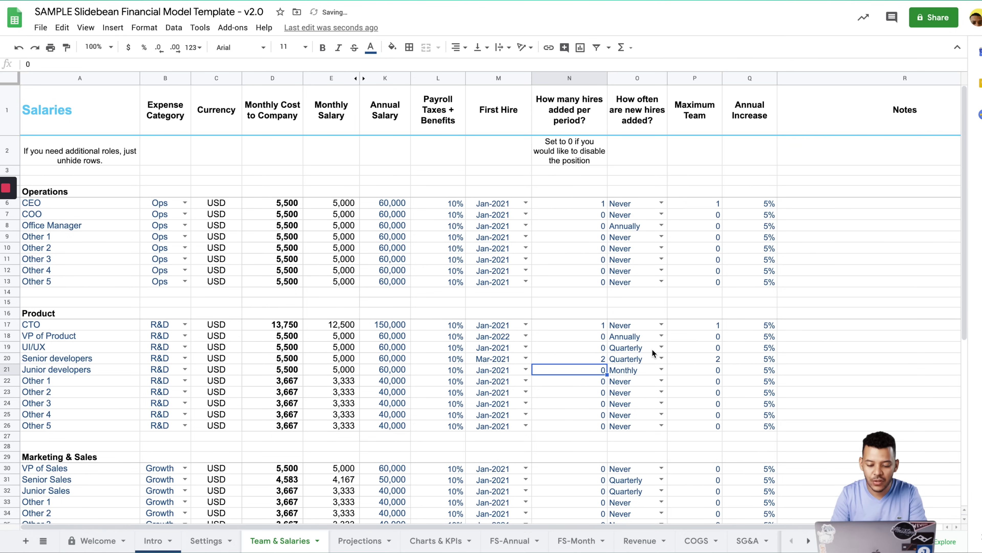
- Set the Senior developers' maximum team to 10 and their annual increase to 0%
left_click(634, 359)
left_click(702, 359)
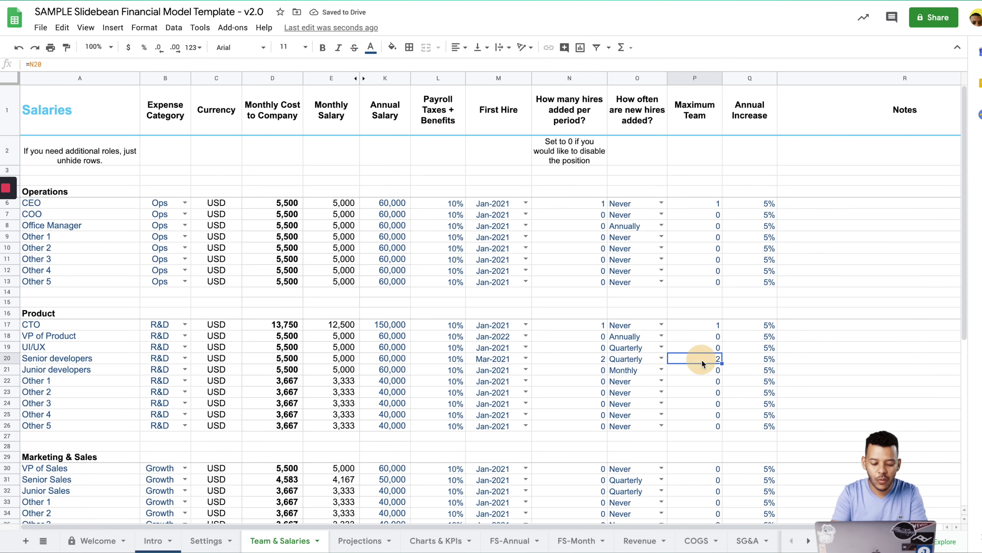
type("10")
key("Return")
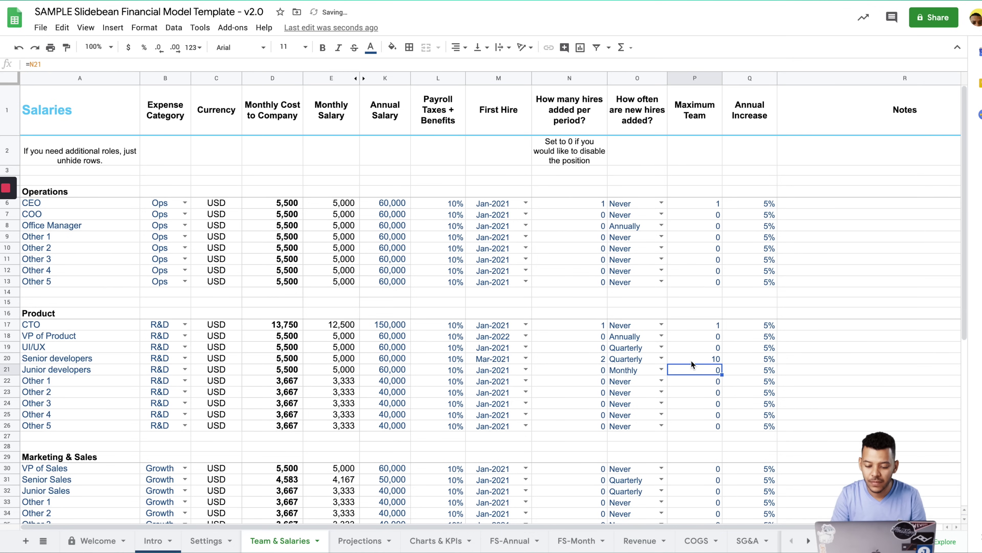
left_click(692, 360)
key("Right")
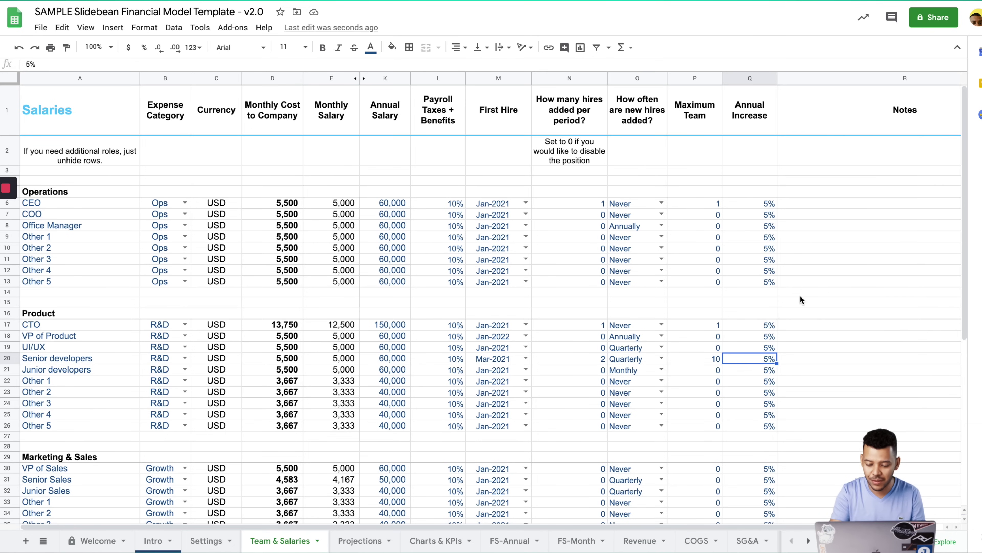
type("0")
key("Return")
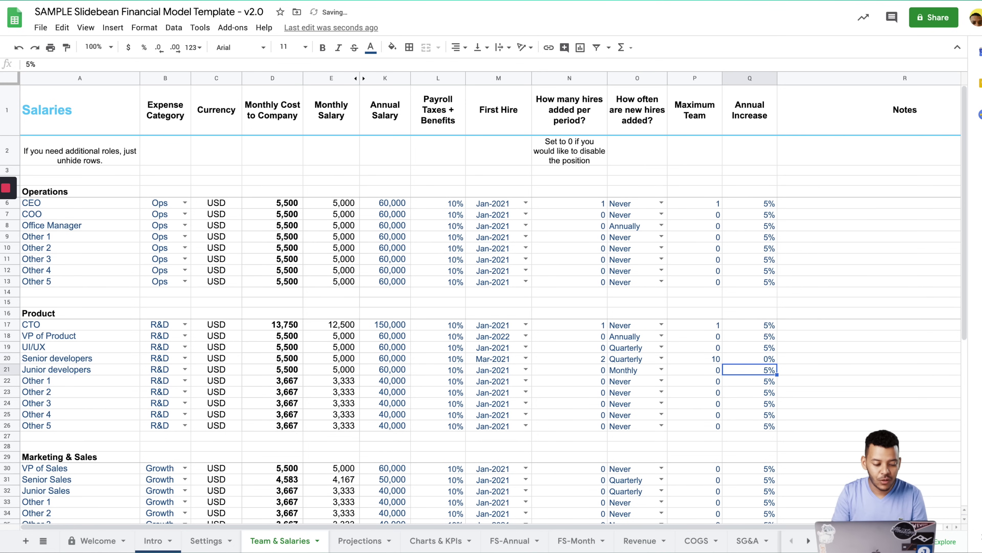
- Set the Senior developers' annual salary to 100,000 and check their Monthly Cost to Company formula
key("Up")
key("Left")
key("Left")
key("Left")
key("Left")
key("Left")
key("Left")
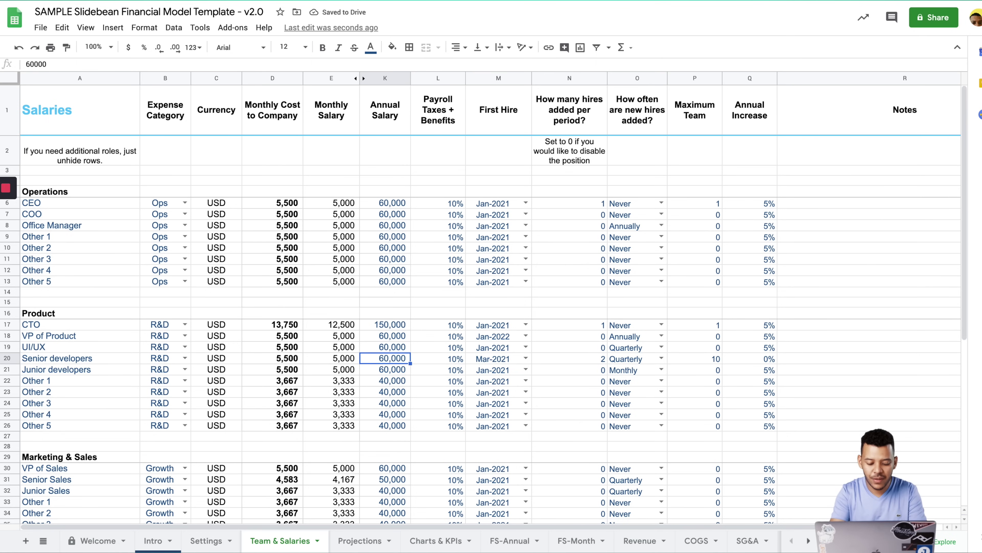
type("100000")
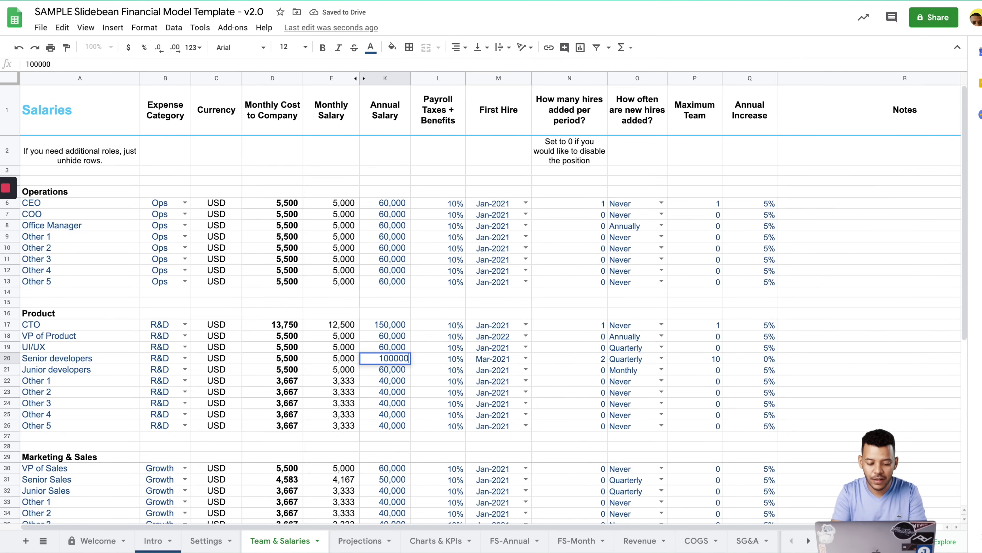
key("Return")
key("Up")
key("Left")
key("Left")
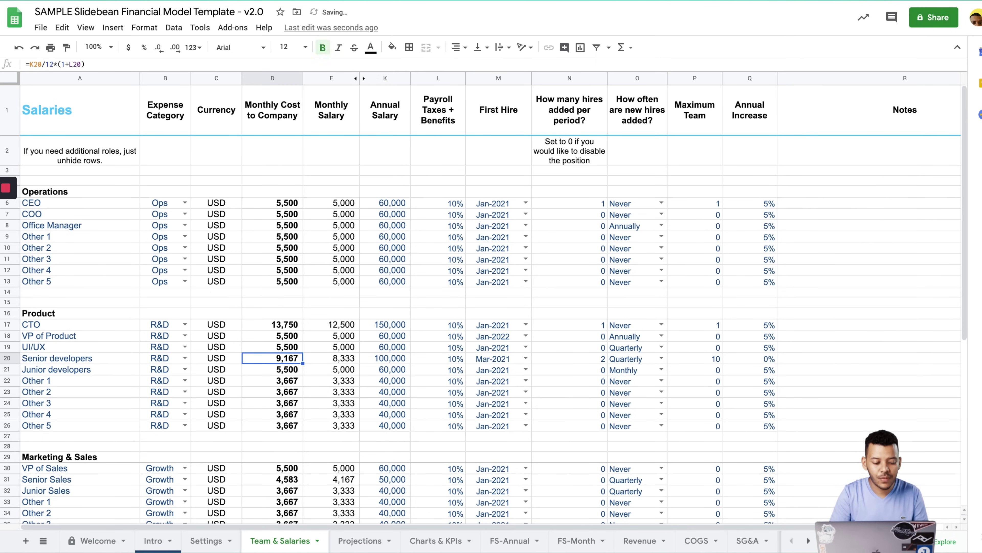
- Go to the SG&A sheet and locate the Senior developers' Mar-21 value in the Headcount section
left_click(8, 358)
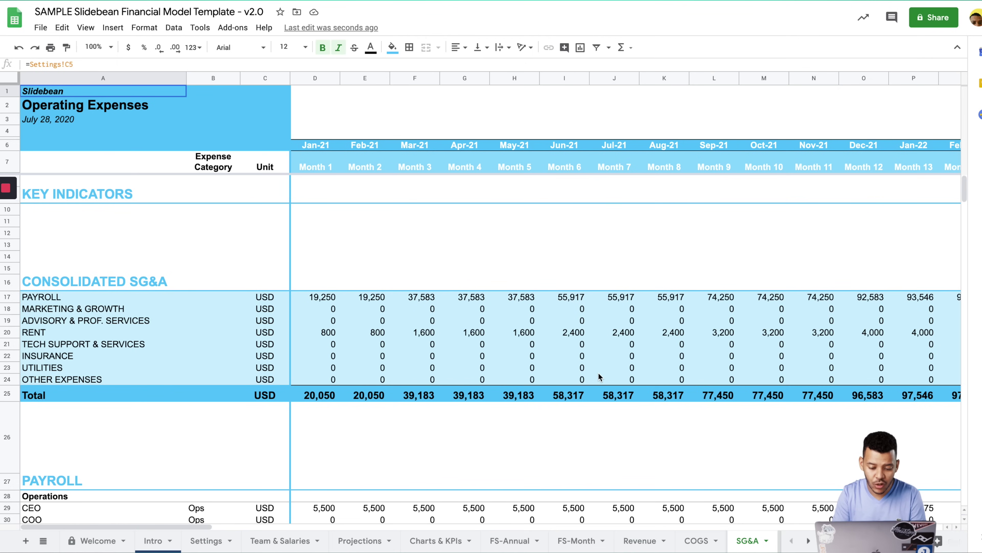
scroll(599, 377, "down", 5)
scroll(461, 385, "down", 10)
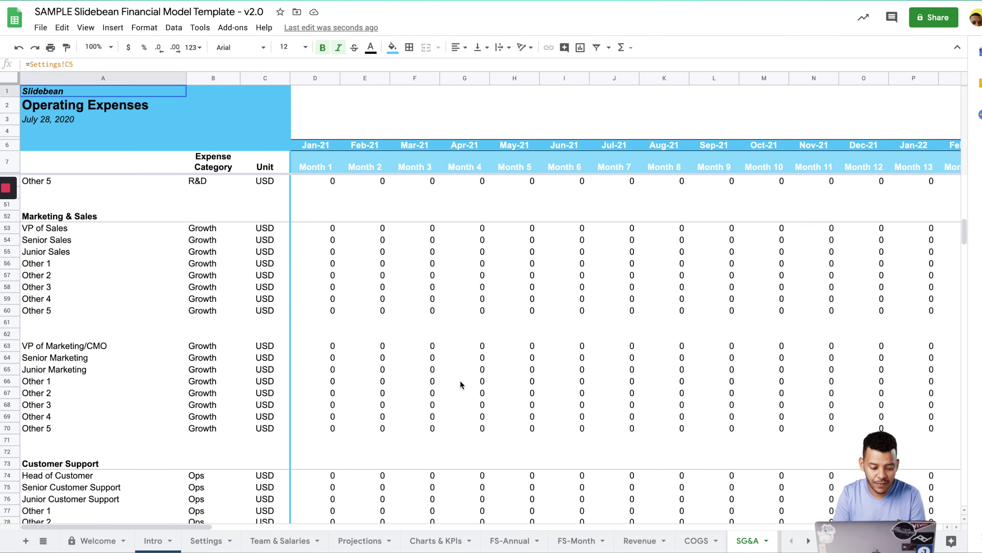
scroll(445, 413, "down", 2)
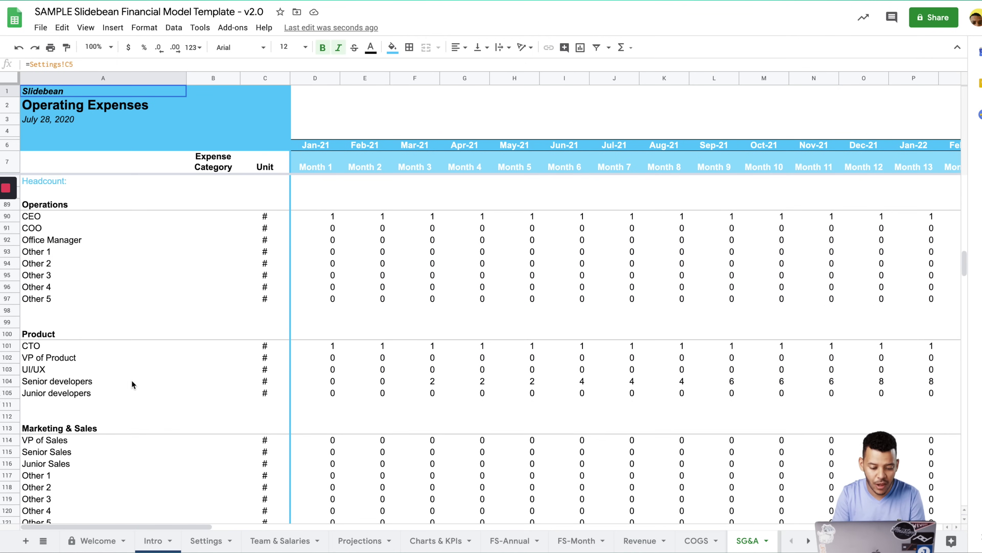
left_click(58, 381)
left_click(429, 382)
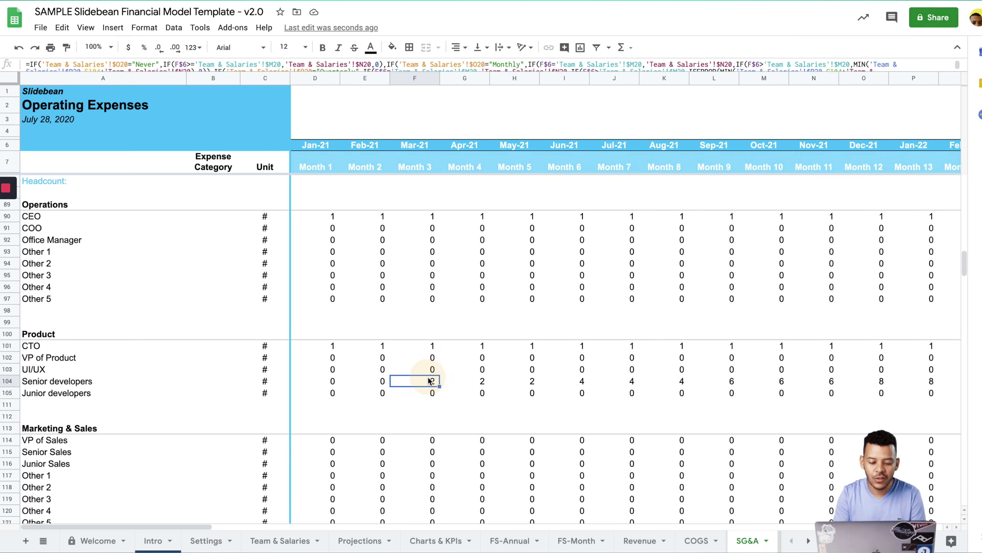
- Trace the Senior developers' monthly headcount forward from Mar-21 well into 2022, and go back toward the earlier months
key("Right")
key("Right")
key("Right")
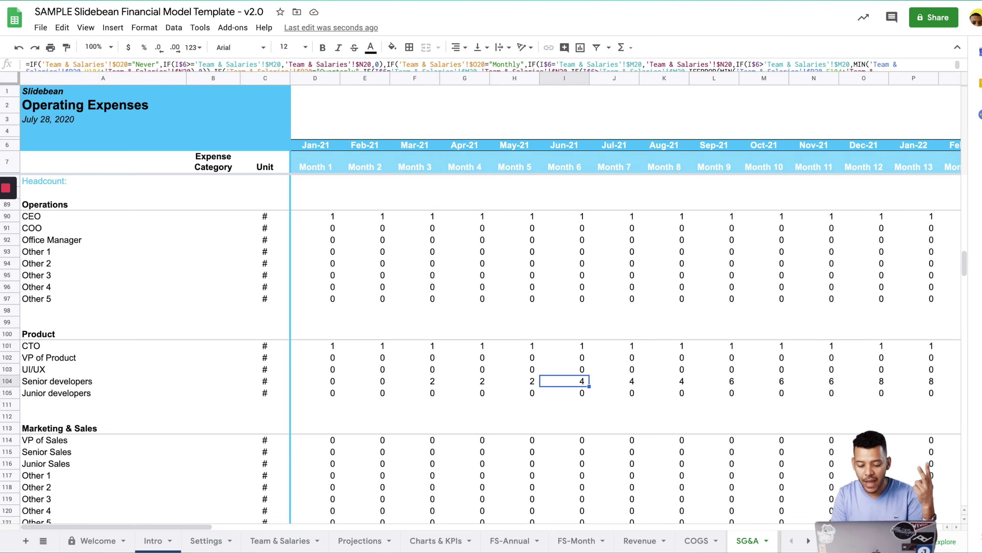
key("Right")
key("Right")
key("Right")
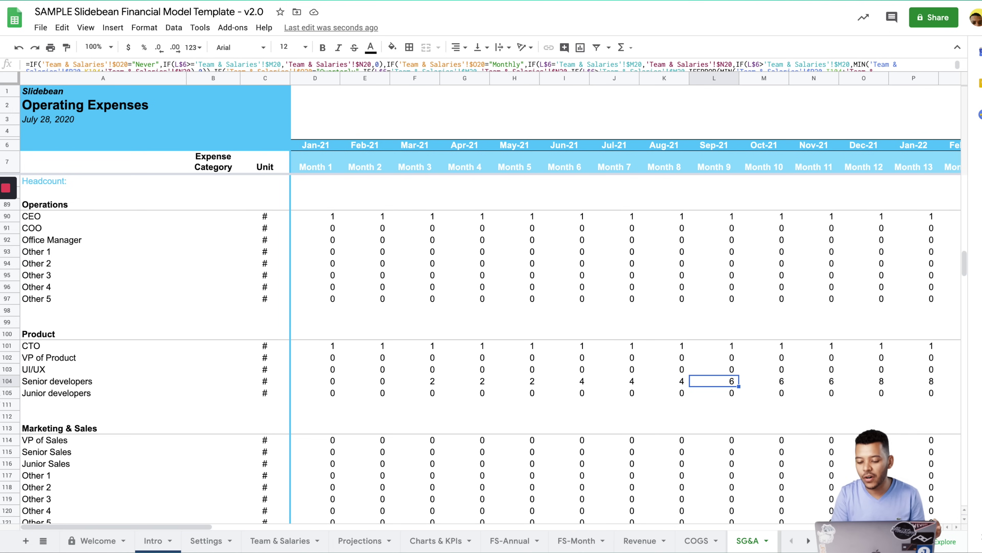
key("Right")
key("Right")
key("Right")
key("Right")
key("Right")
key("Right")
key("Right")
key("Right")
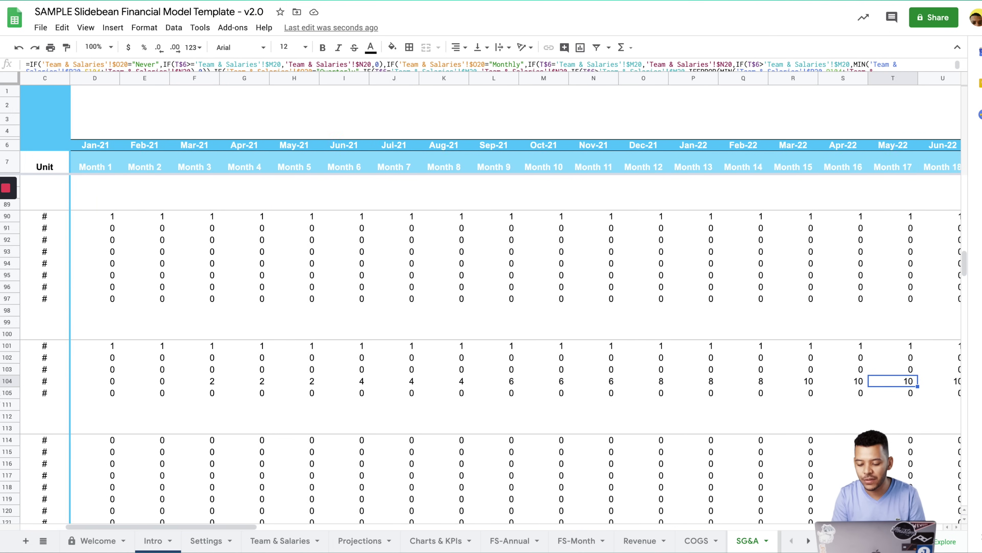
key("Right")
key("Right")
key("Right")
key("Right")
key("Right")
key("Right")
key("Right")
key("Left")
key("Left")
key("Left")
key("Left")
key("Left")
key("Left")
key("Left")
key("Left")
key("Left")
key("Left")
key("Left")
key("Left")
key("Left")
key("Left")
key("Left")
key("Left")
key("Left")
key("Left")
key("Left")
key("Left")
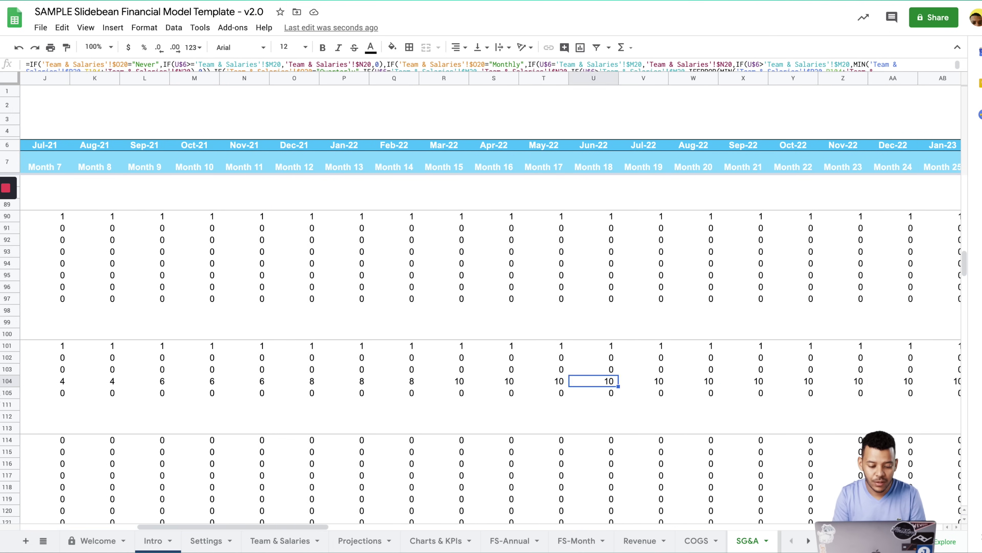
- Trace the Senior developers' headcount row back to the first months and return to the Mar-21 value
key("Left")
key("Left")
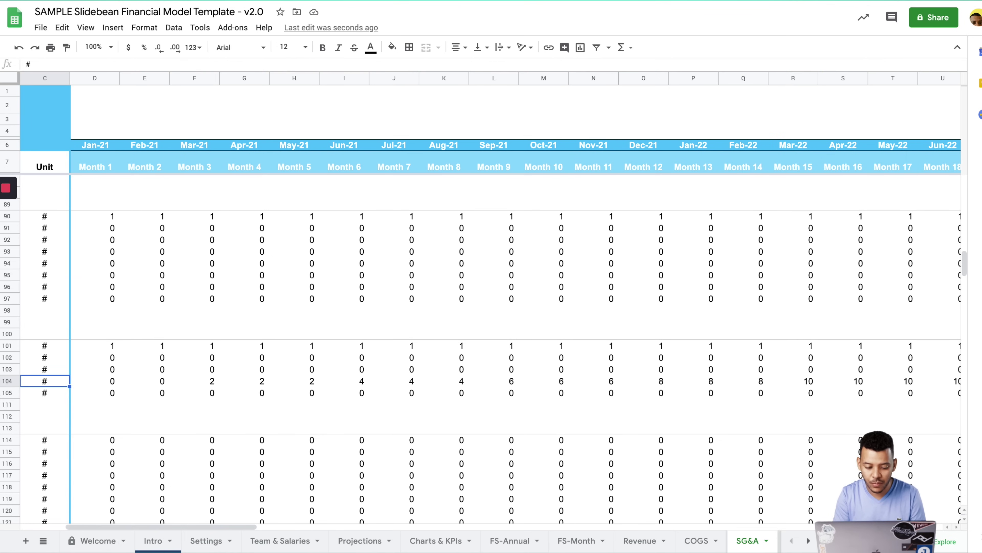
key("Right")
key("Right")
key("Right")
key("Right")
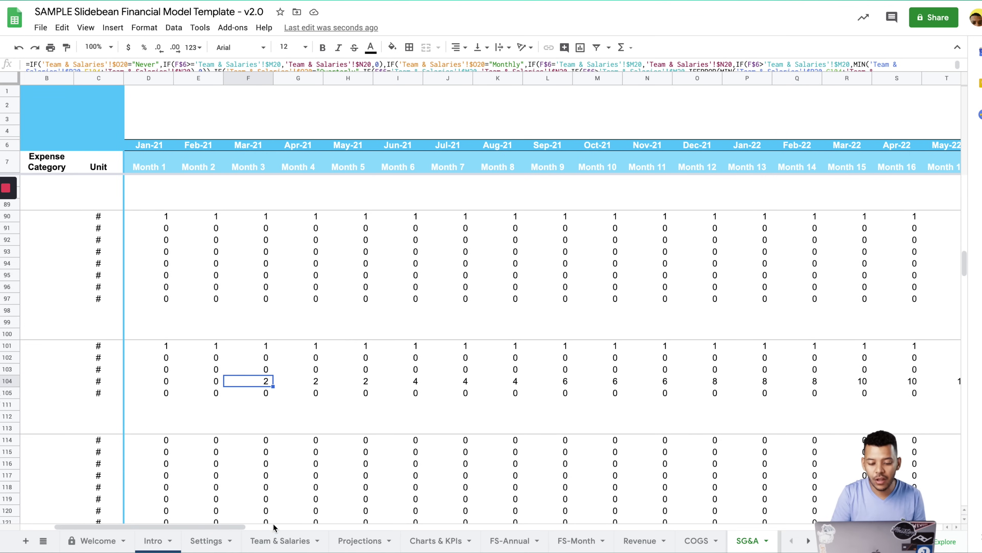
- Go to the Team & Salaries sheet and look over the Product and Marketing & Sales roles
left_click(277, 540)
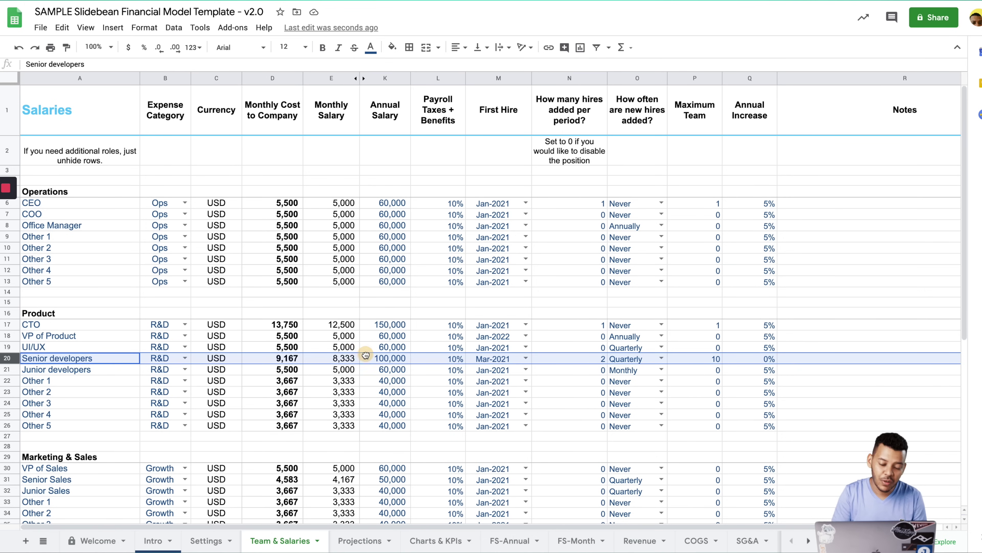
left_click(420, 399)
scroll(386, 348, "down", 2)
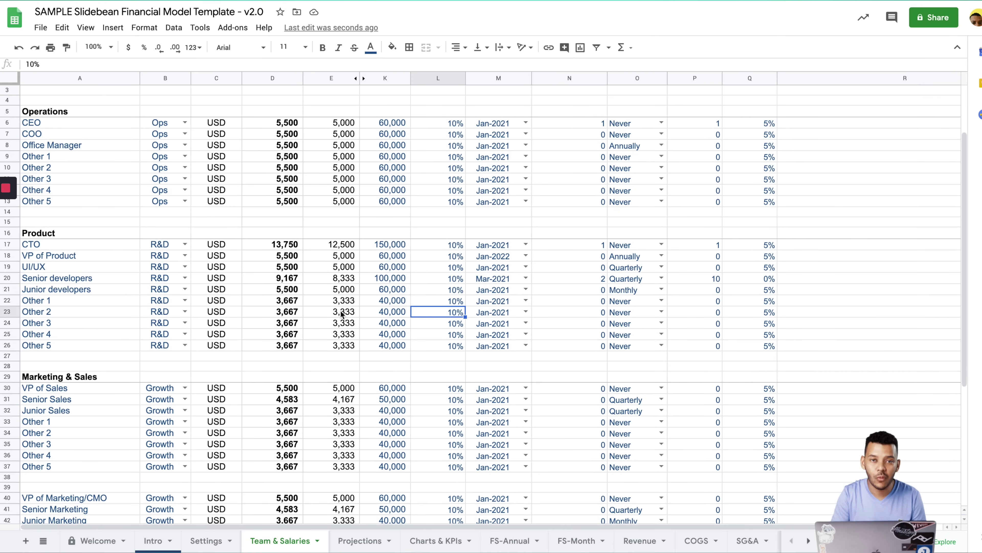
- Review the monthly and per-role headcount on the SG&A sheet, and return to the Team & Salaries inputs
left_click(747, 540)
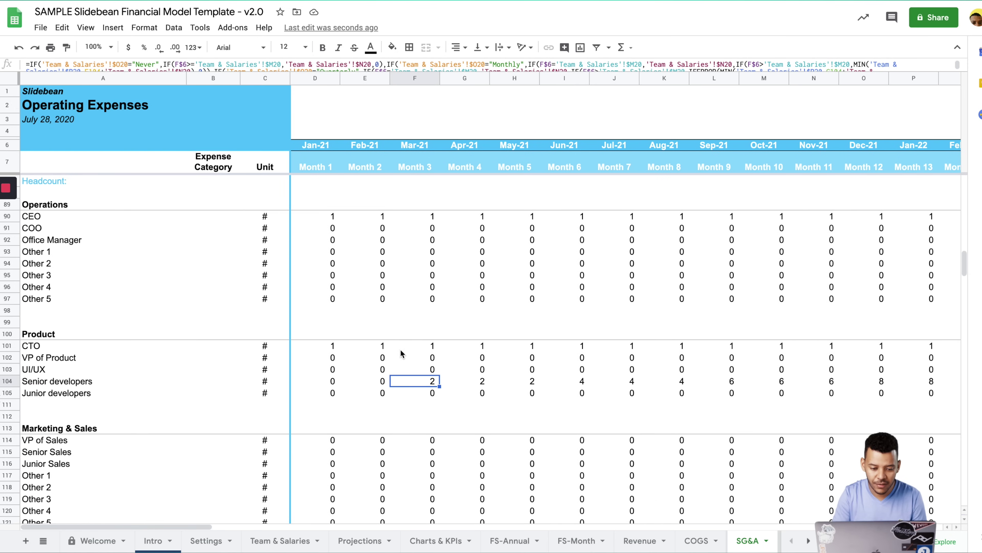
scroll(396, 233, "right", 8)
scroll(395, 233, "left", 4)
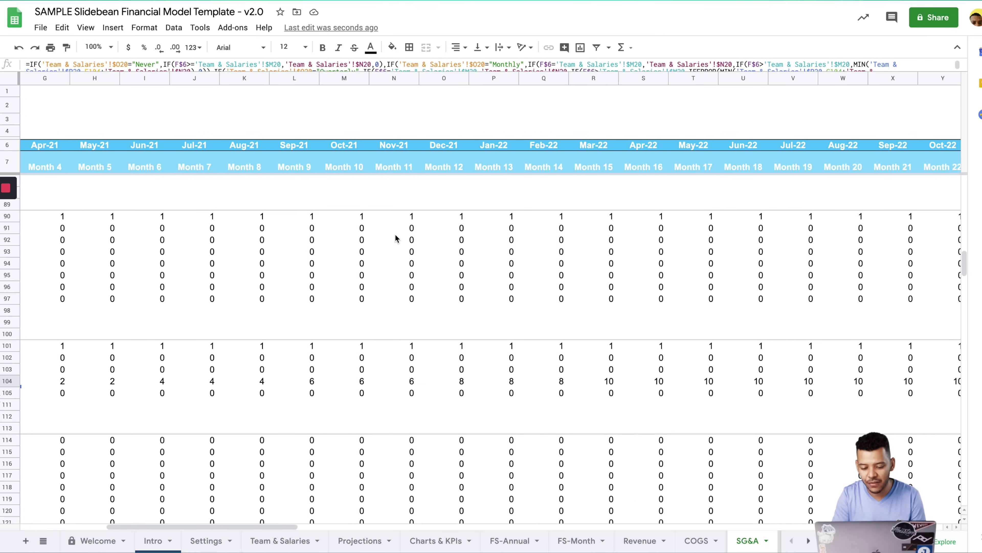
scroll(449, 295, "down", 4)
scroll(444, 327, "left", 3)
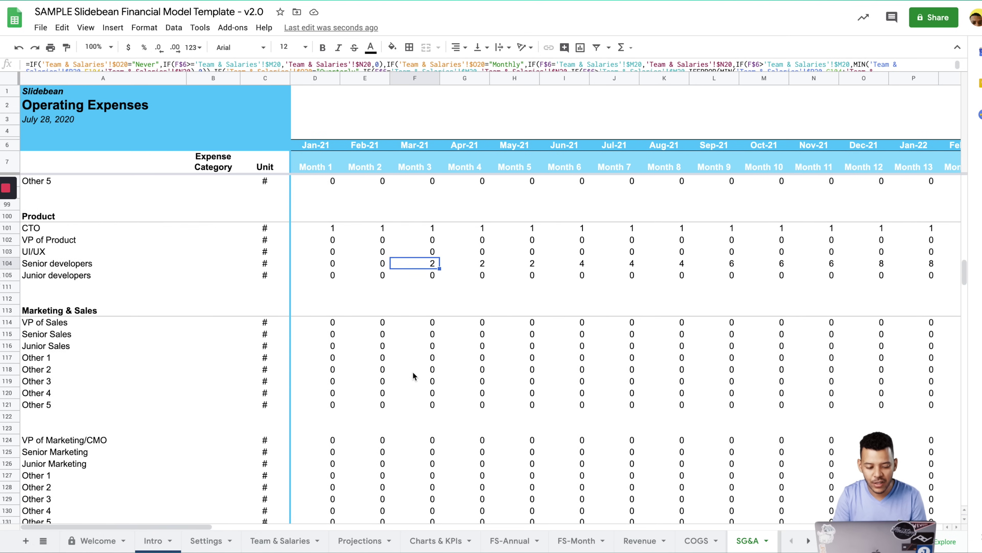
scroll(434, 374, "up", 4)
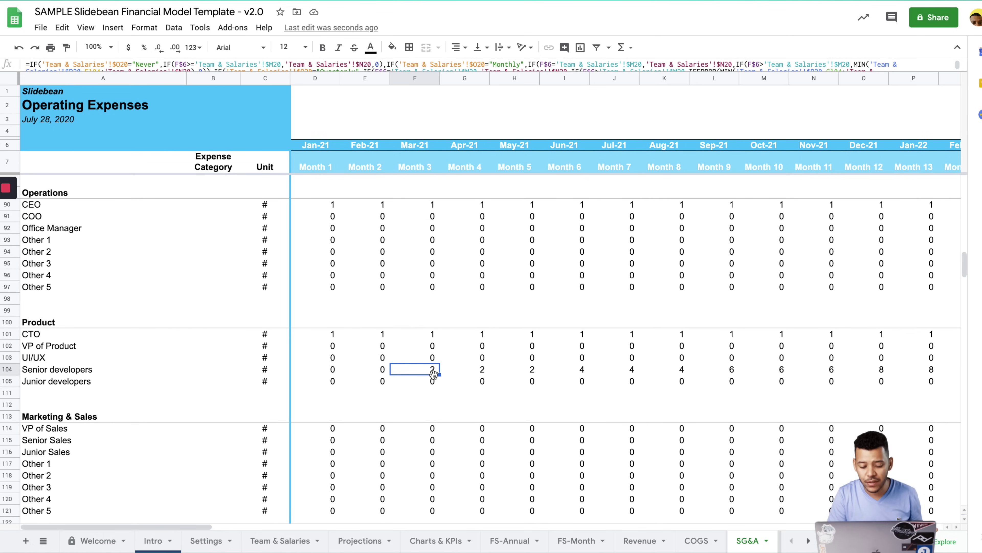
left_click(297, 541)
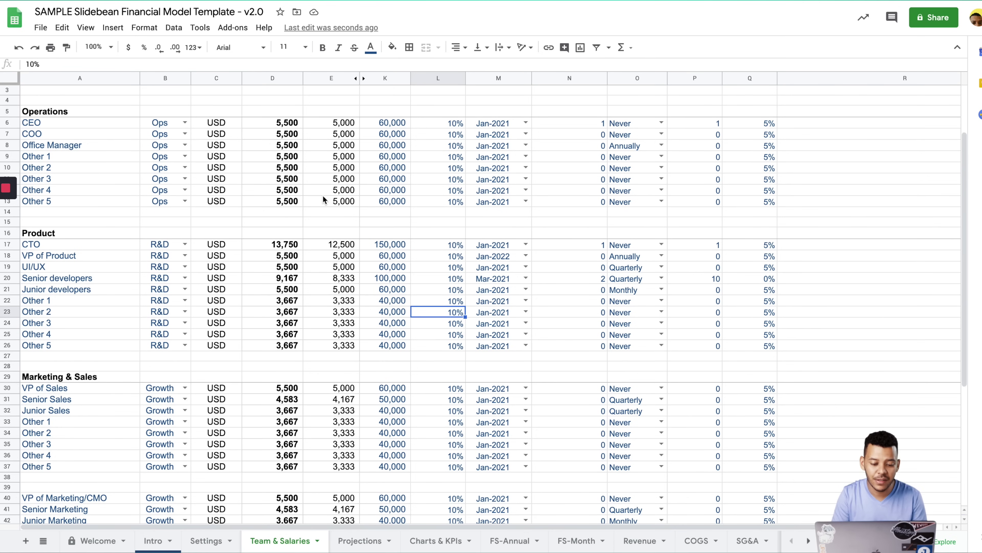
scroll(422, 270, "down", 1)
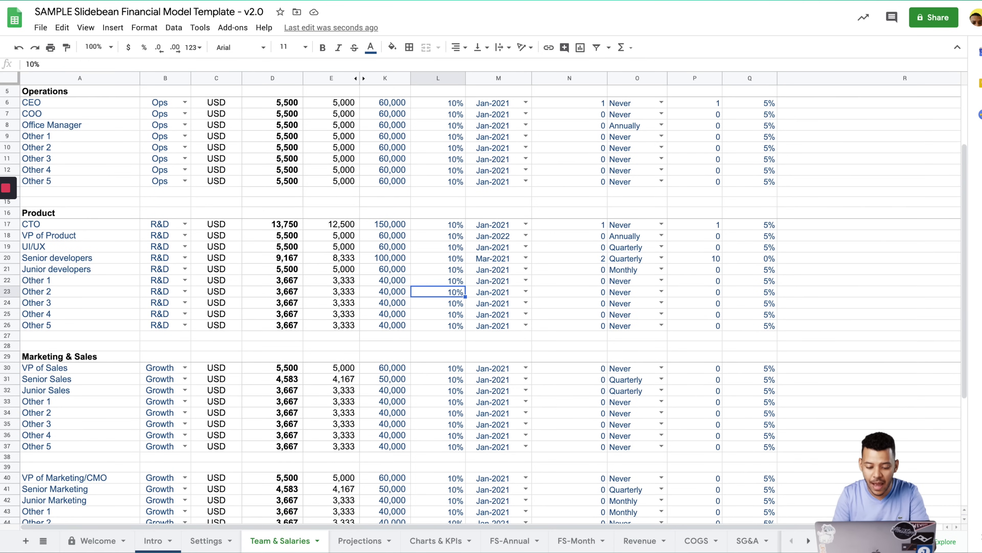
- On the SG&A sheet, override the Senior developers' Apr-21 headcount formula with a hard-coded 3
left_click(761, 540)
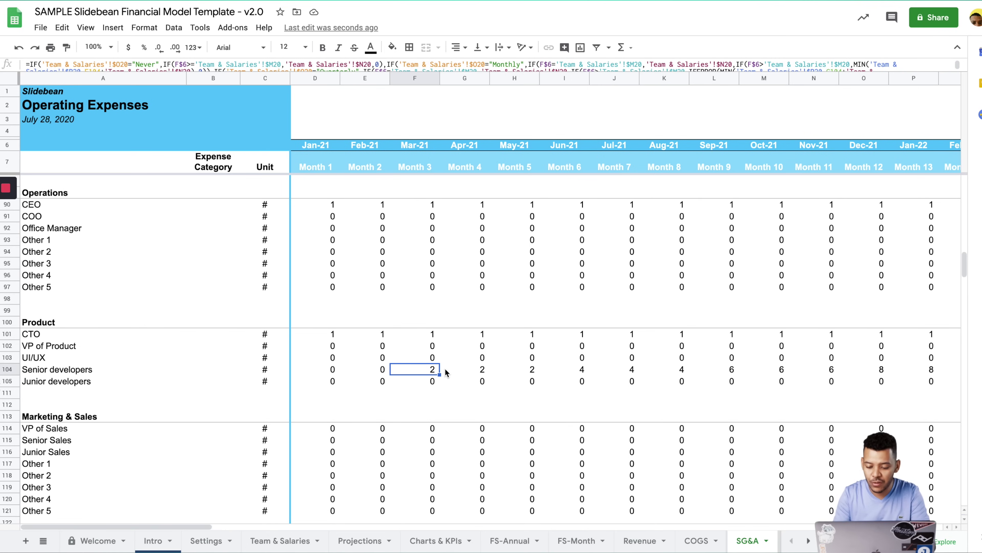
key("Right")
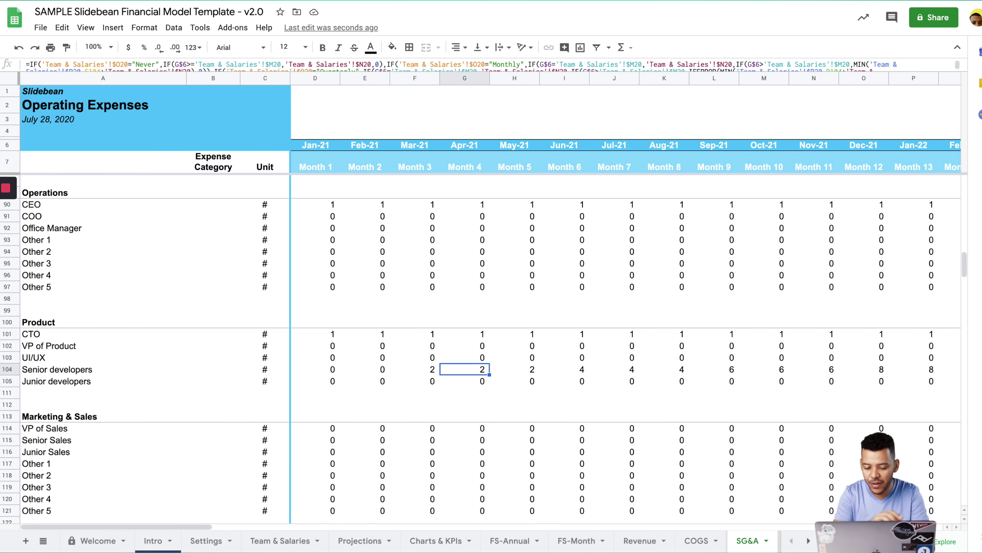
type("3")
key("Return")
key("Up")
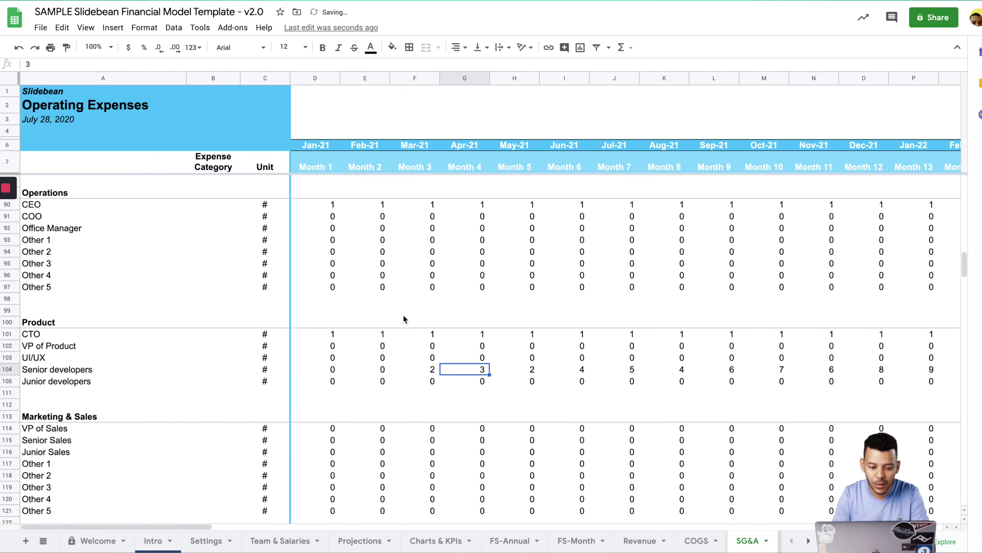
- Set the text color of the Senior developers' Apr-21 headcount to the custom dark blue used for inputs
left_click(370, 47)
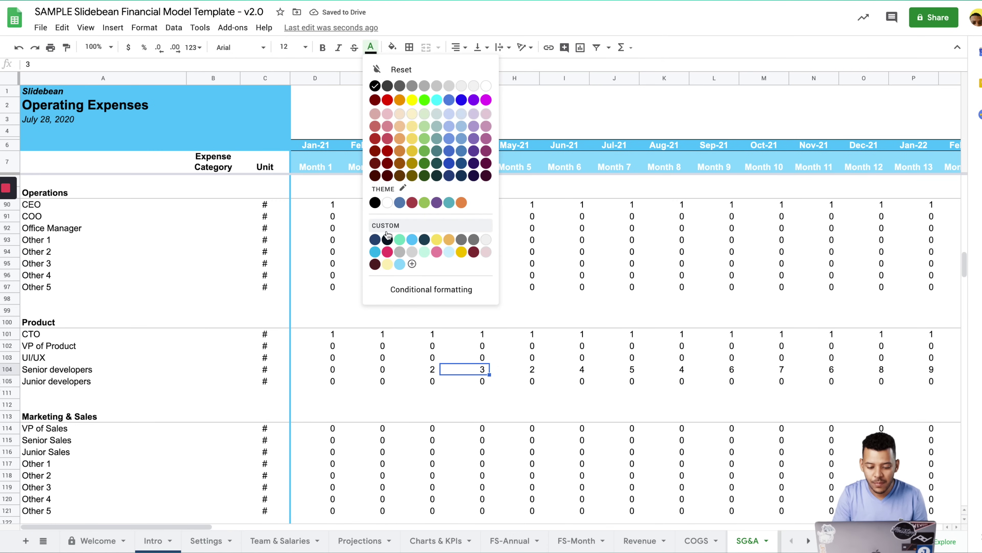
left_click(375, 240)
left_click(467, 464)
left_click(478, 374)
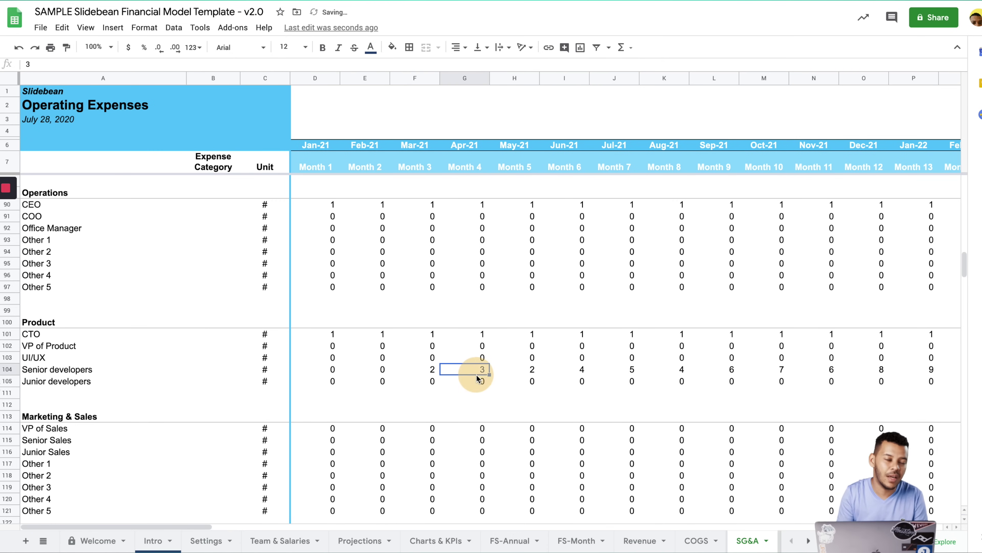
- Restore the Senior developers' Apr-21 headcount formula by copying the Mar-21 cell into it
key("Left")
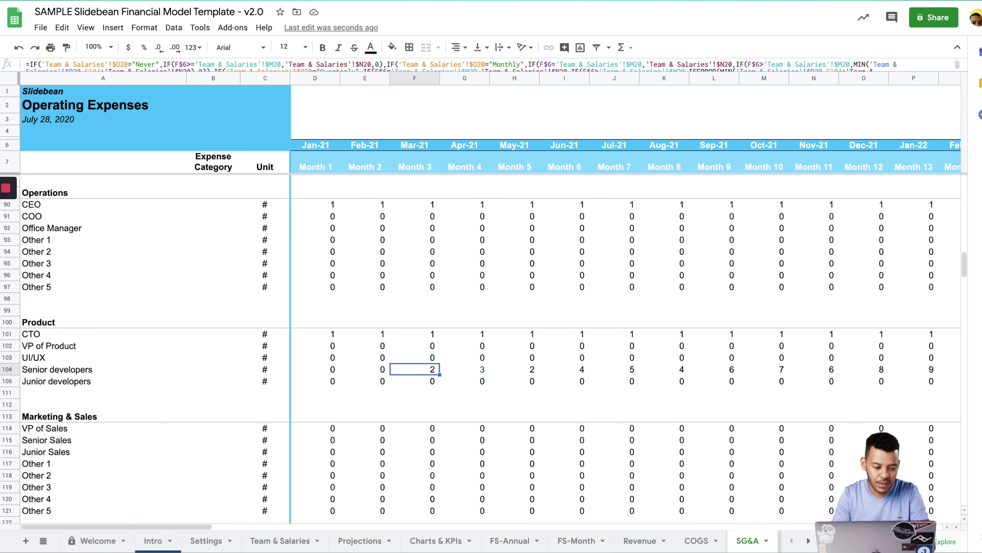
scroll(369, 287, "up", 1)
scroll(368, 287, "up", 1)
scroll(502, 372, "down", 1)
key("super+c")
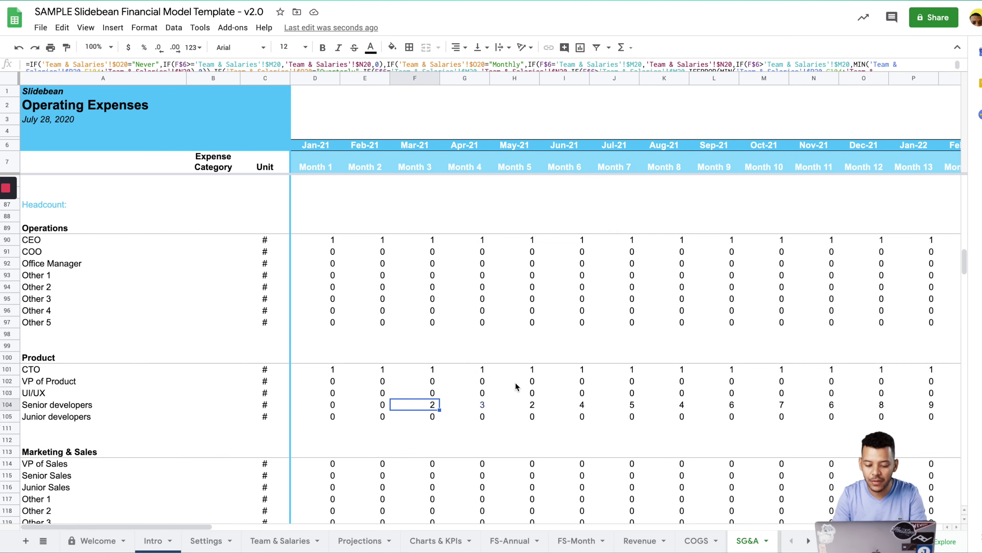
key("Right")
key("super+v")
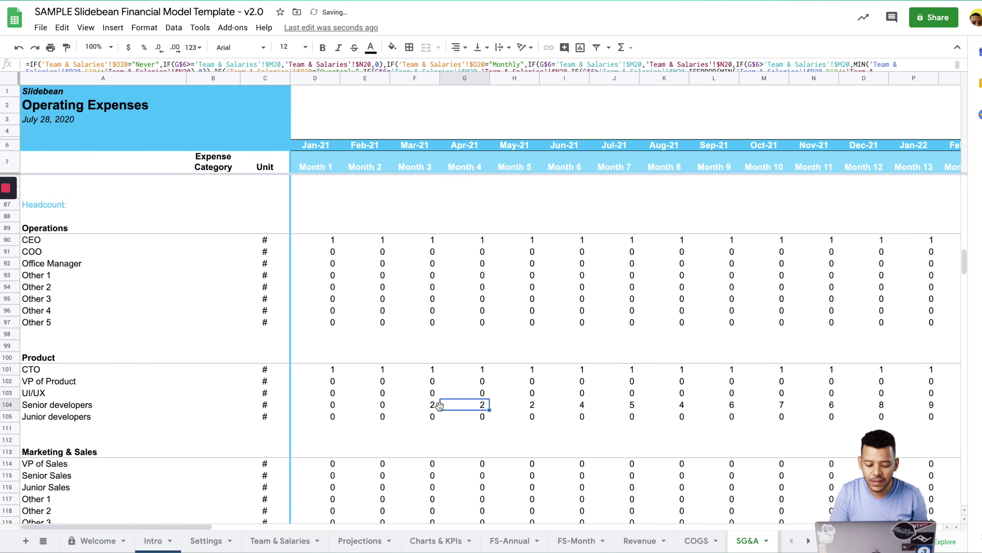
- Go to the Team & Salaries sheet and look through the roles from Operations down to Marketing & Sales
left_click(277, 541)
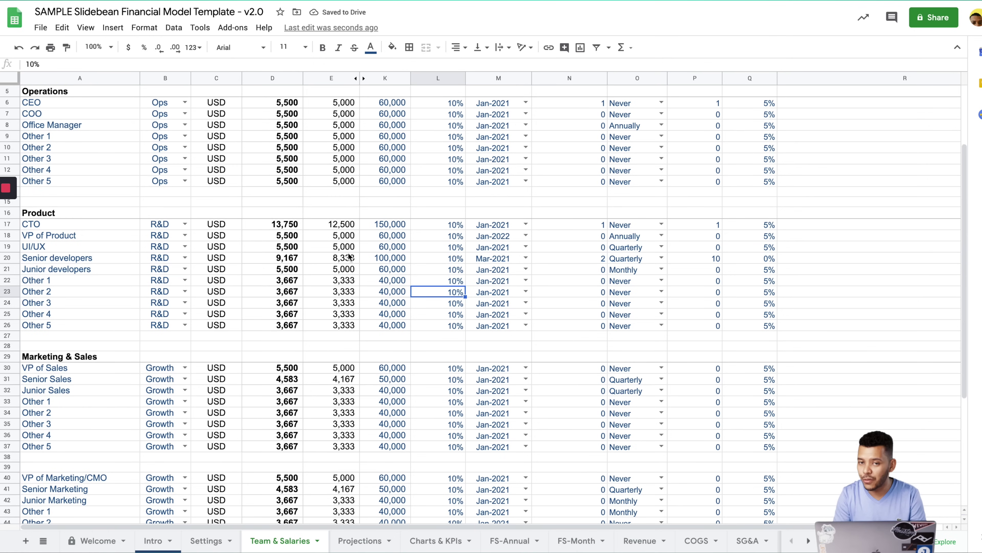
scroll(411, 304, "down", 3)
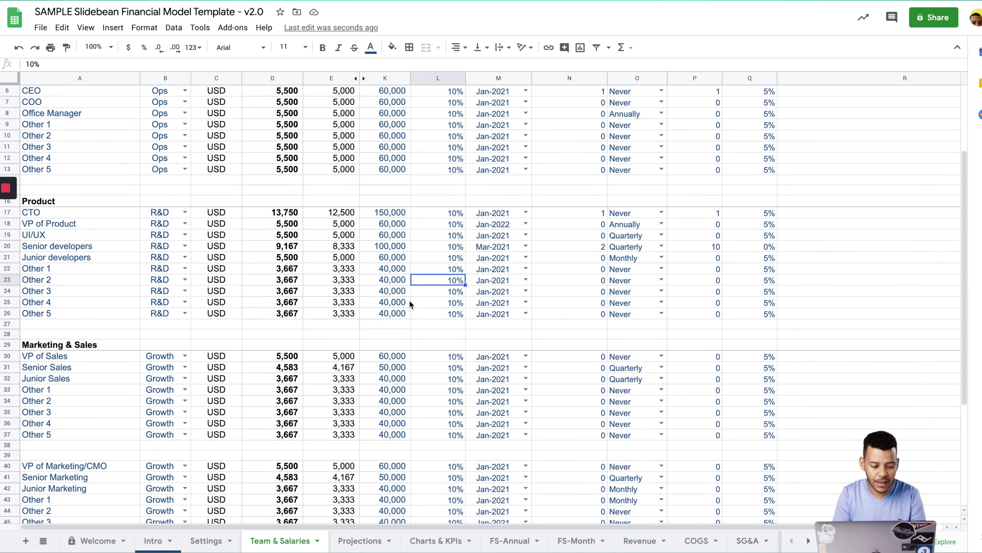
scroll(249, 273, "up", 5)
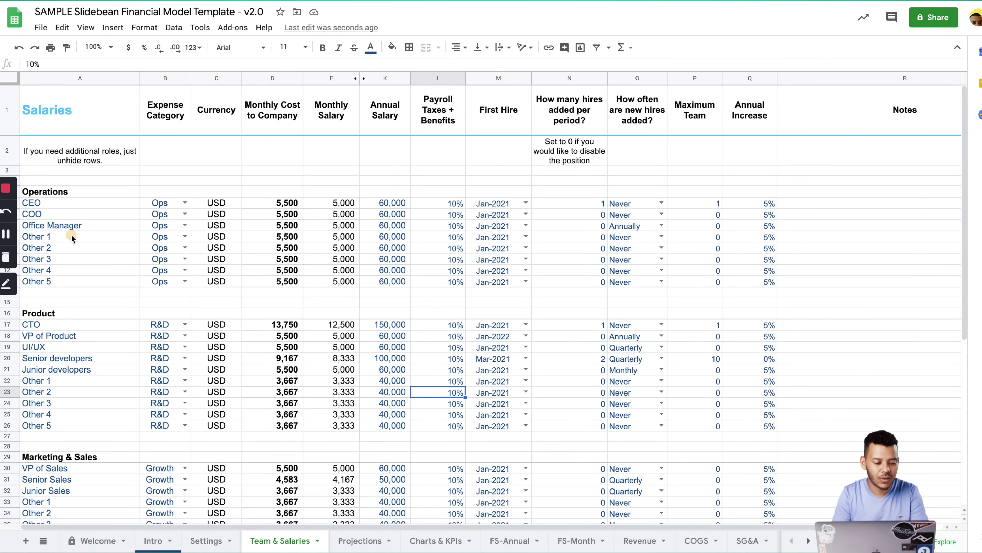
scroll(29, 236, "down", 3)
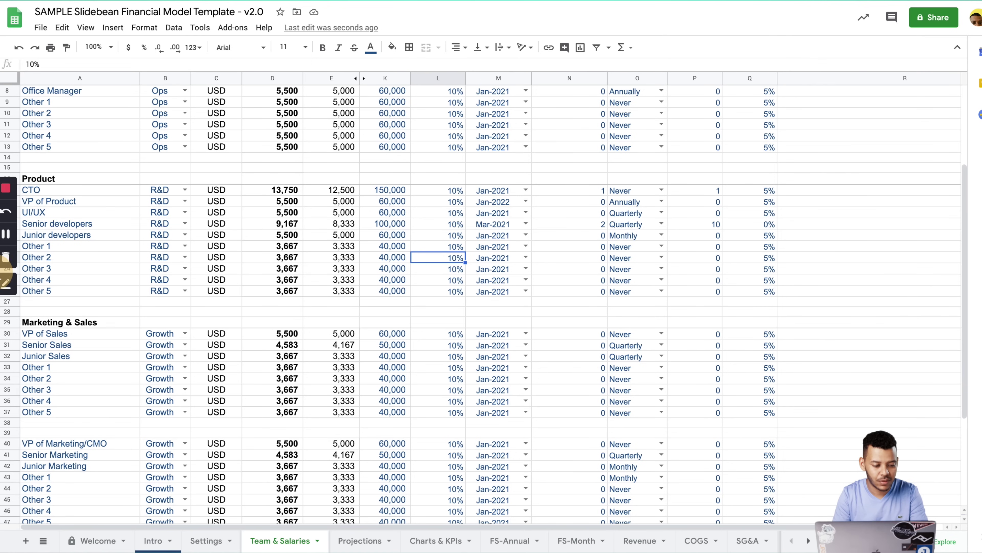
scroll(39, 281, "down", 1)
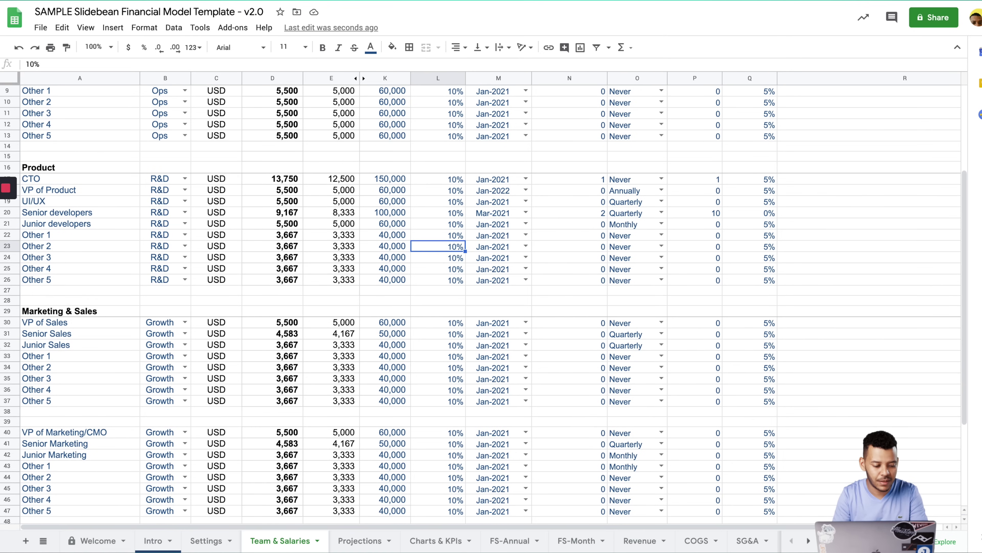
- Hide rows 33 to 37, the Other 1 to Other 5 roles under Marketing & Sales
left_click(6, 356)
left_click(4, 399, "shift")
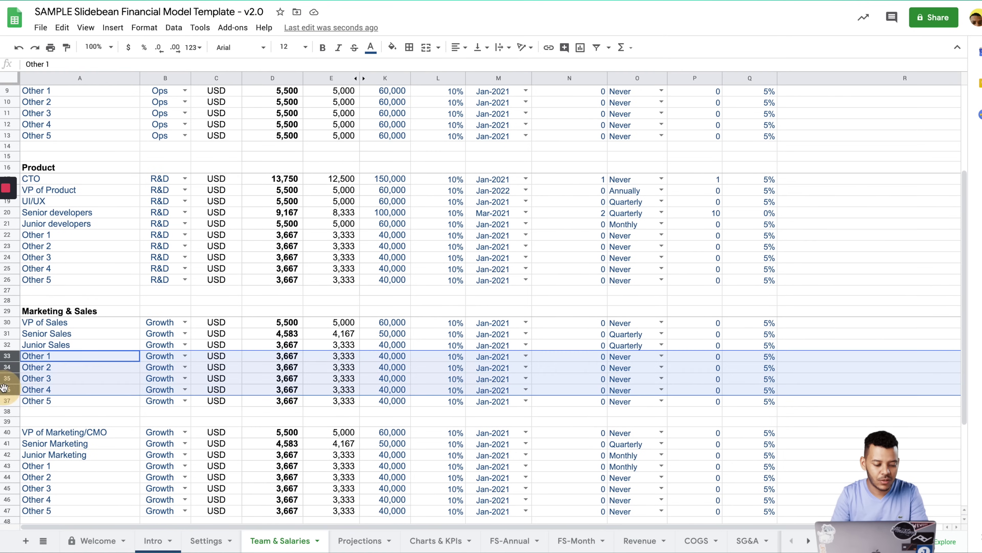
right_click(3, 396)
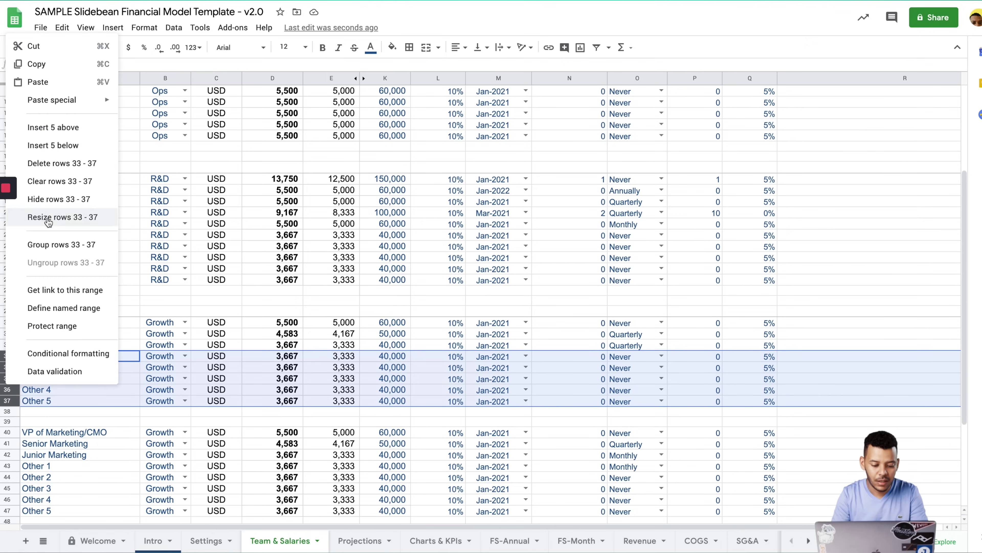
left_click(57, 216)
left_click(618, 331)
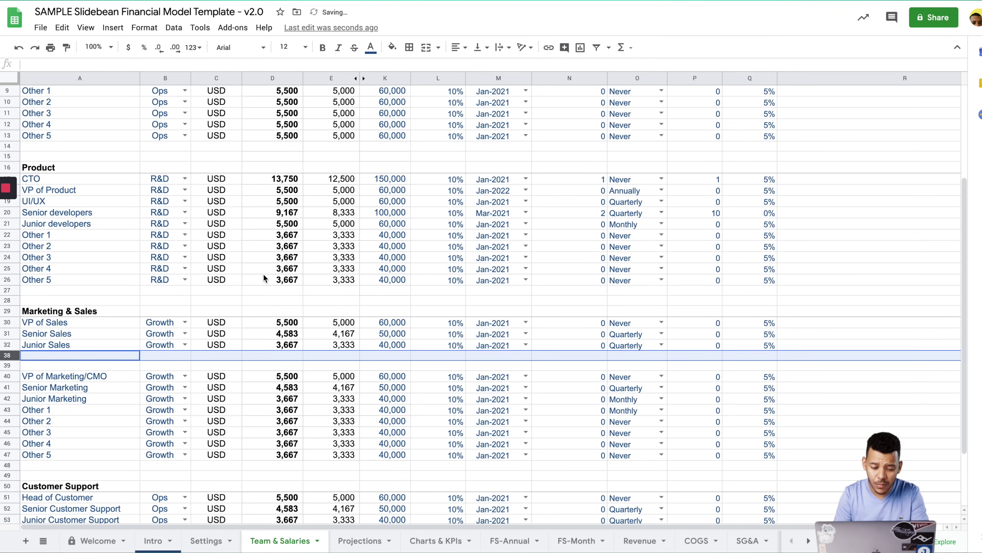
- Unhide the Other 1 to Other 5 rows (33 to 37) under Marketing & Sales
scroll(265, 277, "up", 5)
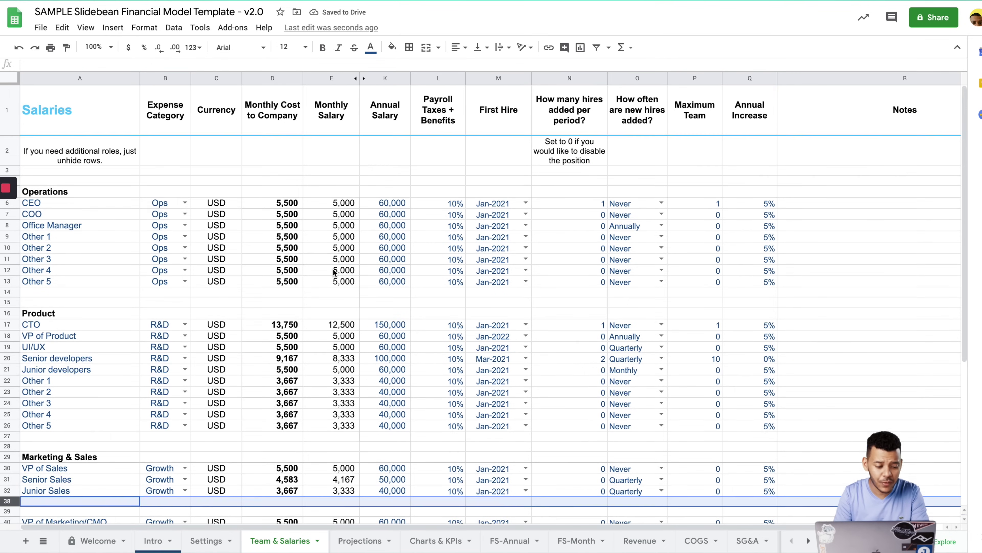
left_click(1, 497)
left_click(620, 331)
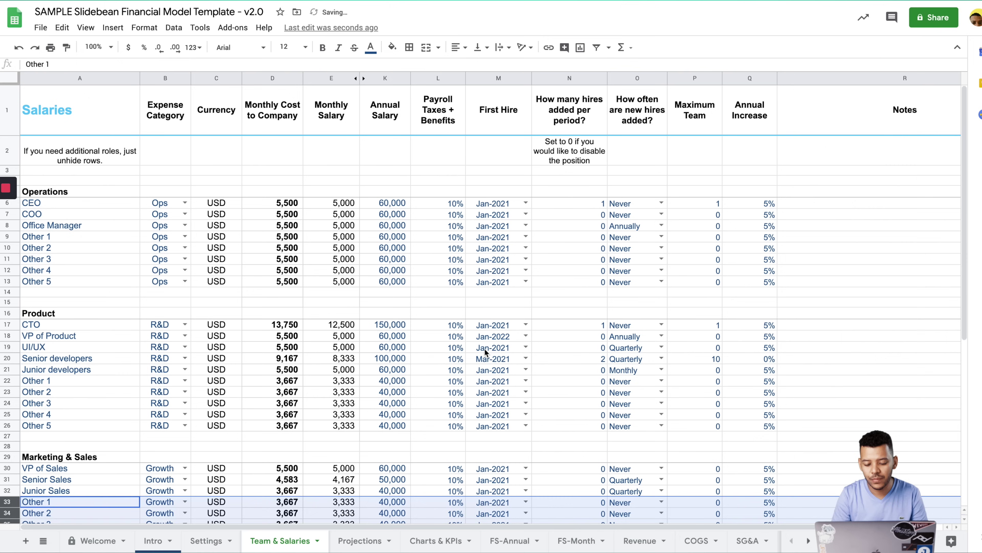
- Review the Product roles' hiring inputs and inspect the formula in the CTO's Maximum Team cell
left_click(564, 348)
scroll(564, 348, "down", 2)
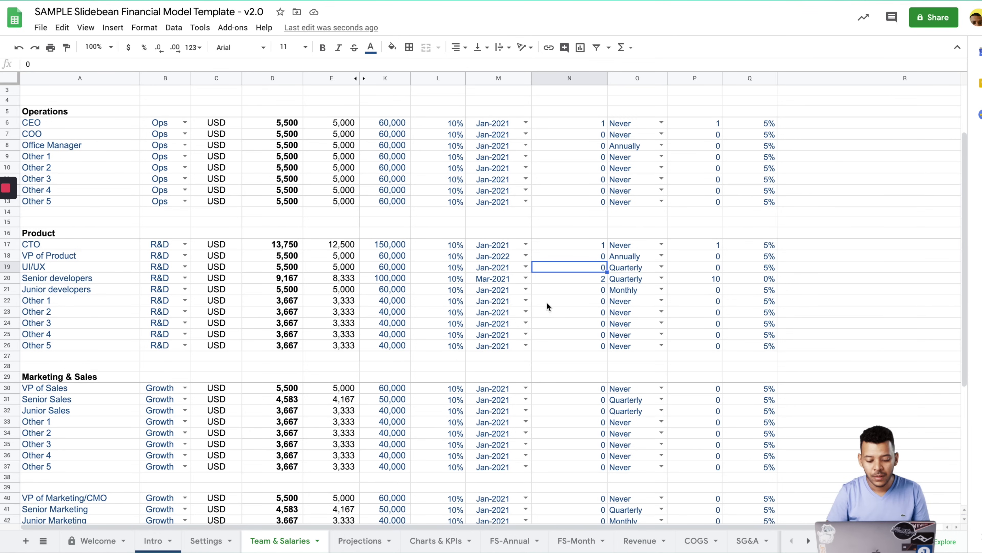
left_click(715, 248)
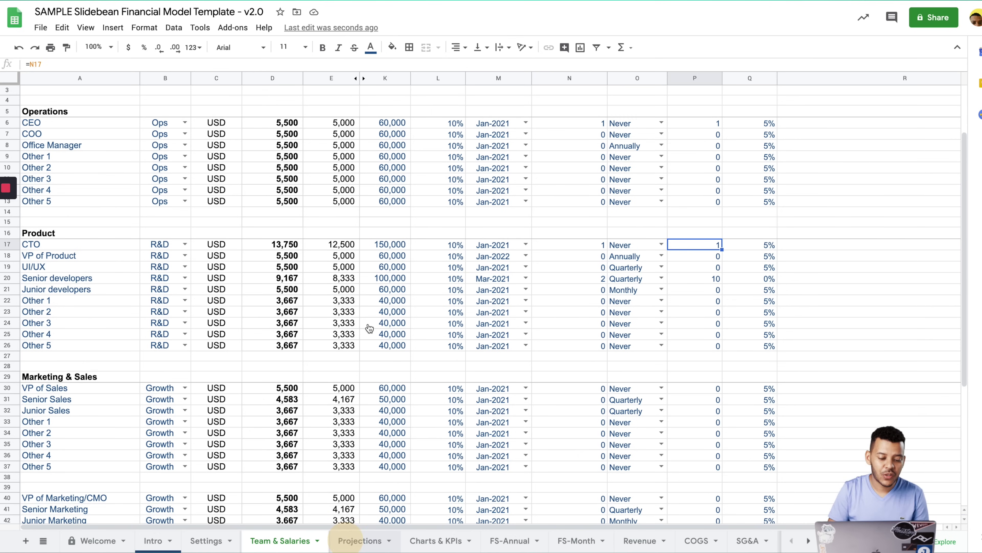
- Go to the Projections sheet and look over the empty item and input cells in the REVENUE section
key("alt+Down")
left_click(276, 224)
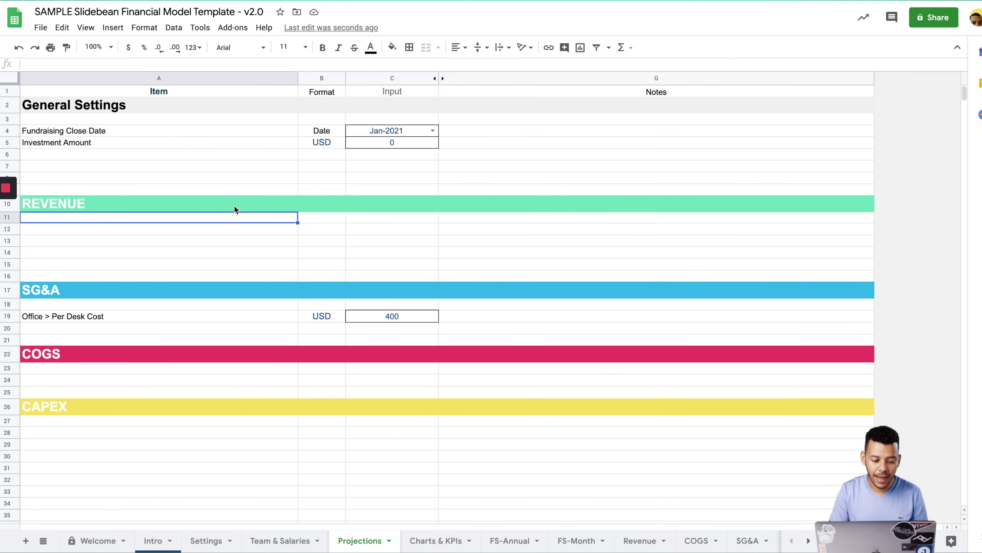
left_click(244, 233)
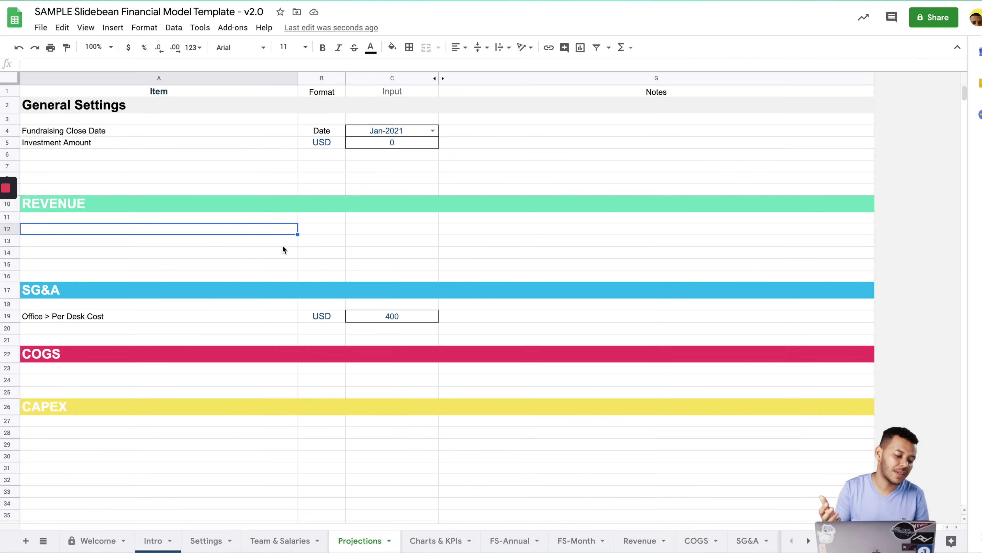
key("Right")
key("Right")
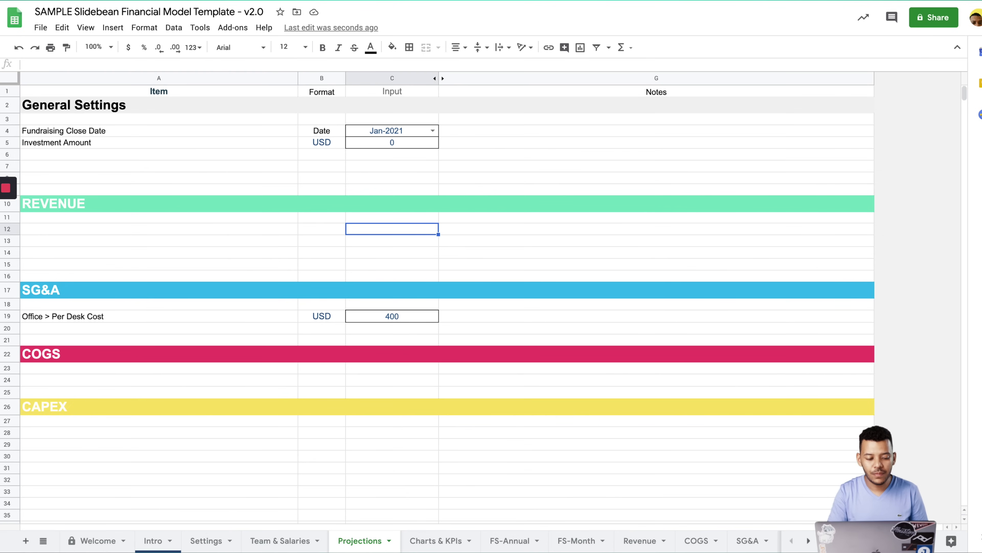
- Add a "Monthly Revenue" item in cell A13 of the Projections sheet's REVENUE section
left_click(162, 244)
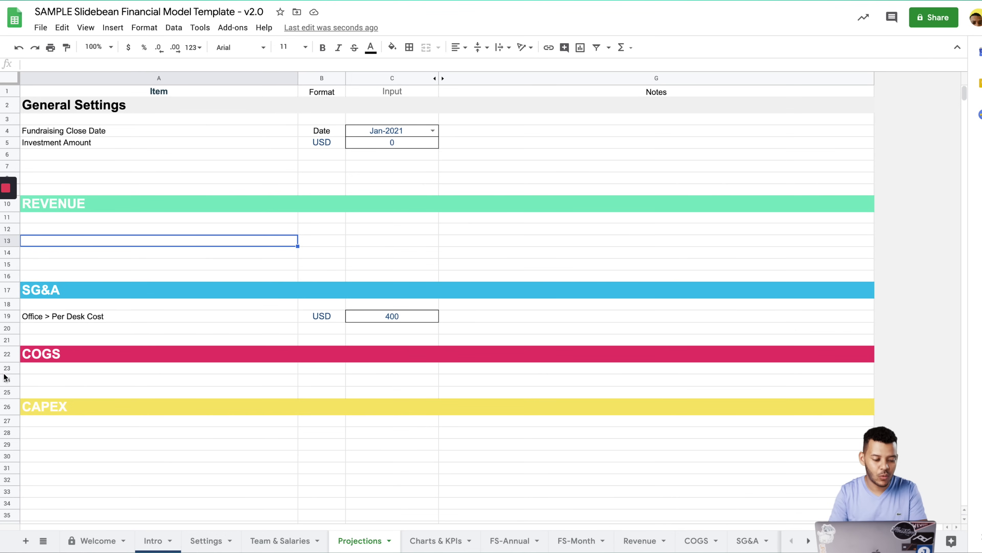
scroll(78, 354, "down", 5)
left_click(8, 103)
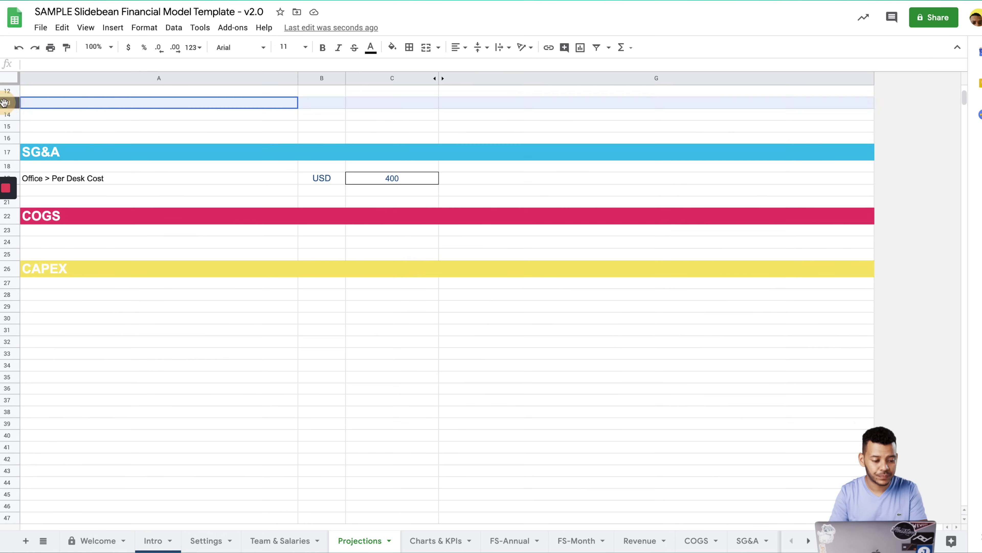
scroll(91, 182, "up", 1)
left_click(150, 116)
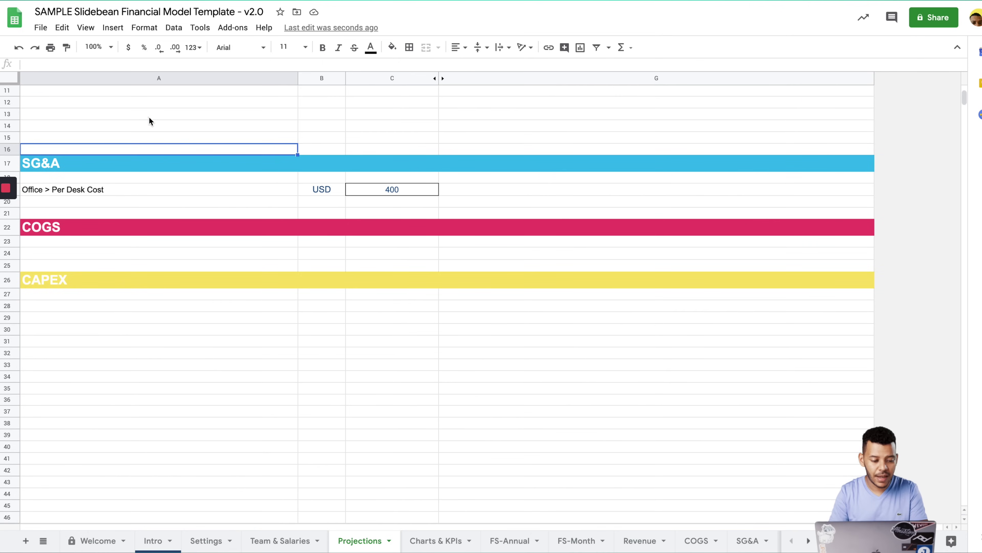
type("Mon th")
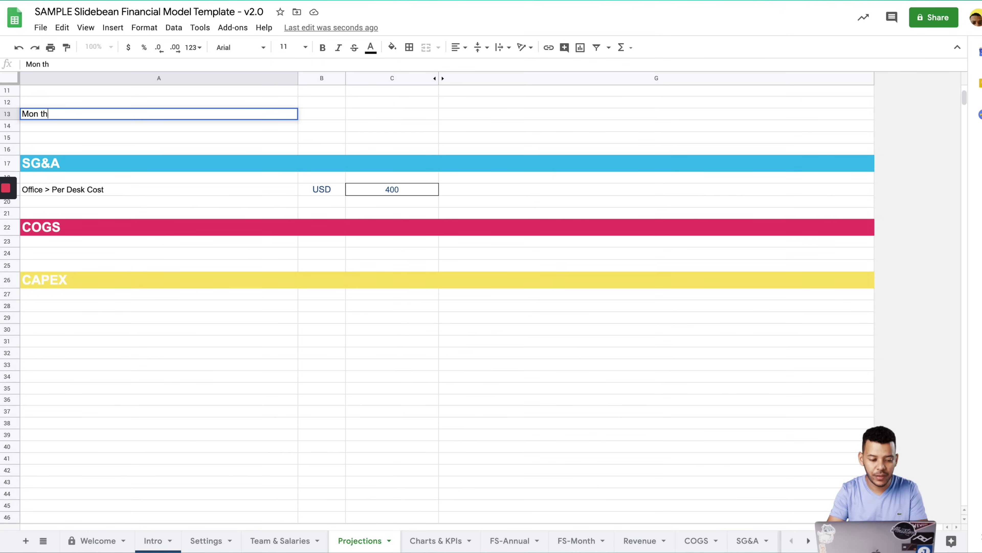
type("ly Revenue")
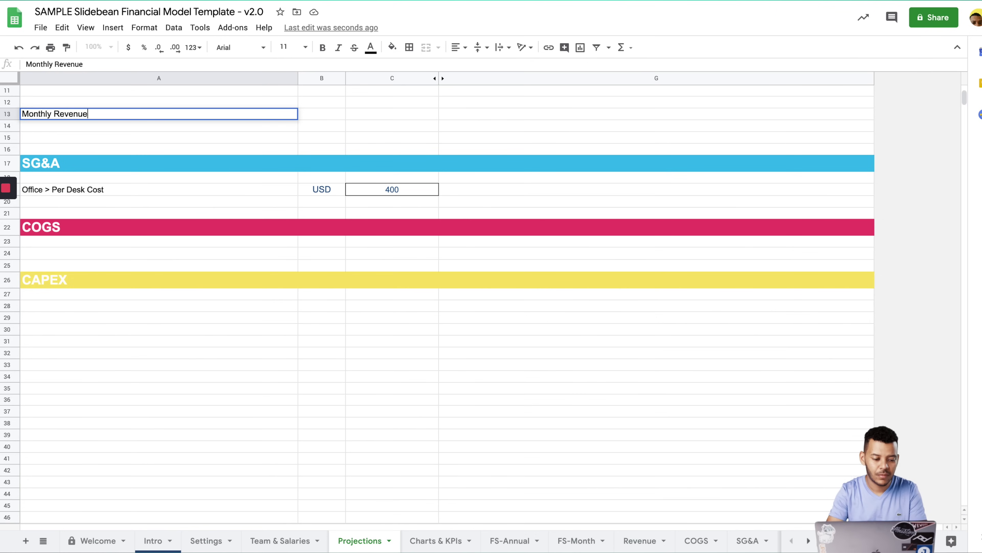
key("Return")
- Copy the format and input cells of Office > Per Desk Cost to the Monthly Revenue row and set its input to 1000
left_click_drag(322, 189, 367, 188)
key("ctrl+c")
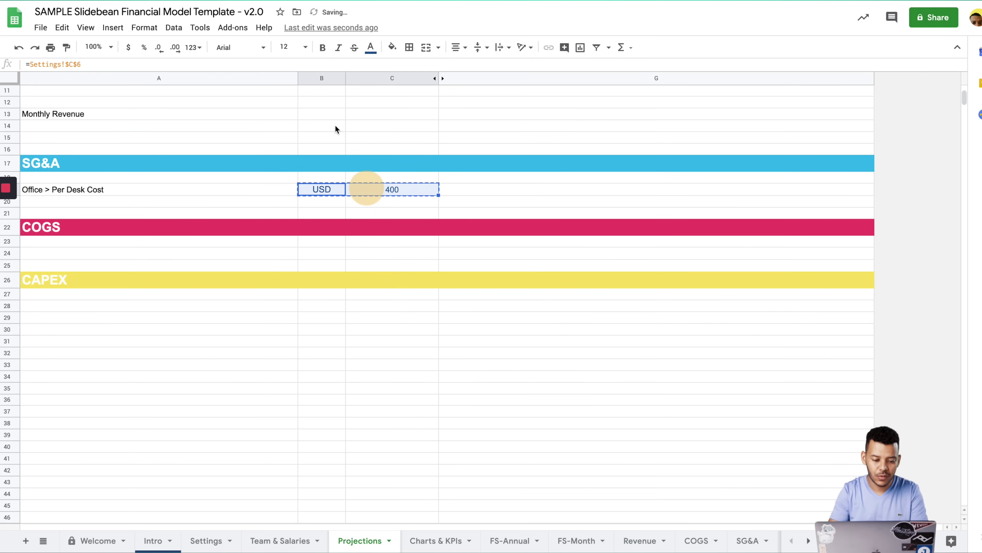
left_click(327, 114)
key("ctrl+v")
left_click(403, 126)
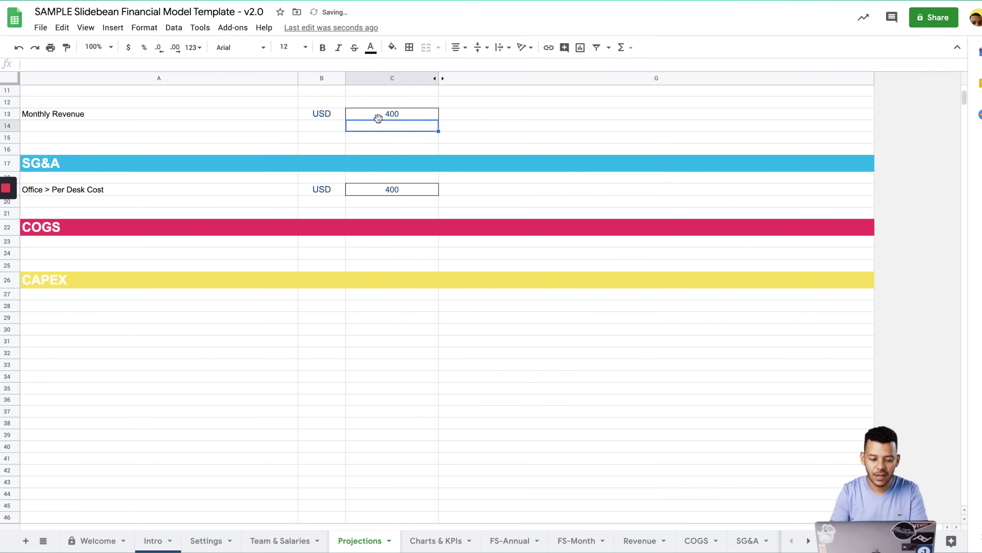
left_click(368, 114)
type("1000")
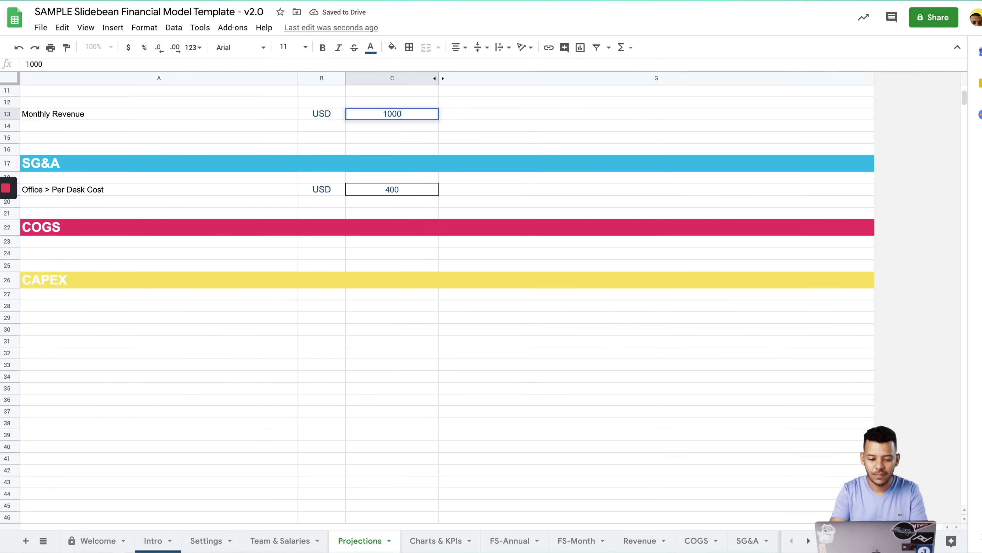
key("Return")
- Add a "Monthly Revenue Growth" item in cell A14, below Monthly Revenue
left_click(178, 118)
key("Down")
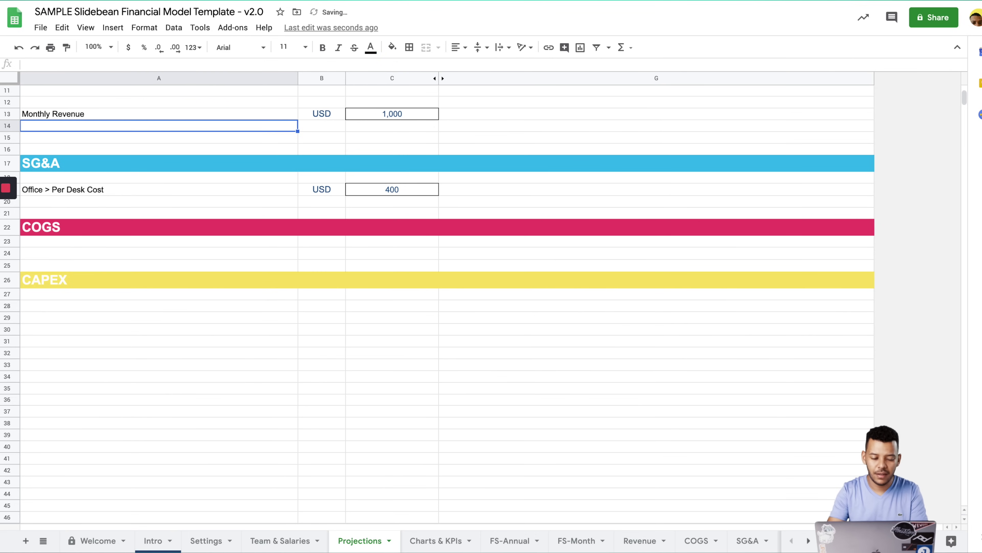
type("Monthly eve")
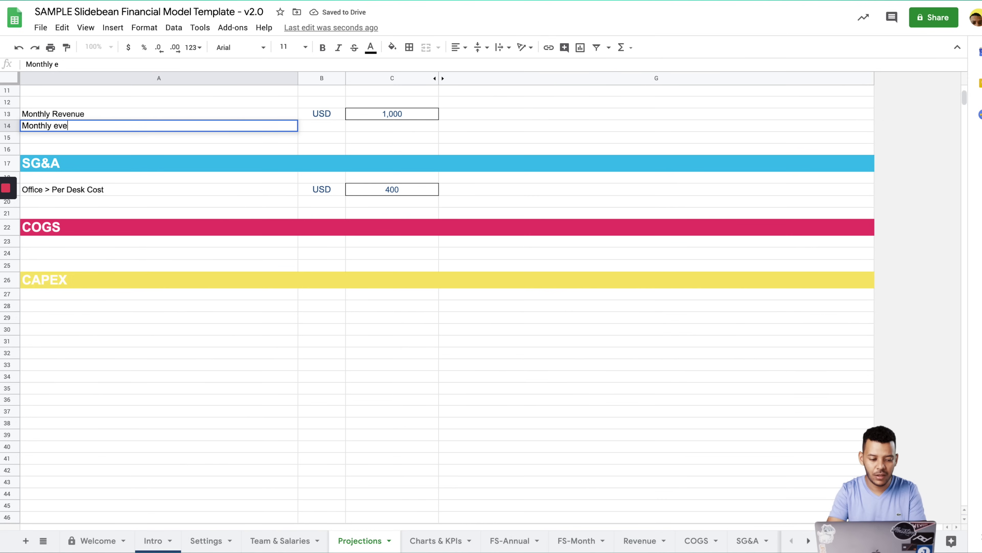
key("BackSpace")
key("BackSpace")
key("BackSpace")
type("Revenue Growth")
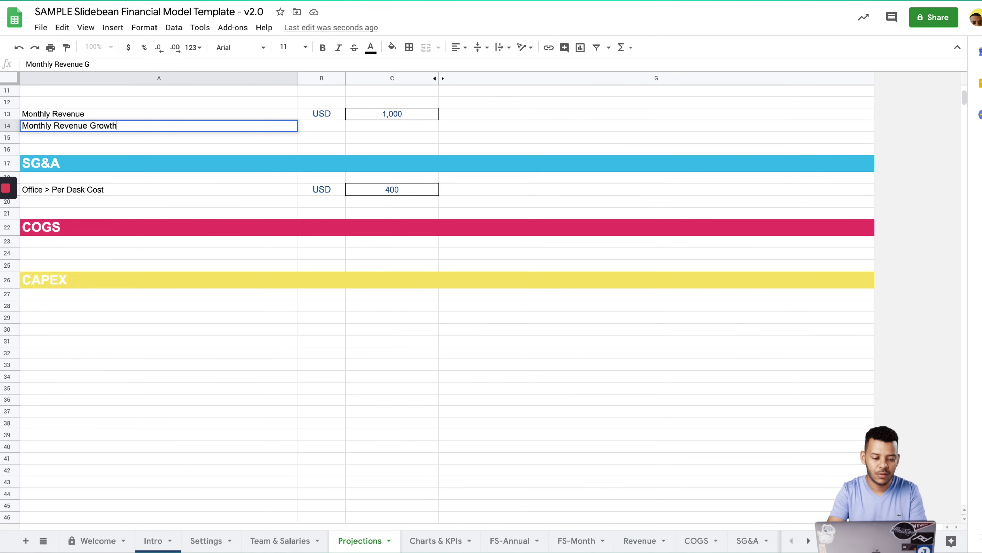
key("Return")
- Copy Monthly Revenue's format and input cells to the Monthly Revenue Growth row and set the growth row's format to %
scroll(329, 163, "up", 5)
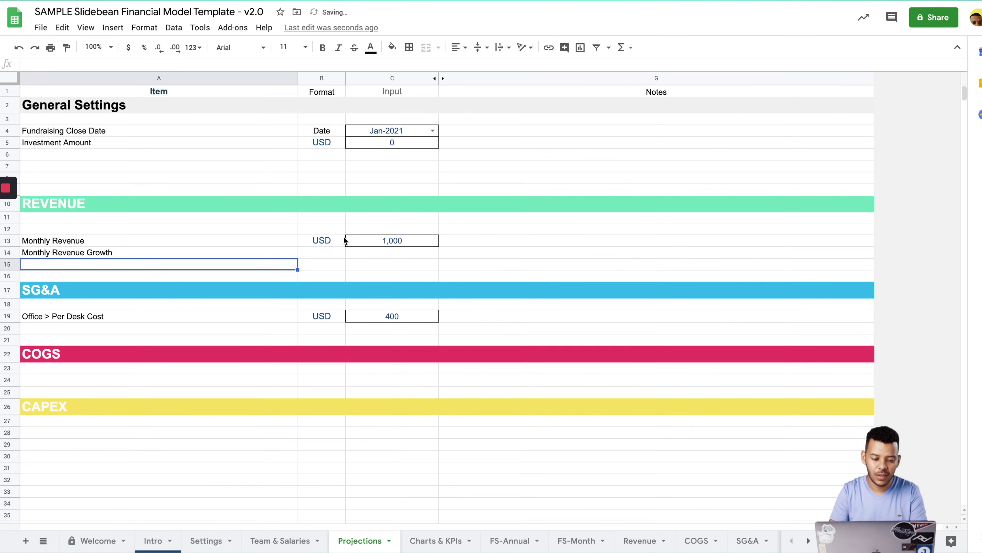
left_click_drag(343, 237, 363, 242)
key("ctrl+c")
left_click(329, 253)
key("ctrl+v")
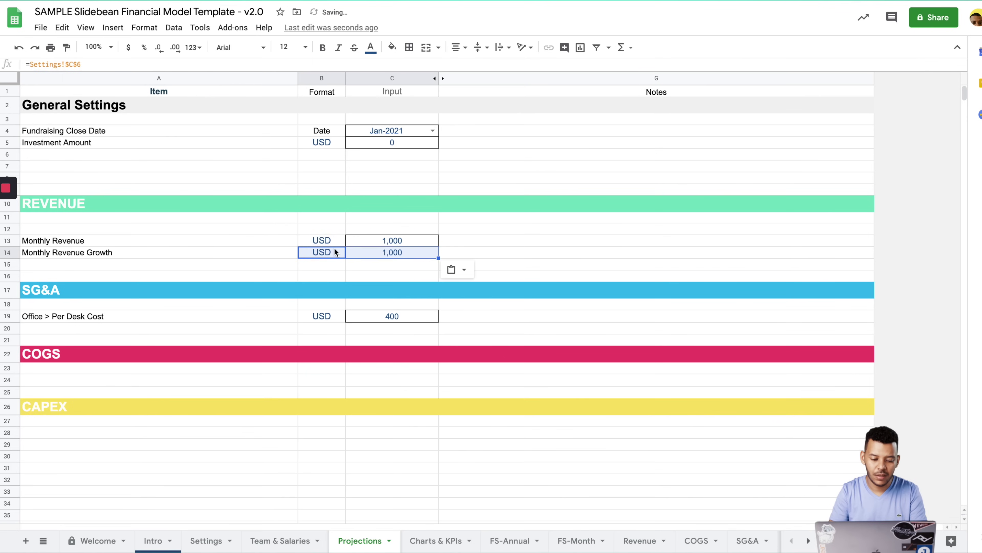
left_click(322, 253)
type("%")
key("Return")
- Set the Monthly Revenue Growth input to 10%
left_click(410, 250)
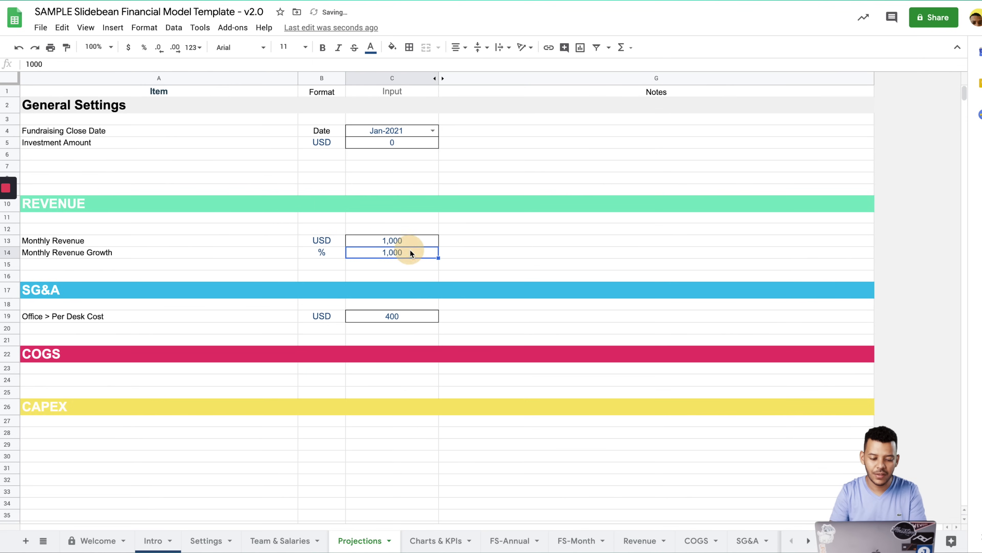
type("10")
key("Return")
left_click(570, 328)
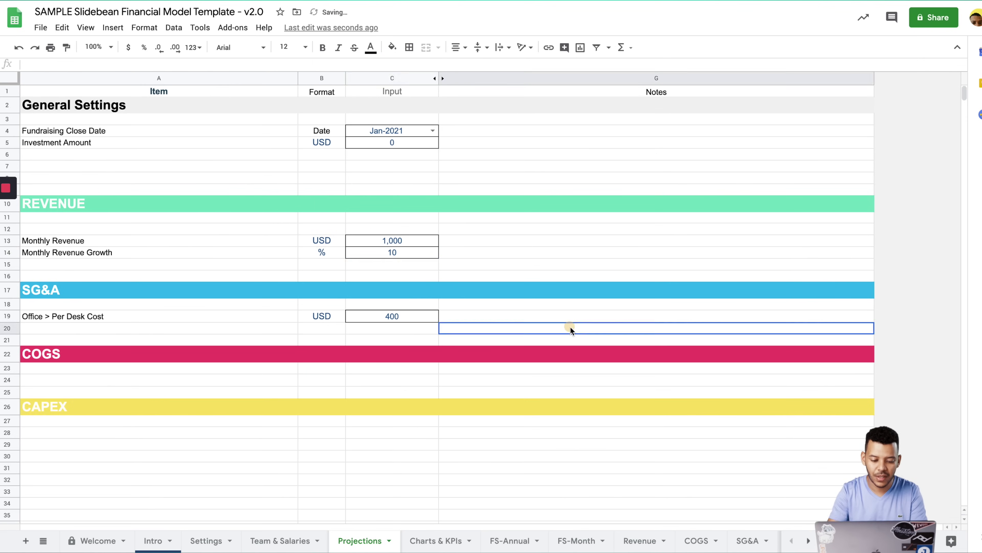
left_click(415, 253)
type("10%")
key("Return")
key("Up")
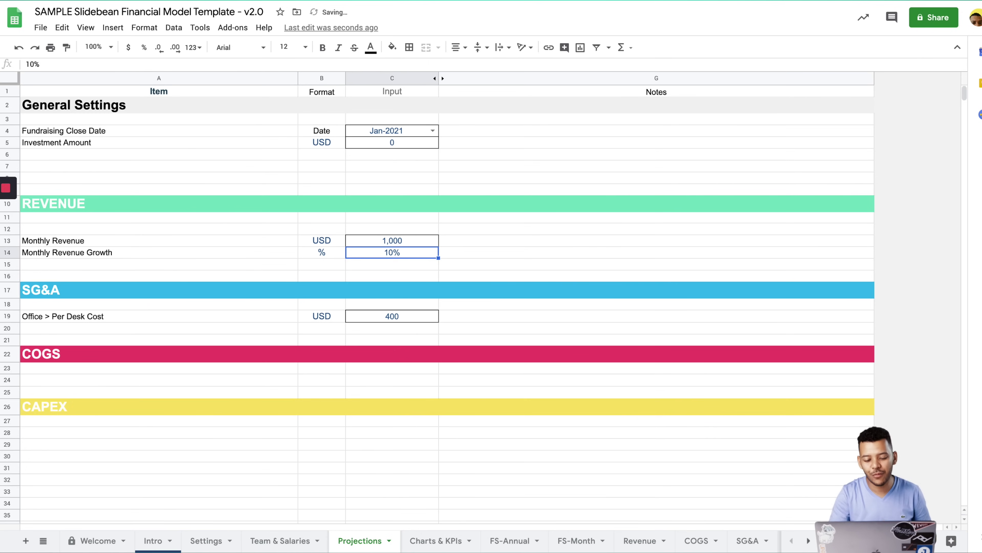
- Review the Monthly Revenue and Monthly Revenue Growth inputs in the REVENUE section
key("Left")
key("Left")
key("Up")
key("Right")
key("Right")
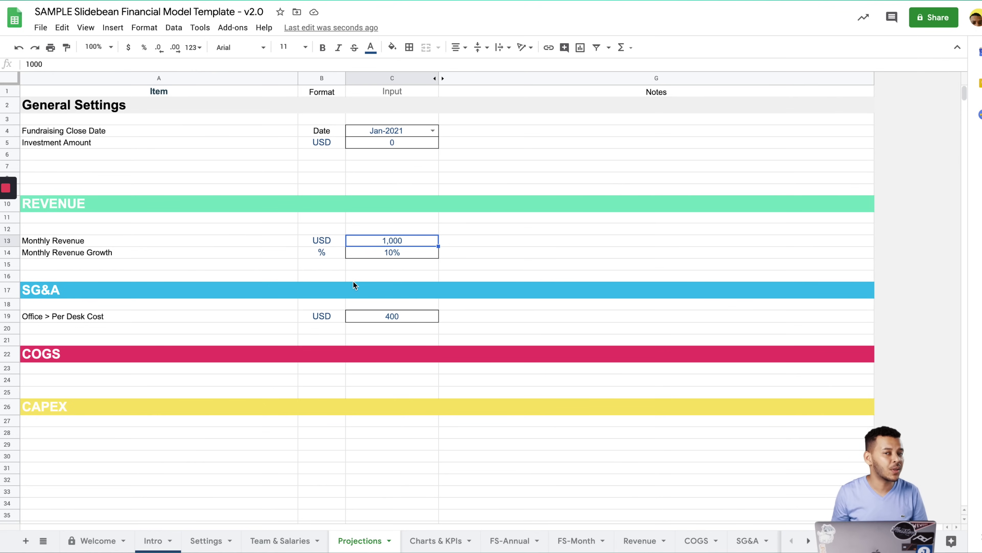
left_click(370, 252)
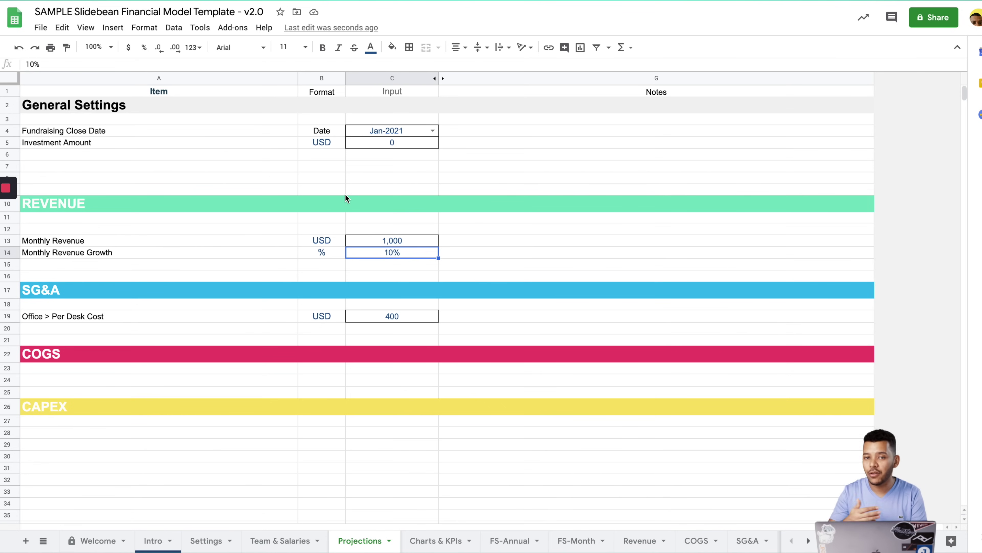
left_click(263, 233)
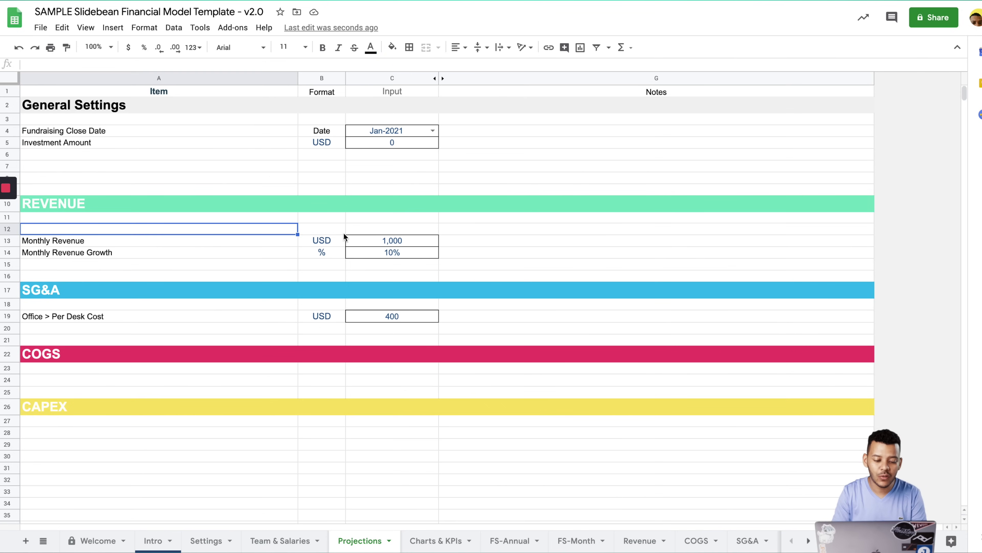
left_click(362, 241)
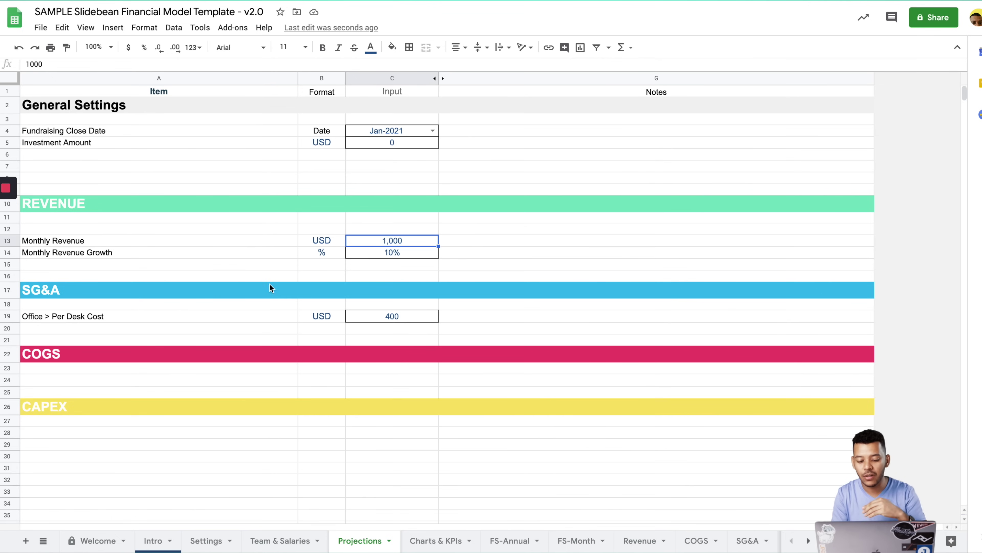
- Go to the Revenue sheet and rename the Revenue Source 1 section heading in A27 as "Sample"
left_click(640, 541)
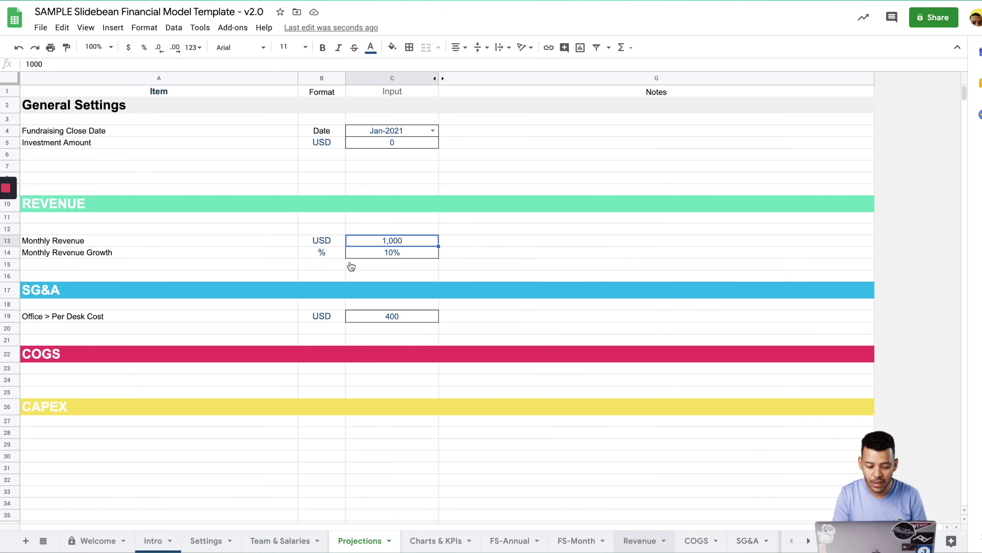
left_click(98, 275)
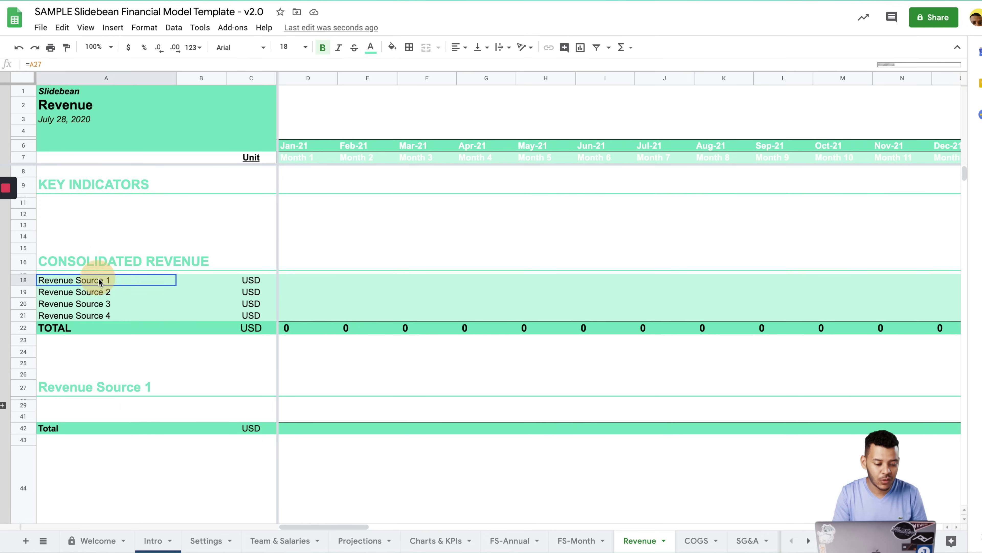
scroll(104, 319, "down", 1)
left_click(83, 317)
type("Sampe")
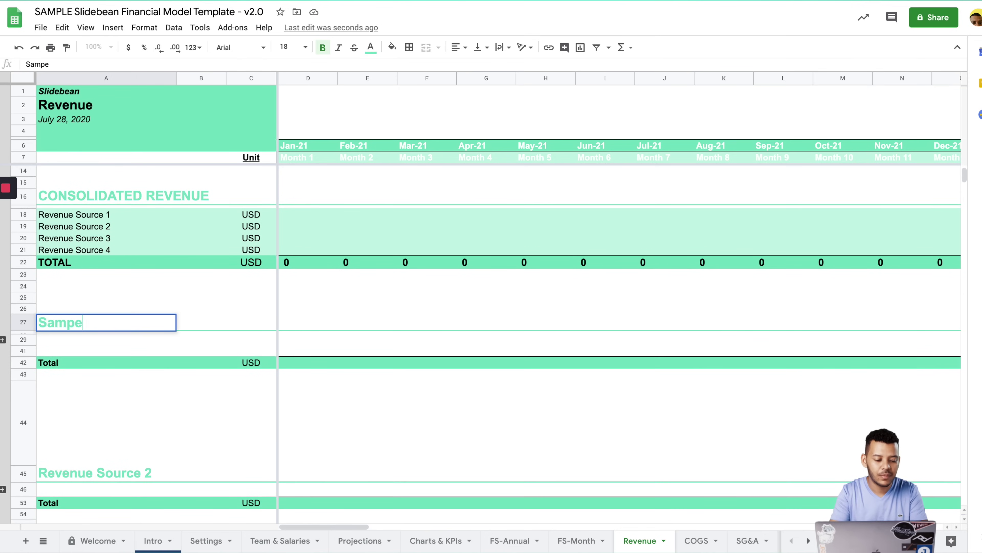
key("BackSpace")
type("le")
key("Return")
- Link cell D43 (Jan-21), below the Sample section's total, to the Monthly Revenue input with =Projections!C13
left_click(79, 403)
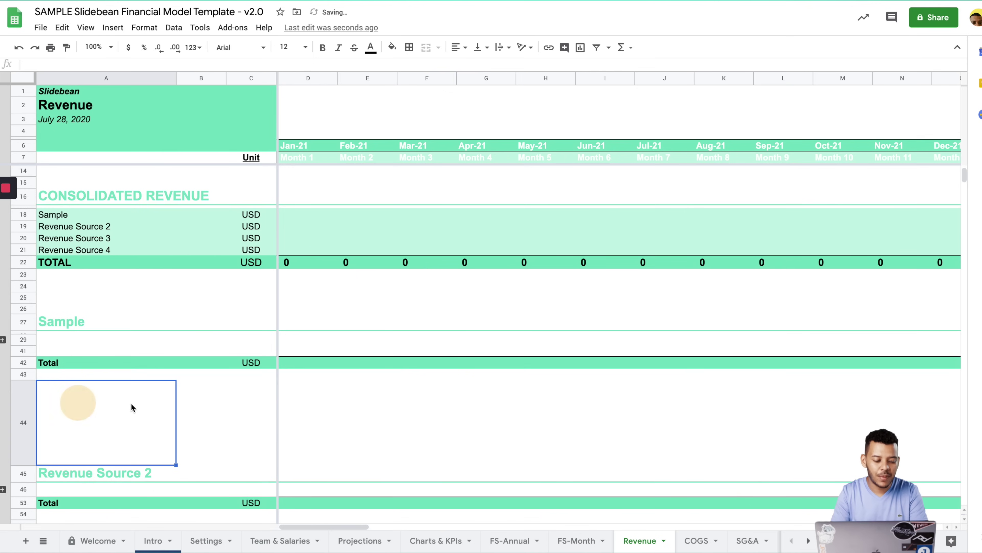
left_click(68, 374)
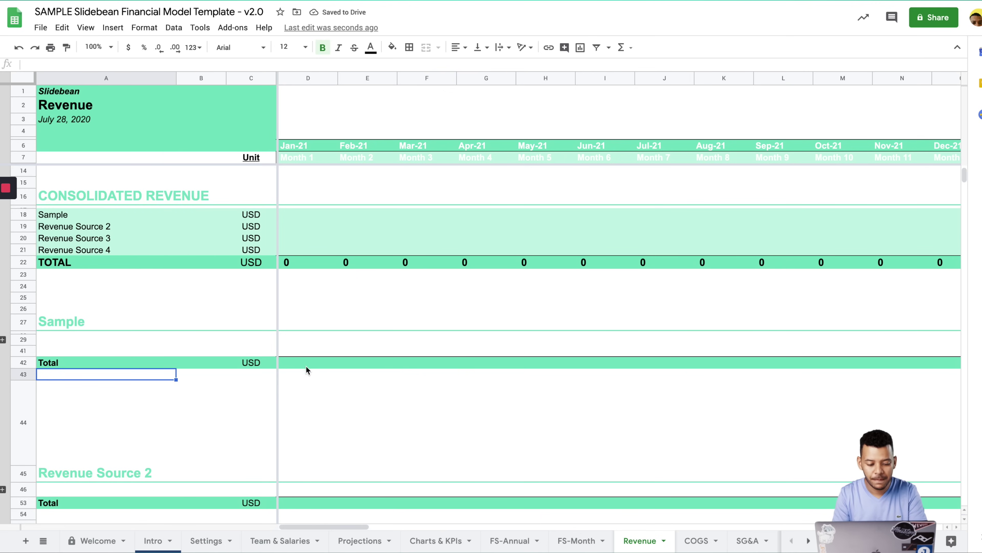
left_click(308, 376)
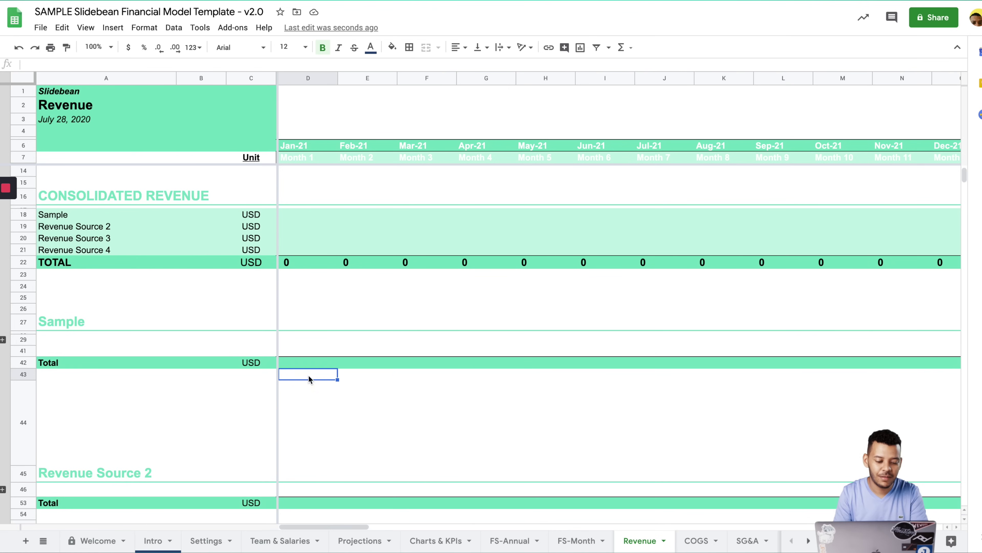
type("=")
left_click(369, 539)
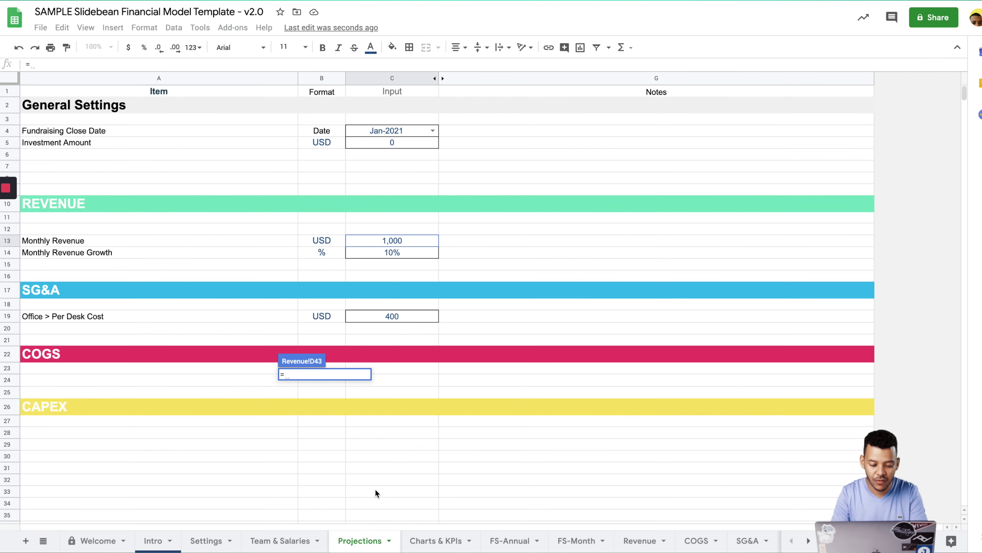
left_click(394, 242)
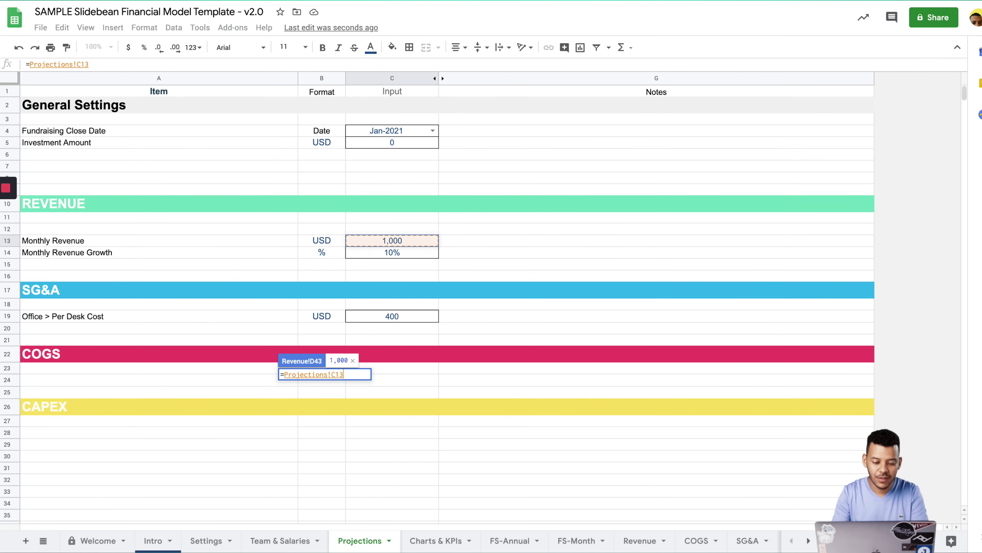
key("Return")
- Enter the Feb-21 growth formula =D43*1(Projections!C14) in cell E43, referencing January's revenue and the Monthly Revenue Growth input
left_click(363, 373)
type("=")
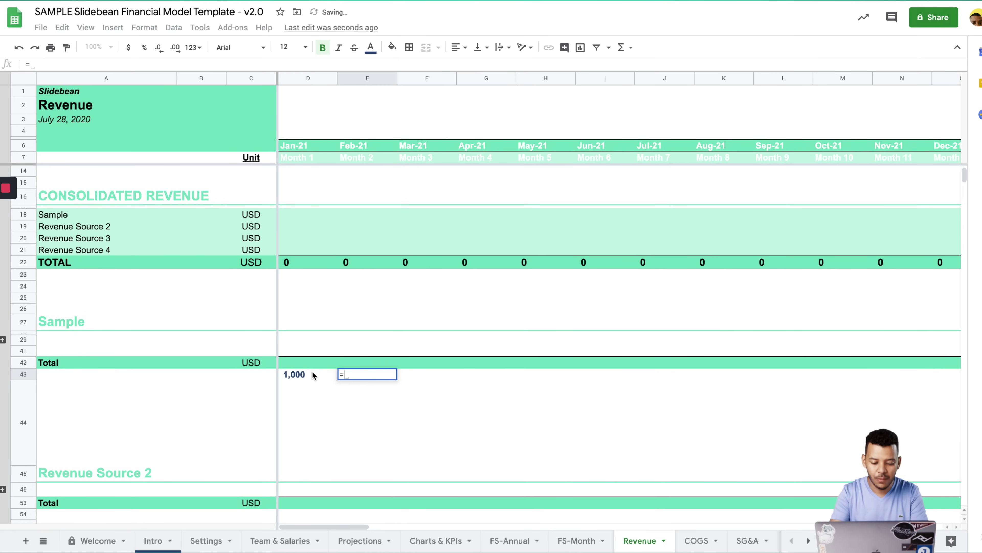
left_click(312, 371)
type("*1")
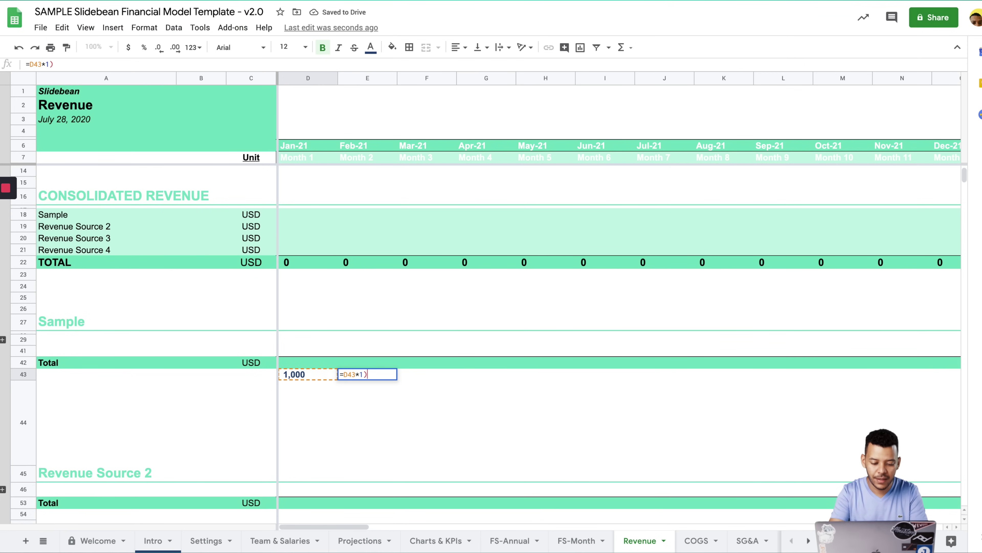
type("(")
left_click(364, 540)
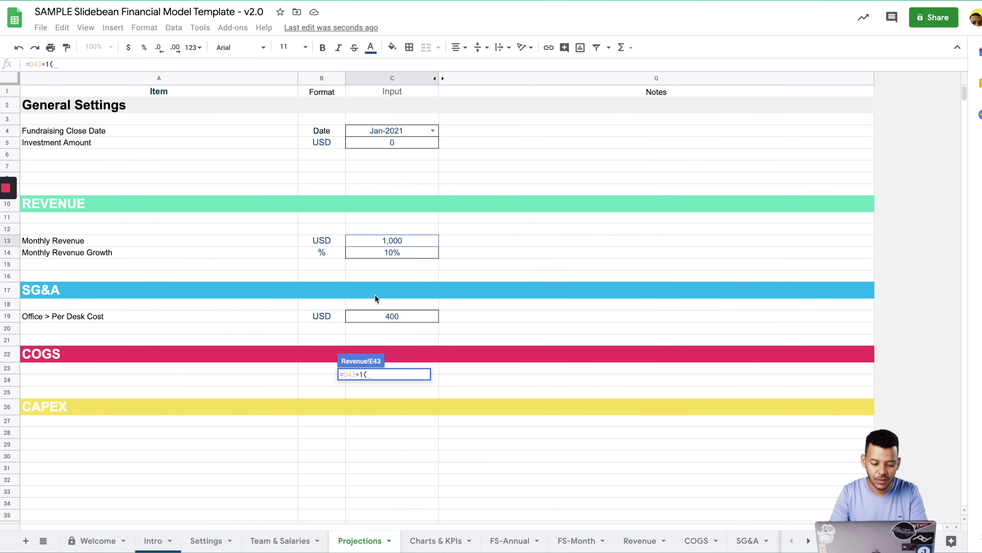
left_click(377, 253)
left_click(123, 64)
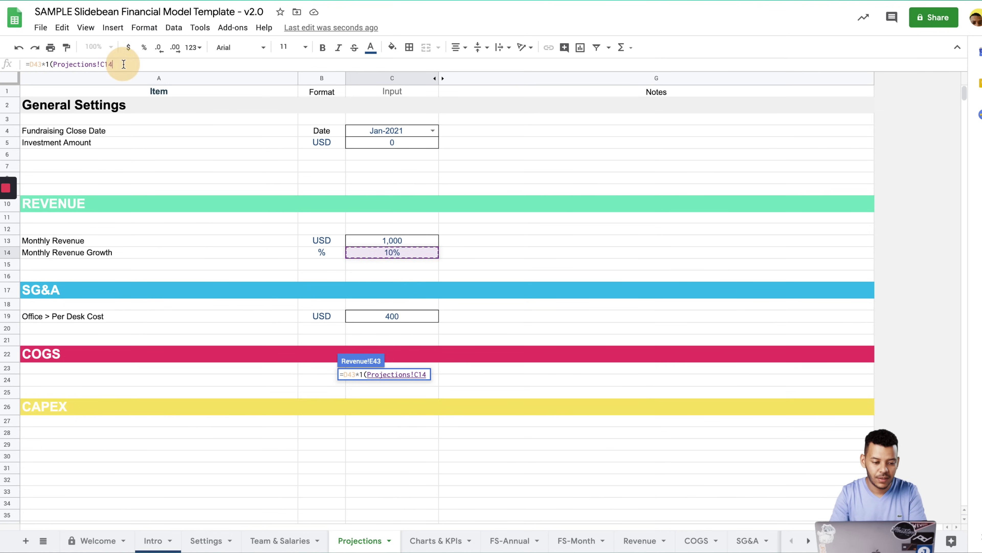
type(")")
key("Return")
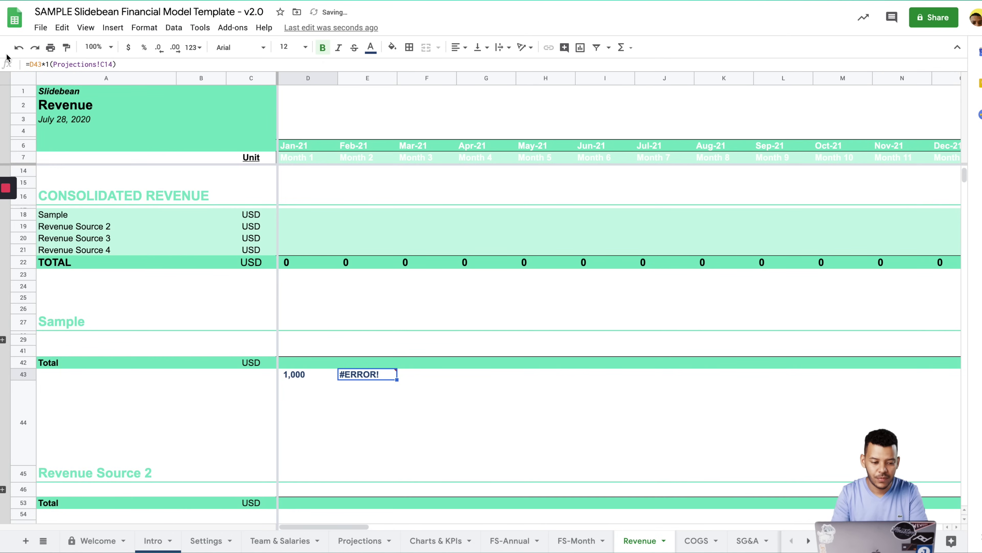
- Correct the Feb-21 growth formula in E43 to =D43*(1+Projections!C14)
left_click(48, 64)
key("BackSpace")
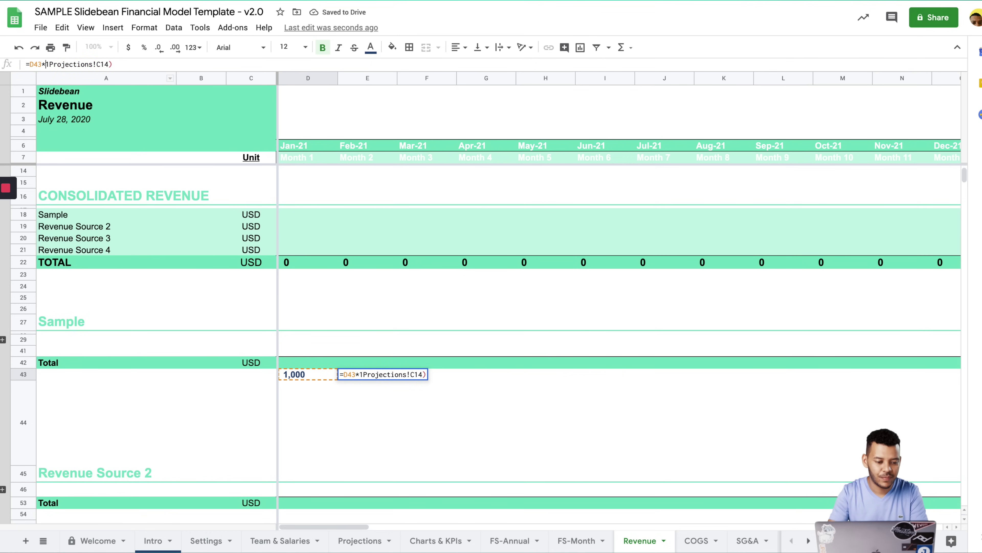
type("(")
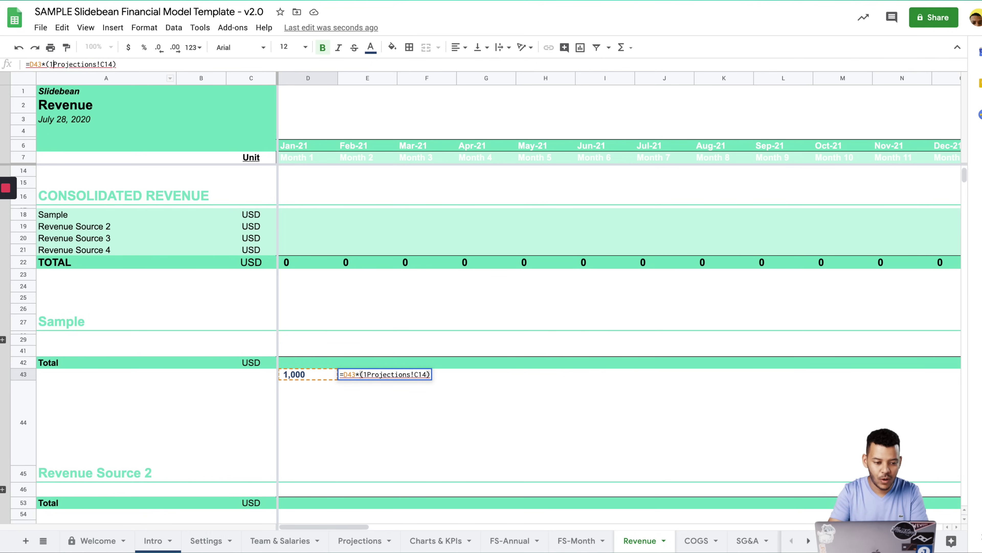
key("Right")
type("+")
key("Return")
key("Up")
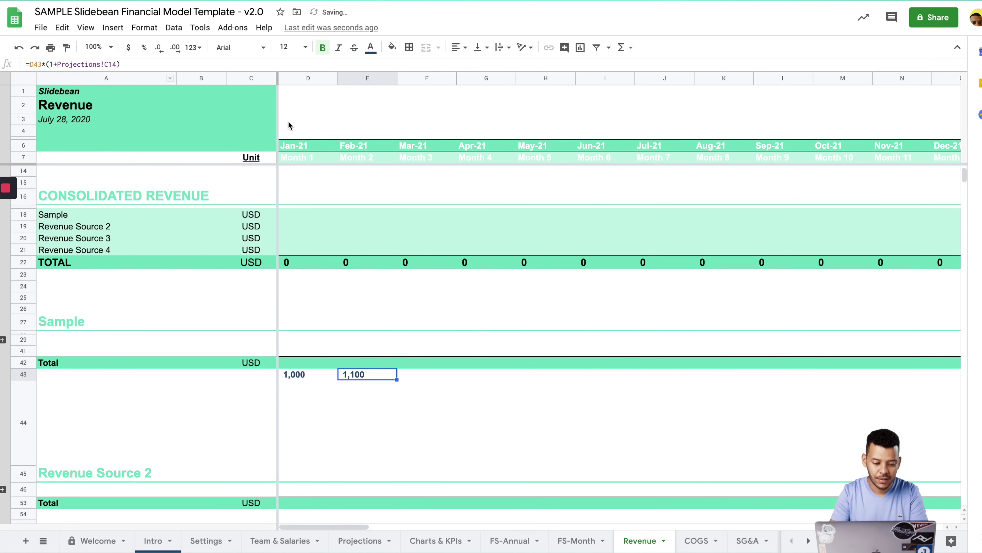
- Lock the references in the E43 formula so it reads =D$43*(1+Projections!$C$14)
left_click(107, 65)
key("F4")
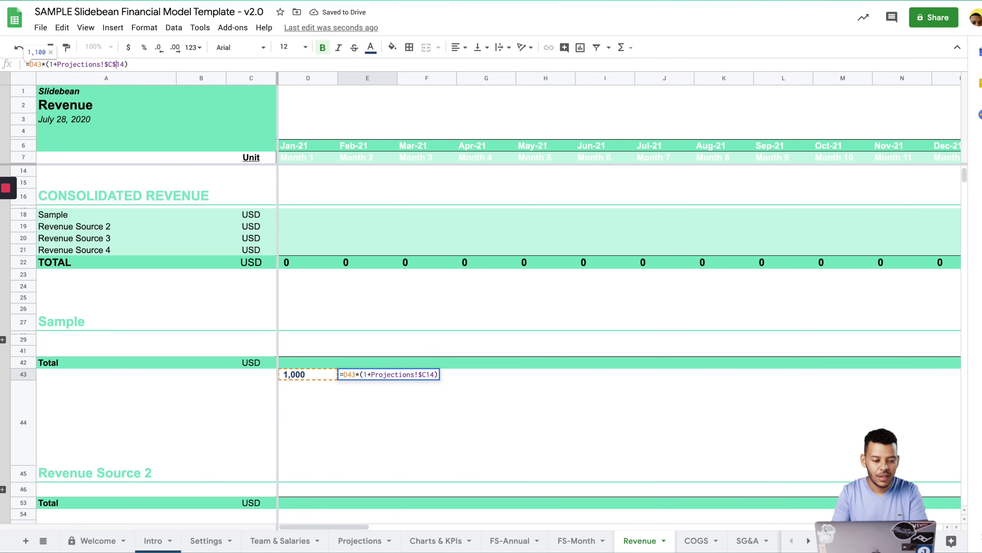
left_click(33, 64)
type("$")
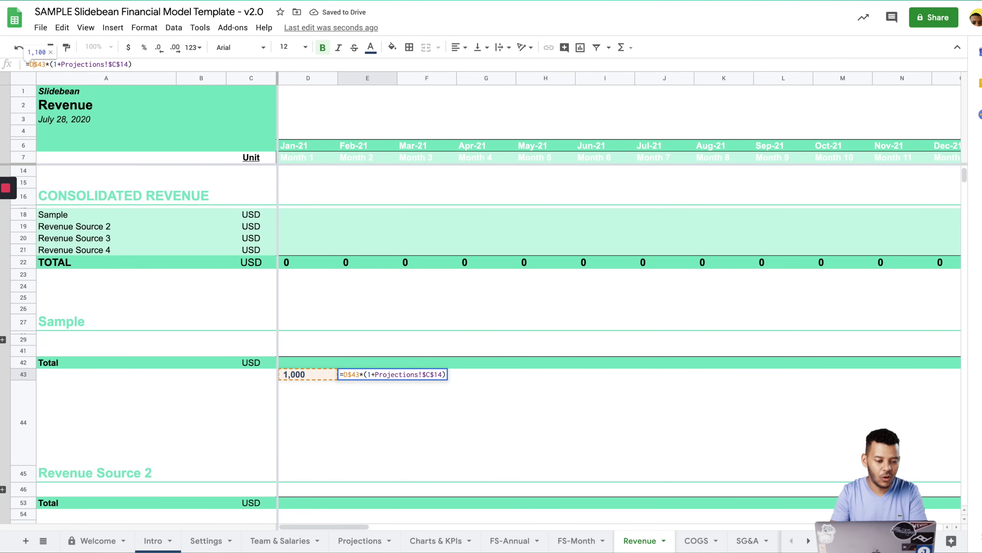
key("Return")
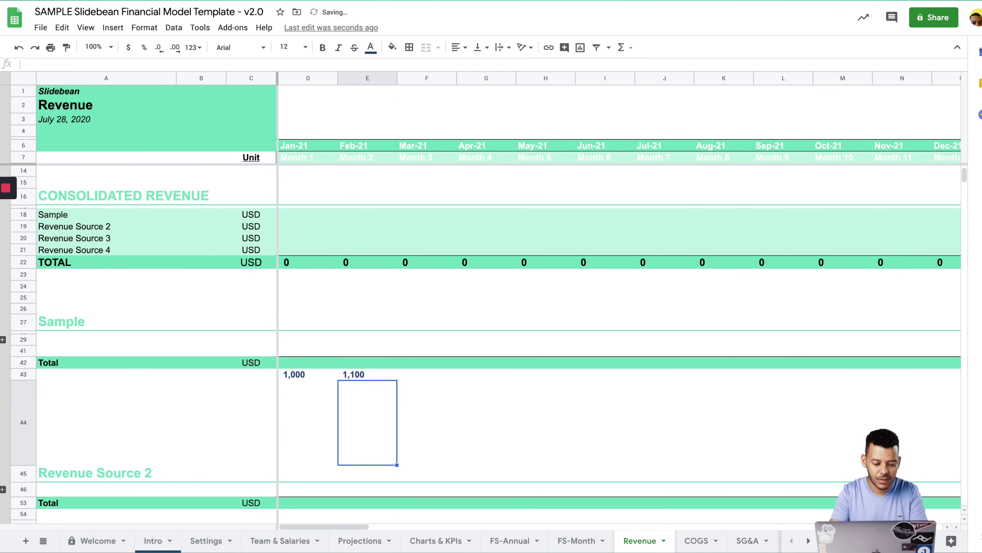
- Copy the E43 growth formula into the Mar-21 and Apr-21 cells, F43 and G43
key("Up")
key("ctrl+c")
key("Right")
key("ctrl+v")
key("Right")
key("ctrl+v")
key("Right")
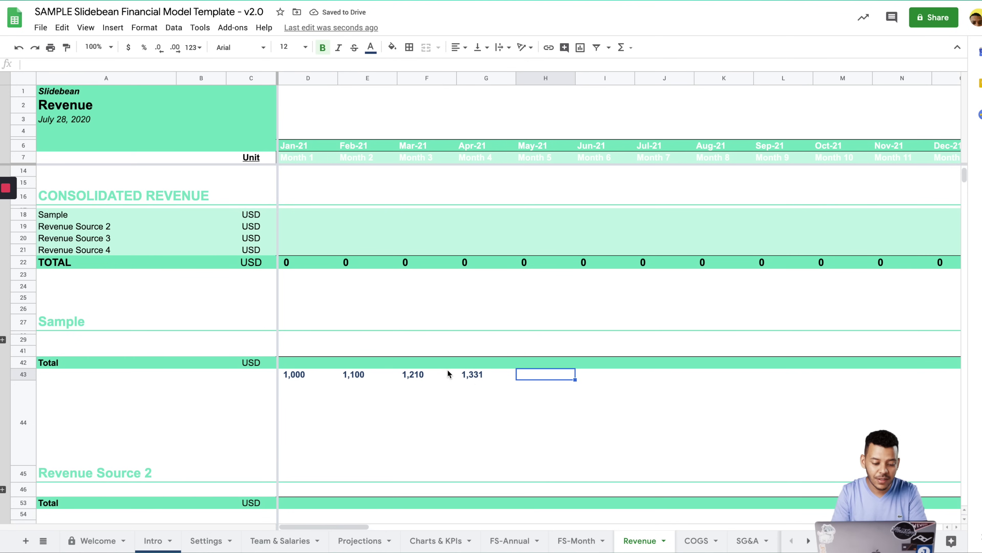
- Remove the bold formatting from the monthly revenue values in row 43
left_click(261, 379, "shift")
key("ctrl+b")
left_click(305, 388)
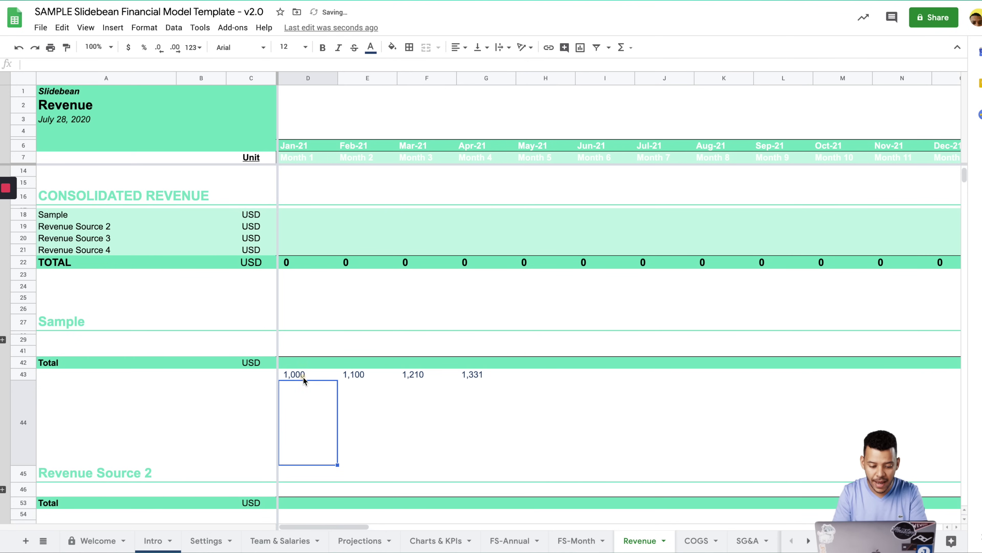
- Set the Monthly Revenue Growth input on the Projections sheet to 20% and return to the Revenue sheet
left_click(304, 377)
left_click(382, 544)
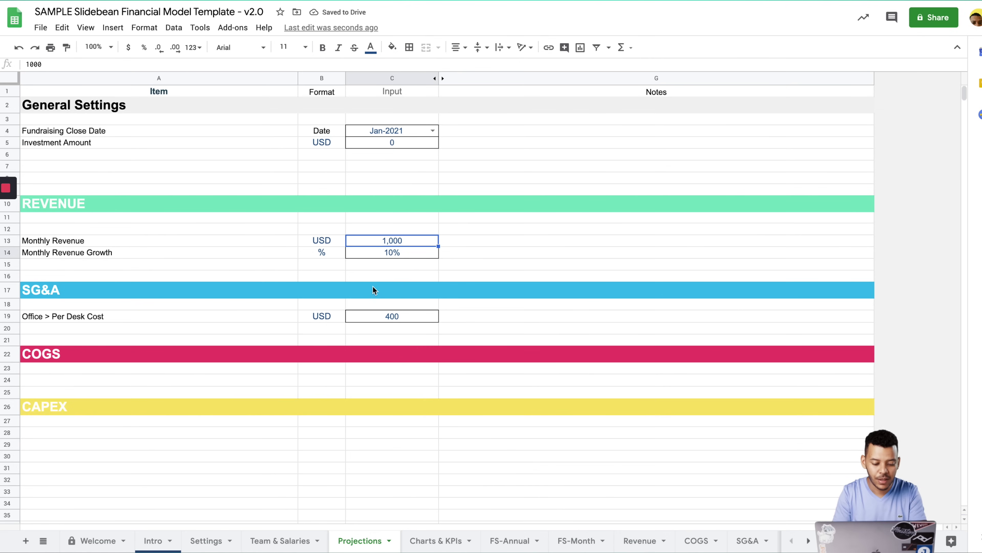
left_click(382, 250)
type("20")
key("Return")
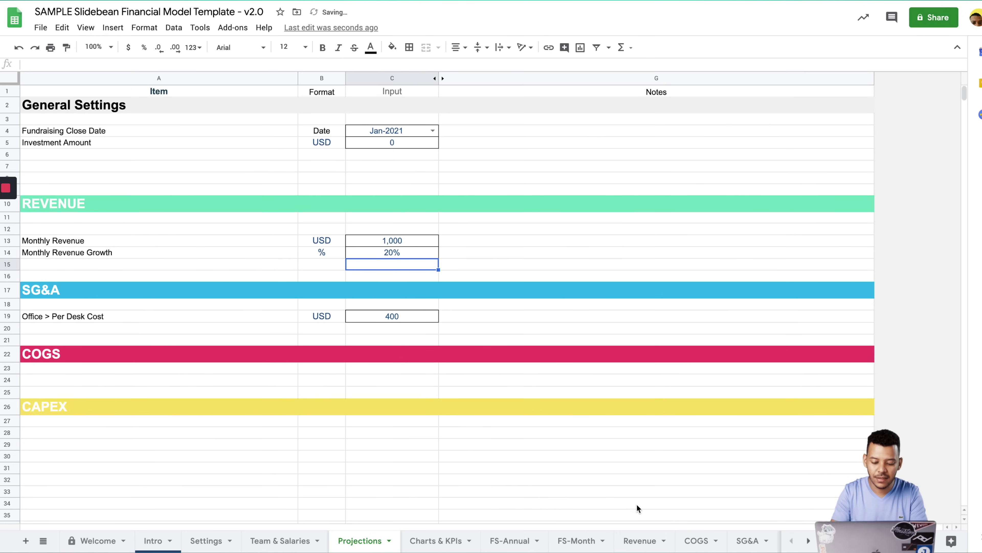
left_click(640, 540)
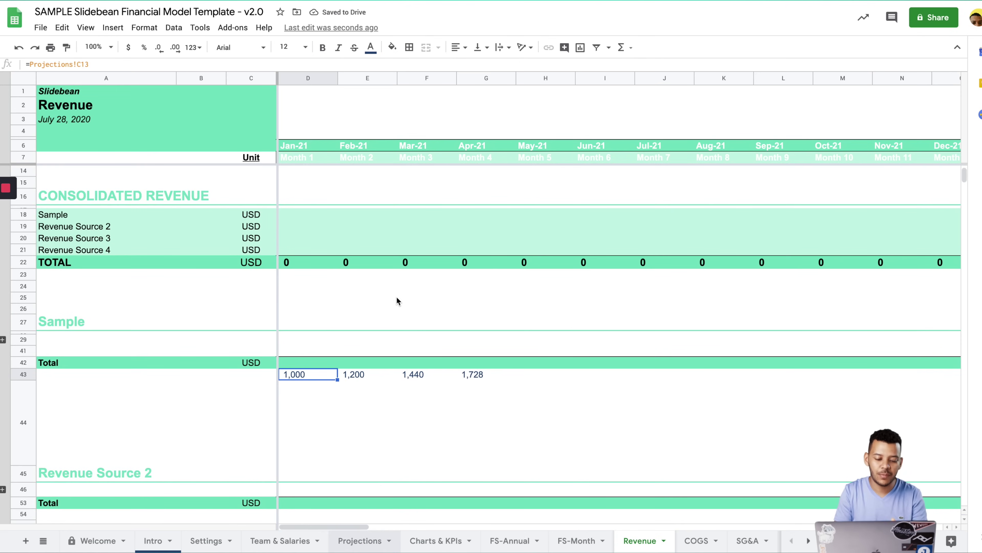
- Revisit the Monthly Revenue input row on the Projections sheet and go back to the Revenue sheet
left_click(360, 541)
left_click(453, 243)
key("ctrl+c")
key("Left")
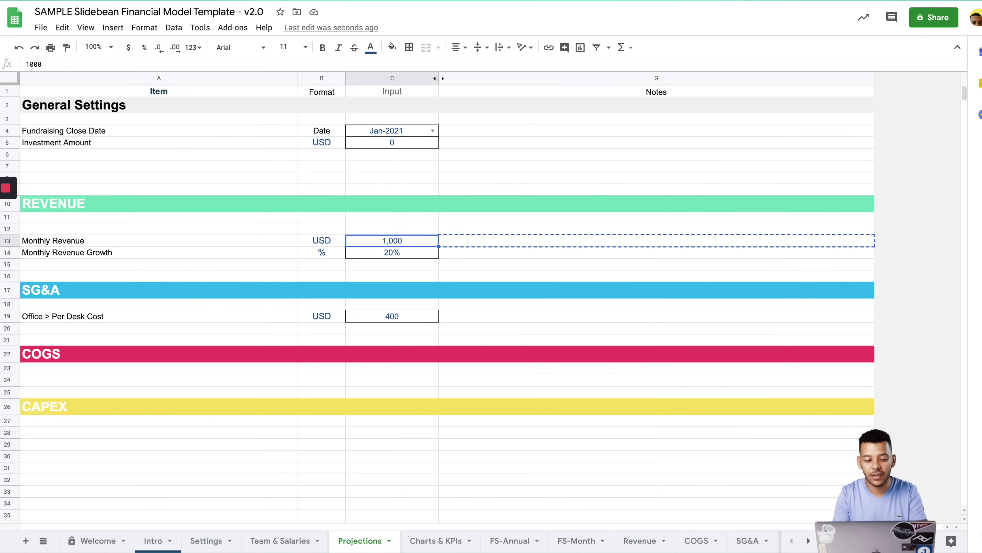
key("Left")
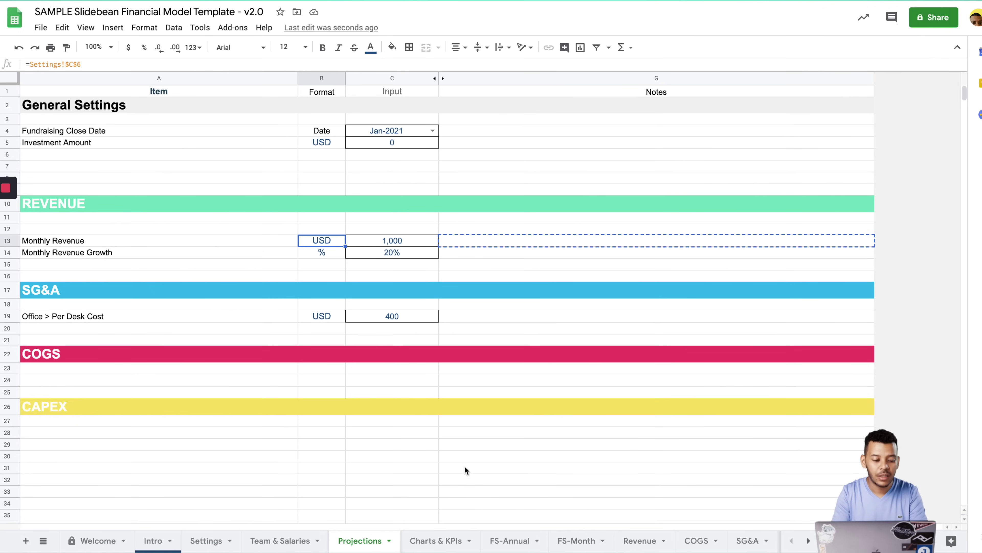
left_click(650, 538)
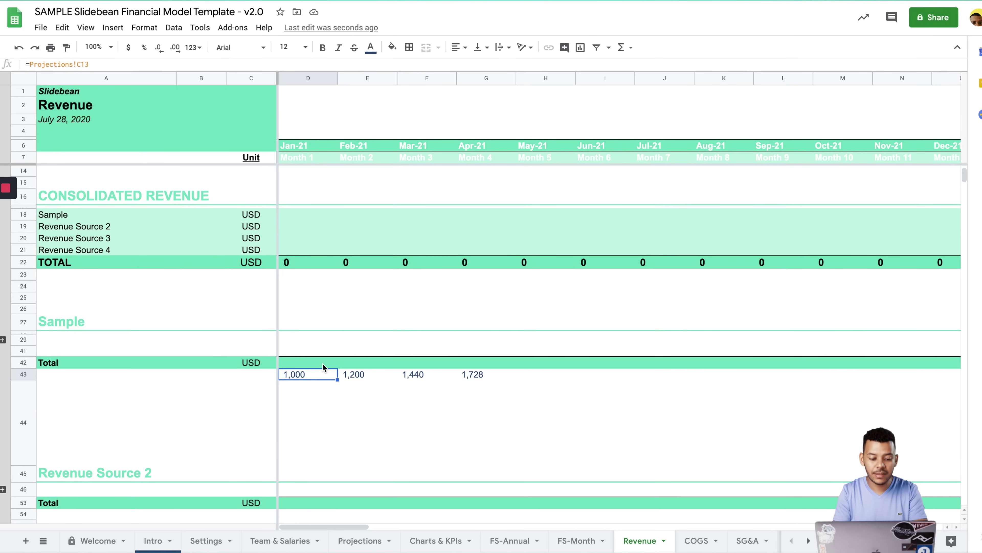
- Clear the sample monthly revenue formulas from D43:H43 on the Revenue sheet
key("shift+Right")
key("shift+Right")
key("shift+Right")
key("shift+Right")
key("Delete")
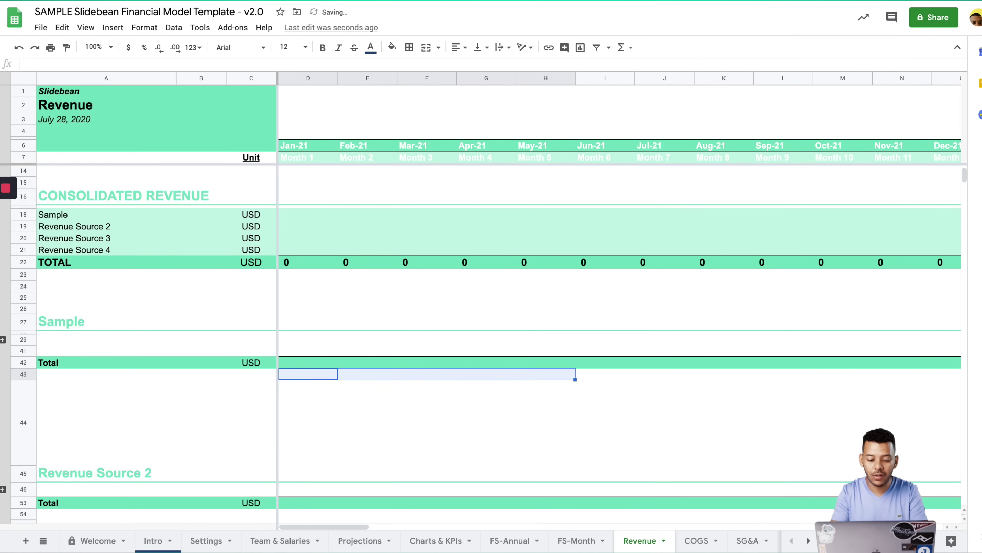
left_click(396, 502)
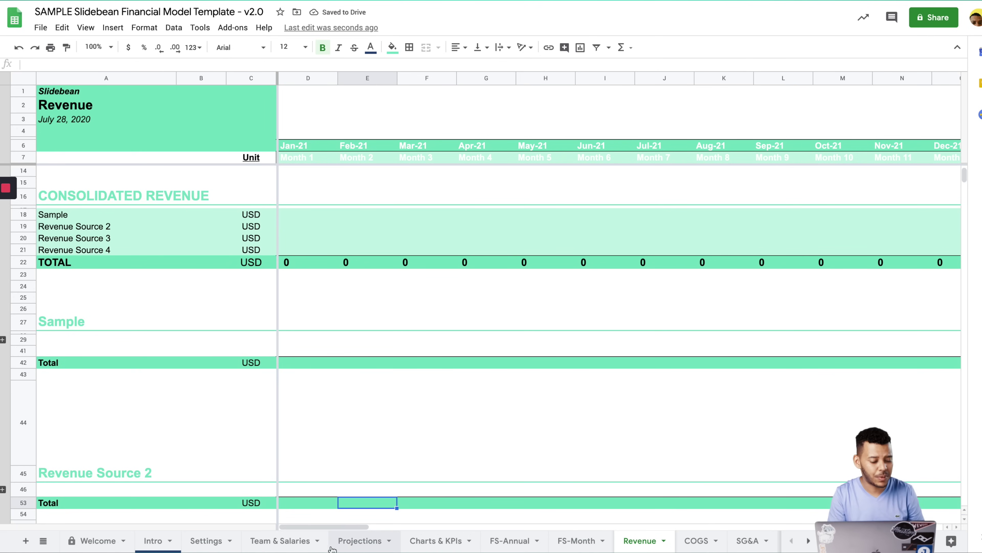
- Revisit the Projections sheet, and look over the revenue, use of funds and cash charts on the Charts & KPIs sheet
left_click(359, 540)
left_click(289, 276)
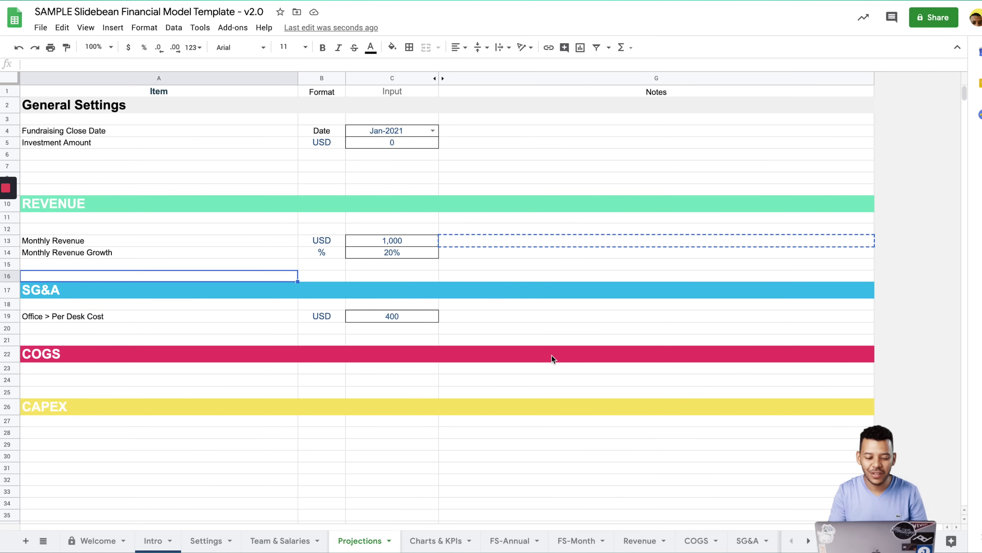
left_click(433, 539)
left_click(488, 287)
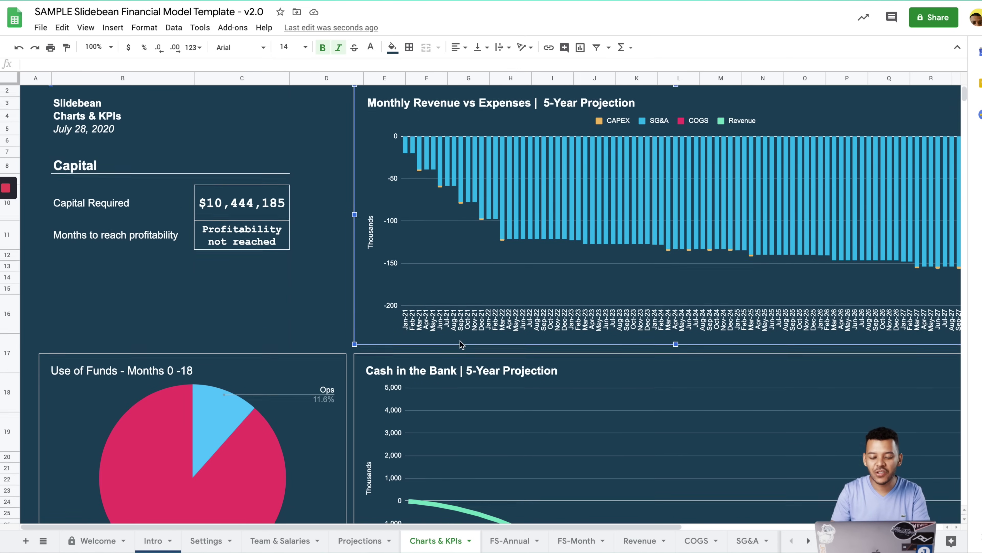
scroll(445, 318, "down", 2)
scroll(461, 388, "down", 3)
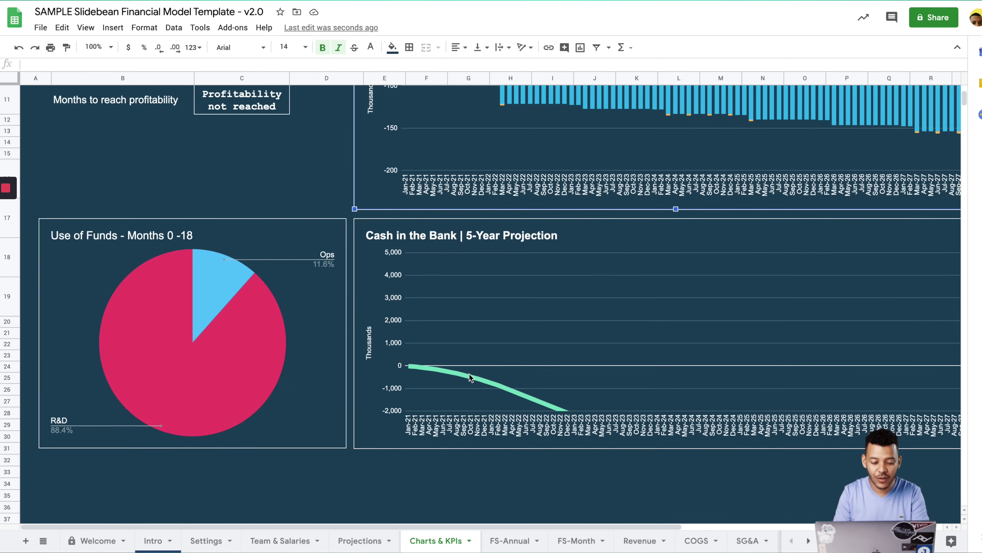
scroll(475, 348, "up", 4)
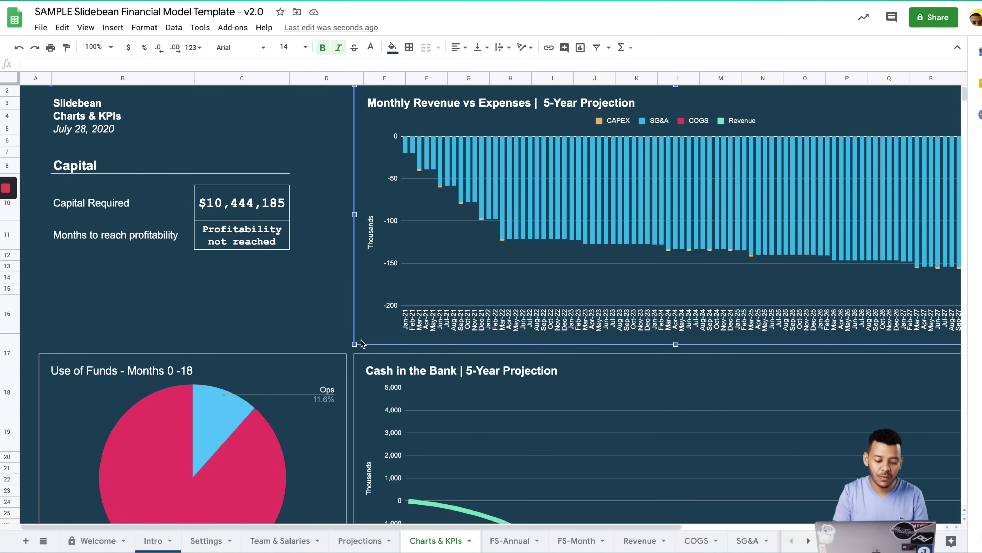
- Examine the Senior developers row in the Product section of the Team & Salaries sheet, including its starting headcount, hiring frequency and maximum
left_click(280, 540)
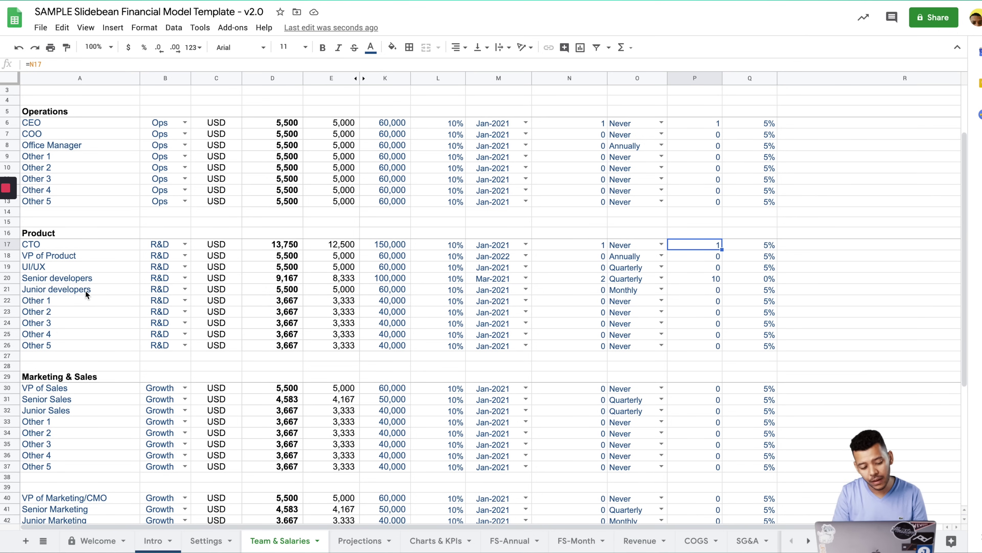
left_click(8, 282)
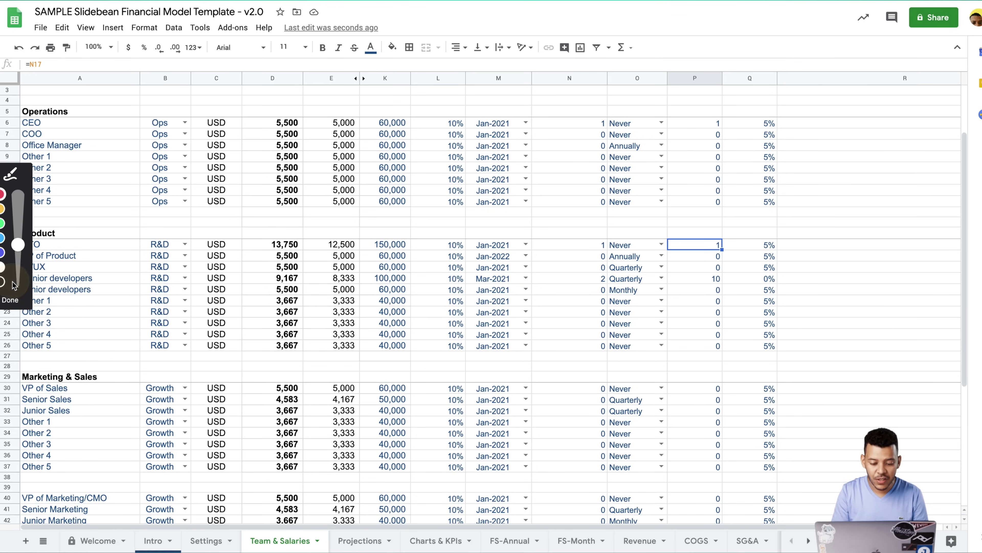
left_click(119, 272)
left_click_drag(69, 278, 149, 278)
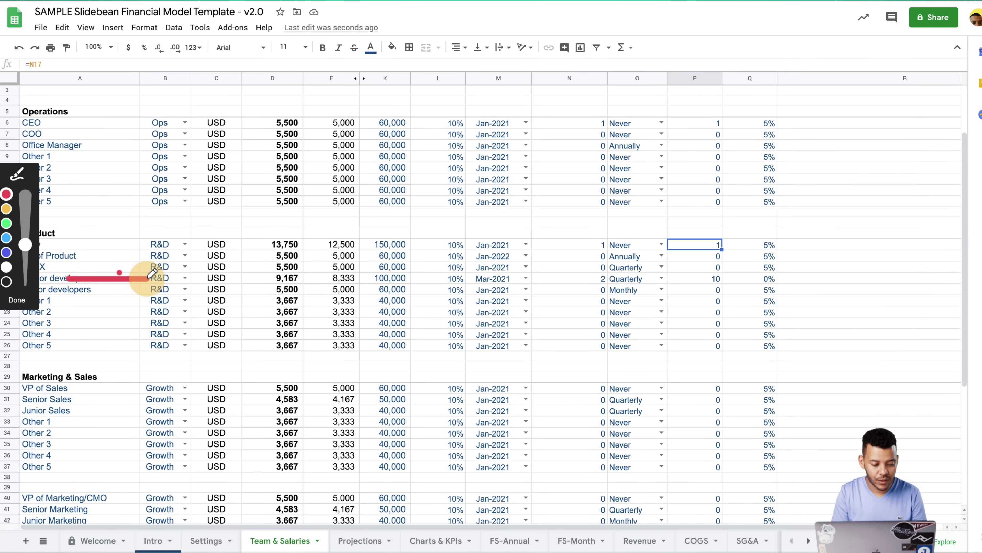
left_click(582, 277)
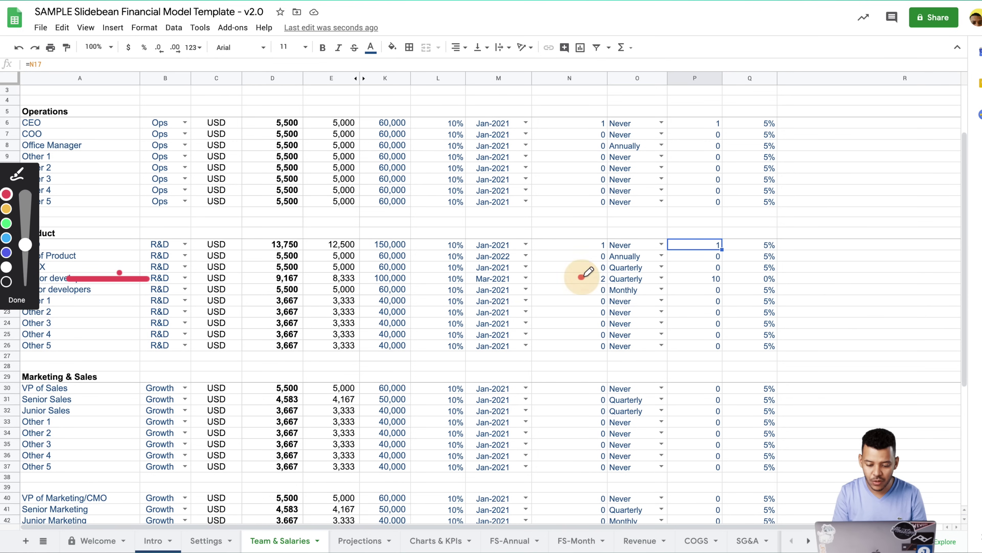
left_click(714, 278)
left_click(18, 299)
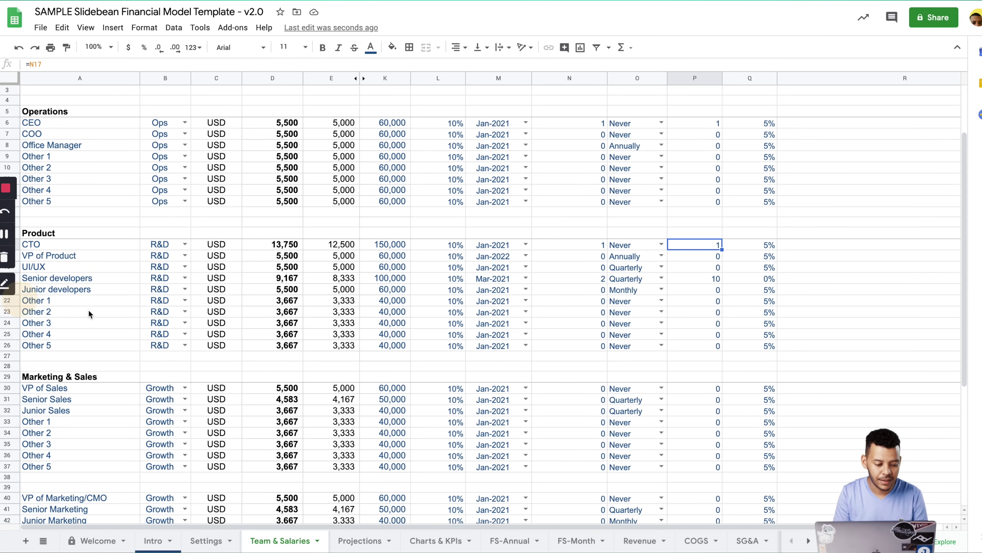
scroll(398, 311, "down", 1)
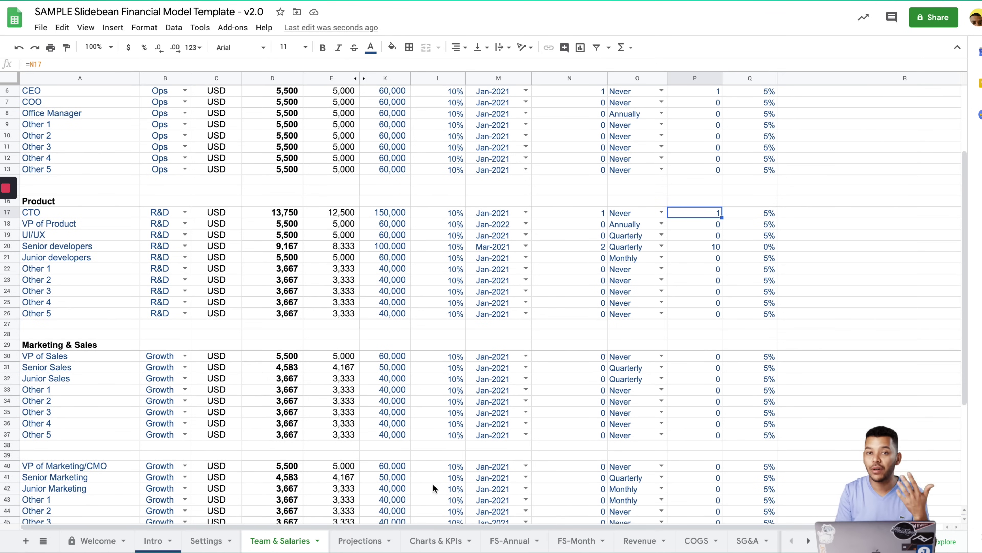
- Inspect the monthly values in the Monthly Revenue vs Expenses and Cash in the Bank charts, glancing back at the Projections inputs
left_click(436, 542)
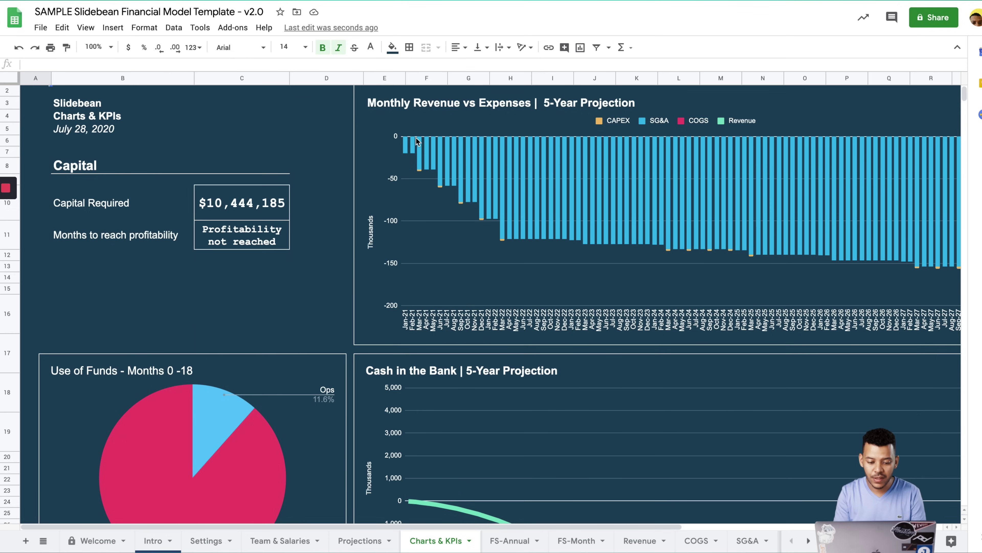
left_click(416, 139)
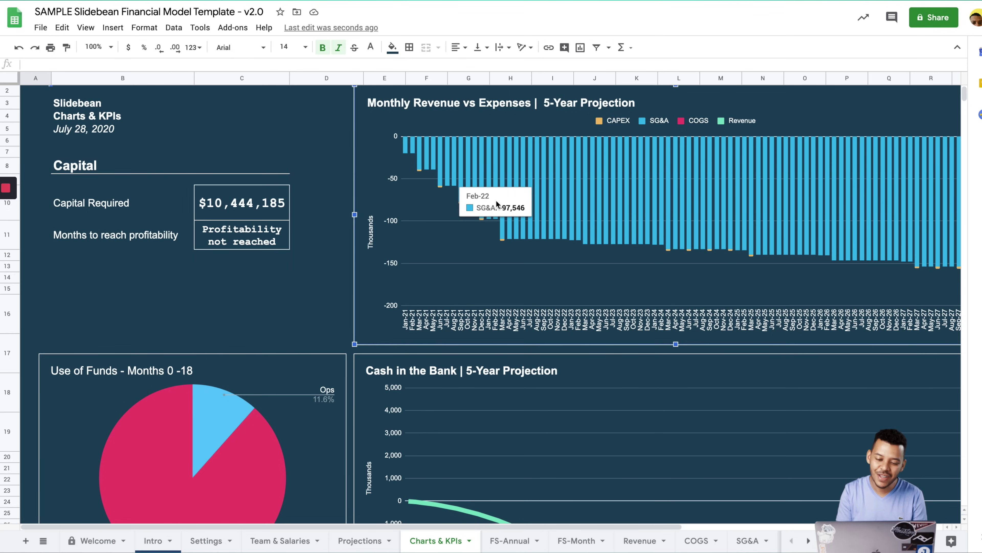
scroll(489, 346, "down", 3)
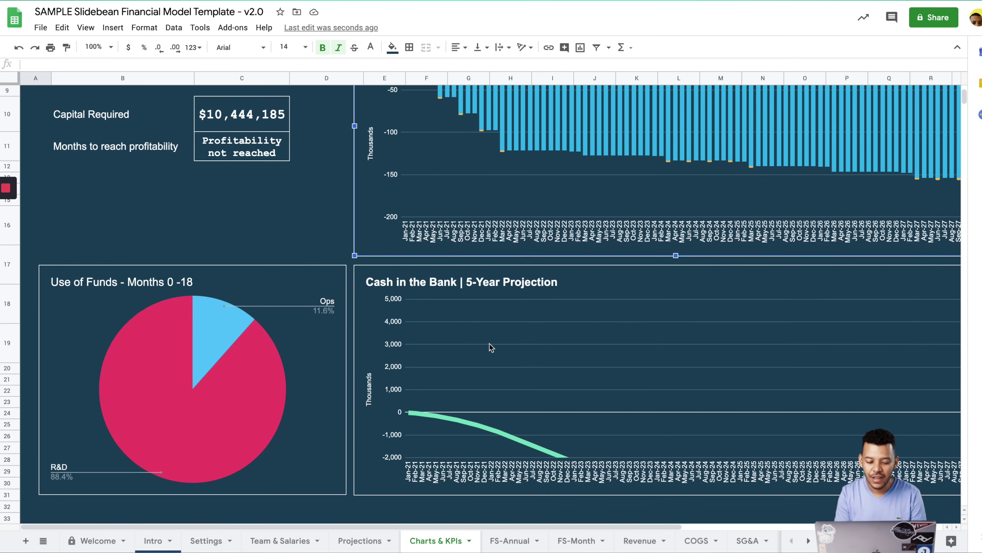
left_click(414, 414)
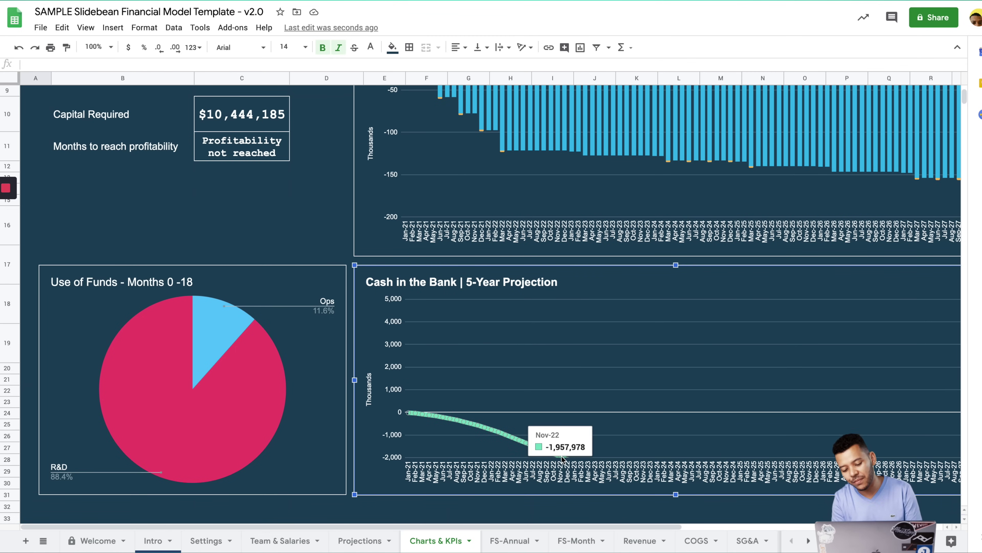
scroll(556, 420, "up", 1)
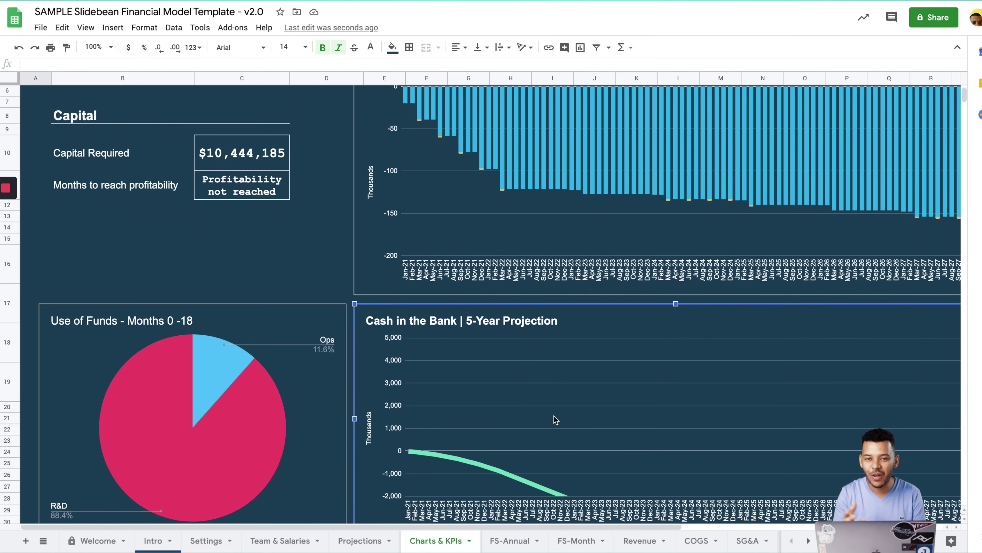
scroll(553, 416, "up", 3)
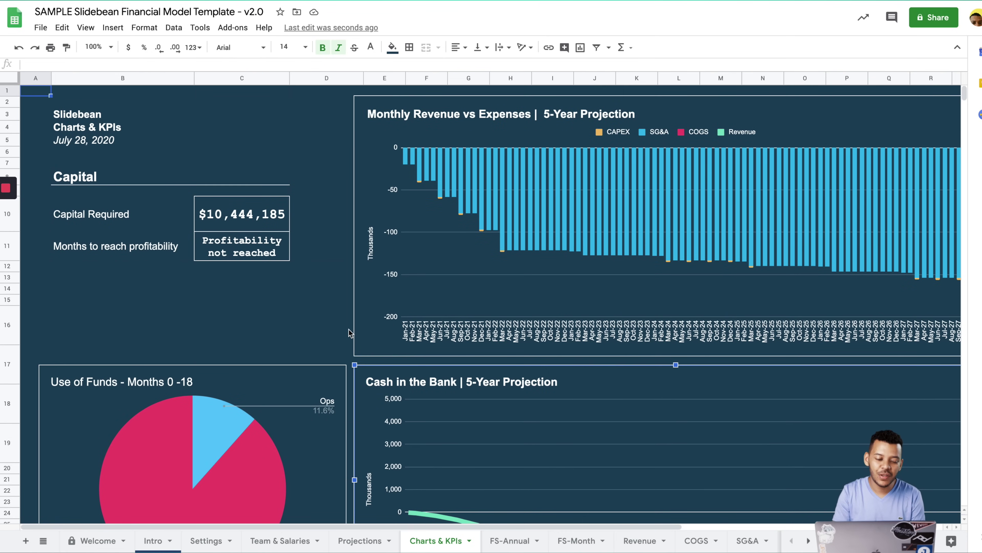
scroll(301, 259, "down", 1)
scroll(299, 272, "up", 1)
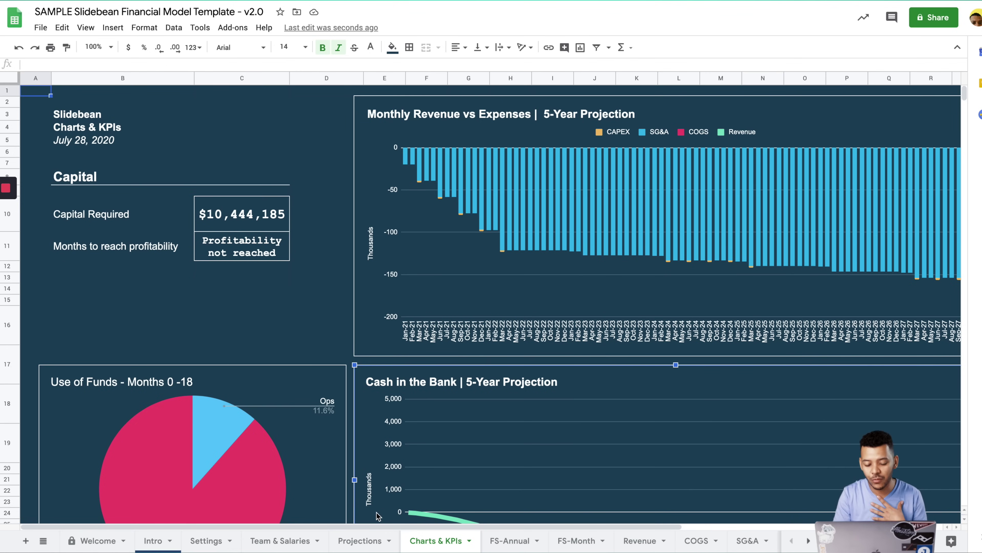
left_click(360, 541)
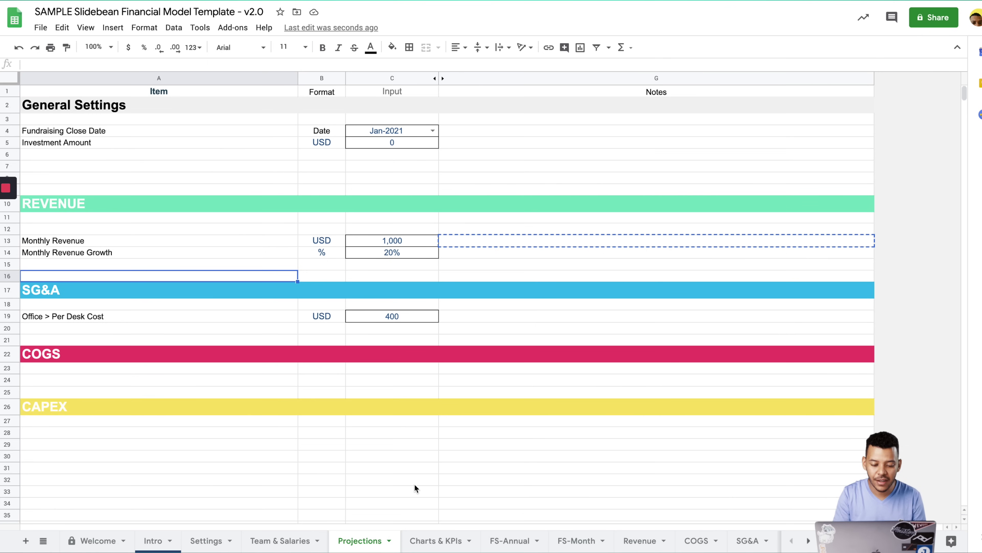
left_click(436, 541)
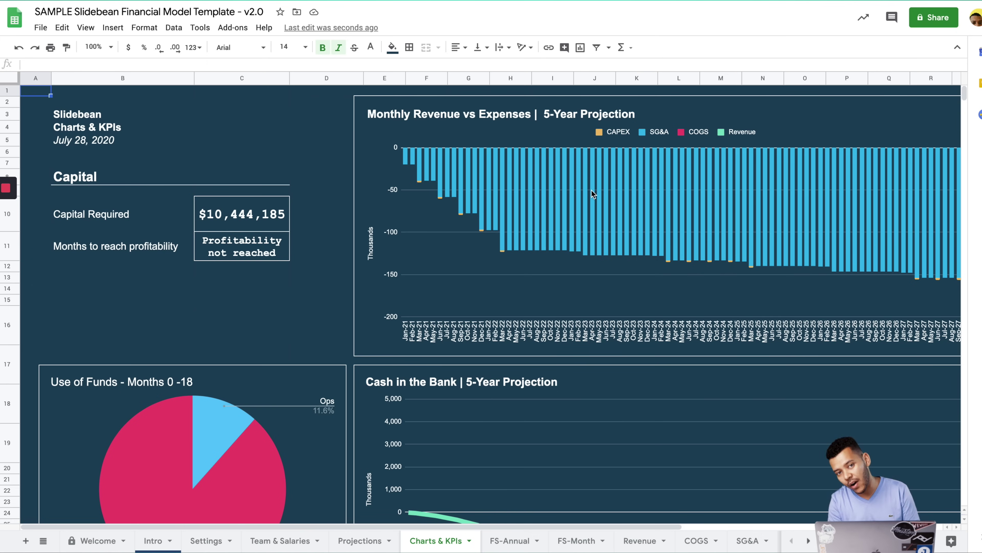
- Inspect the R&D and Ops shares in the Use of Funds - Months 0-18 chart
scroll(618, 190, "down", 3)
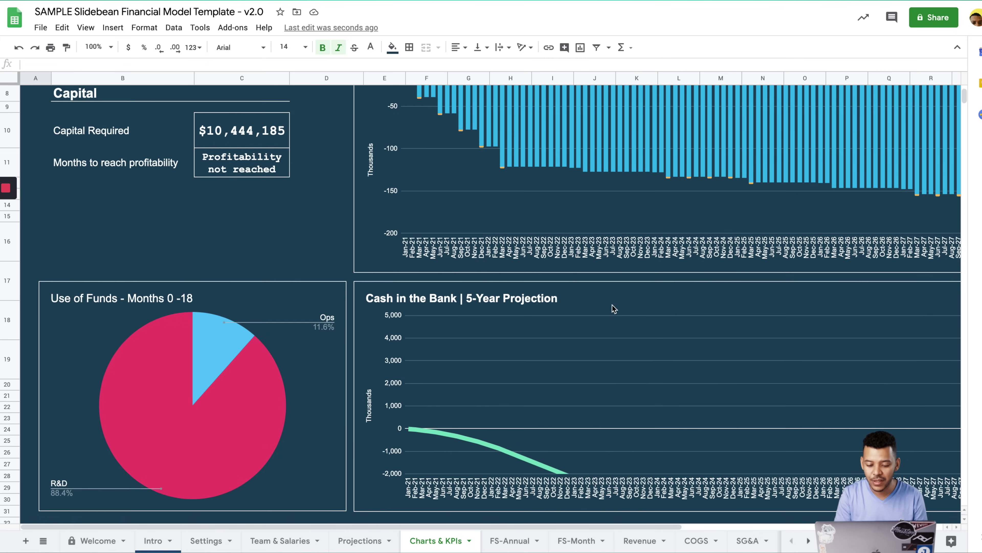
scroll(607, 319, "down", 1)
left_click(154, 321)
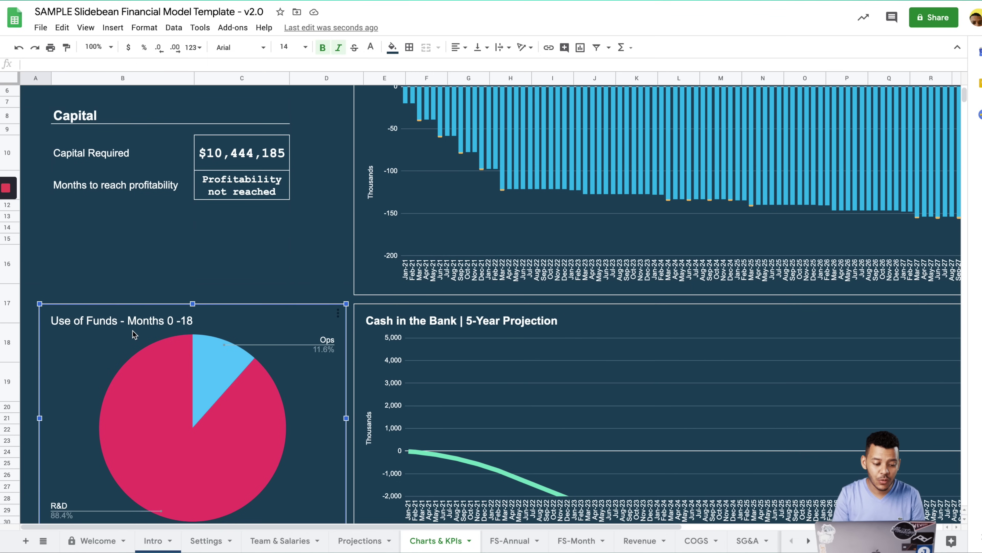
left_click(151, 323)
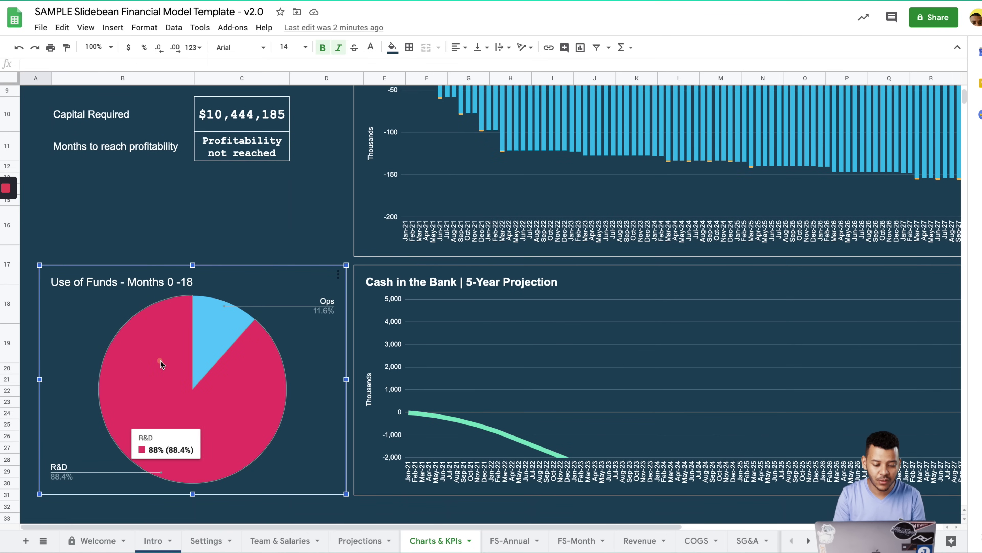
- Reassign the Senior developers row in the Product section of the Team & Salaries sheet to Ops
left_click(281, 541)
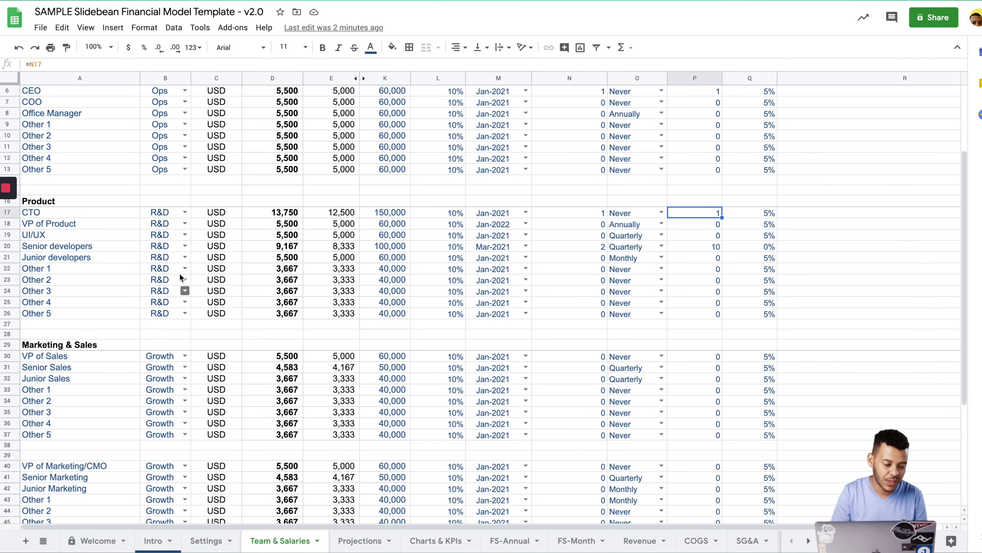
left_click(189, 246)
left_click(183, 246)
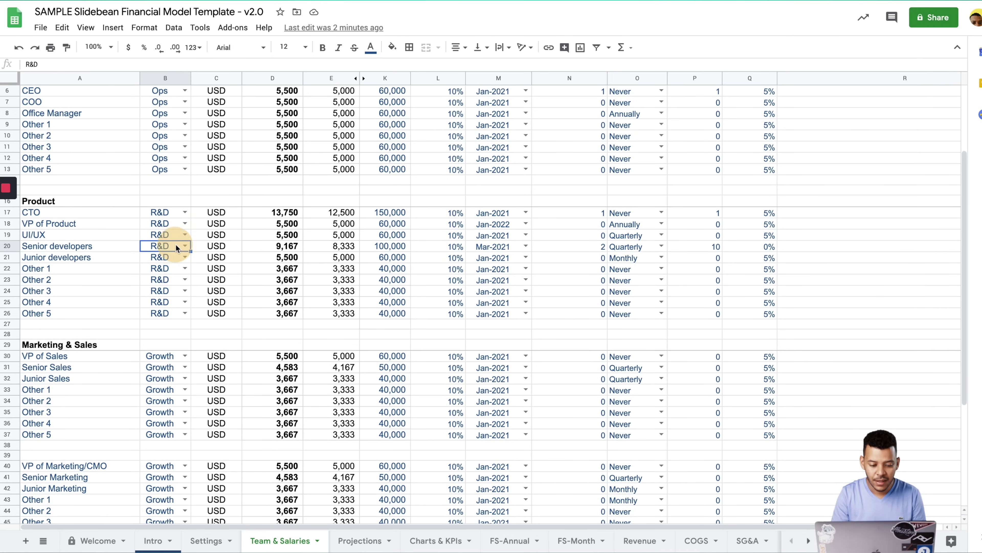
left_click(166, 274)
left_click(259, 290)
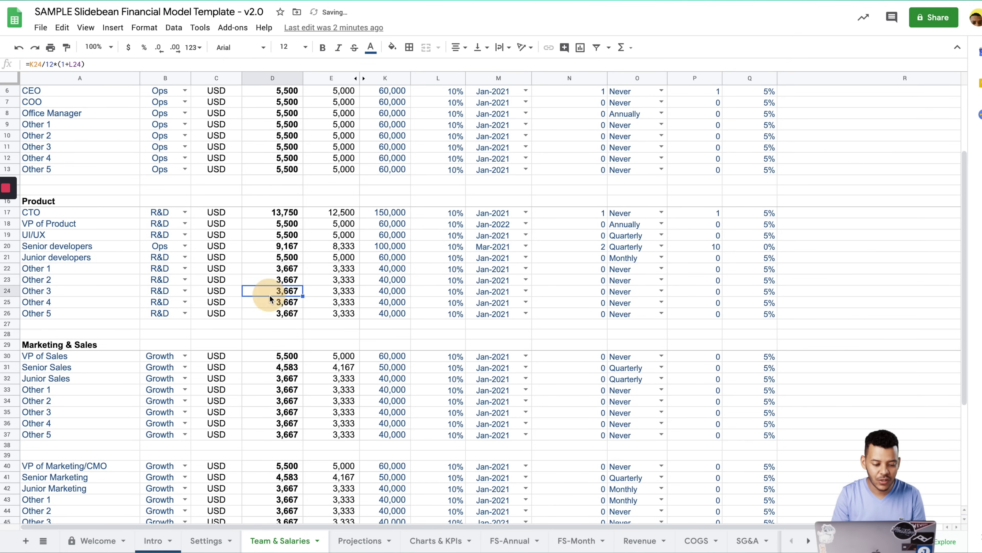
- Return to the Charts & KPIs sheet and check how the Use of Funds chart reflects the Senior developers' reassignment
left_click(436, 541)
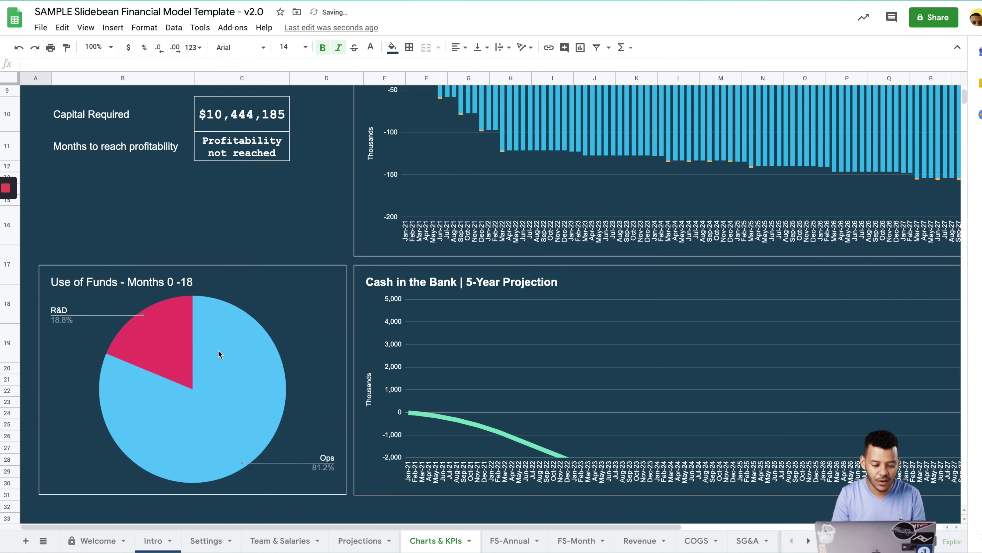
left_click(226, 409)
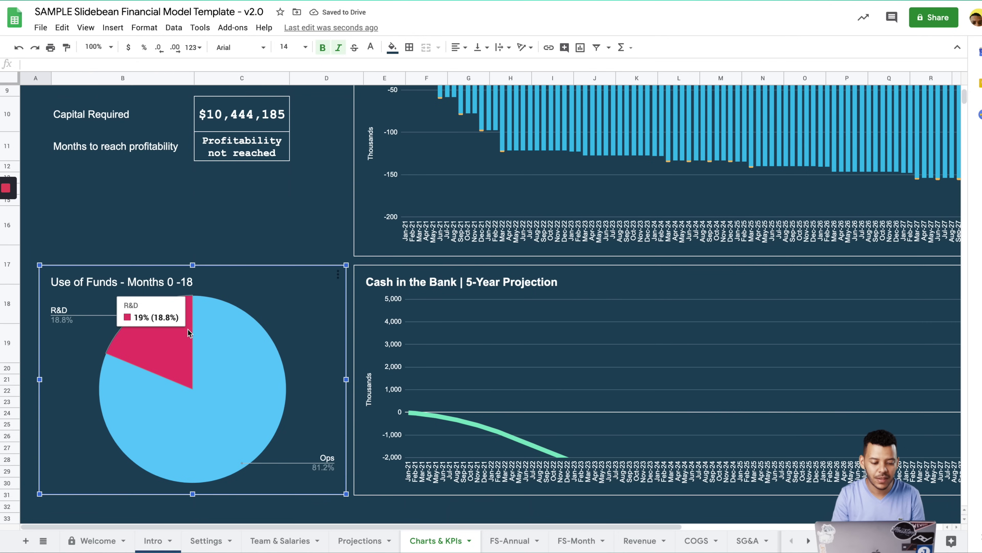
scroll(187, 349, "up", 3)
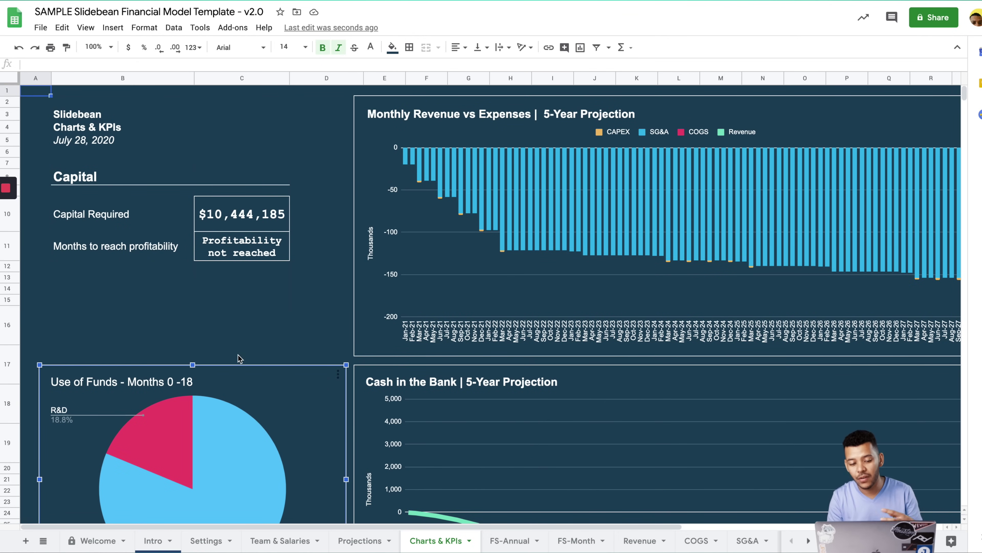
scroll(174, 385, "down", 2)
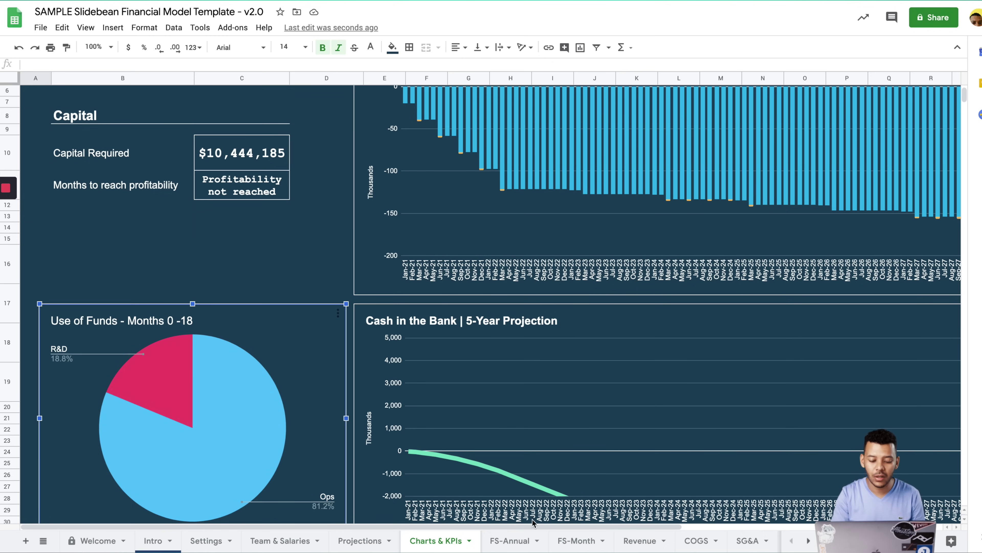
scroll(217, 232, "up", 3)
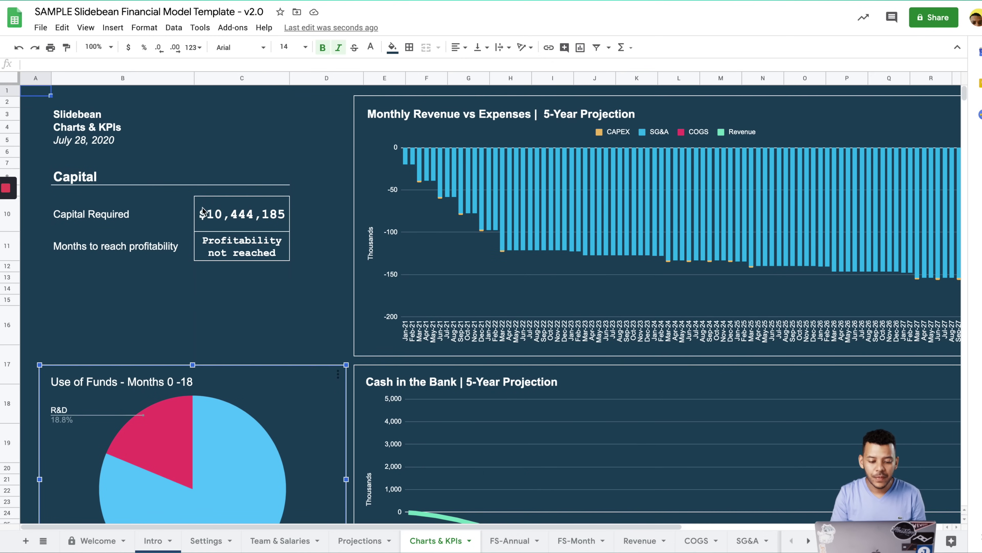
- Examine the Capital Required and Months to reach profitability formulas alongside the full Monthly Revenue vs Expenses chart
left_click(255, 222)
scroll(434, 229, "right", 5)
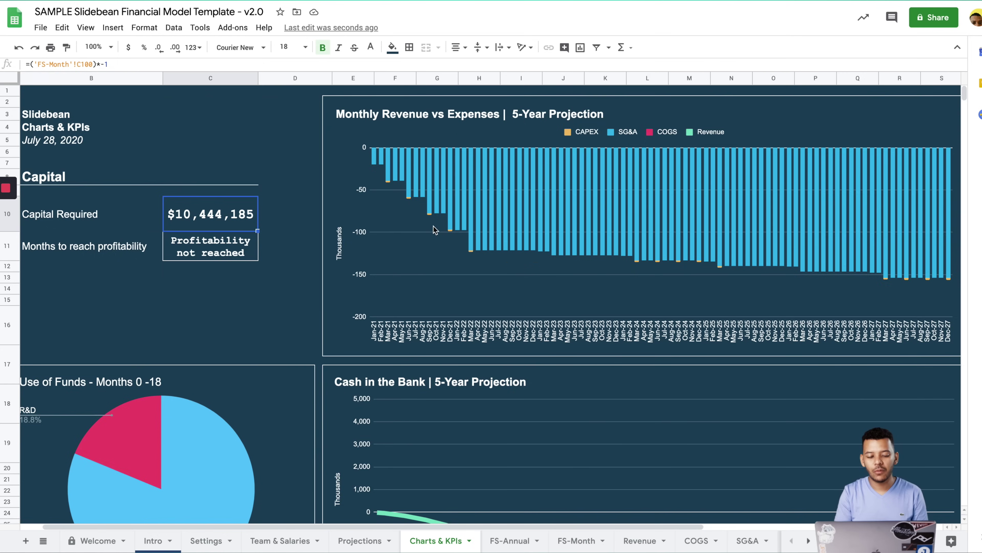
scroll(433, 226, "left", 3)
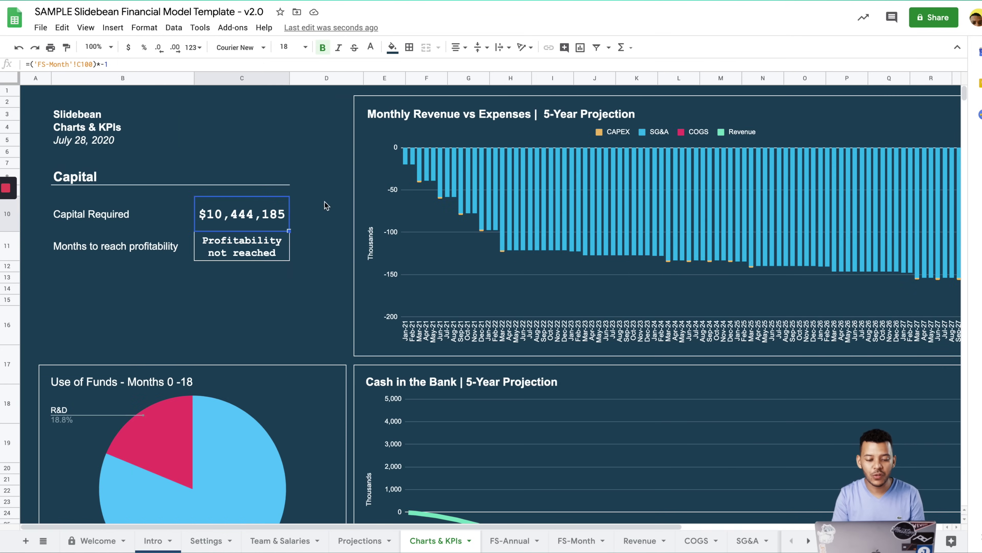
scroll(450, 182, "right", 5)
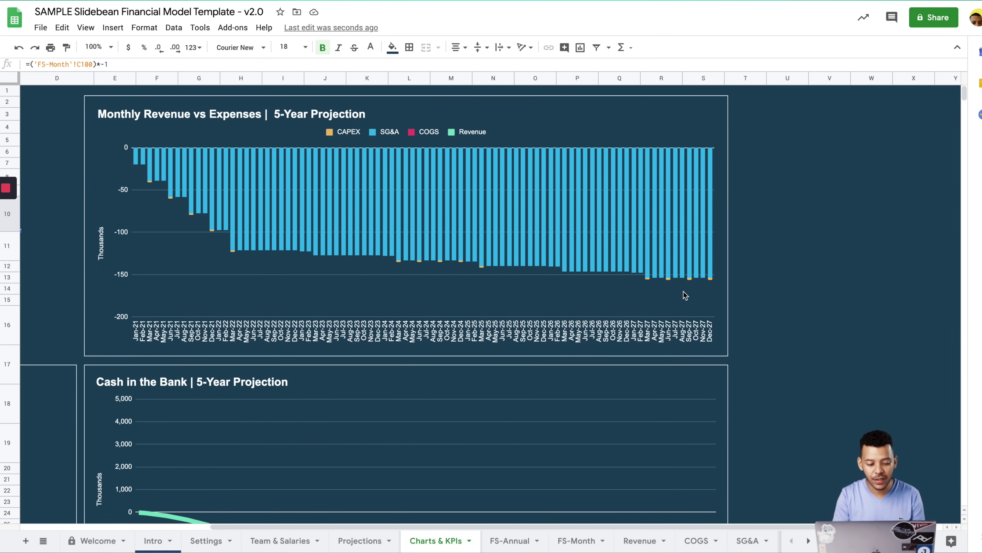
scroll(570, 266, "left", 5)
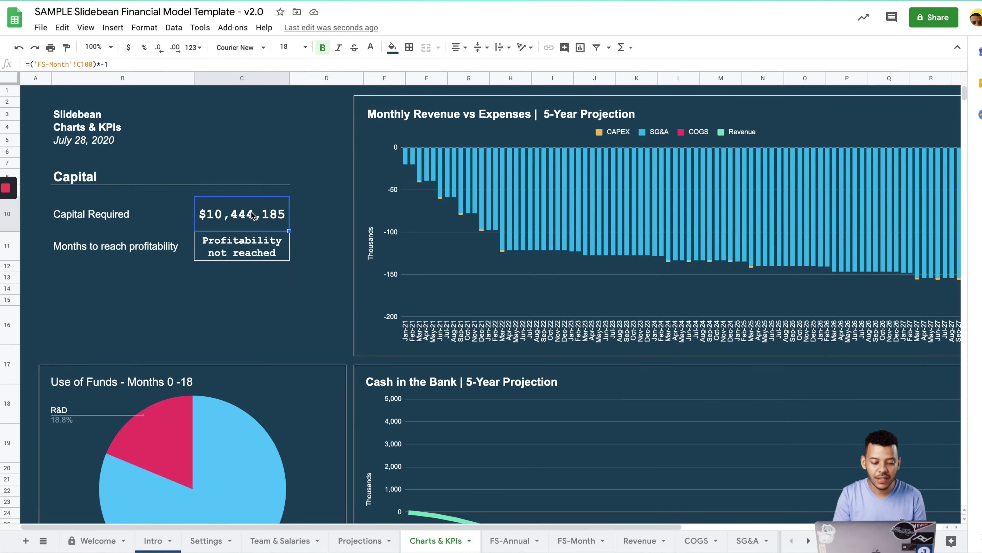
left_click(242, 256)
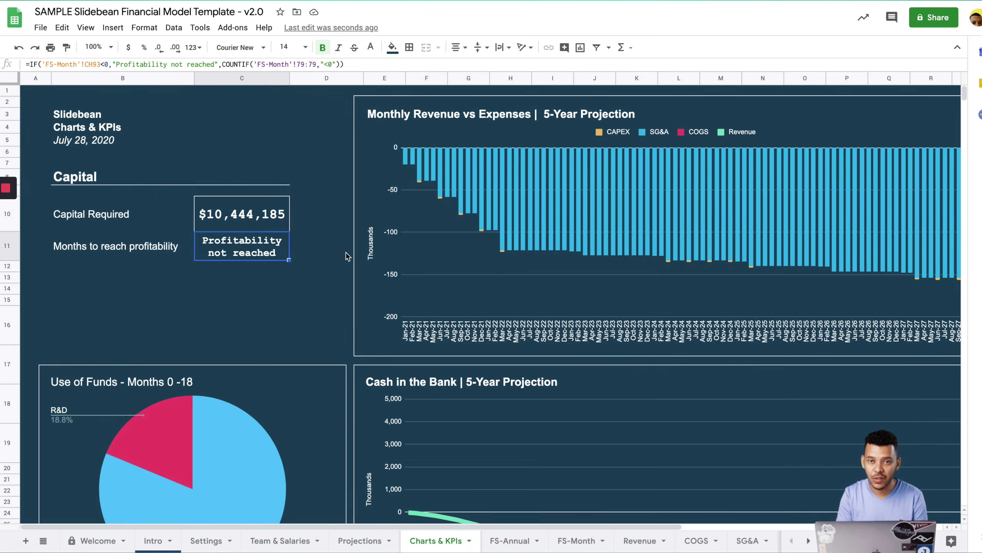
- On the Projections sheet, set Monthly Revenue to 100,000 and Monthly Revenue Growth to 15%
left_click(368, 536)
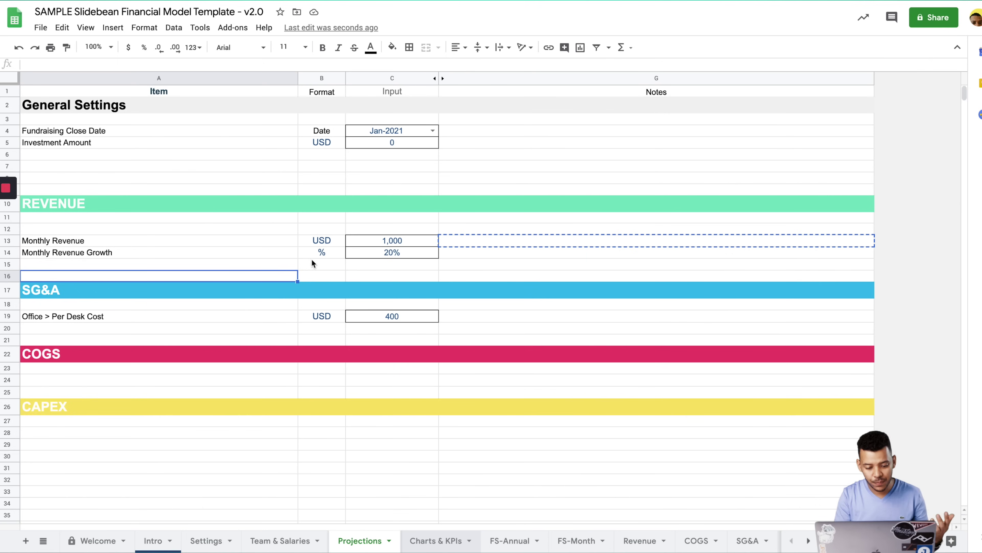
left_click(392, 240)
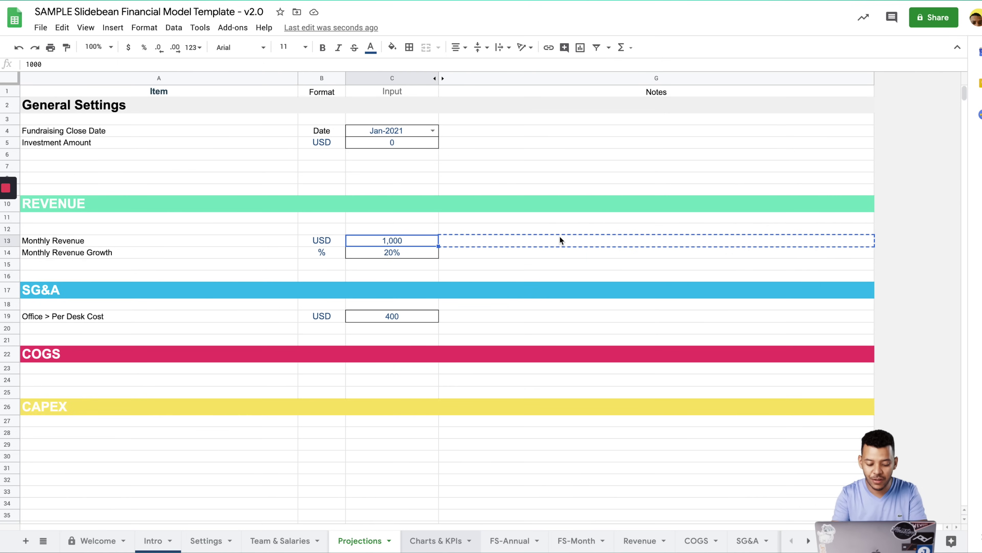
type("1000000")
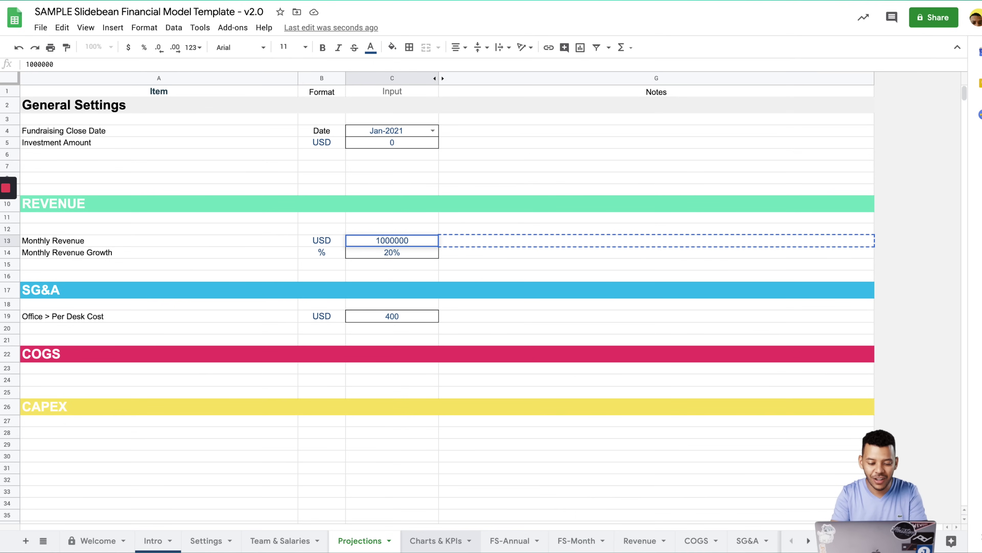
key("Return")
key("Up")
type("110")
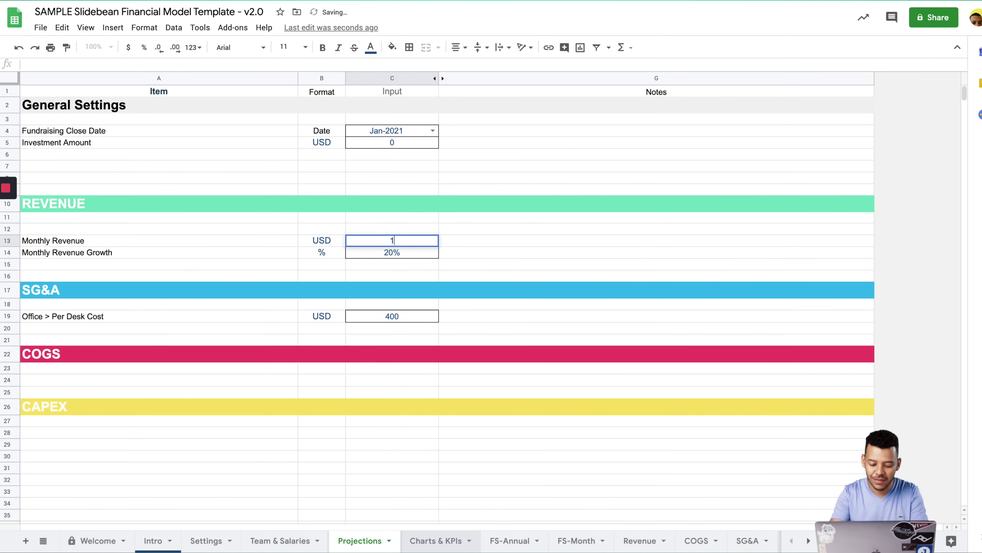
key("BackSpace")
key("BackSpace")
type("000000")
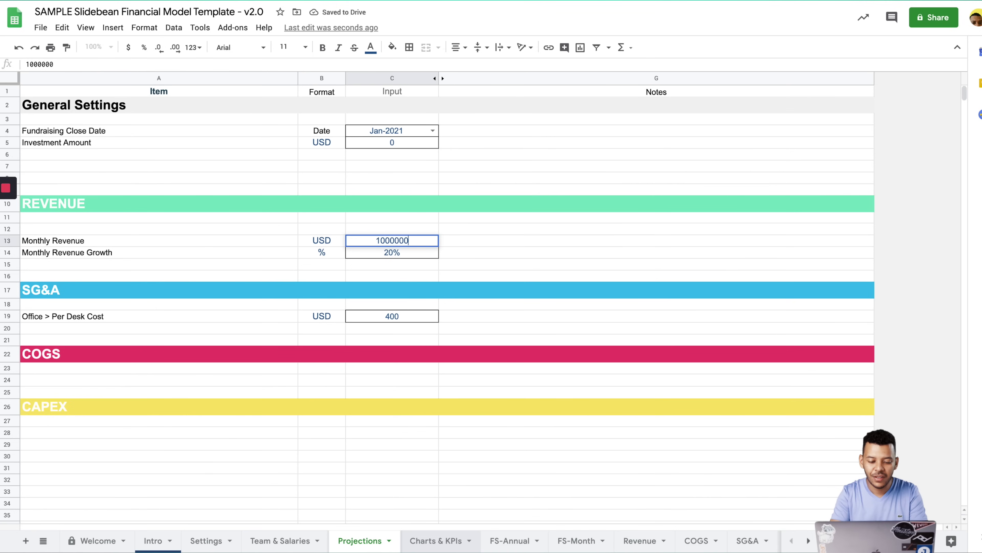
key("BackSpace")
key("Return")
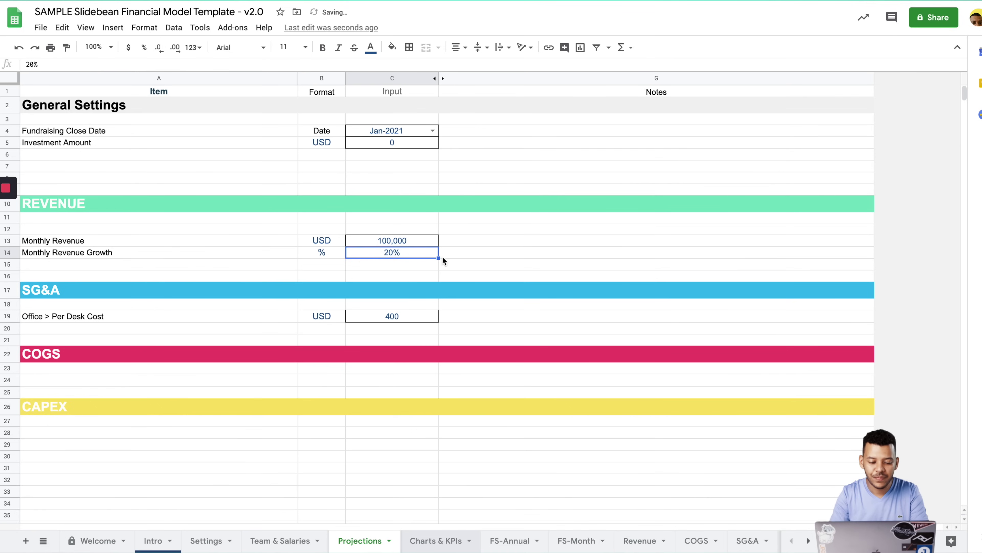
type("15")
key("Return")
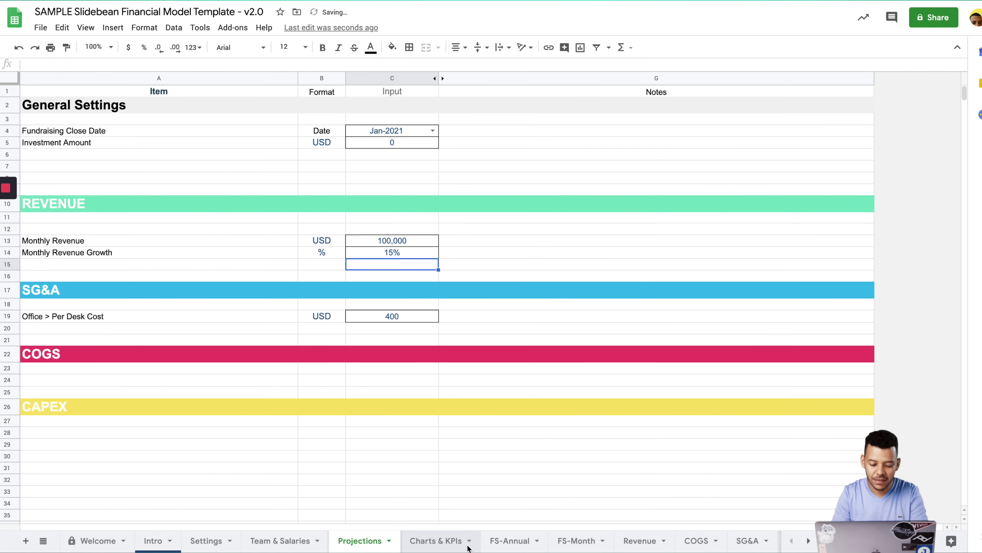
- Check the Charts & KPIs sheet for the revenue change, and look over the Consolidated Revenue and Sample sections of the Revenue sheet
left_click(461, 548)
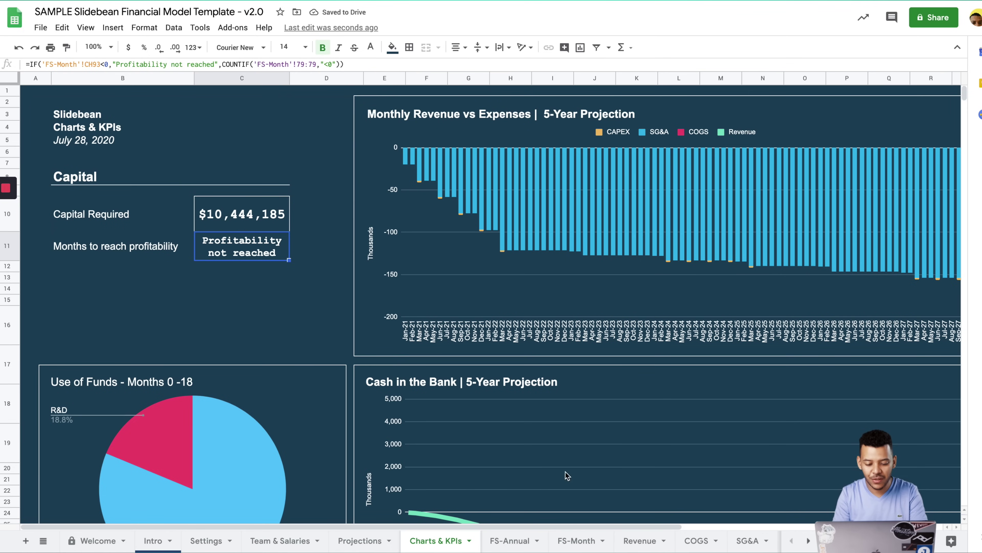
left_click(640, 540)
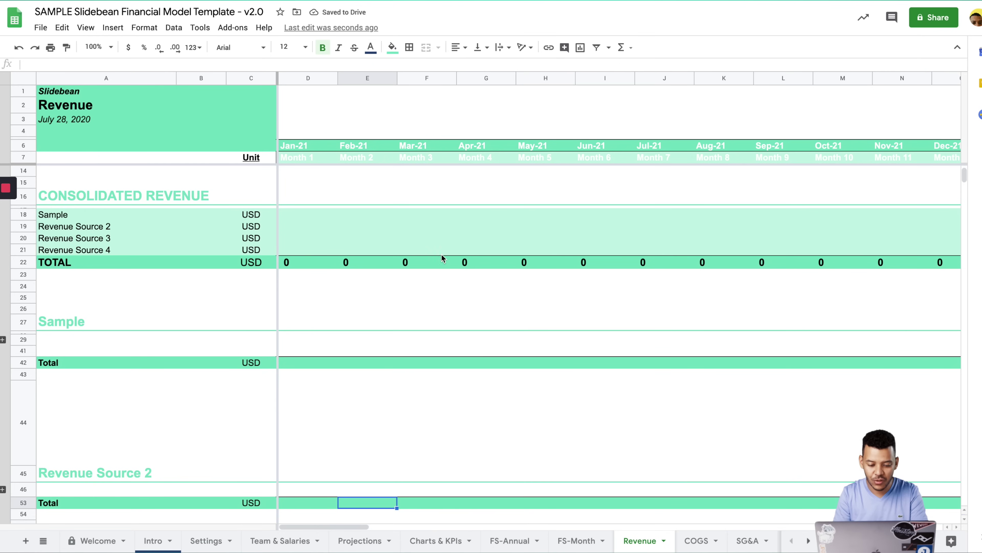
scroll(314, 291, "down", 2)
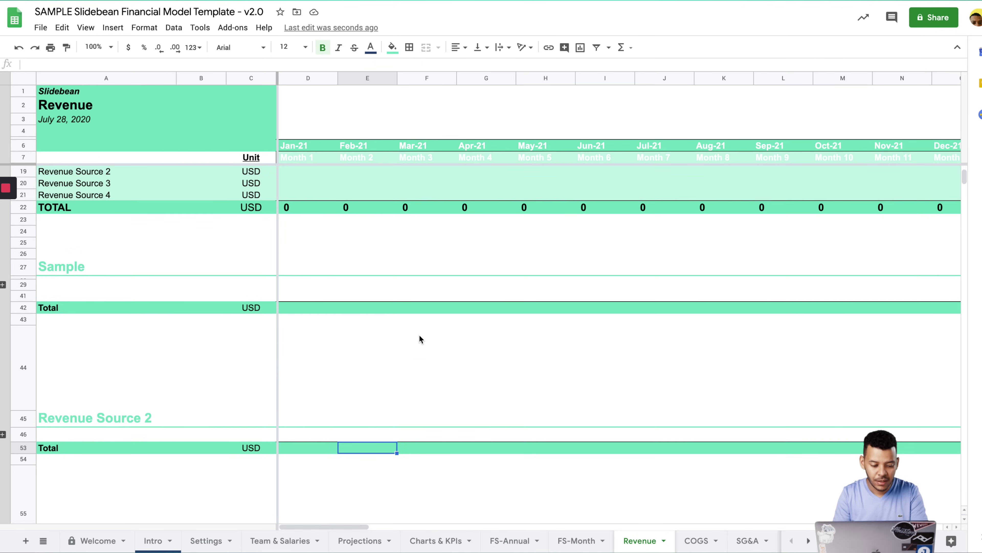
left_click(314, 290)
mouse_move(7, 287)
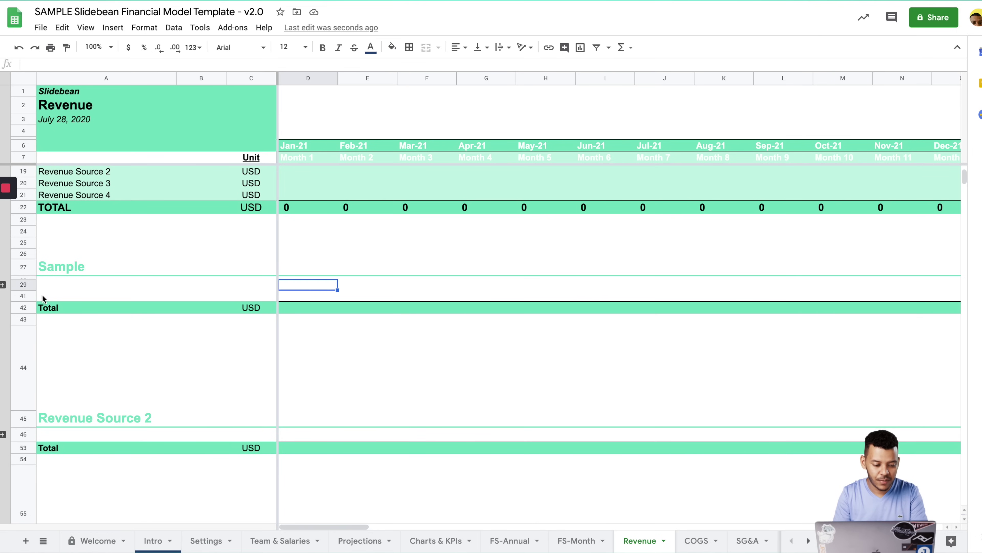
scroll(44, 274, "down", 3)
scroll(44, 286, "up", 7)
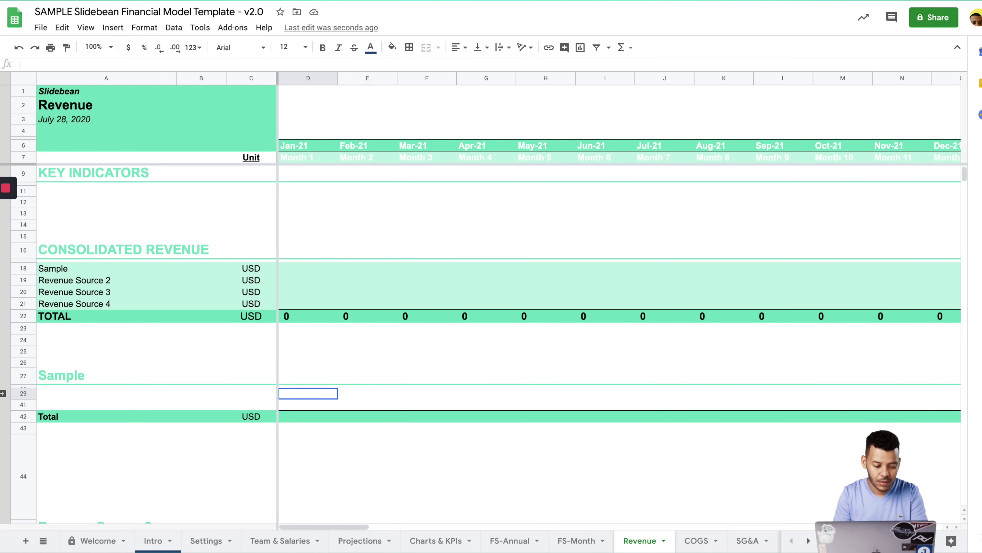
- Expand the grouped rows 30 to 40 under Sample and link D30 to the Monthly Revenue input with =Projections!C13
left_click(4, 396)
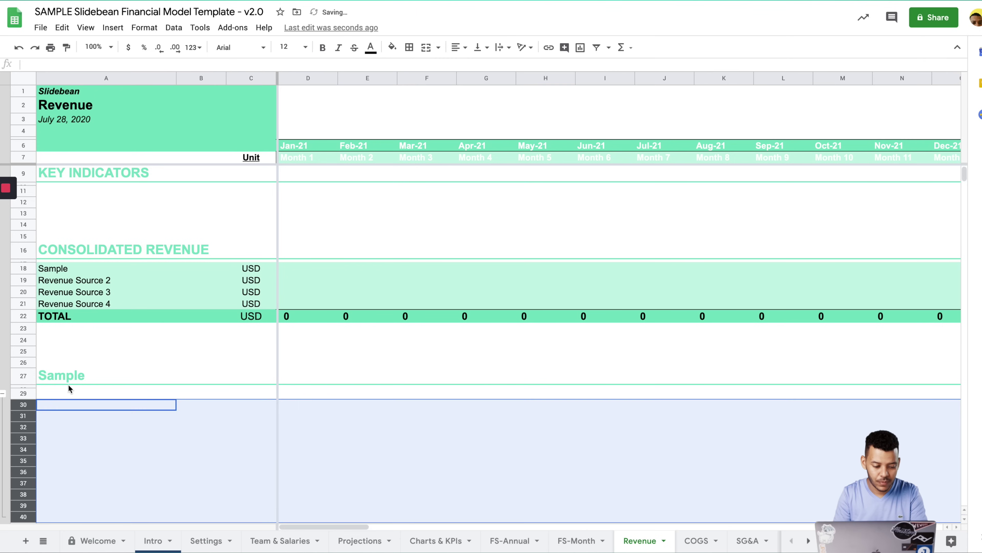
left_click(285, 405)
type("=")
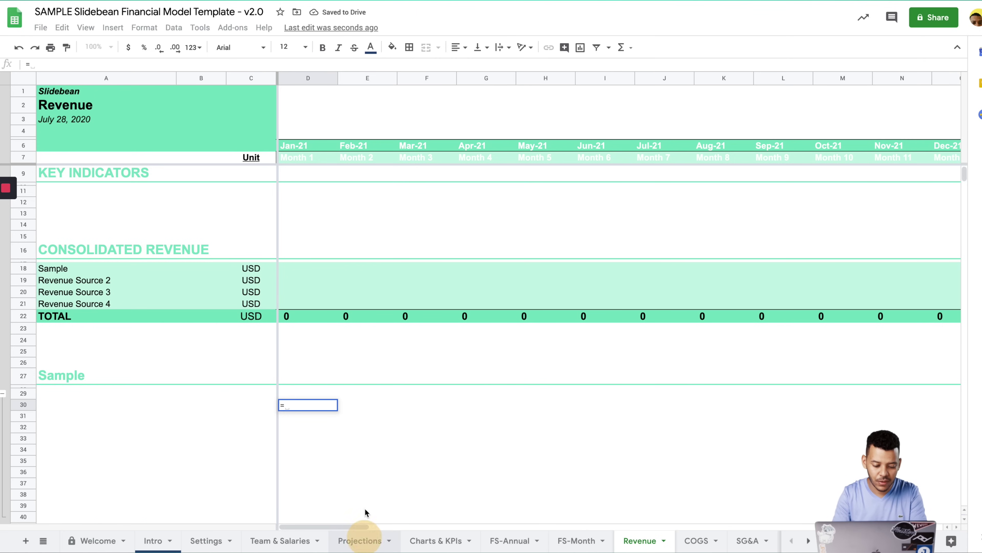
left_click(359, 540)
left_click(411, 240)
key("Return")
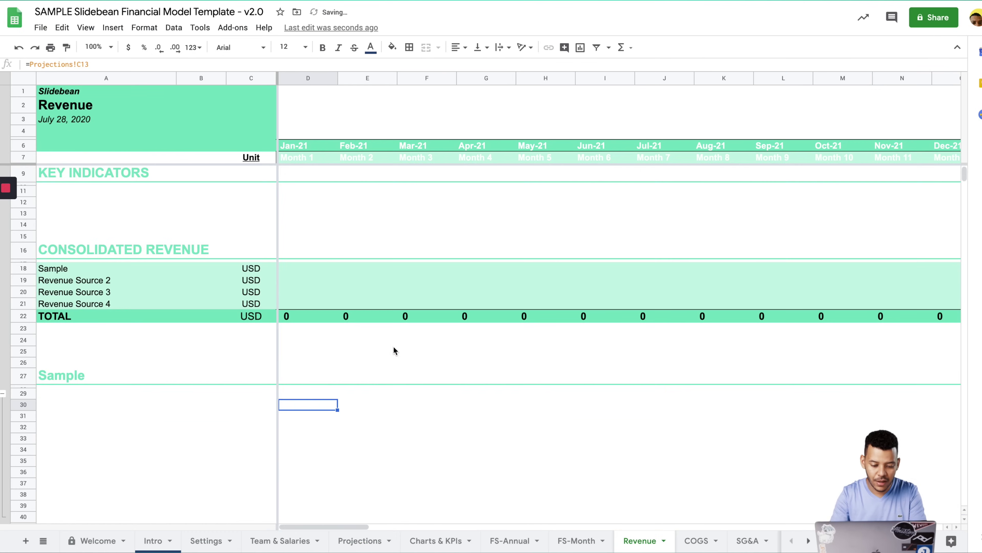
- Enter the February growth formula =D30*(1+Projections!C14) in E30 of the Revenue sheet
left_click(351, 404)
type("=")
left_click(309, 405)
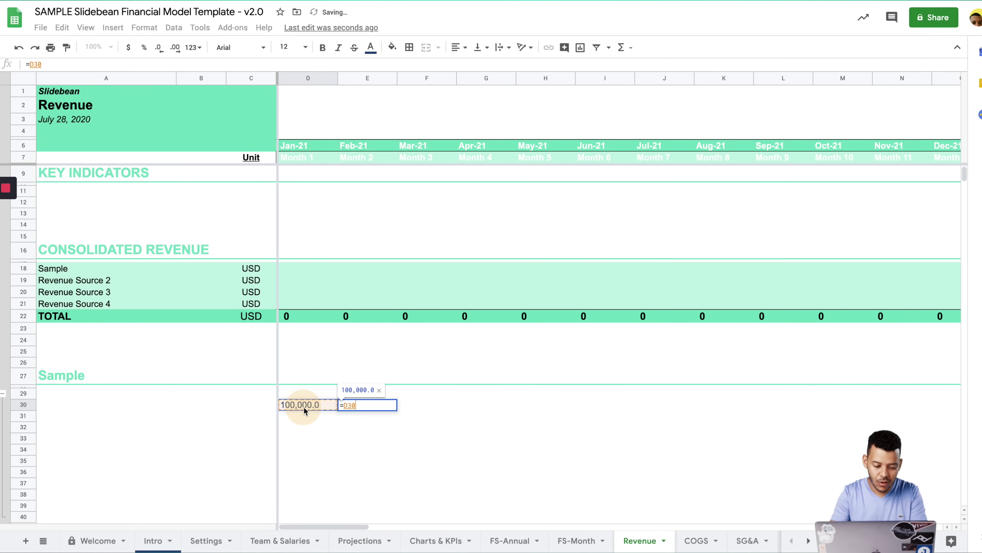
type("*(1+")
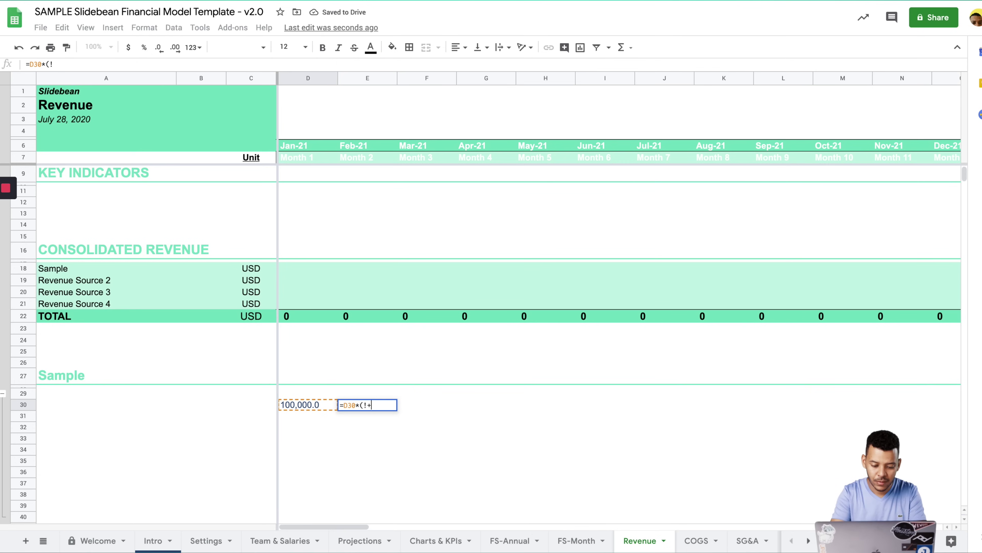
left_click(360, 540)
left_click(392, 253)
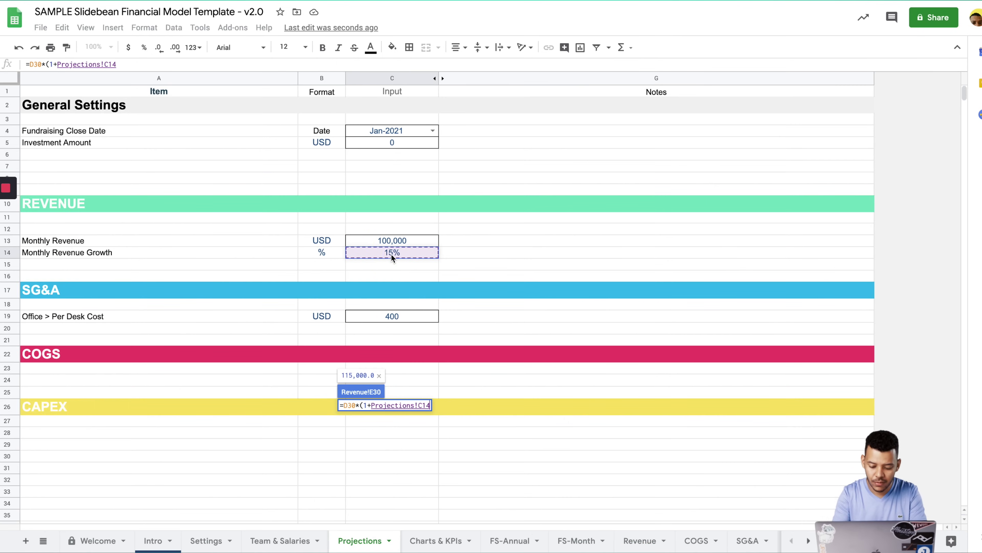
type(")")
key("Return")
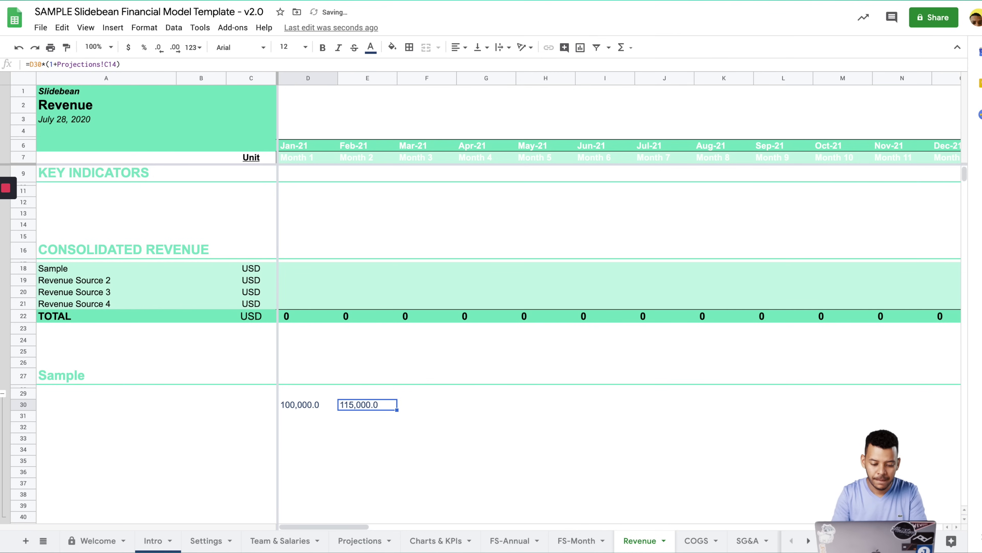
- Make the growth reference in E30 absolute so the formula reads =D30*(1+Projections!$C$14)
left_click(176, 64)
type("$$")
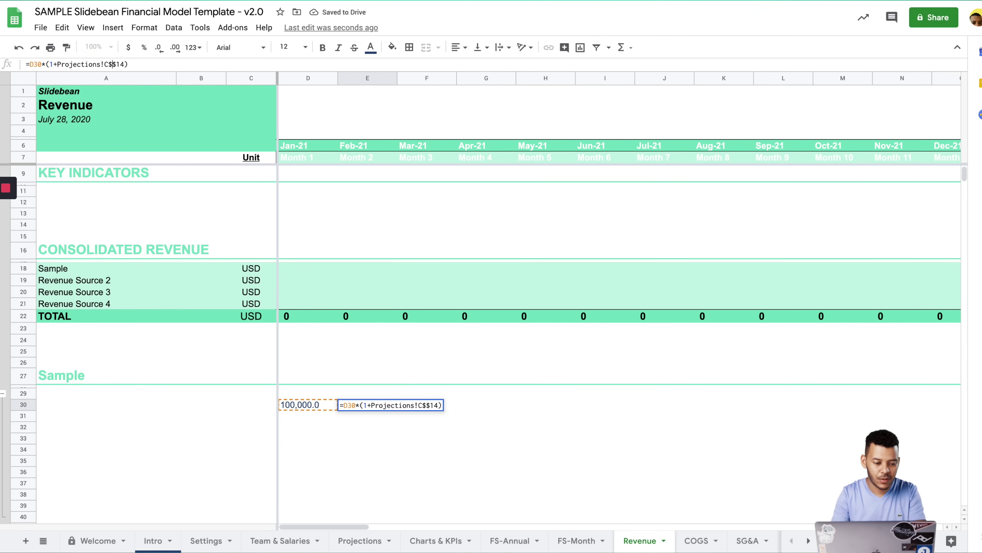
key("Left")
key("Left")
type("$")
key("Return")
- Link the Sample section's February total in E42 with =E30, and copy that formula to January in D42
scroll(403, 441, "down", 5)
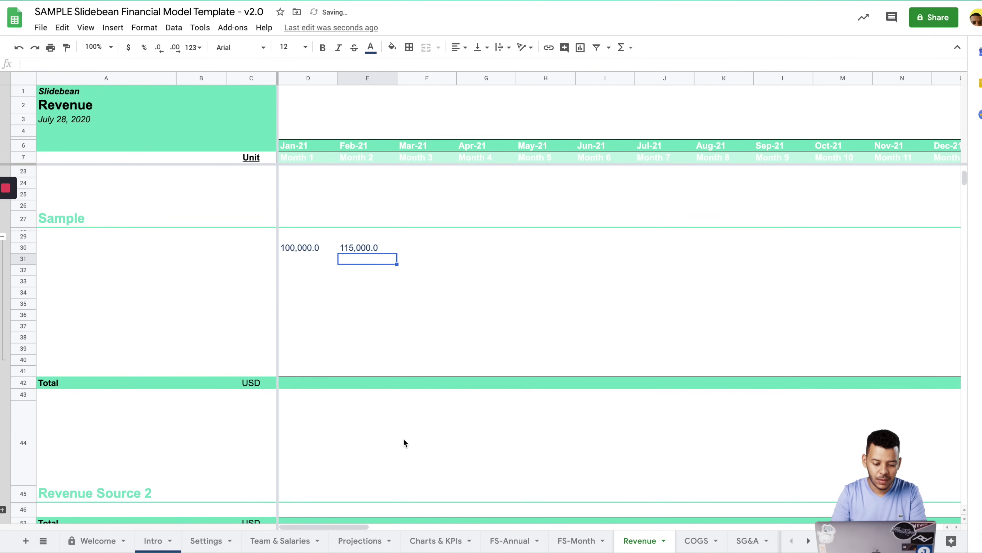
left_click(360, 383)
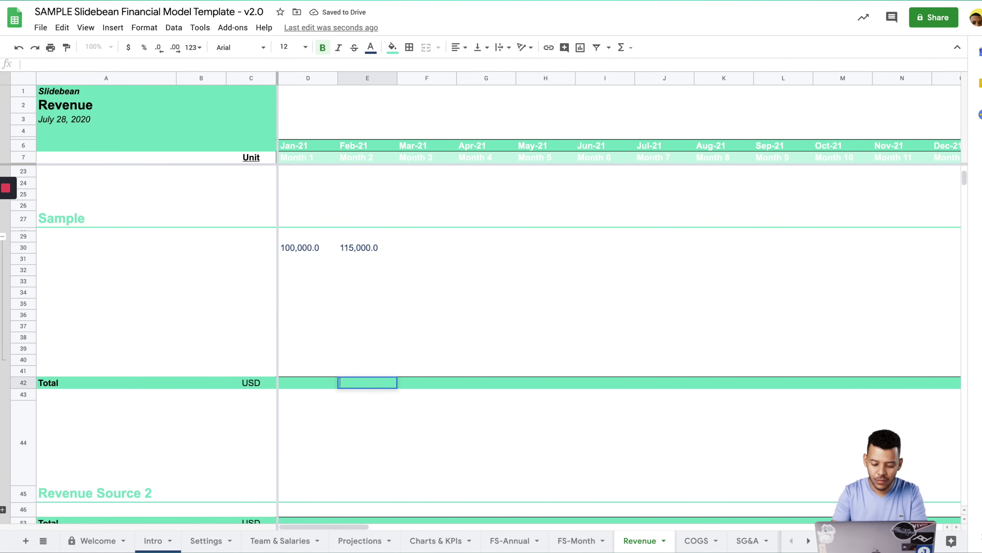
type("=")
left_click(354, 241)
left_click(357, 247)
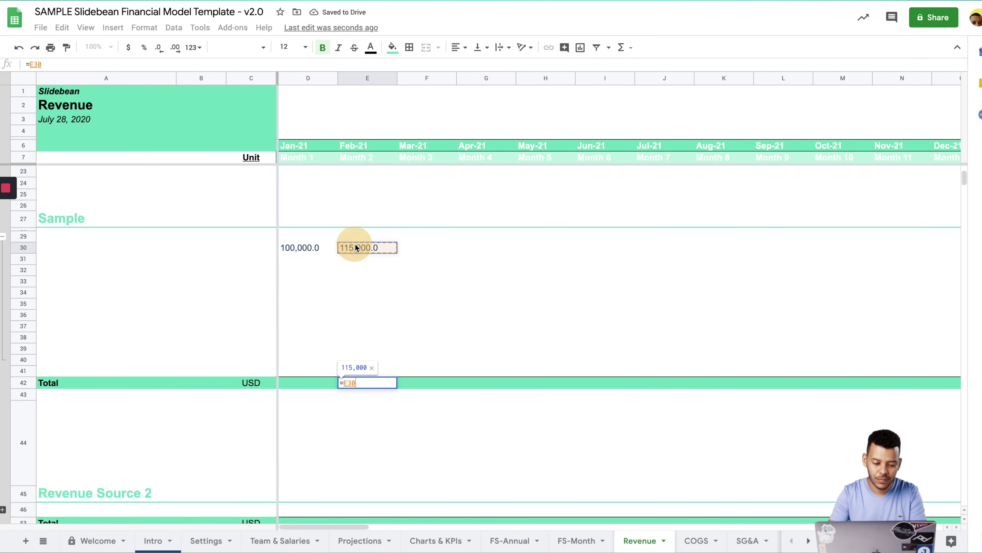
key("Return")
key("Up")
key("super+c")
key("Left")
key("super+v")
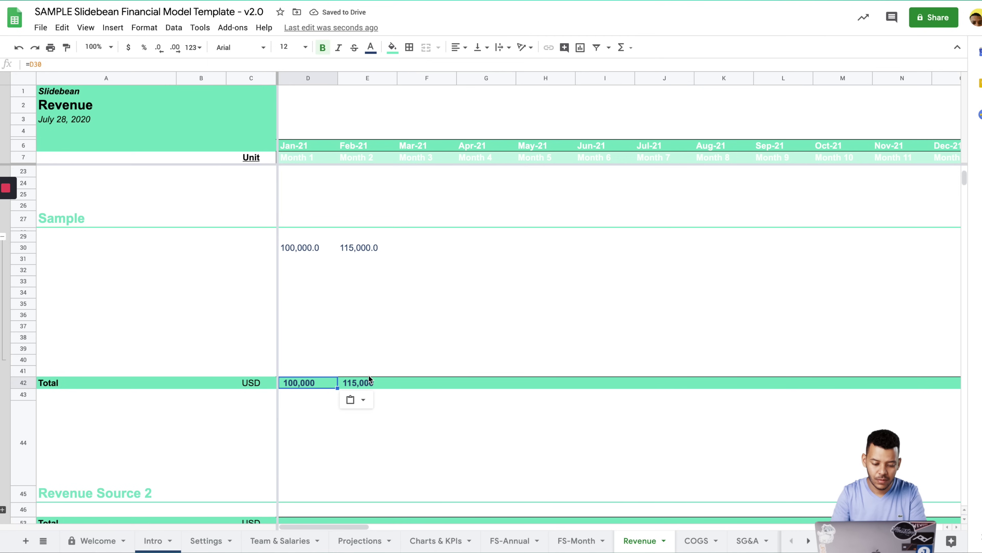
- Copy the February cells E30:E42 across all remaining months of the Sample section through Dec-27 in column CI
left_click_drag(362, 248, 362, 381)
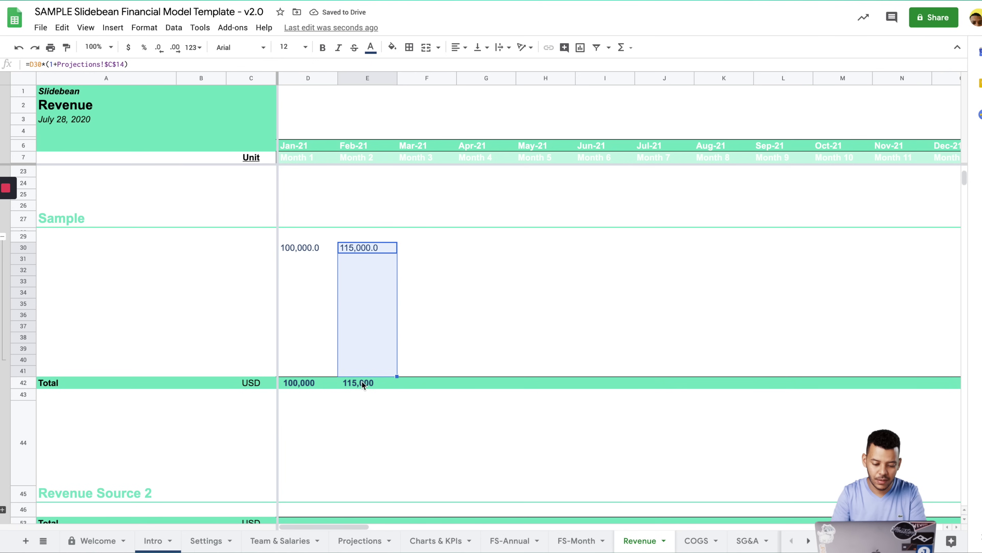
key("super+c")
scroll(538, 362, "right", 20)
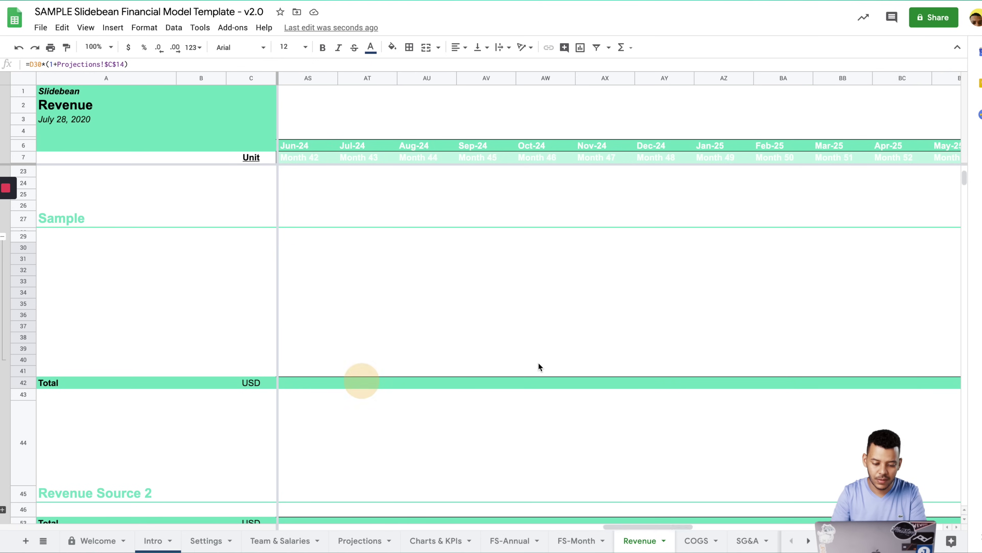
left_click(923, 381, "shift")
key("super+v")
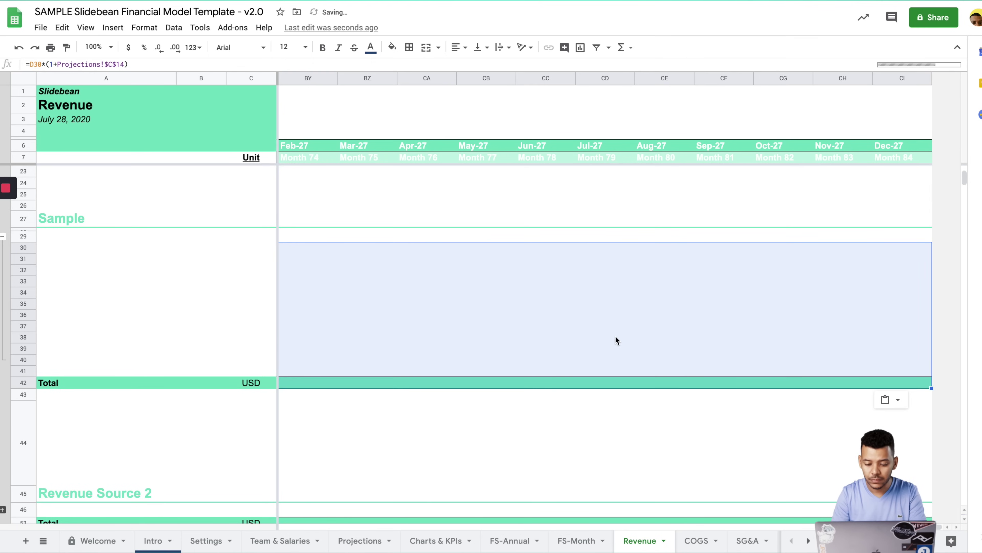
left_click(636, 338)
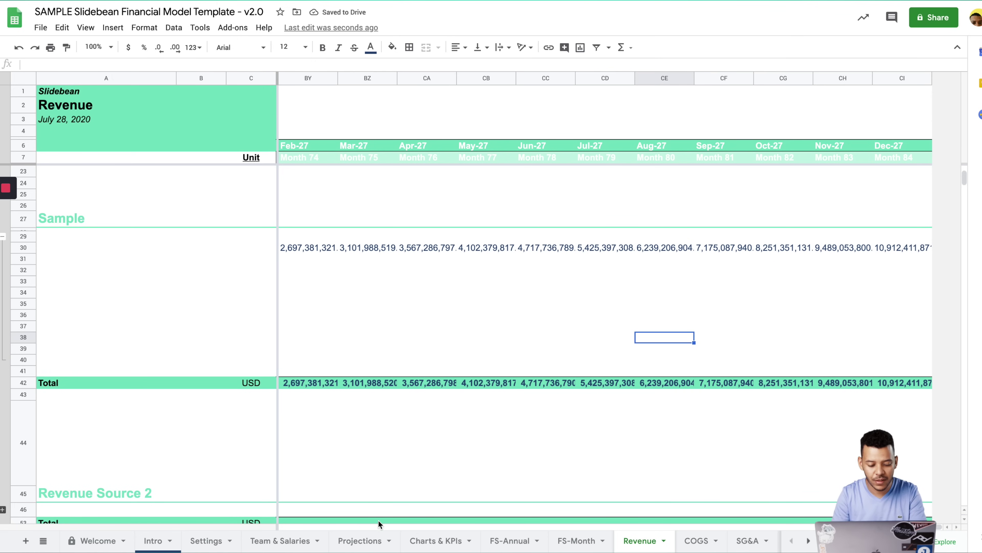
- Look over the Charts & KPIs sheet's capital figures and charts, and set Monthly Revenue on the Projections sheet to 10,000
left_click(432, 541)
left_click(420, 312)
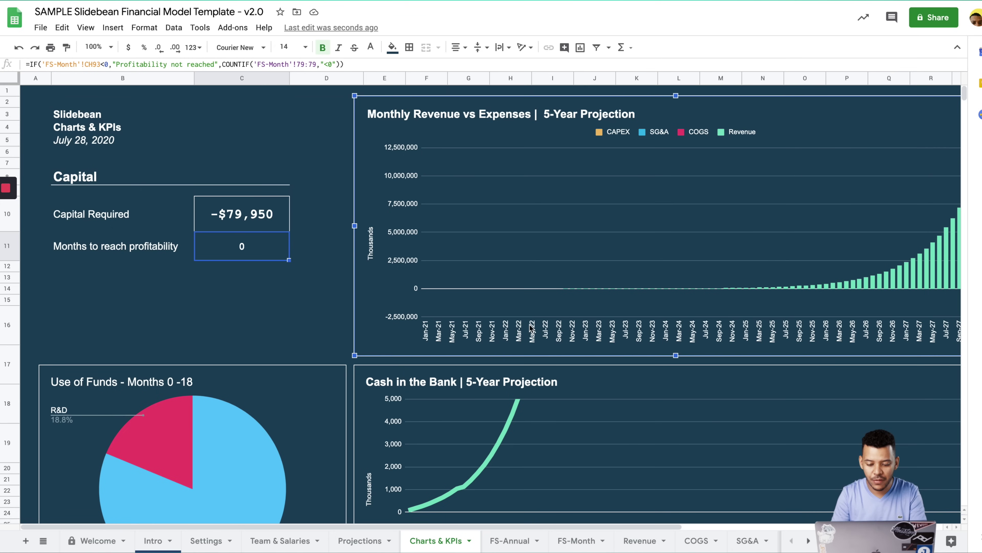
scroll(760, 268, "left", 5)
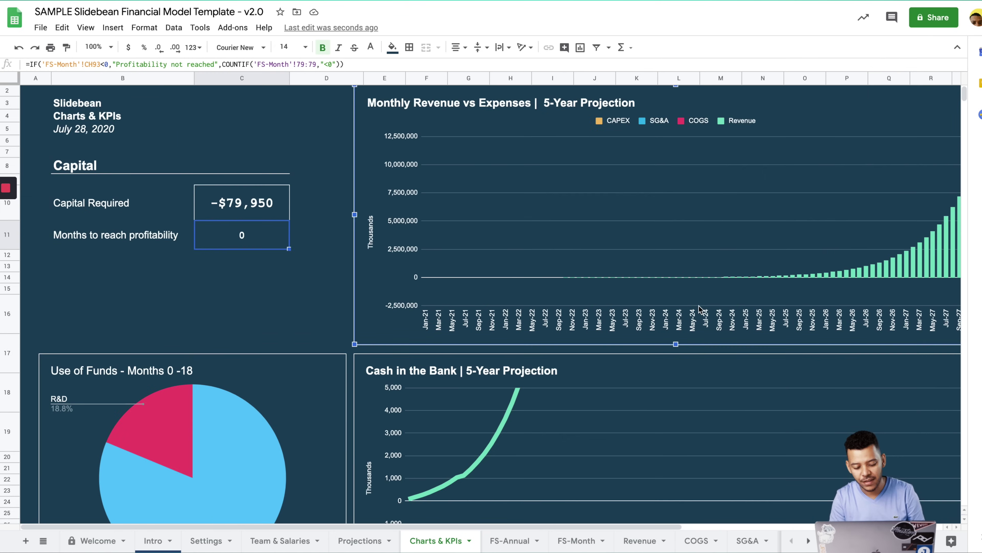
scroll(699, 305, "down", 2)
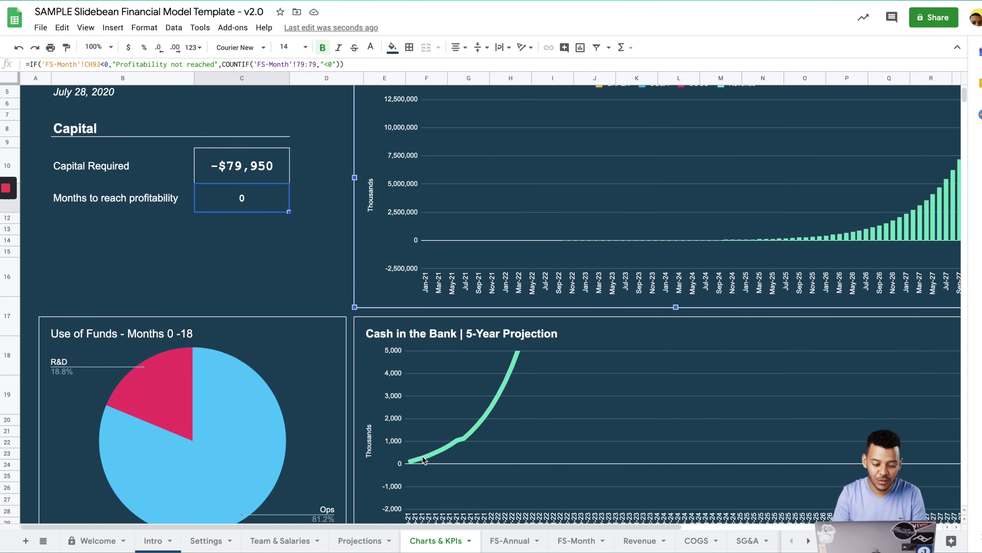
left_click(359, 541)
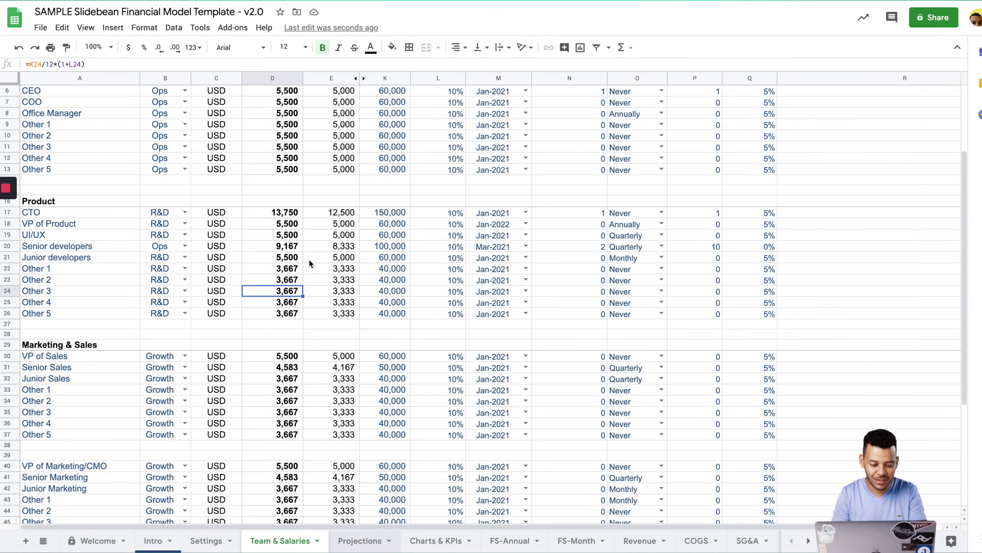
left_click(355, 240)
type("10000")
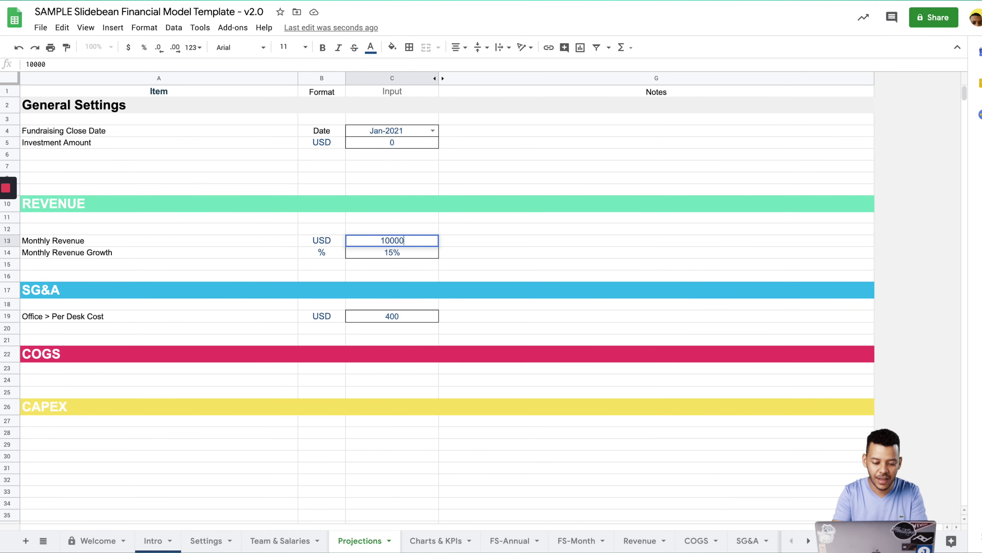
key("Return")
left_click(520, 316)
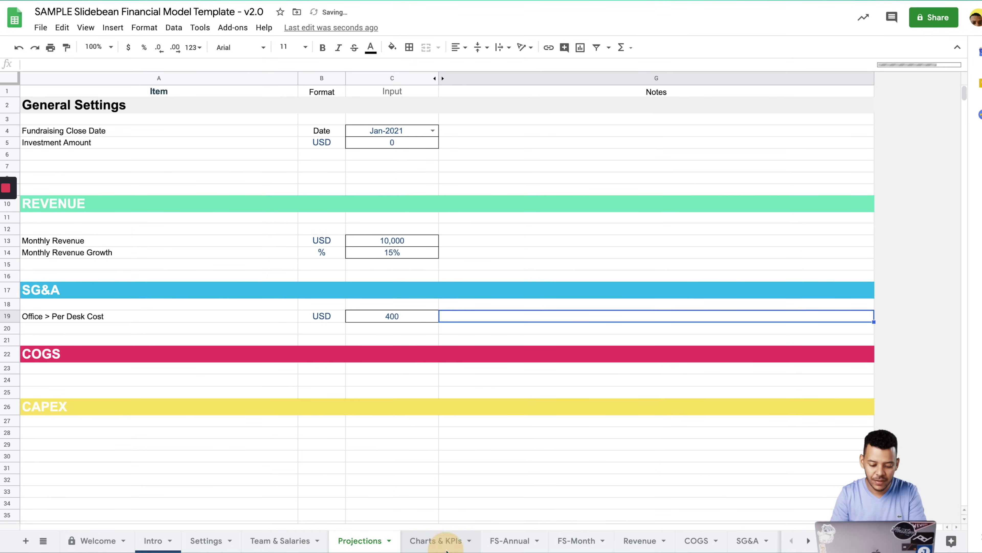
- Review how the Charts & KPIs sheet's Capital figures, Monthly Revenue vs Expenses chart and Cash in the Bank chart respond to the revenue change
left_click(445, 541)
scroll(446, 348, "down", 1)
left_click(446, 356)
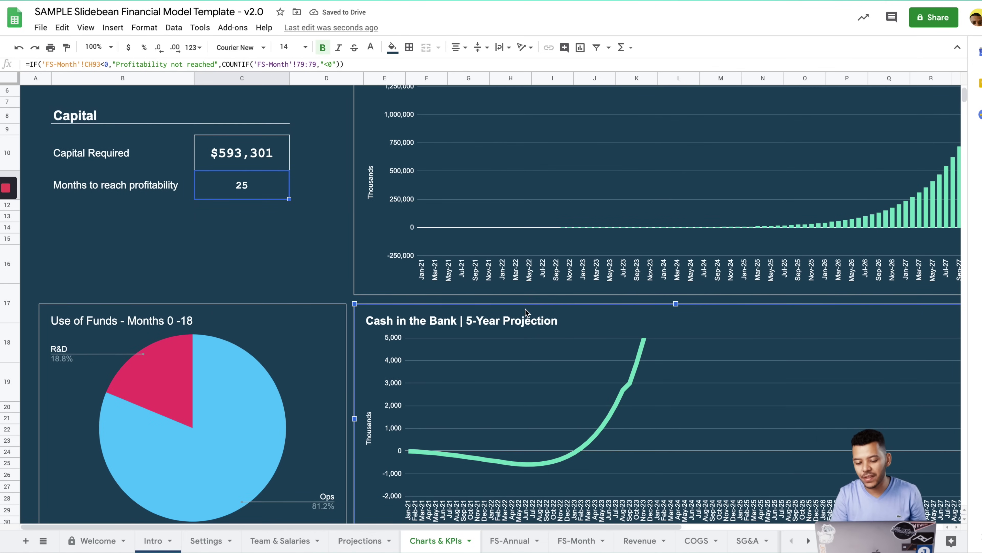
scroll(530, 339, "up", 3)
left_click(543, 299)
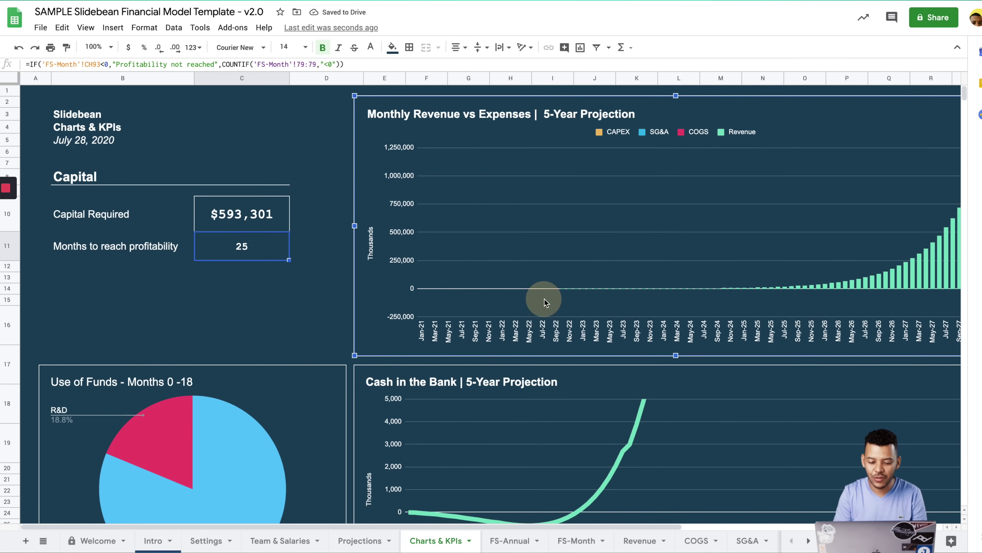
scroll(519, 309, "down", 3)
scroll(518, 247, "up", 1)
scroll(518, 248, "down", 1)
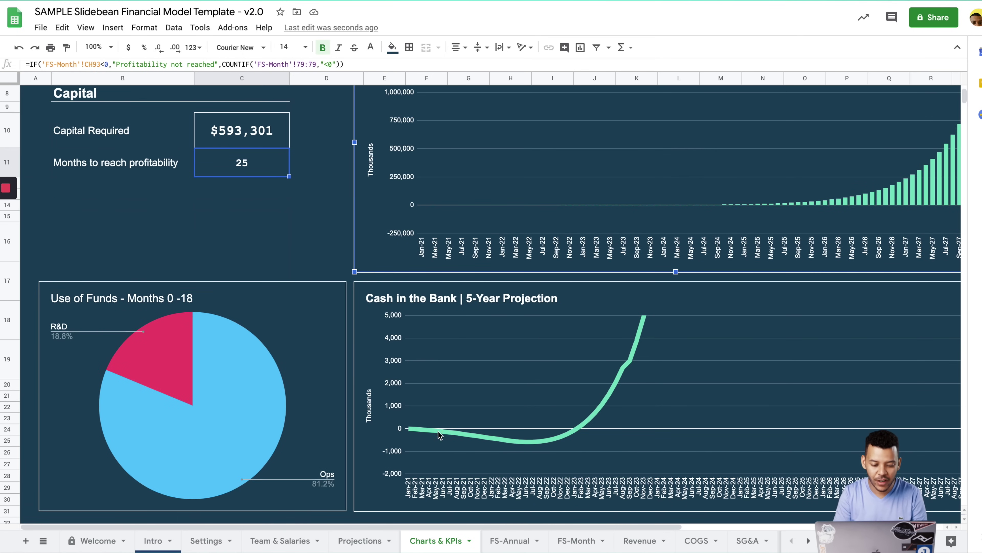
- Examine points on the Cash in the Bank curve, the Capital Required and Months to reach profitability cells, and the Projections inputs
left_click(441, 431)
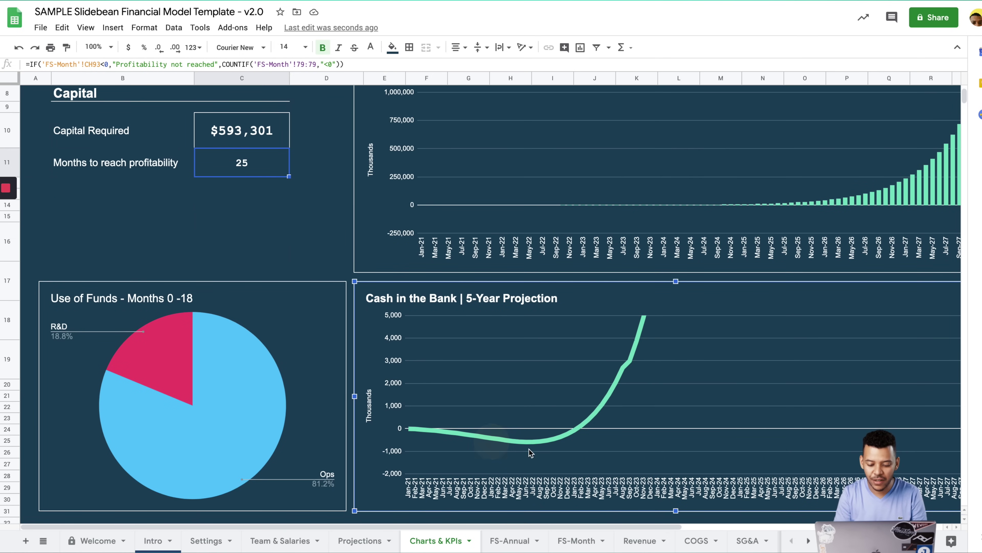
mouse_move(536, 447)
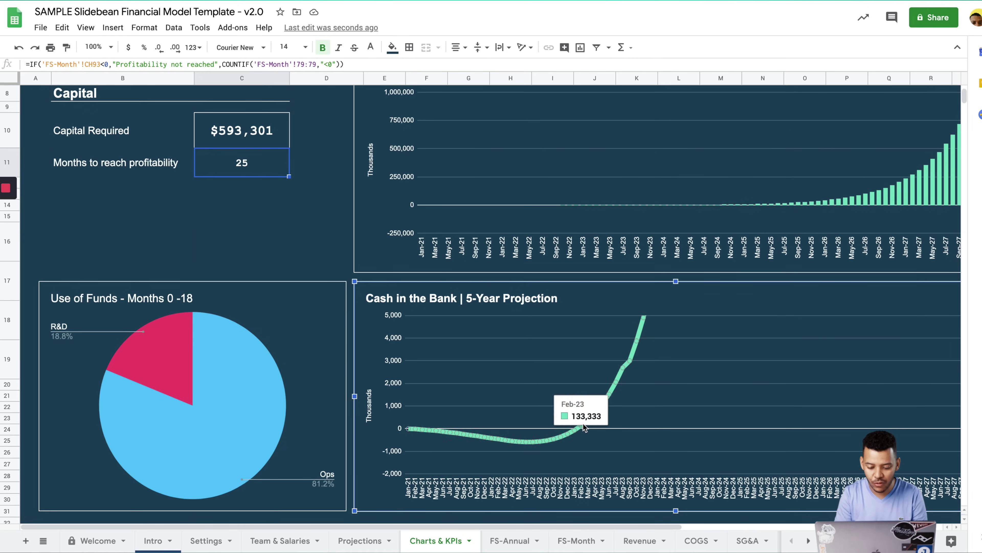
mouse_move(589, 420)
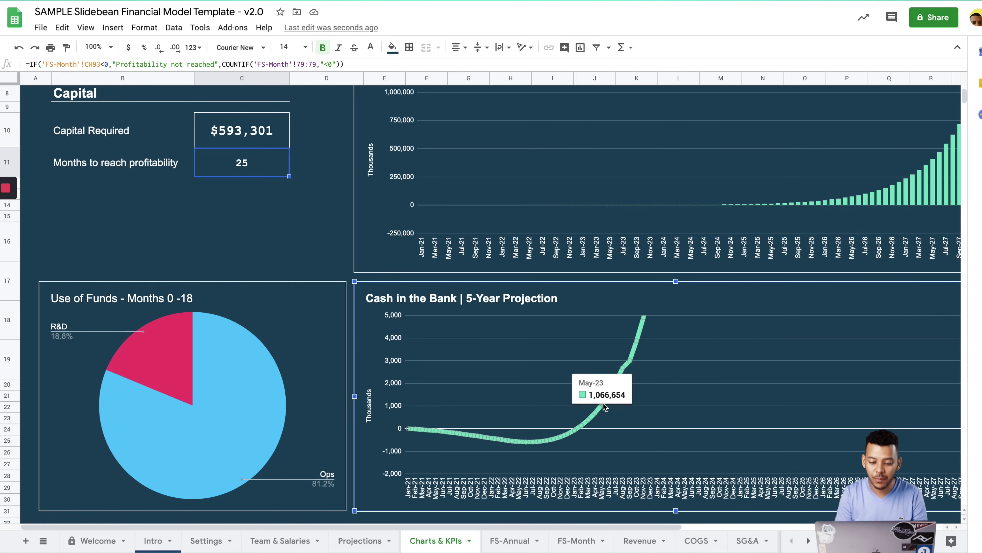
scroll(604, 402, "up", 1)
left_click(213, 166)
scroll(262, 175, "up", 3)
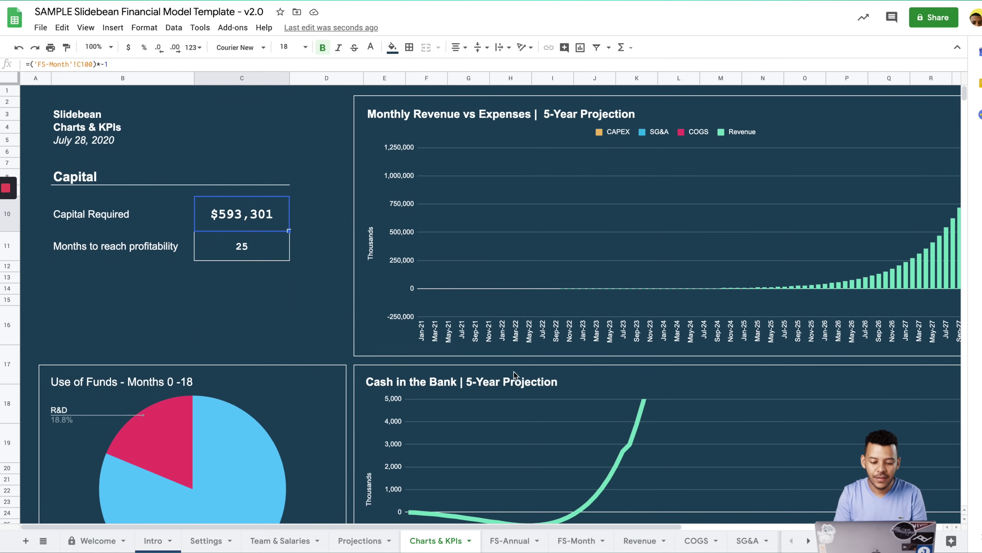
scroll(521, 426, "down", 1)
scroll(503, 472, "down", 1)
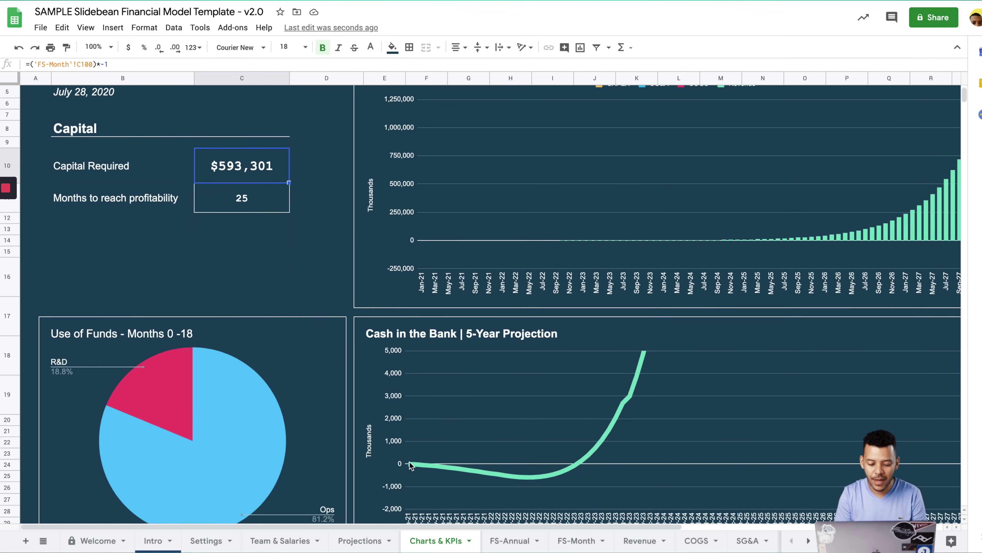
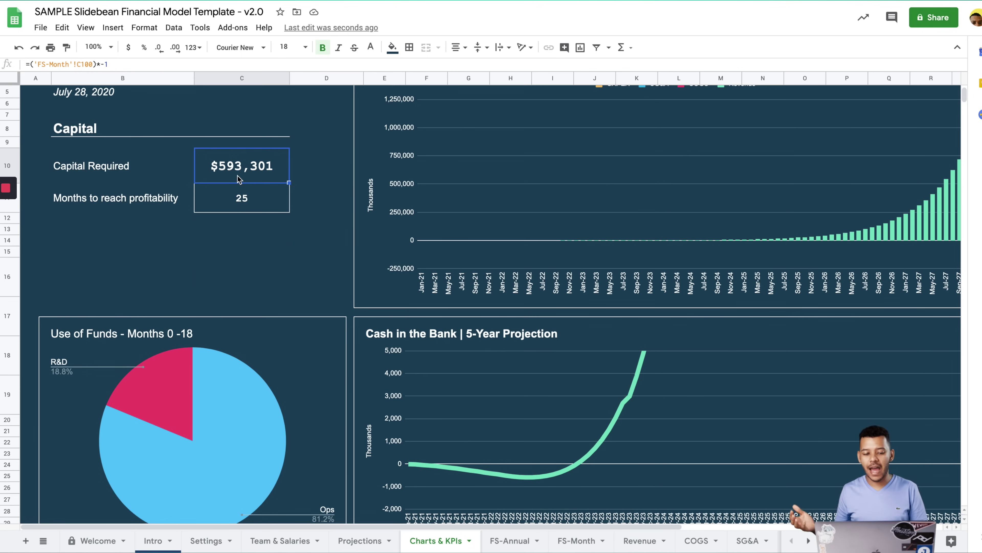
left_click(266, 205)
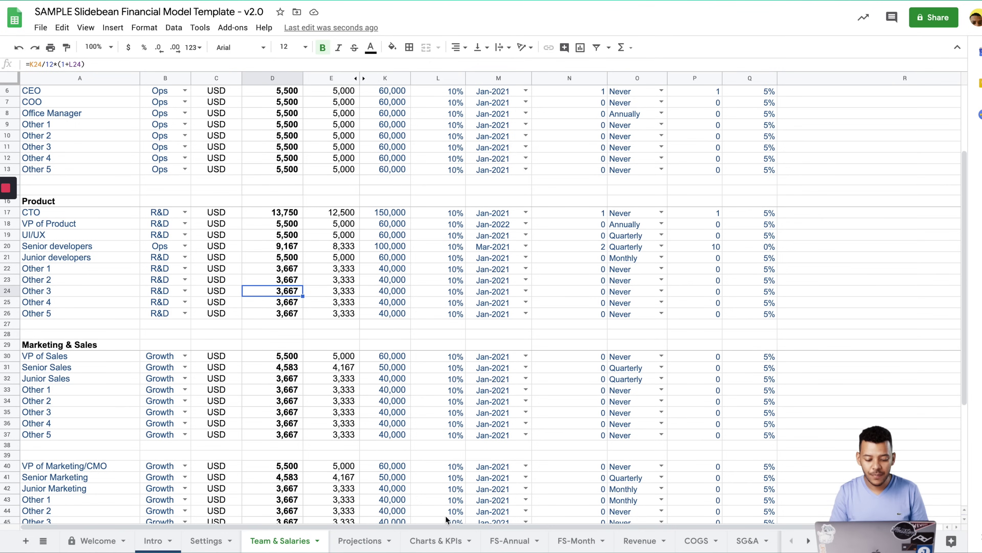
left_click(375, 541)
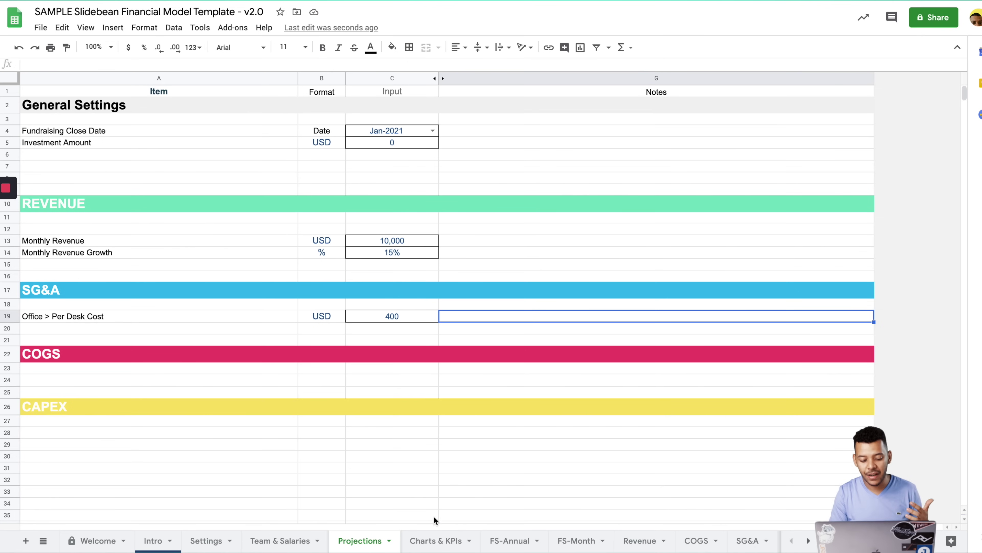
left_click(430, 539)
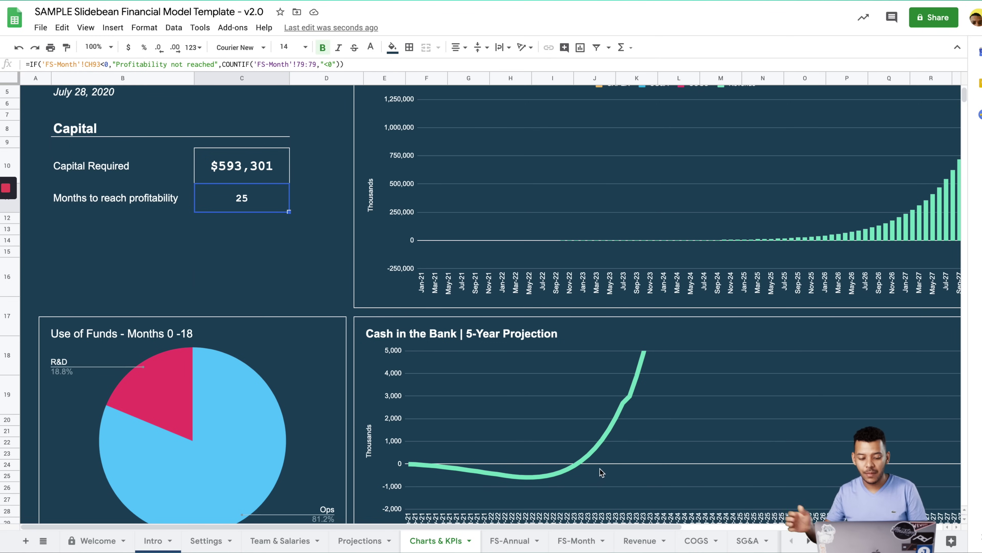
- Clear the labels, formats and values in rows 12 to 14 of the Projections sheet's REVENUE section
left_click(377, 542)
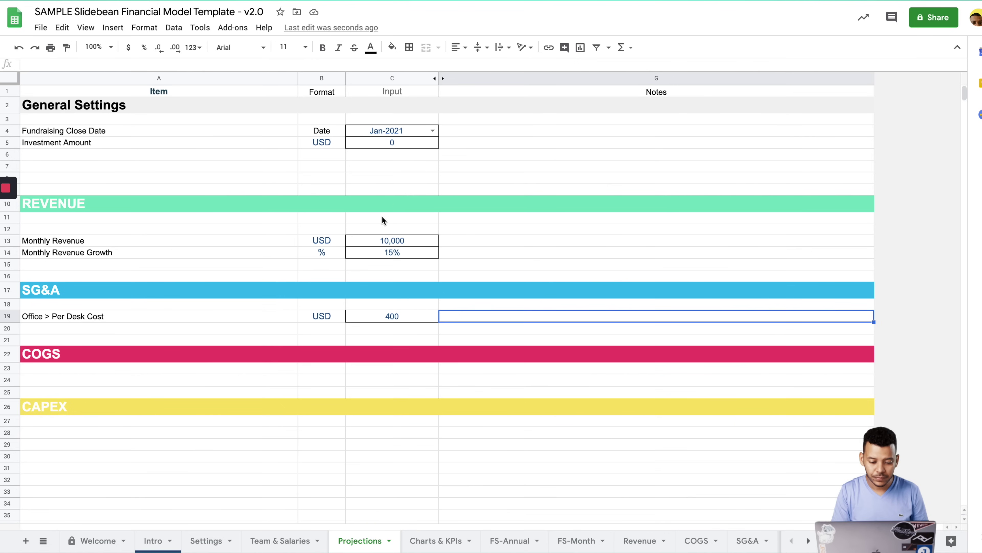
left_click_drag(296, 228, 472, 249)
key("Delete")
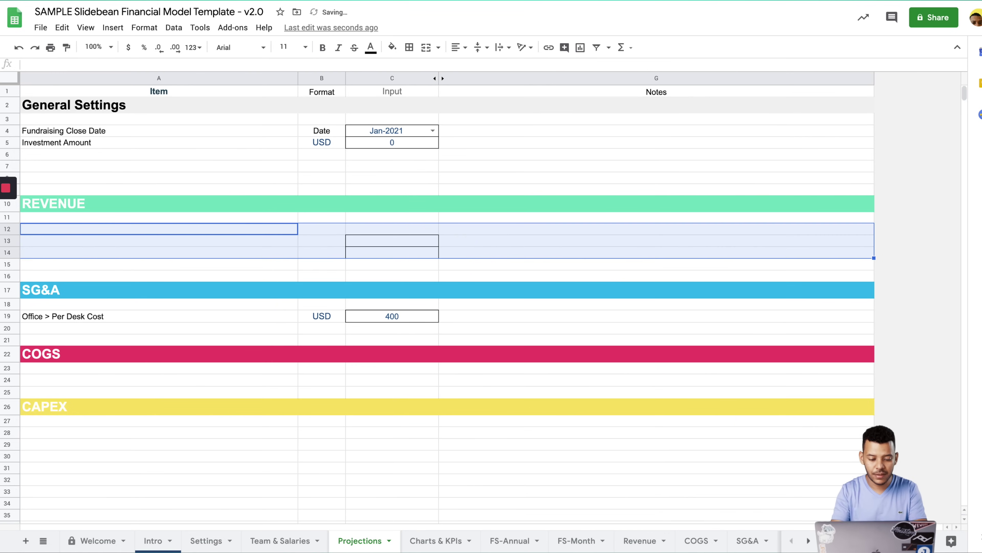
left_click(459, 328)
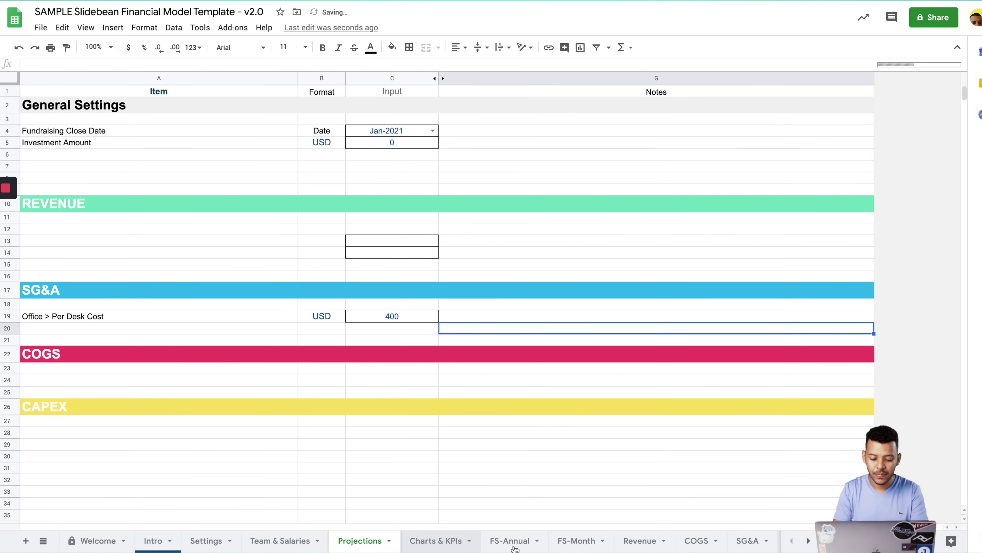
- Check the FS-Month income statement and the Revenue sheet's Consolidated Revenue, Sample and Total rows for the effect of the cleared inputs
left_click(441, 541)
left_click(576, 543)
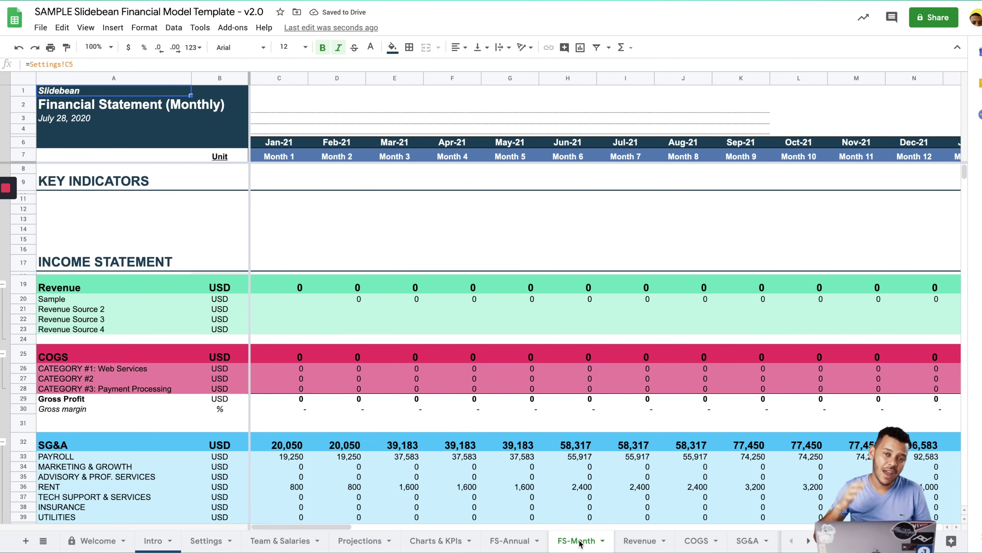
scroll(625, 484, "down", 1)
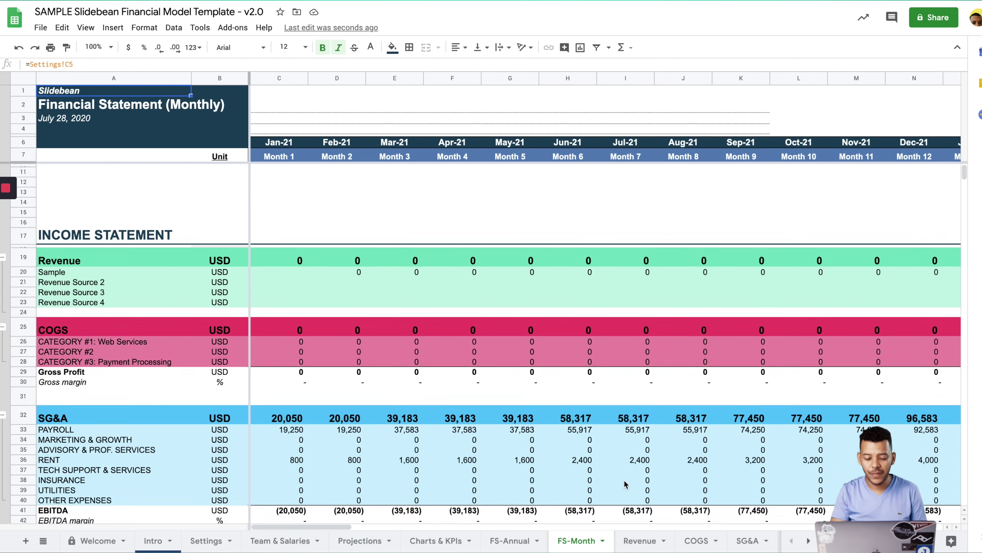
left_click(640, 540)
left_click(623, 348)
scroll(473, 275, "up", 3)
scroll(473, 275, "up", 3)
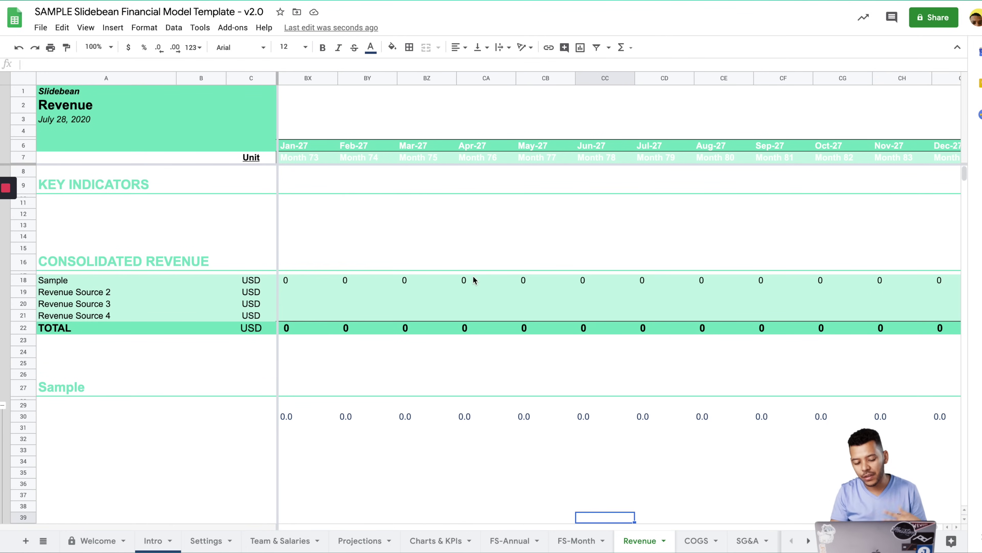
scroll(374, 276, "left", 15)
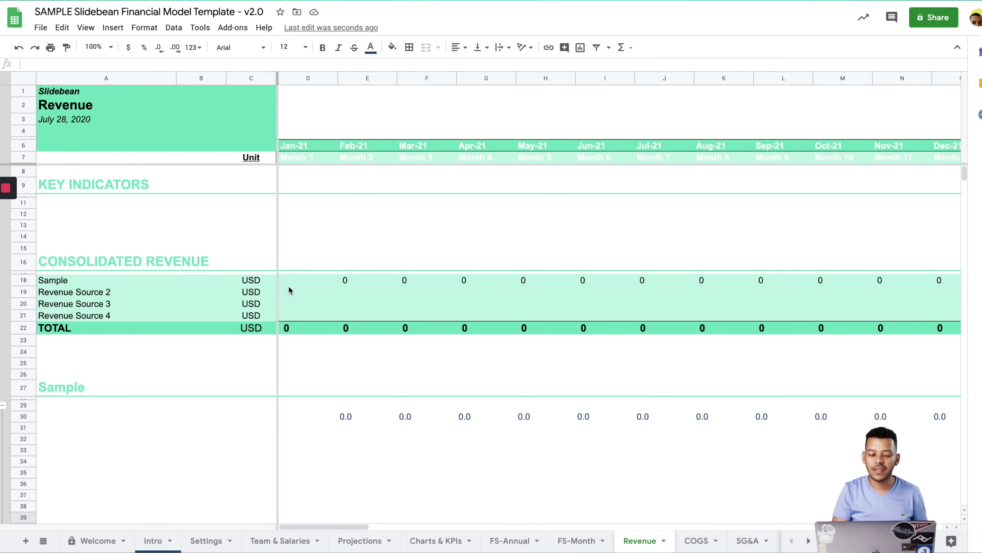
scroll(123, 340, "down", 10)
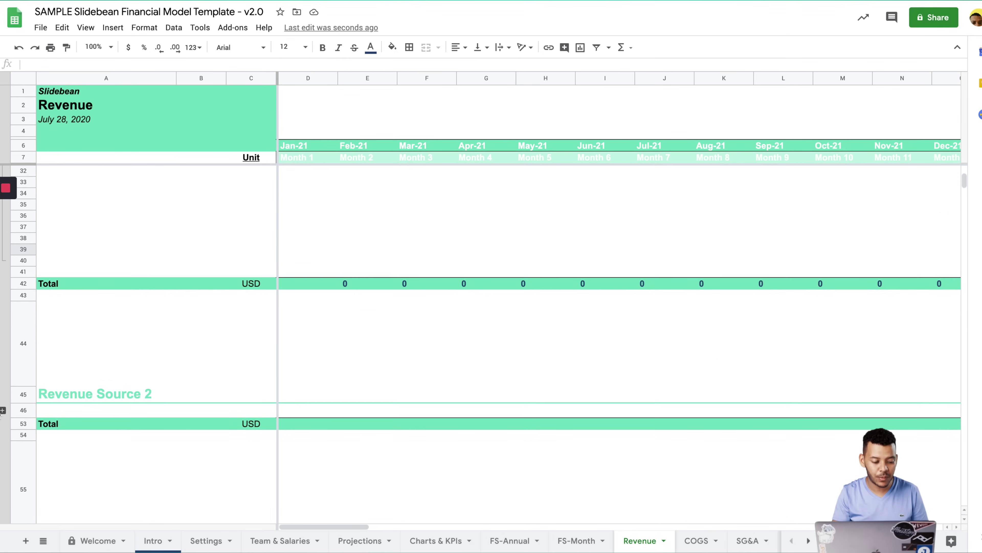
- Expand the collapsed rows 47 to 52 under Revenue Source 2 and look over the Revenue Source 3 and 4 sections
left_click(3, 410)
scroll(93, 426, "down", 10)
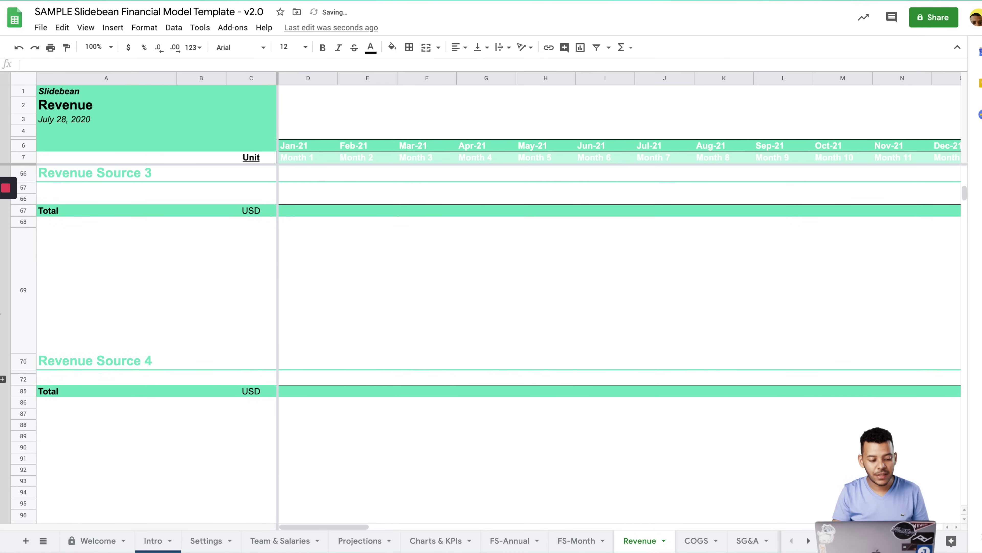
scroll(65, 228, "up", 10)
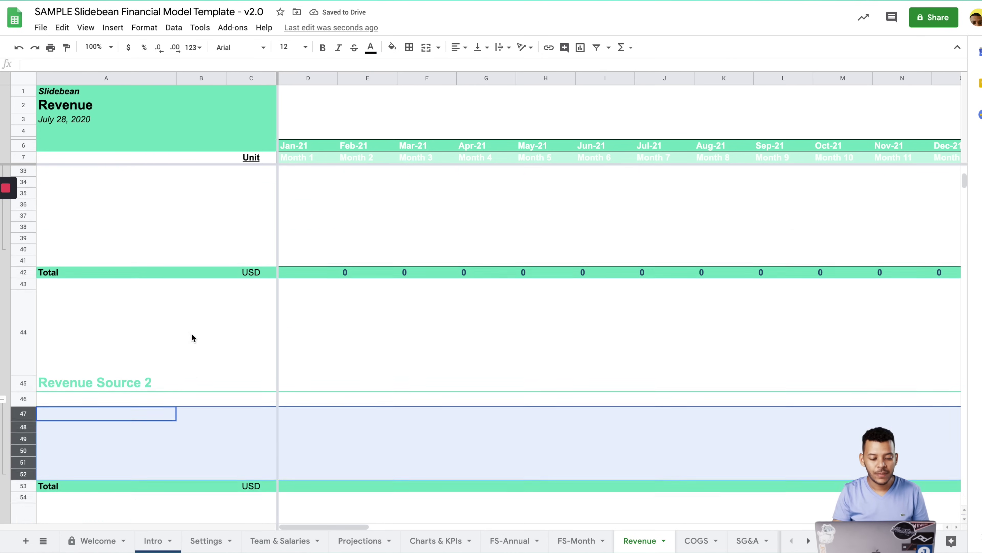
- Examine the Revenue sheet's calculation rows in the Sample and Revenue Source 2 sections, and open the COGS sheet
scroll(157, 292, "up", 1)
left_click(154, 298)
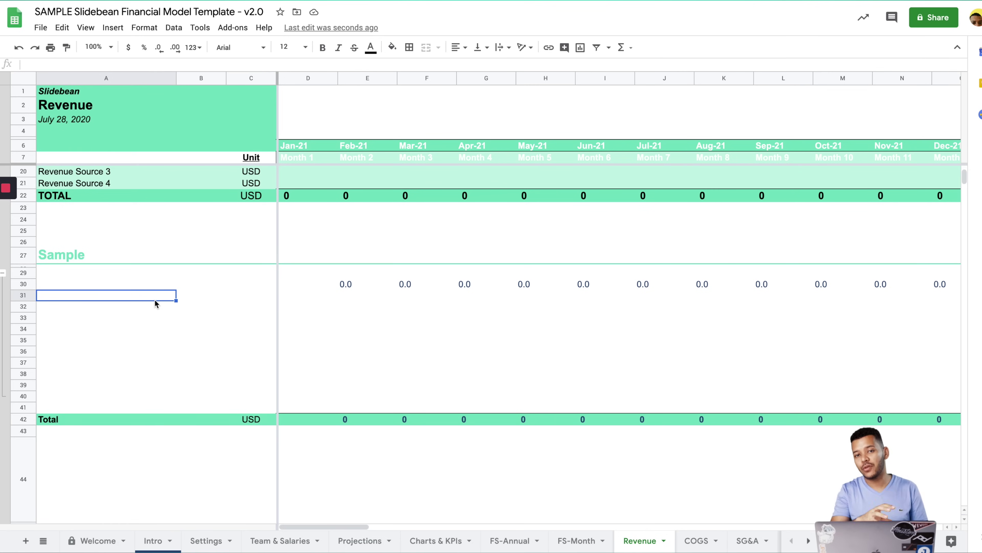
scroll(191, 321, "down", 5)
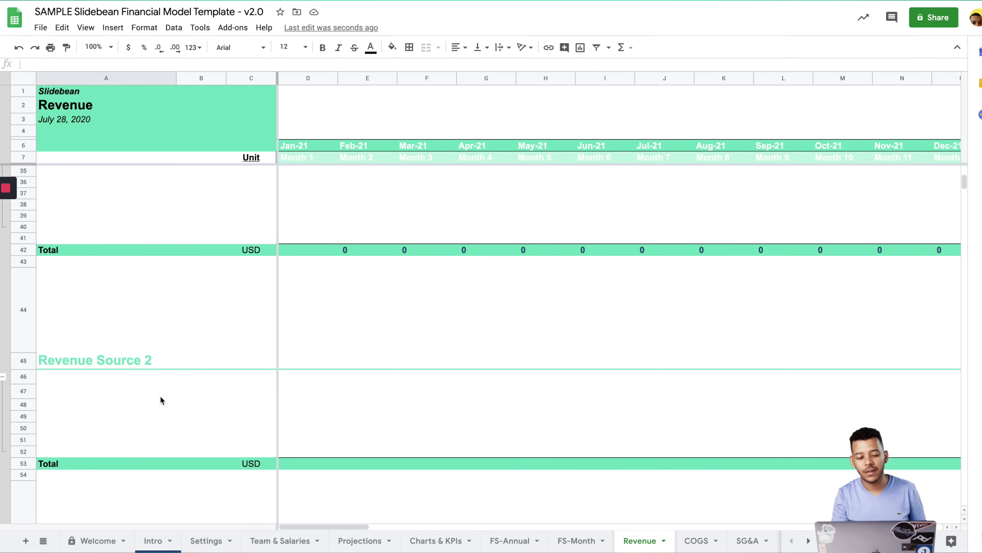
scroll(229, 368, "up", 4)
scroll(208, 274, "up", 1)
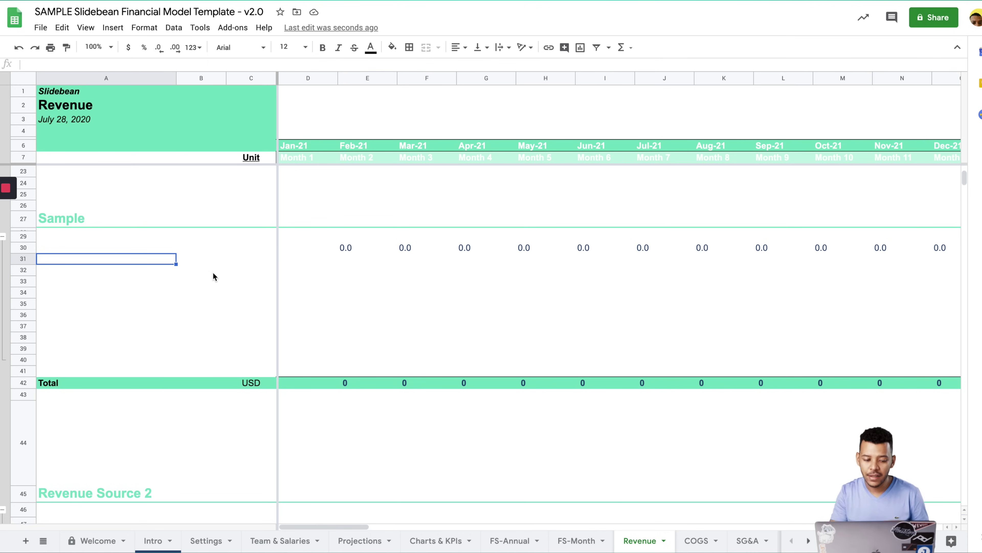
scroll(452, 382, "down", 1)
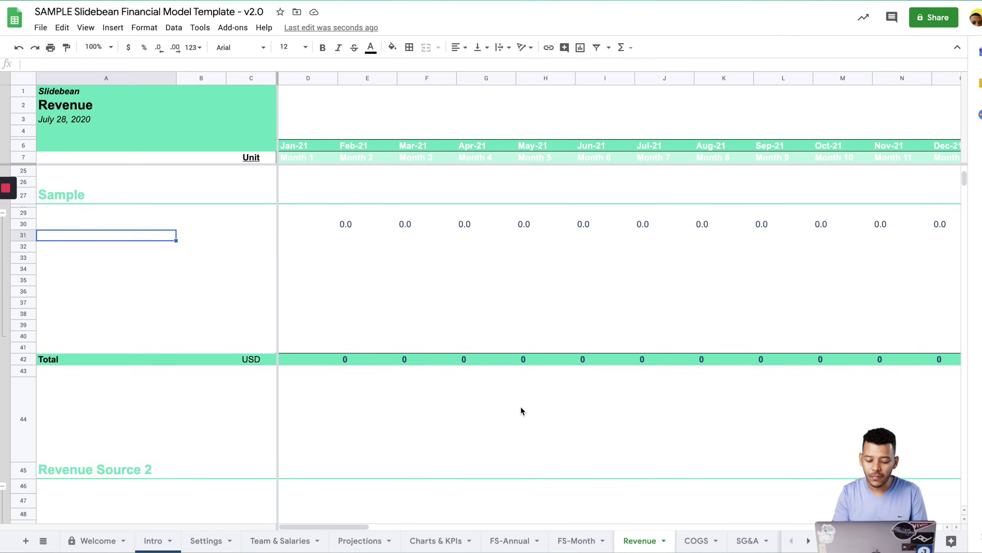
left_click(709, 541)
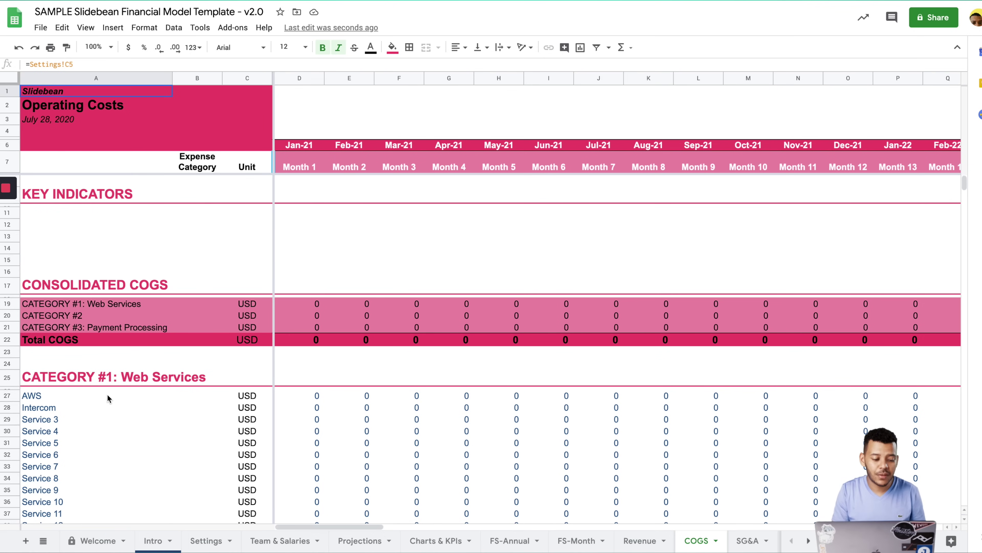
- Review the AWS, Intercom and numbered service rows under Category #1: Web Services on the COGS sheet
left_click(86, 401)
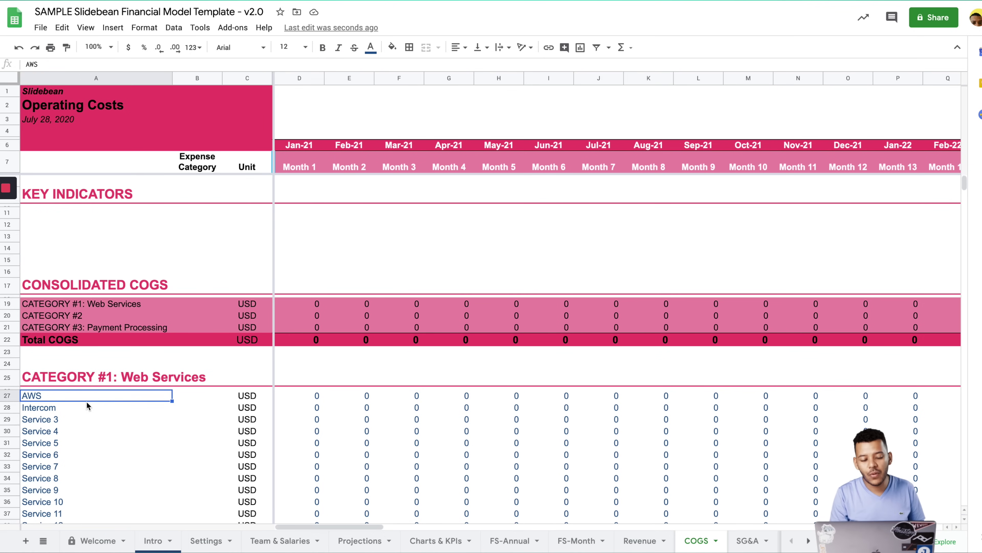
key("Down")
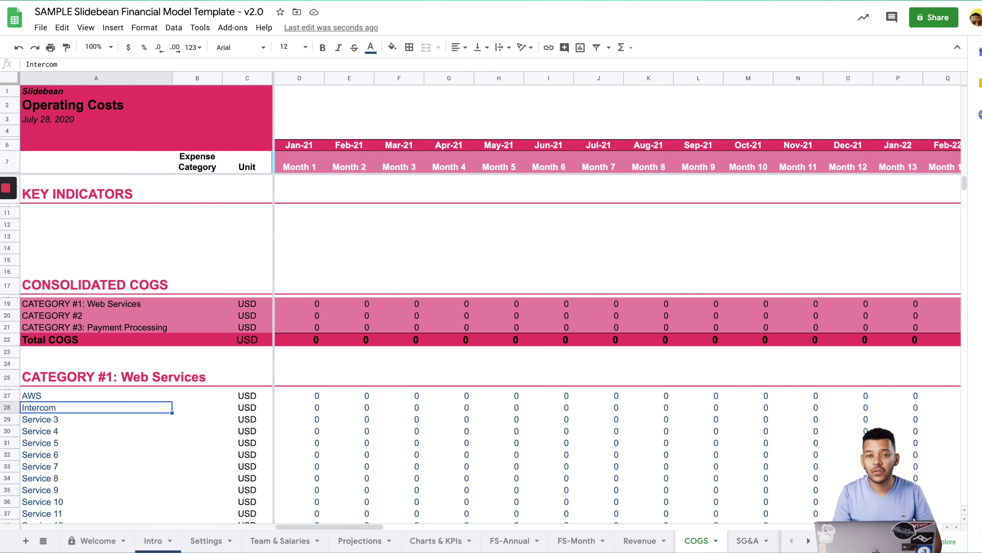
key("Down")
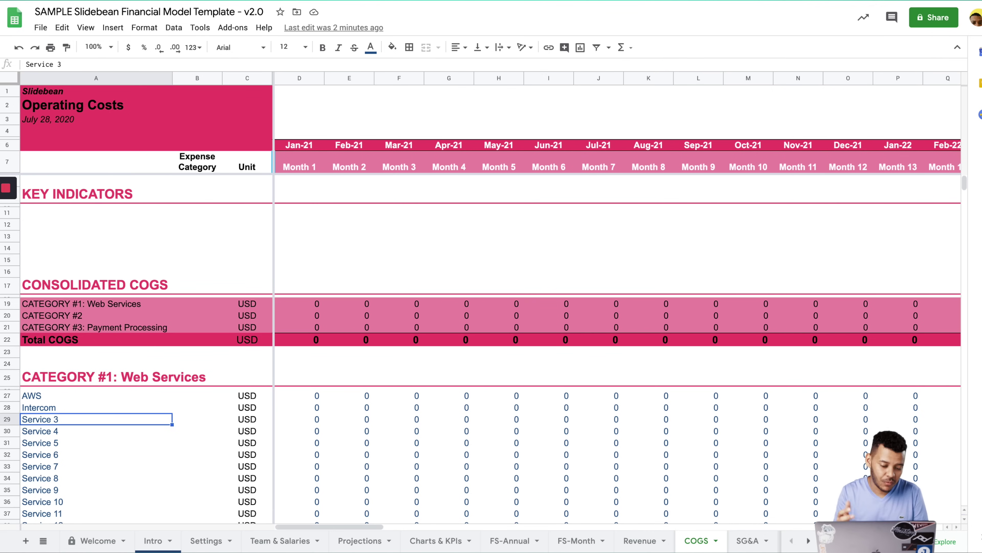
scroll(387, 360, "down", 2)
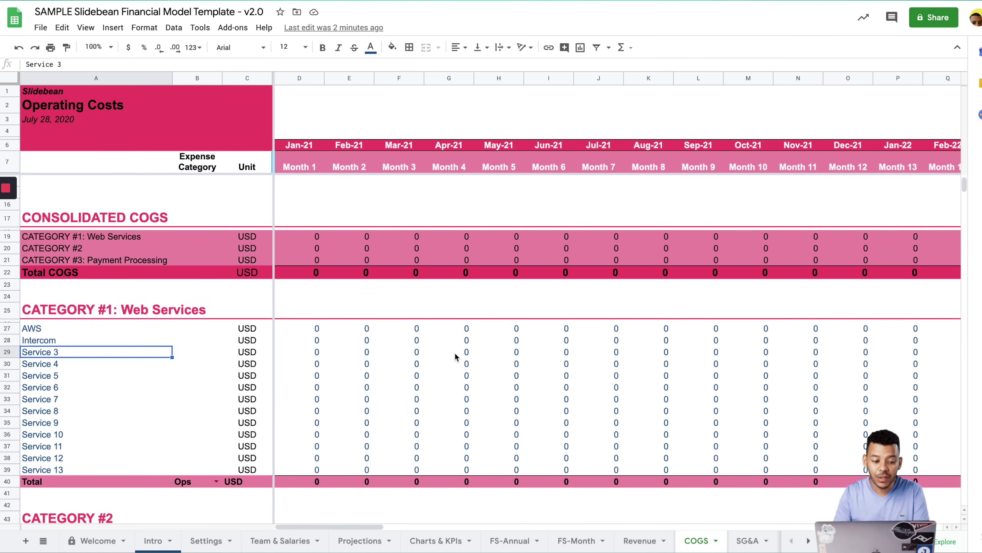
scroll(480, 342, "down", 5)
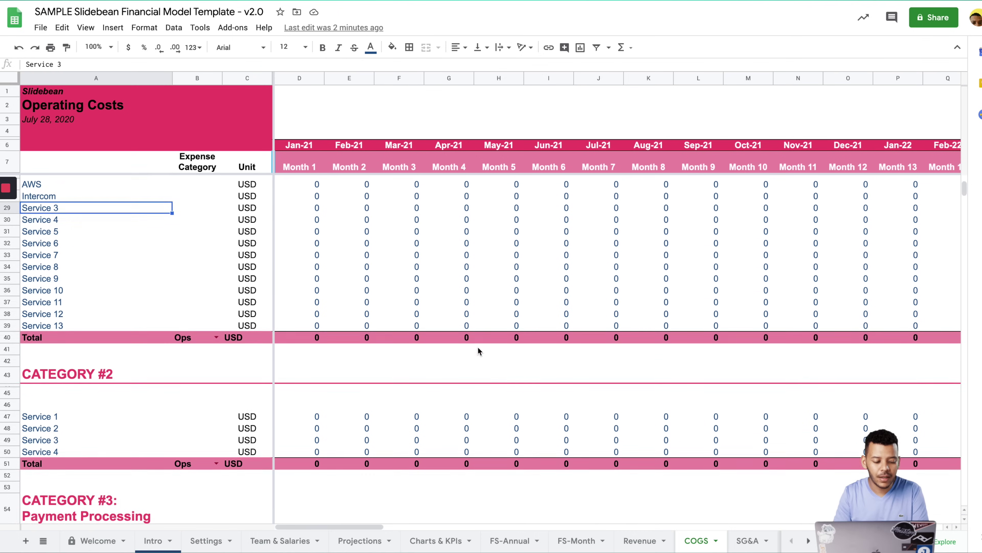
scroll(441, 345, "up", 3)
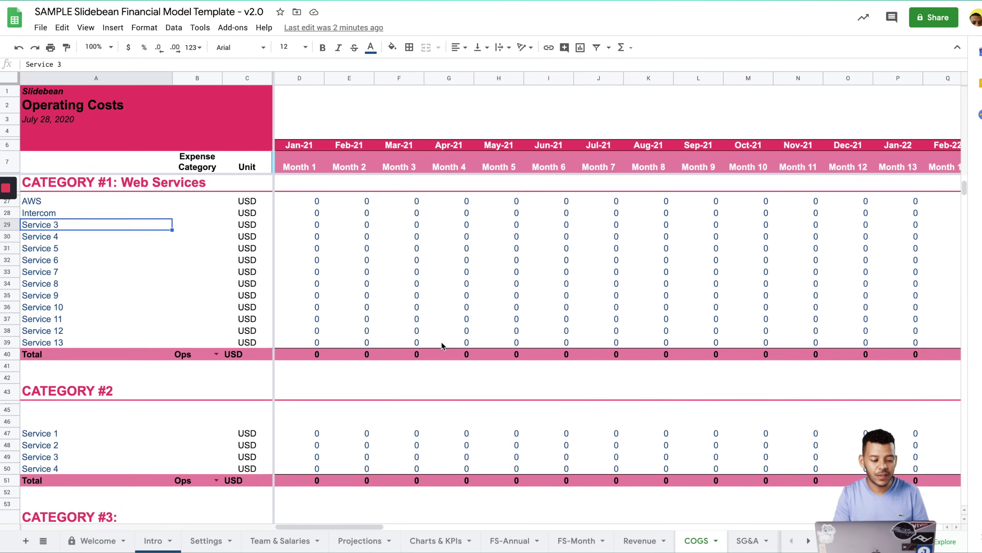
- Examine the three COGS category sections: Web Services, Category #2 and Payment Processing
left_click(157, 221)
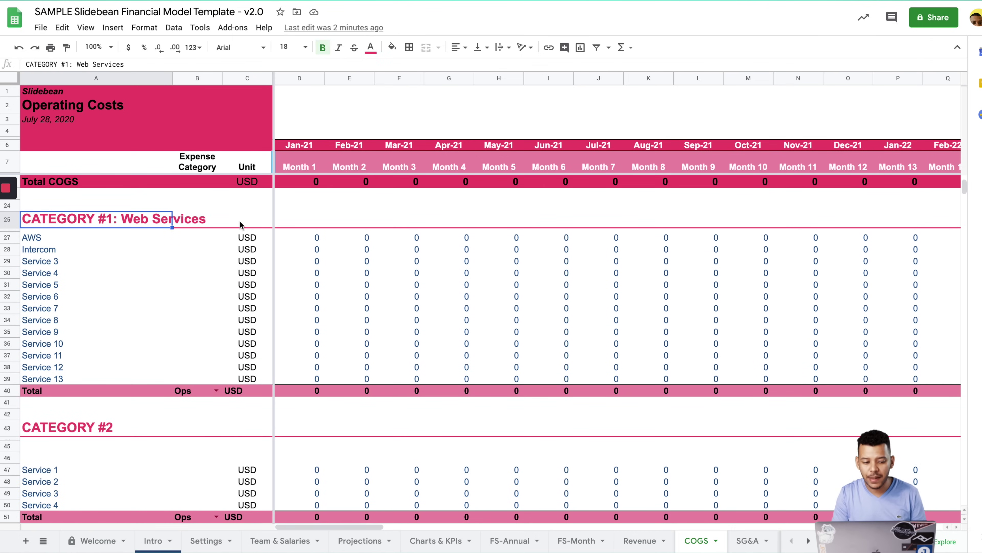
scroll(126, 389, "down", 1)
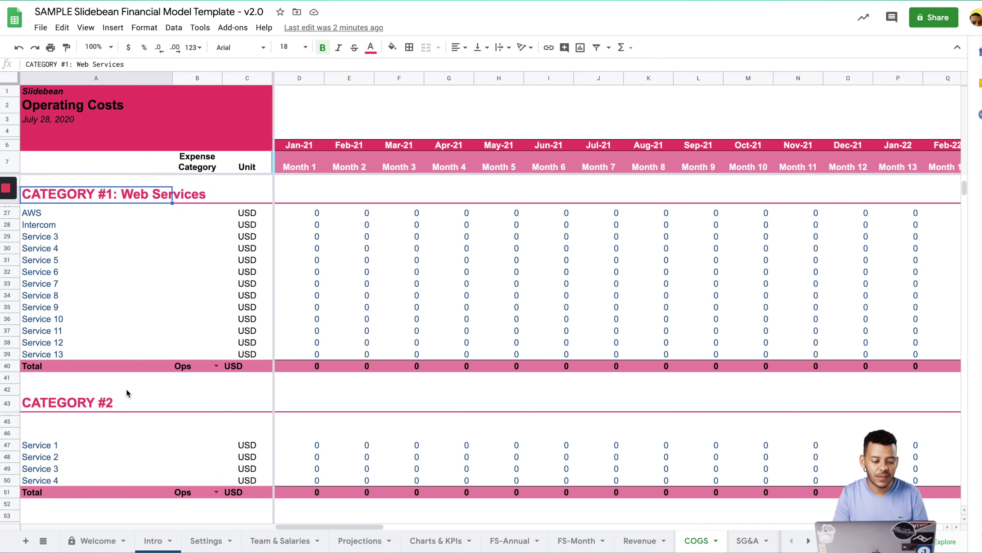
left_click(83, 407)
scroll(152, 418, "down", 3)
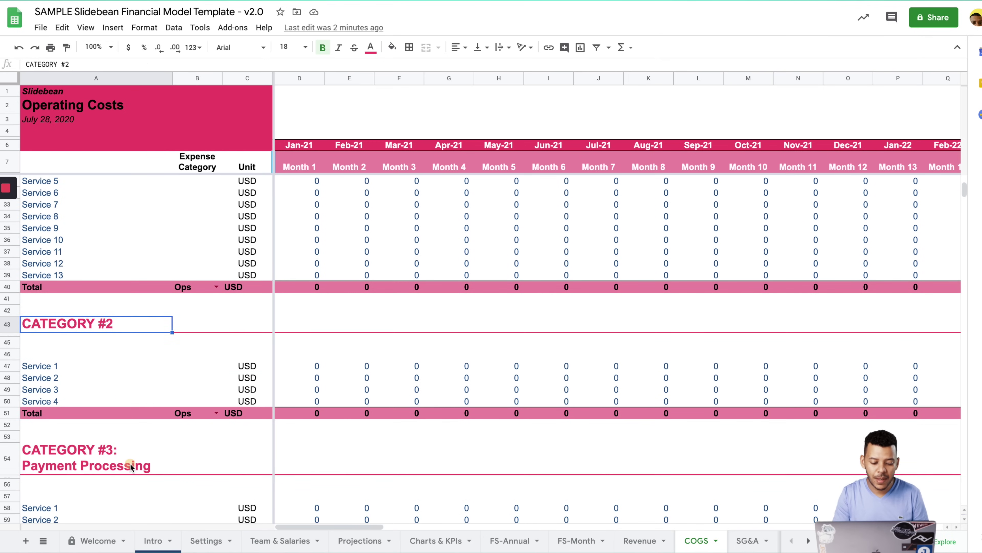
left_click(135, 465)
scroll(190, 426, "down", 2)
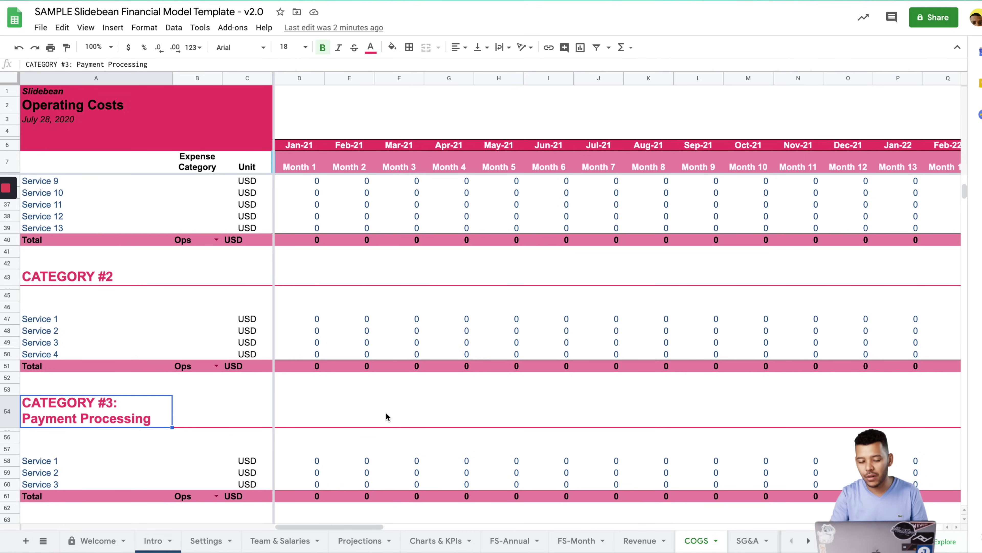
scroll(353, 368, "up", 1)
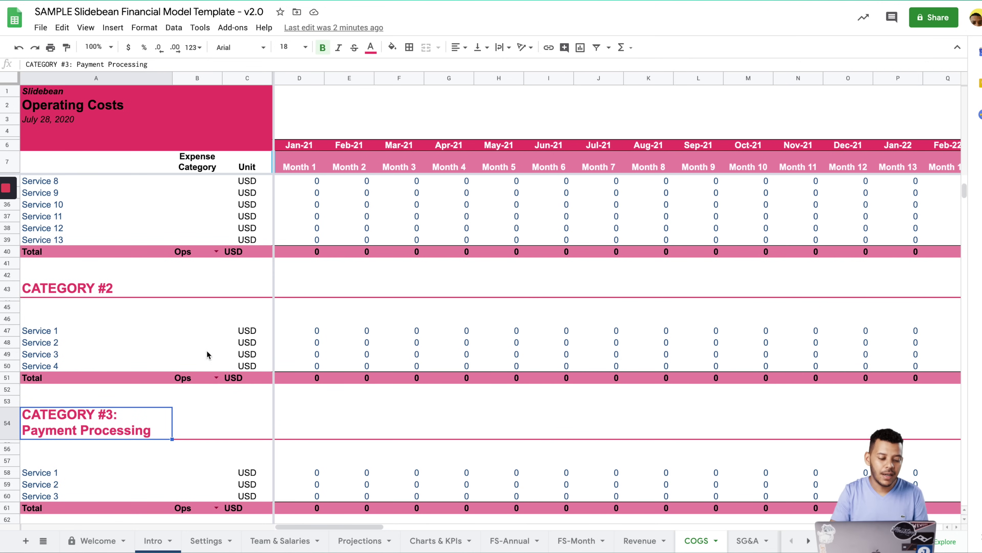
- Compare the Web Services rows with the category lines in the Consolidated COGS summary
scroll(316, 378, "up", 10)
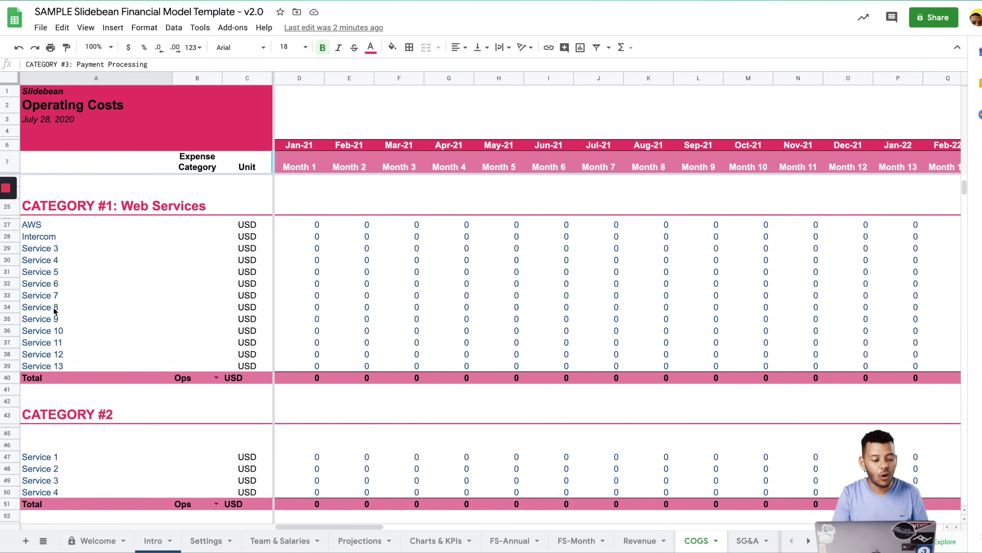
left_click(46, 330)
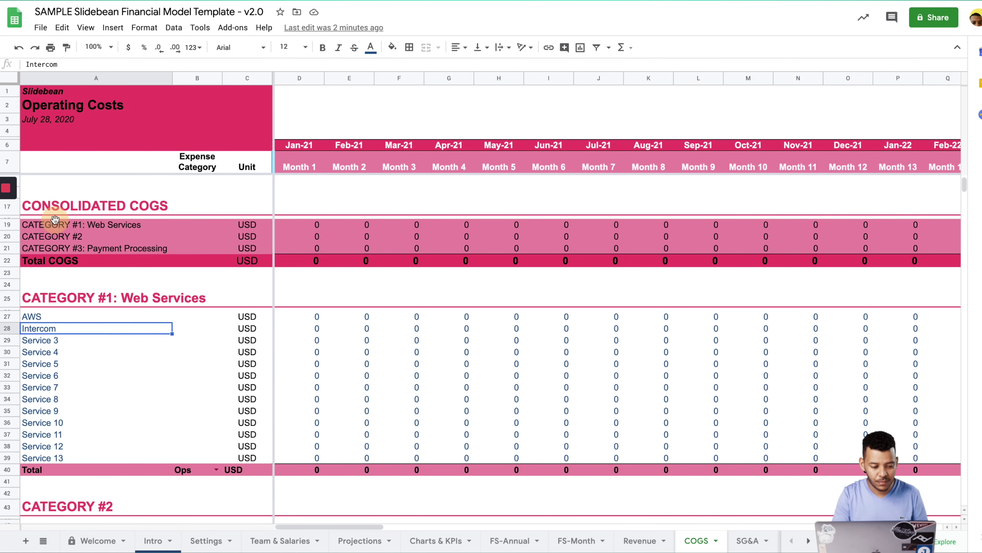
left_click(49, 225)
left_click(91, 380)
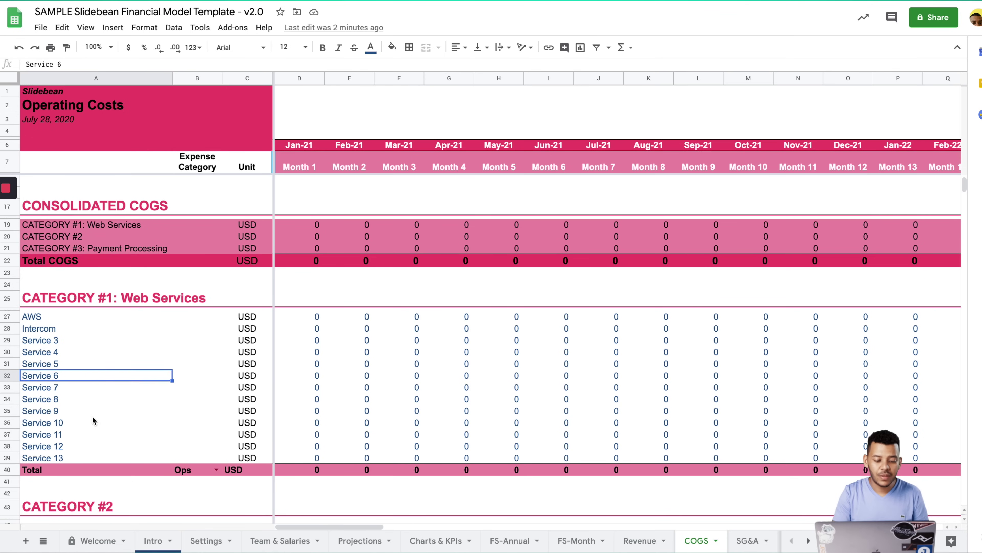
- Enter 40 as the AWS cost for Jan-21 and check the following month's formula
scroll(97, 426, "down", 3)
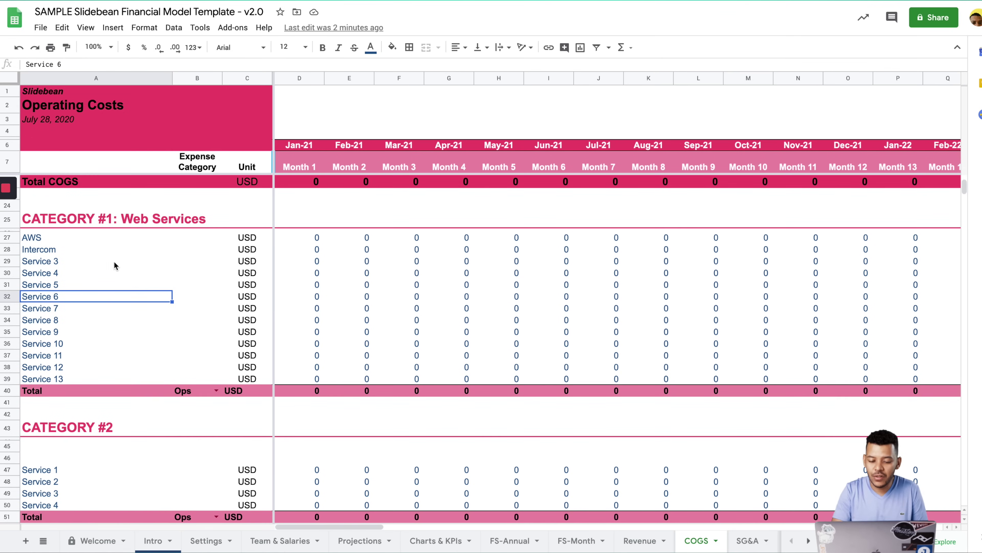
left_click(277, 238)
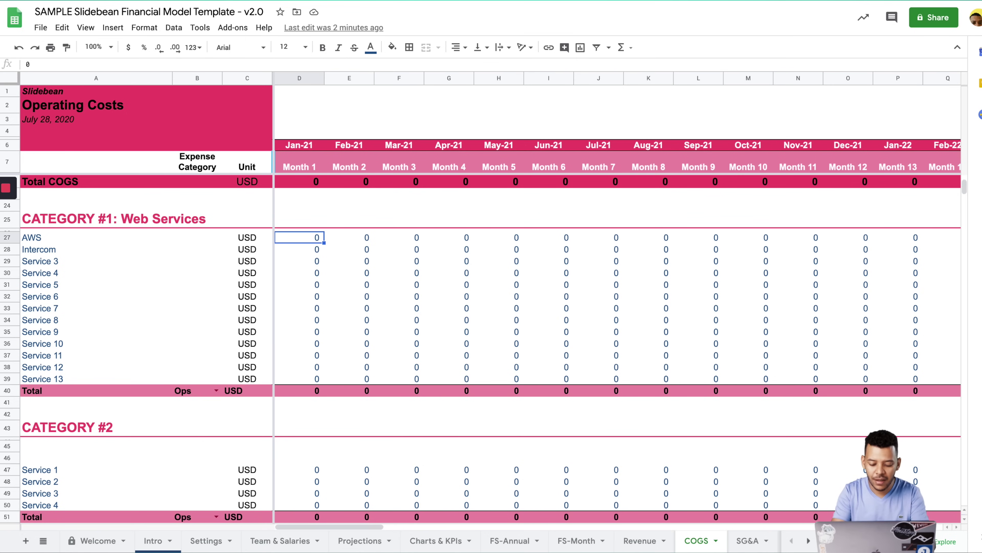
type("40")
key("Return")
key("Right")
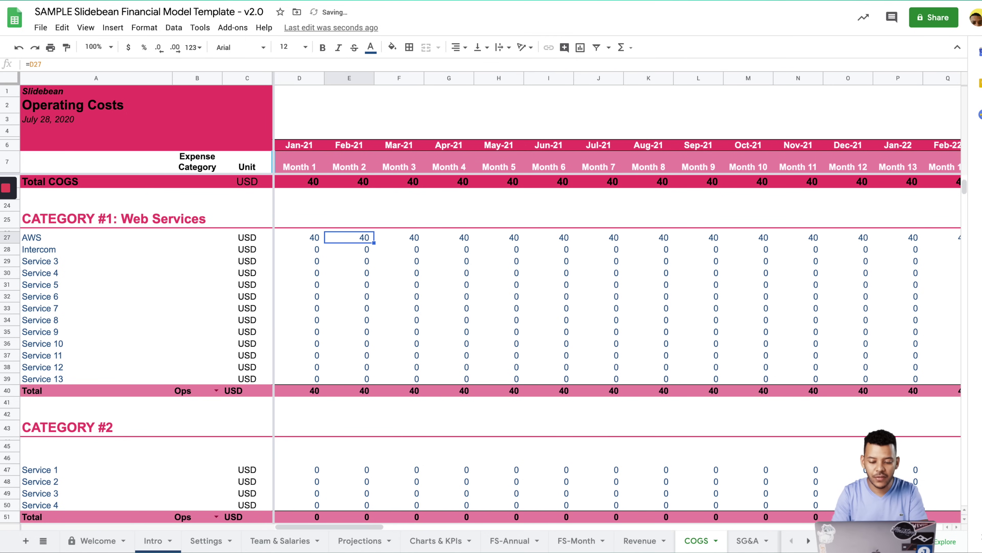
- Enter 150 as the Intercom cost for Jan-21
key("Down")
key("Left")
key("Left")
key("Left")
key("Right")
key("Right")
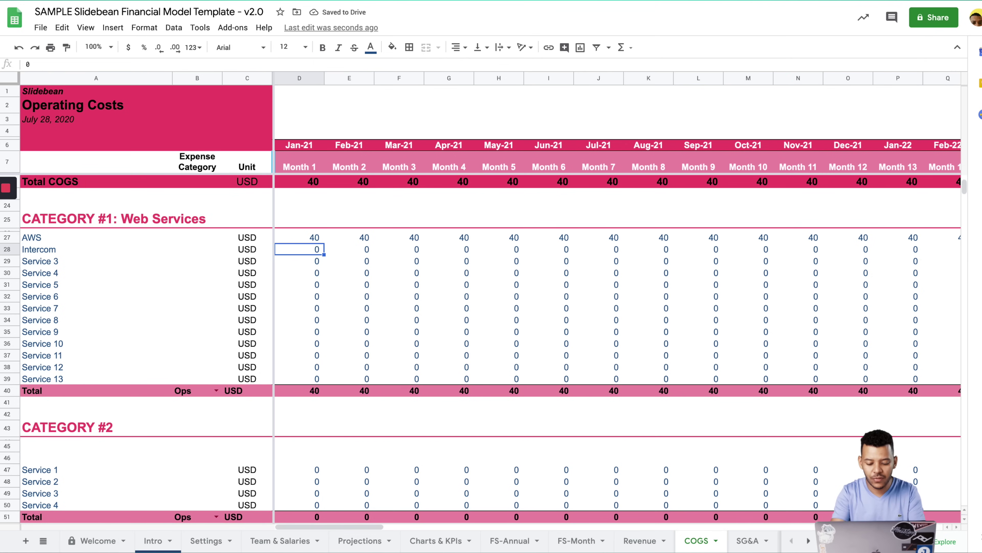
type("150")
key("Return")
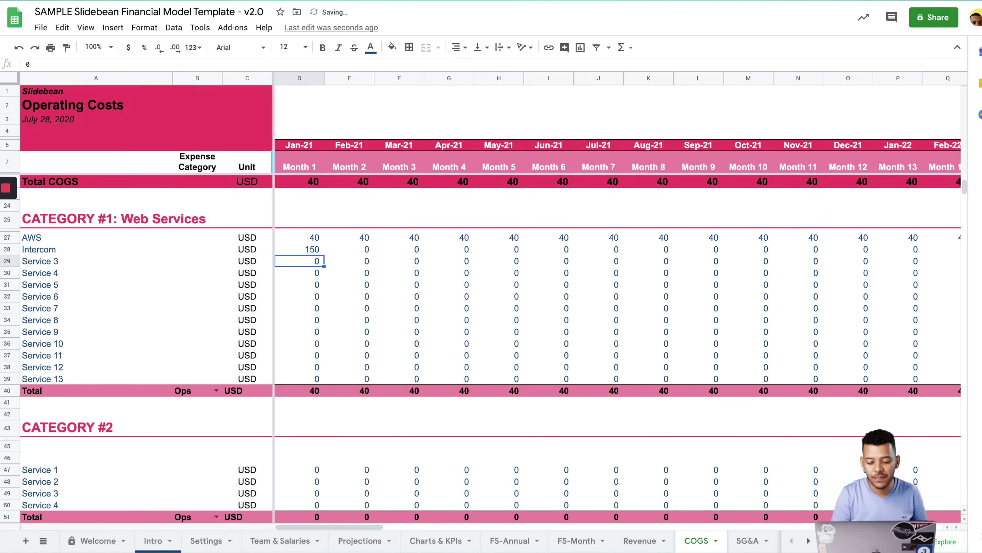
key("Up")
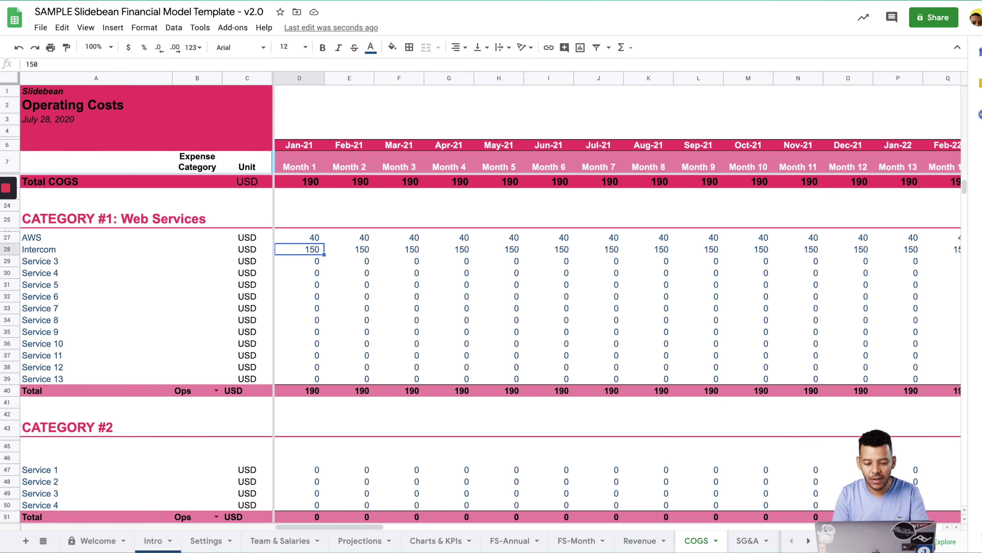
- Undo the Intercom and AWS cost entries
key("super+z")
key("super+z")
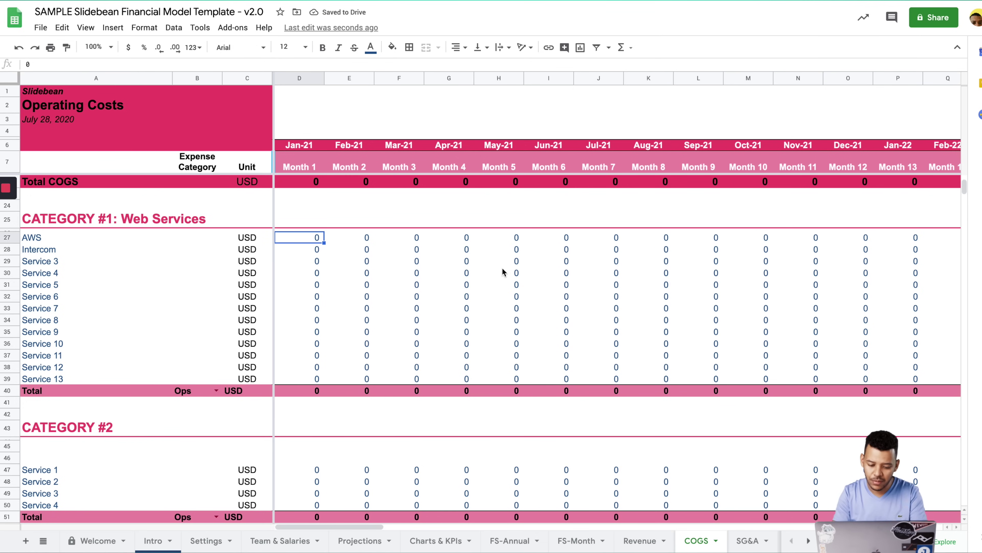
- Open the SG&A sheet and view the Consolidated SG&A summary near its beginning
scroll(580, 434, "down", 1)
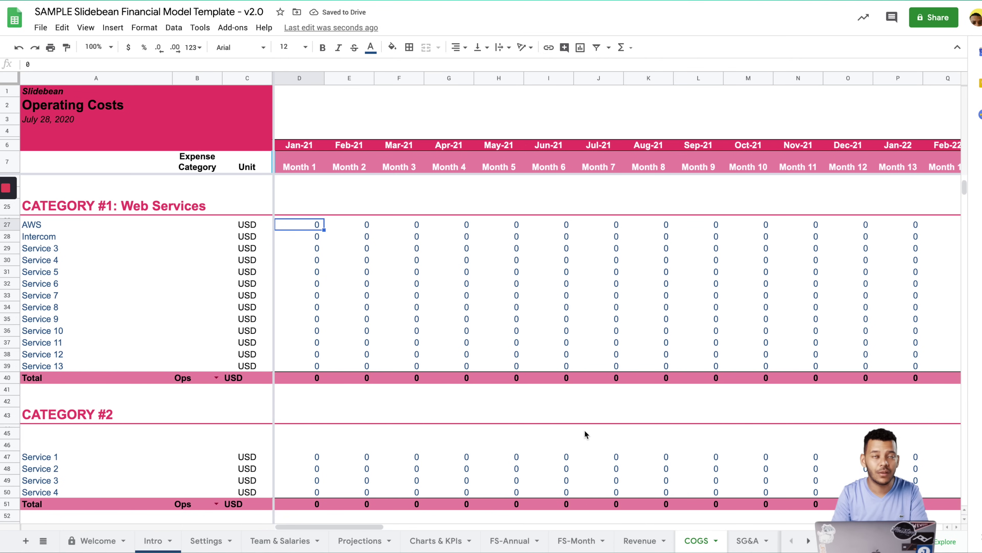
scroll(584, 430, "down", 3)
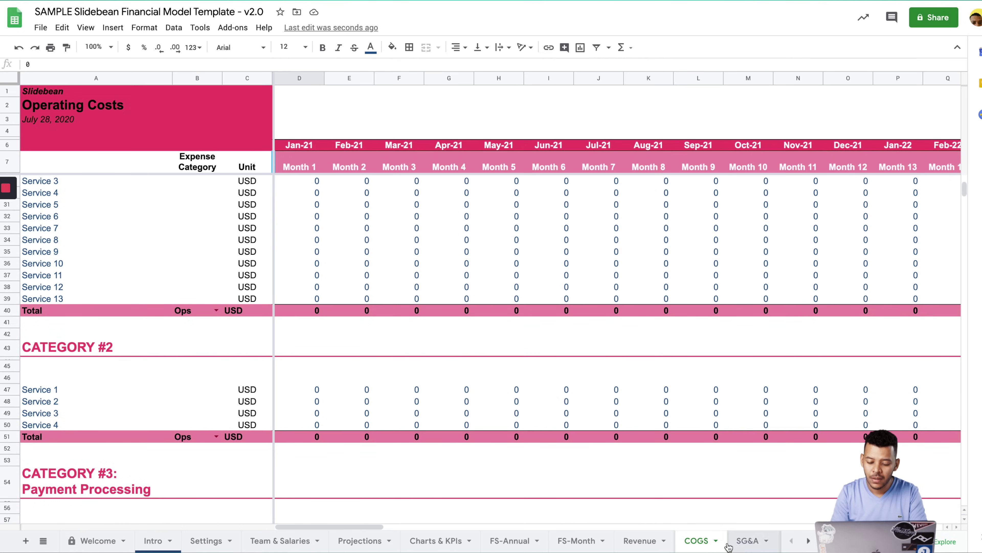
left_click(731, 542)
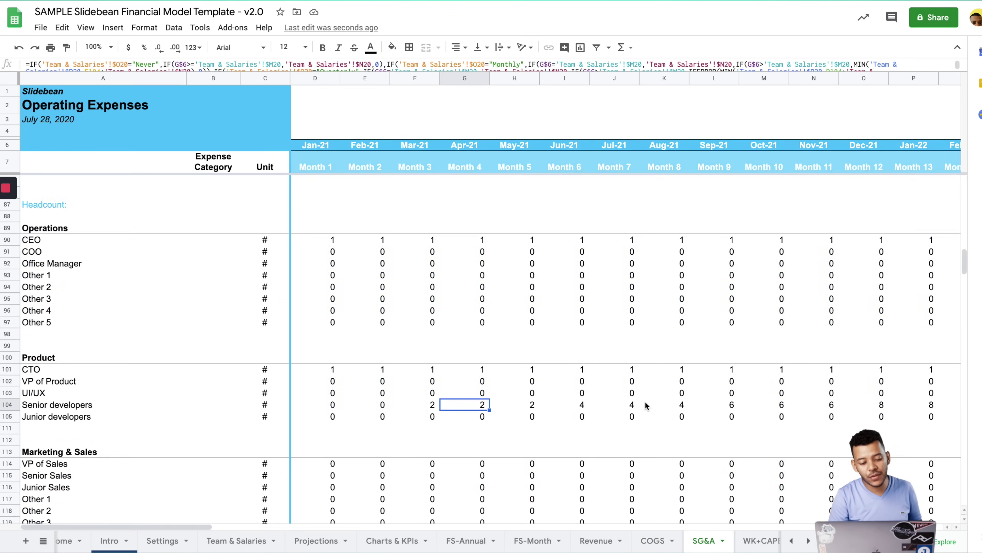
scroll(645, 402, "up", 20)
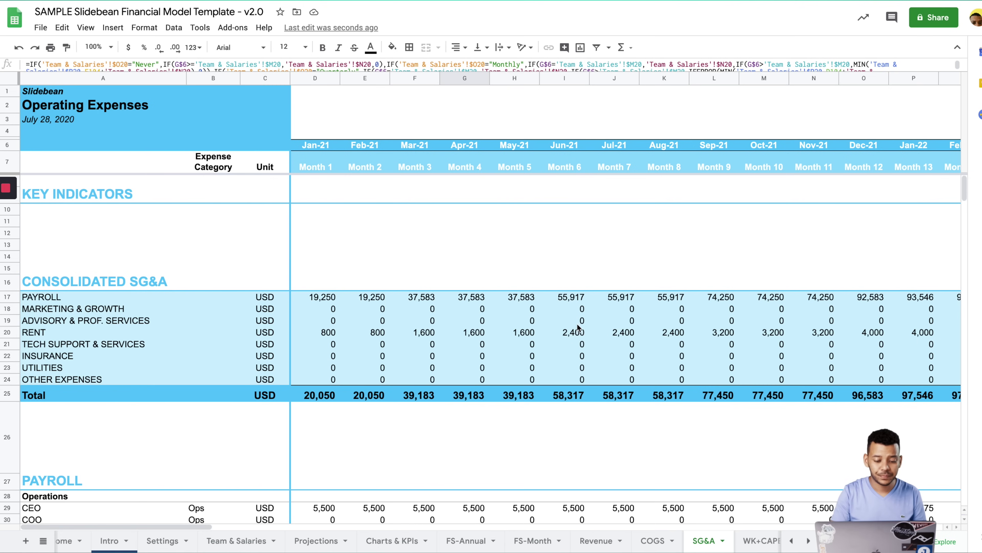
scroll(578, 329, "down", 3)
scroll(577, 335, "up", 3)
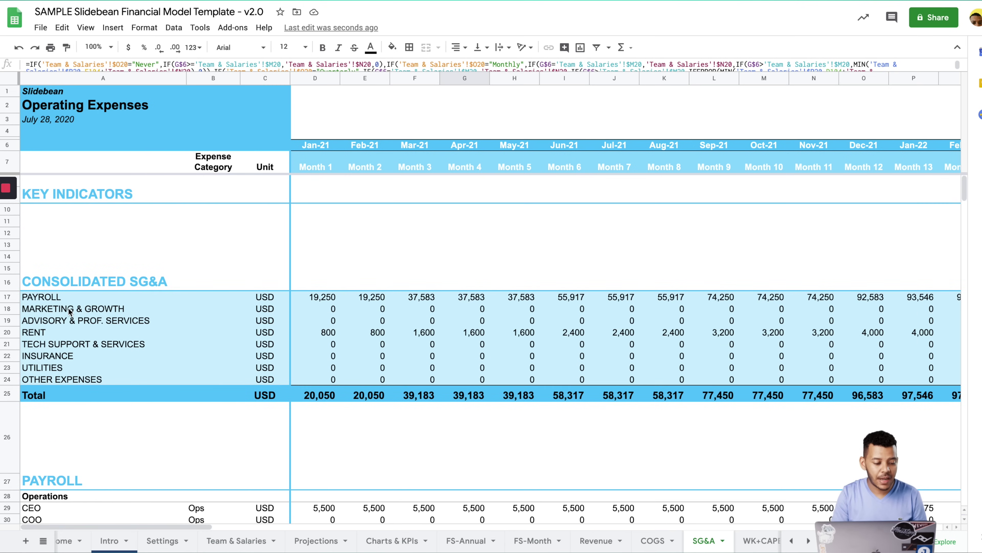
- Go through the Consolidated SG&A expense categories from Payroll down to Other Expenses
left_click(57, 298)
key("Down")
key("Down")
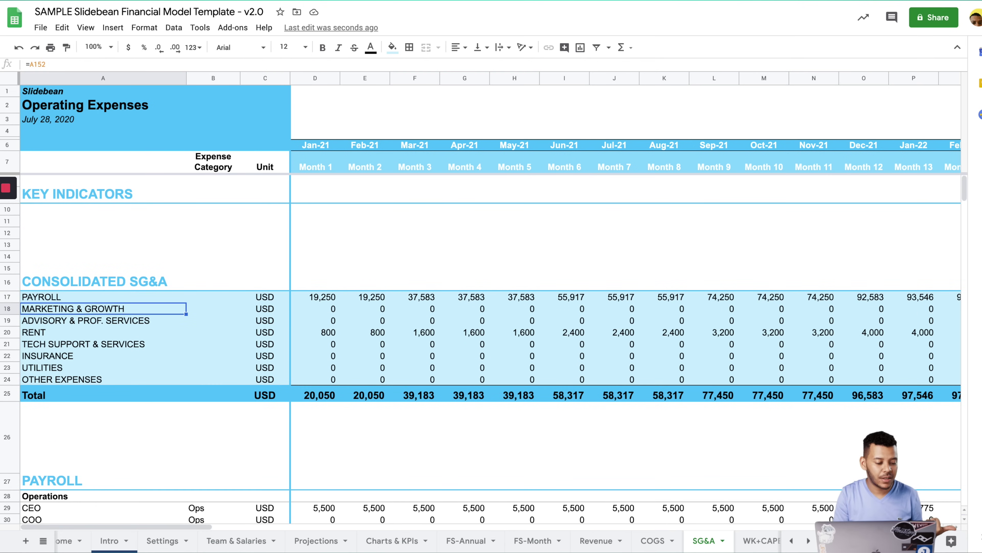
key("Down")
key("Down")
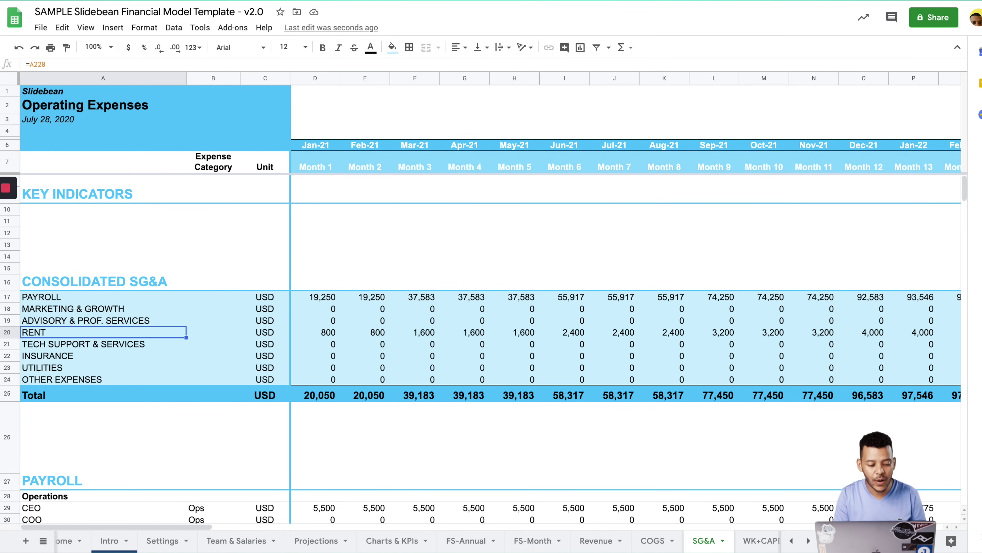
key("Down")
key("Down")
key("Down")
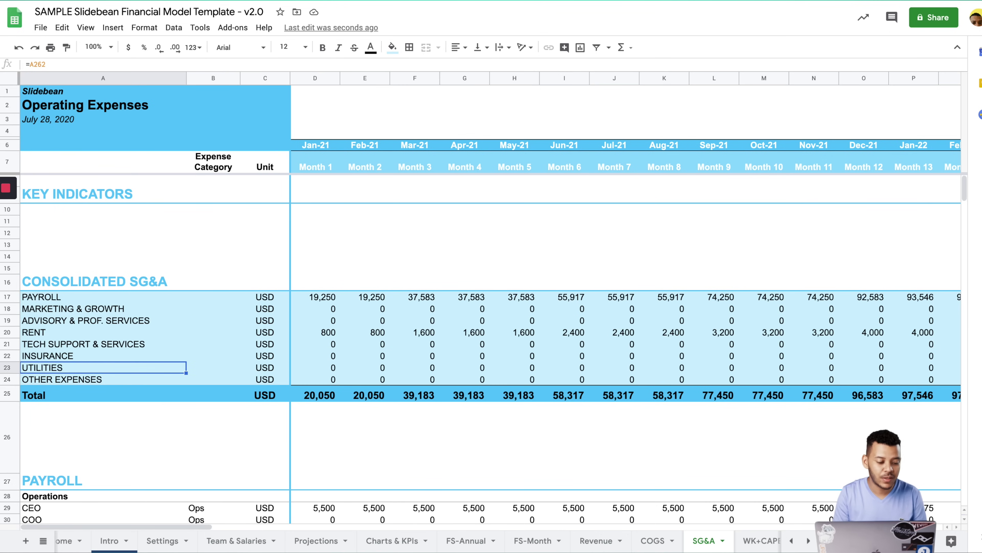
scroll(207, 342, "down", 2)
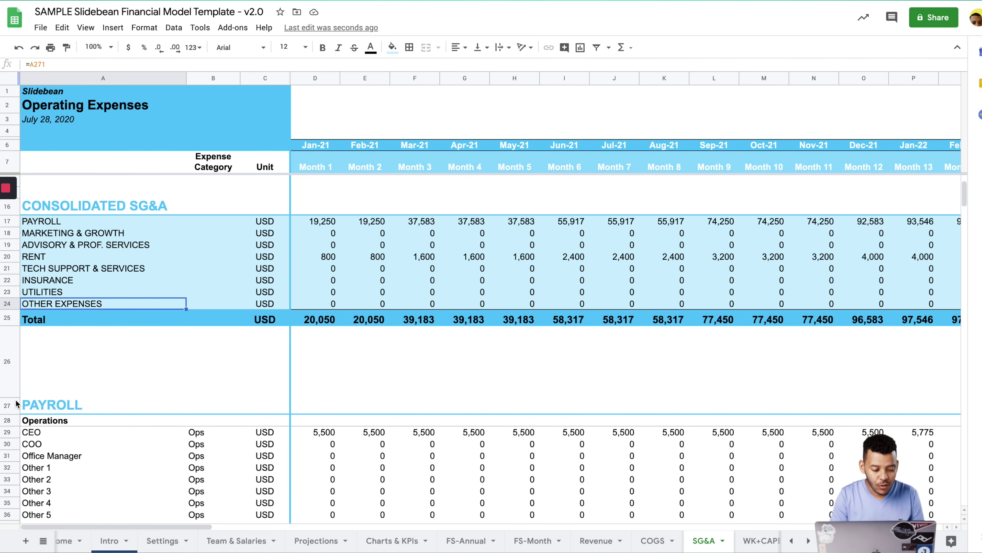
- Locate the Payroll section on the SG&A sheet and check its source roles and costs on the Team & Salaries sheet
key("Down")
key("Down")
key("Down")
scroll(207, 342, "down", 2)
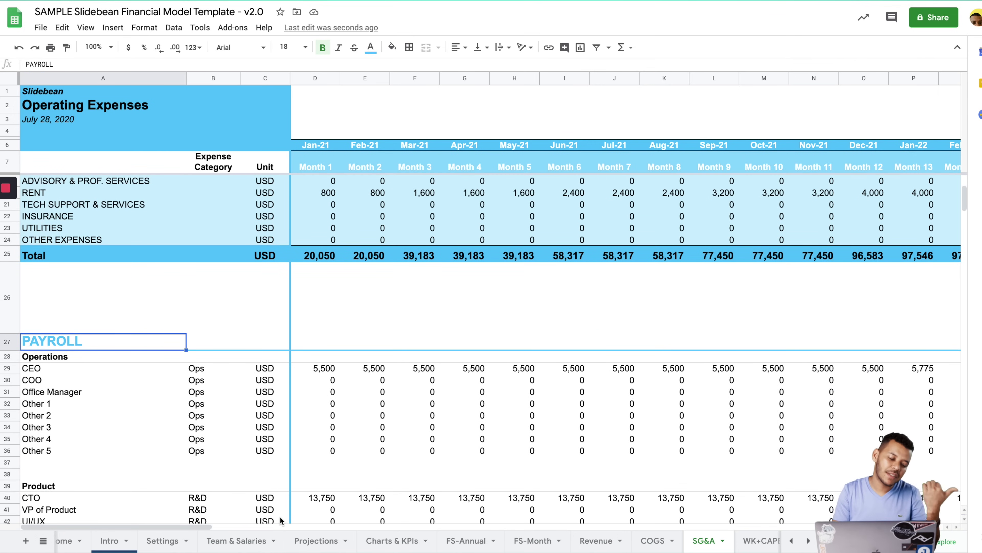
scroll(281, 522, "right", 2)
left_click(256, 540)
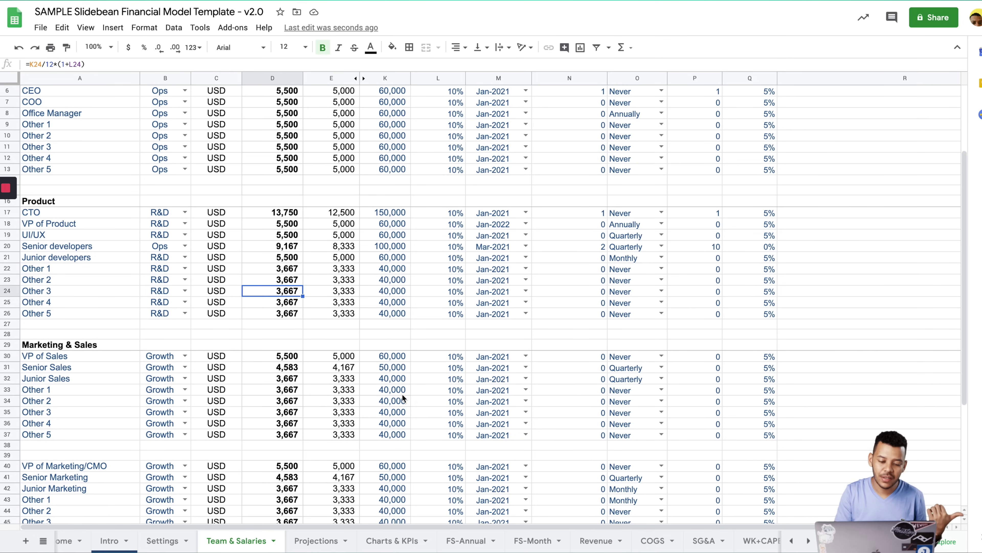
scroll(403, 333, "up", 3)
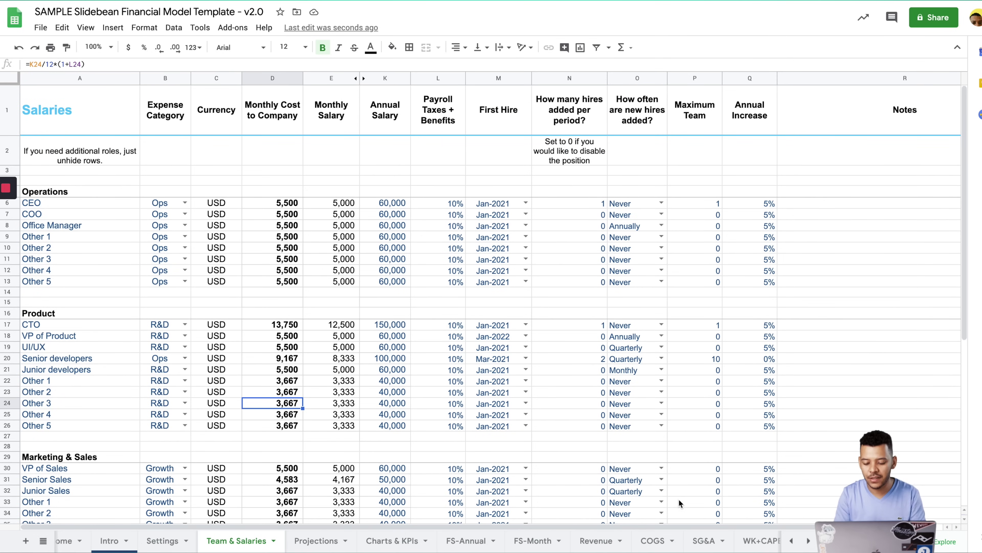
- Return to the SG&A sheet and review the payroll rows for Operations, Product, and Marketing & Sales
left_click(705, 540)
scroll(377, 344, "down", 5)
scroll(383, 348, "left", 2)
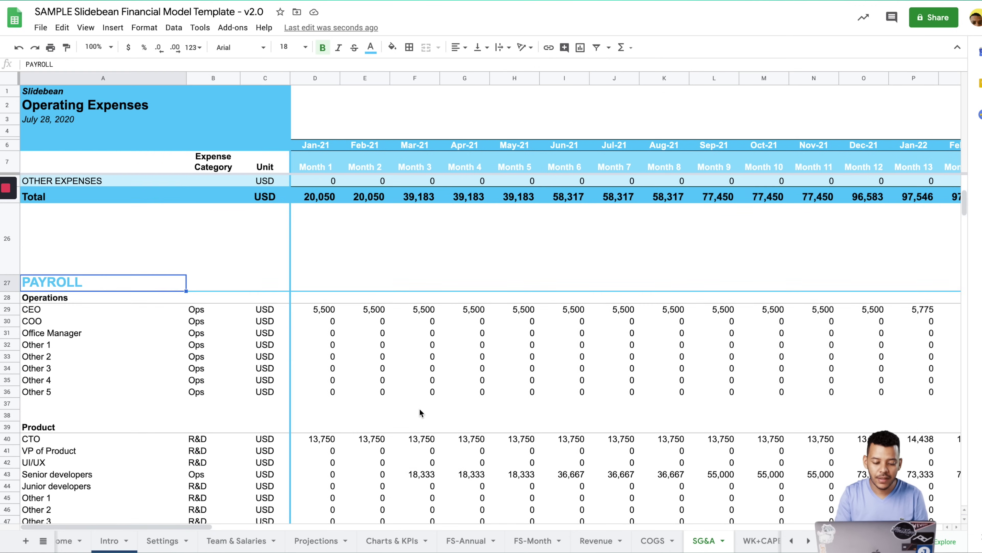
scroll(421, 303, "down", 2)
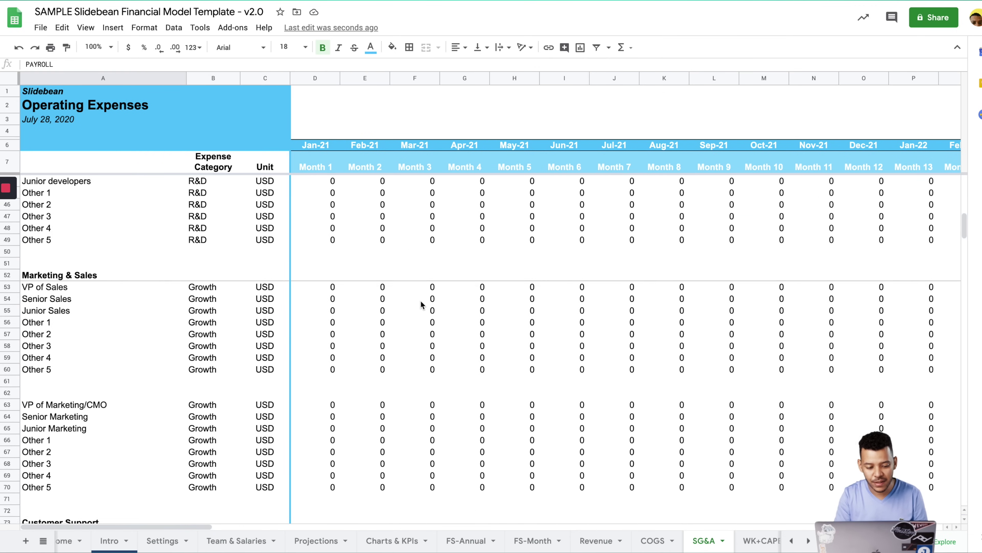
- Check the expense category assigned to Senior developers in the Product payroll group and follow their monthly payroll costs
scroll(421, 302, "up", 3)
scroll(422, 273, "up", 2)
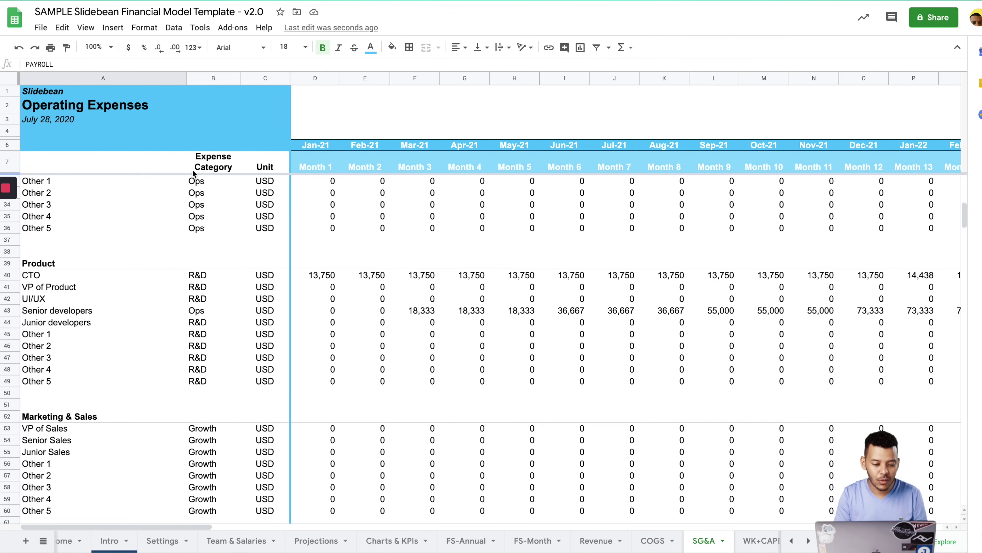
left_click(208, 311)
scroll(217, 333, "down", 5)
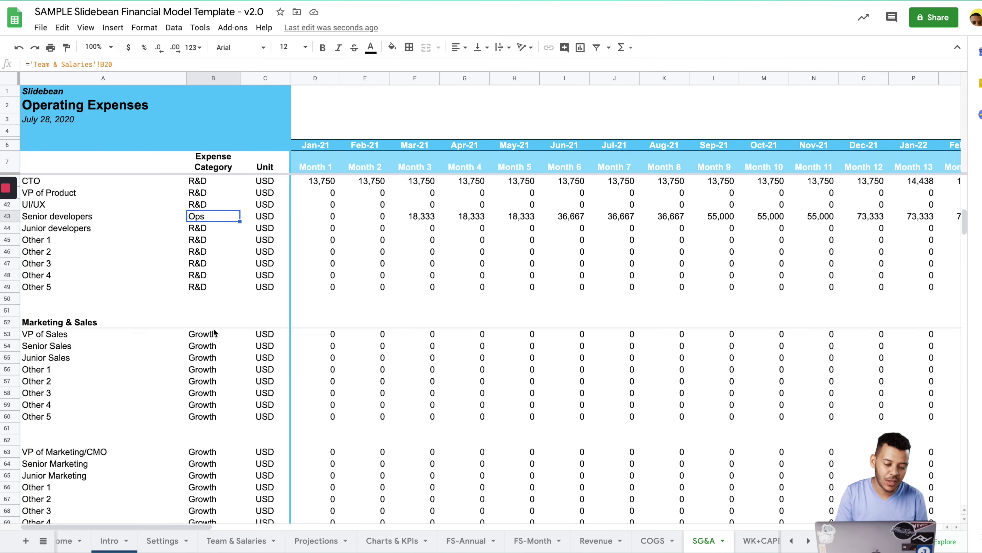
scroll(226, 368, "up", 10)
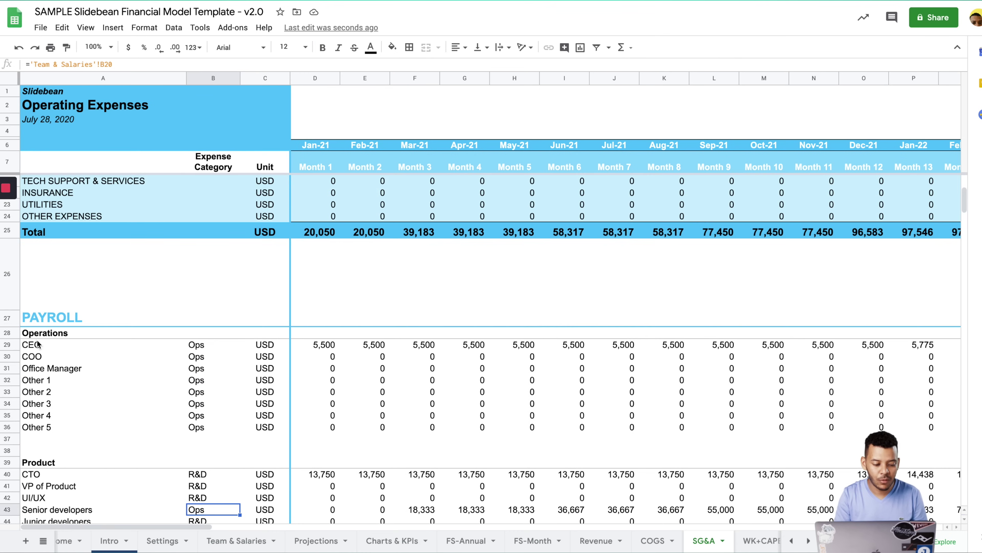
scroll(350, 318, "down", 5)
scroll(350, 318, "down", 2)
left_click(465, 263)
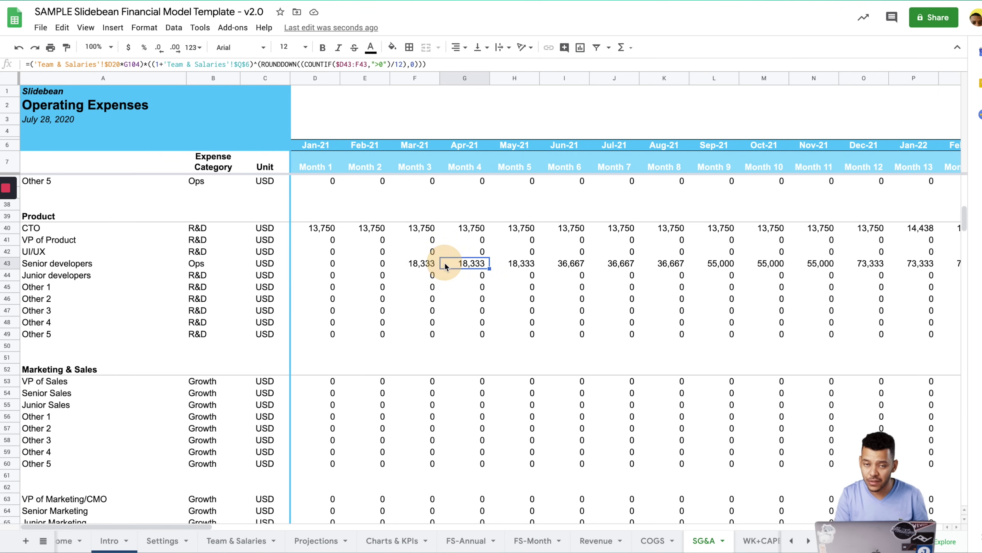
scroll(559, 299, "right", 5)
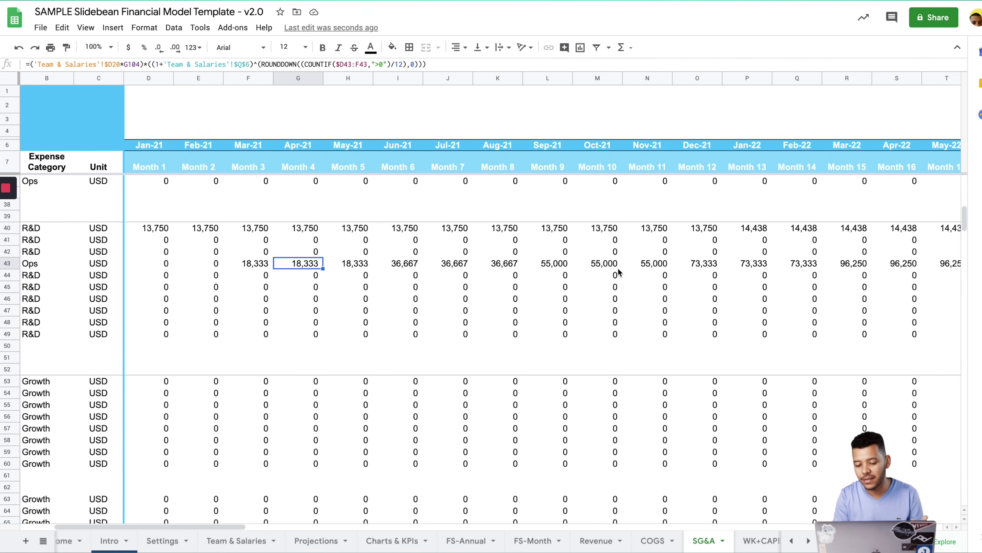
scroll(619, 273, "left", 5)
- Go past the Total Payroll row and examine the monthly Headcount section for the Operations and Product roles
scroll(619, 272, "down", 12)
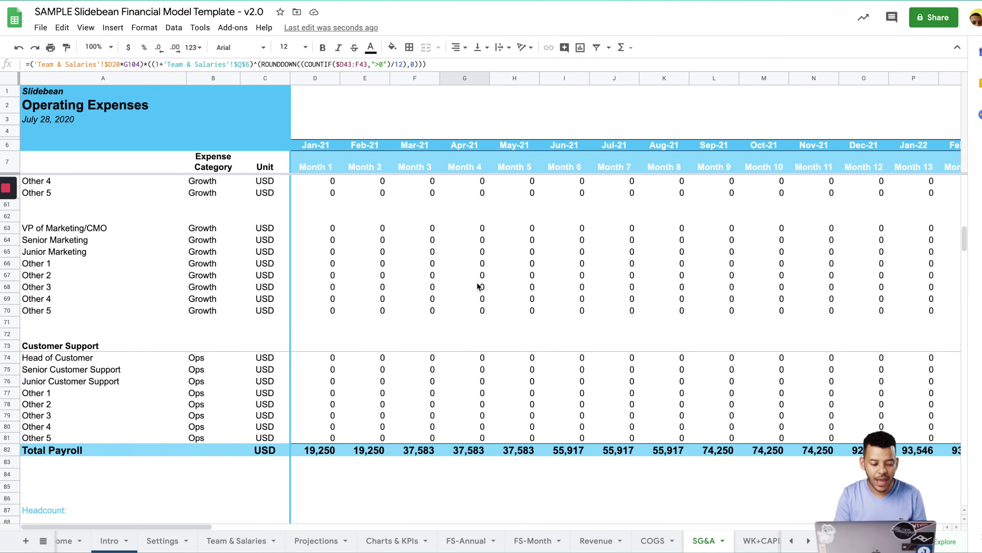
scroll(397, 290, "down", 3)
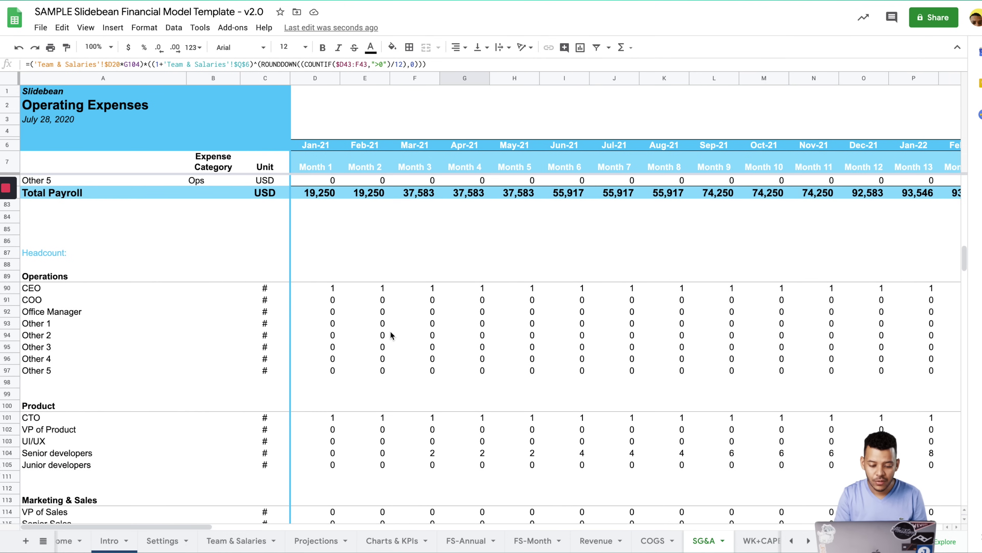
left_click(398, 288)
scroll(404, 340, "down", 3)
- Unhide the Other 1 to Other 5 rows below Junior developers in the Product group of the Headcount section
left_click(441, 362)
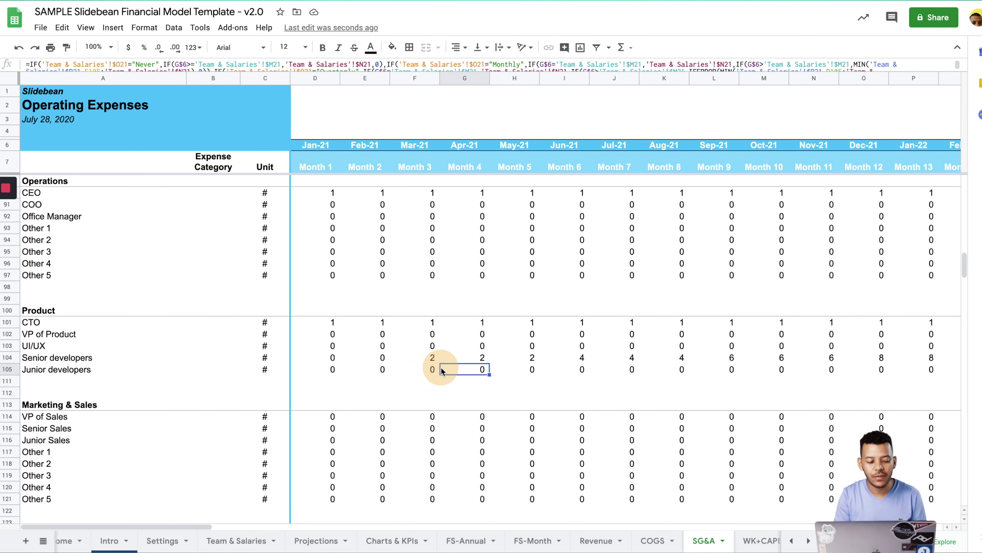
left_click(422, 360)
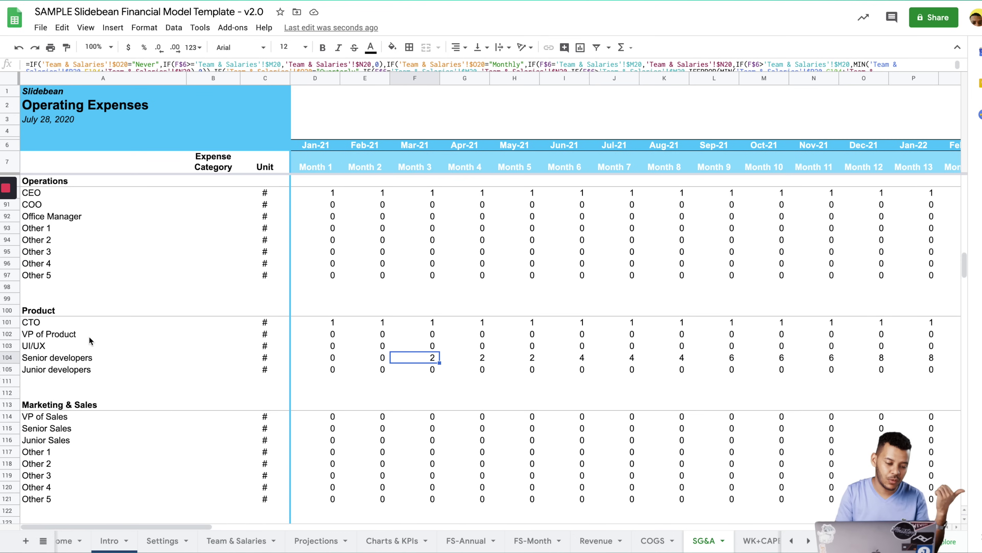
left_click(7, 374)
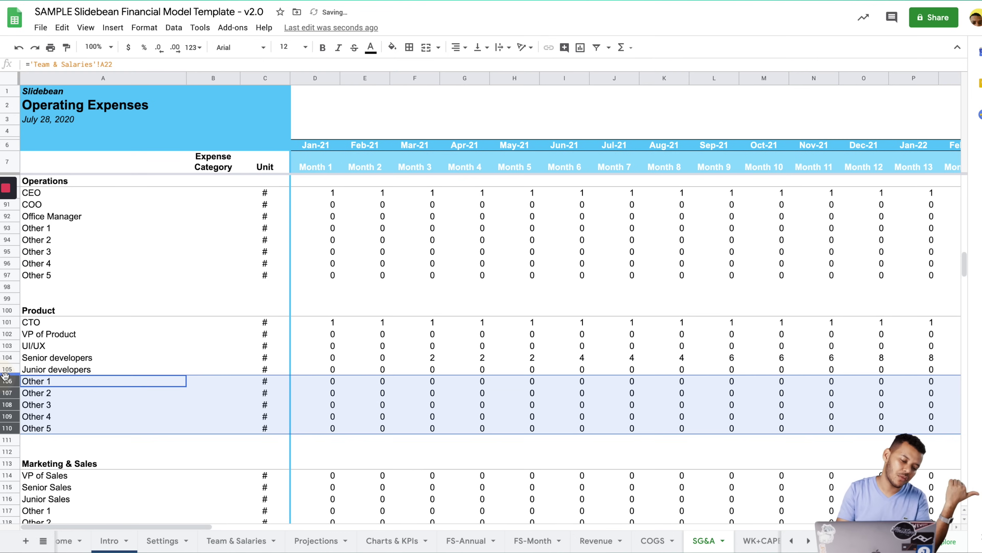
- Follow the Senior developers headcount month by month from Mar-21 into 2022 and beyond, returning to the first months
left_click(401, 358)
key("Right")
key("Right")
key("Right")
key("Right")
key("Right")
key("Right")
key("Right")
key("Right")
key("Right")
key("Right")
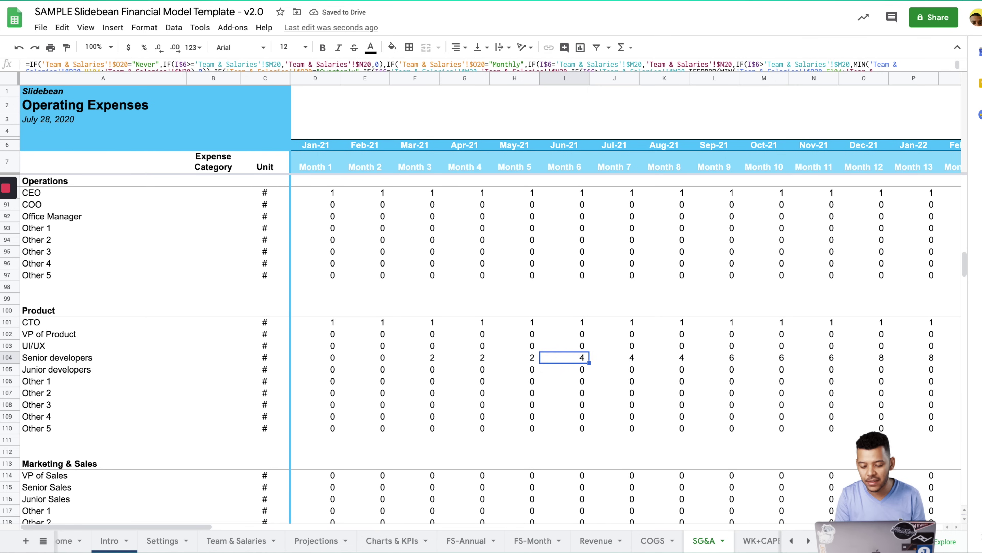
key("Right")
key("Right")
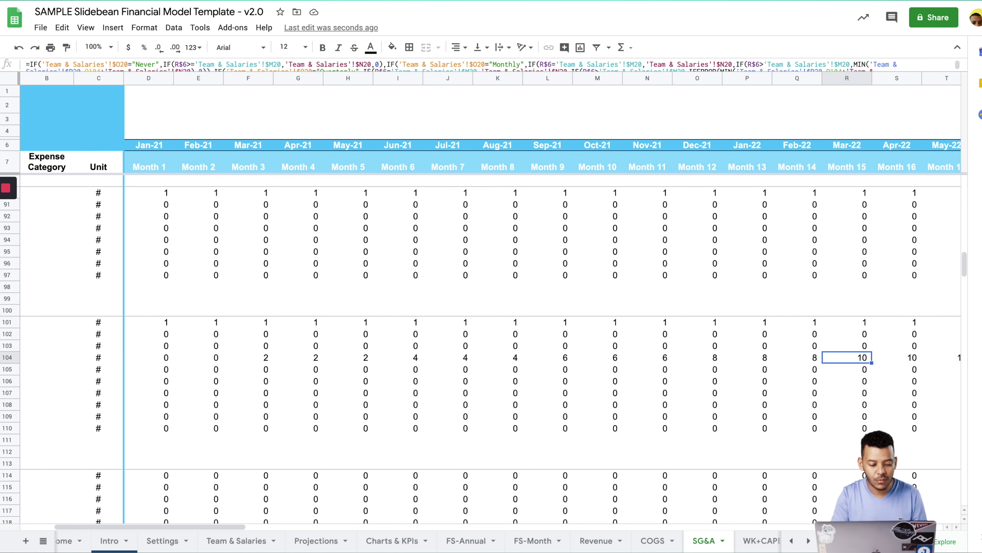
scroll(499, 333, "right", 15)
scroll(522, 348, "left", 15)
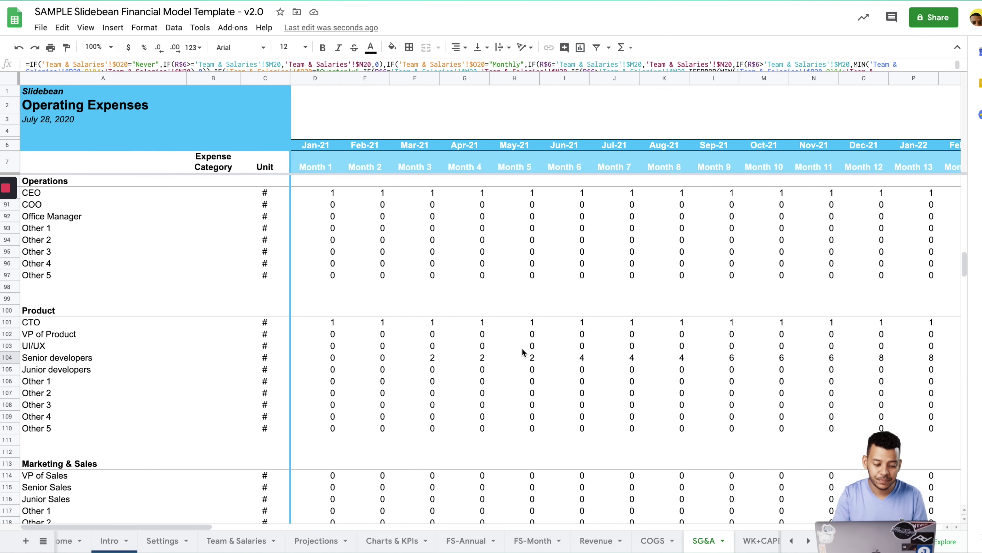
- Review the Marketing & Sales and Customer Support headcount rows down to the Total Headcount row
scroll(522, 348, "down", 6)
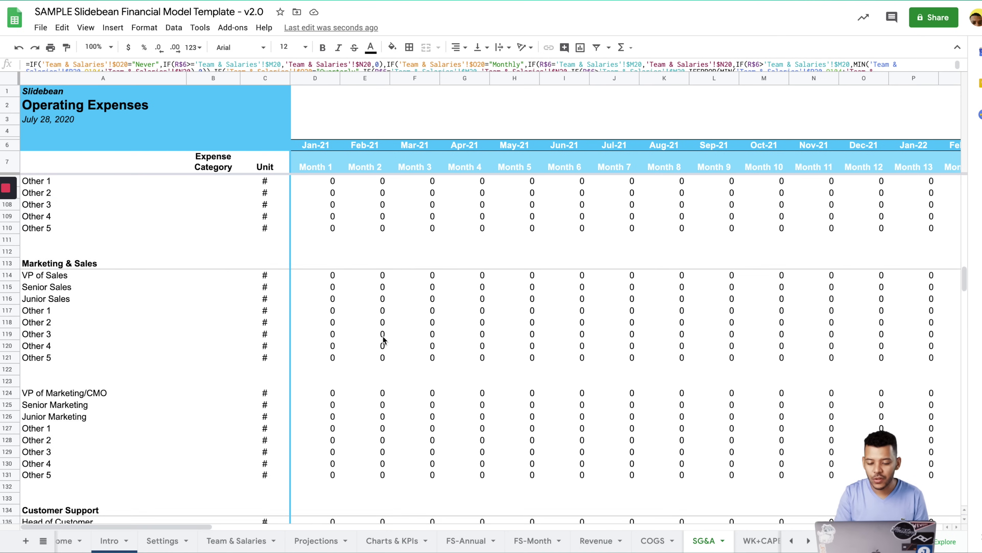
scroll(499, 307, "up", 4)
scroll(498, 310, "down", 6)
scroll(501, 334, "down", 1)
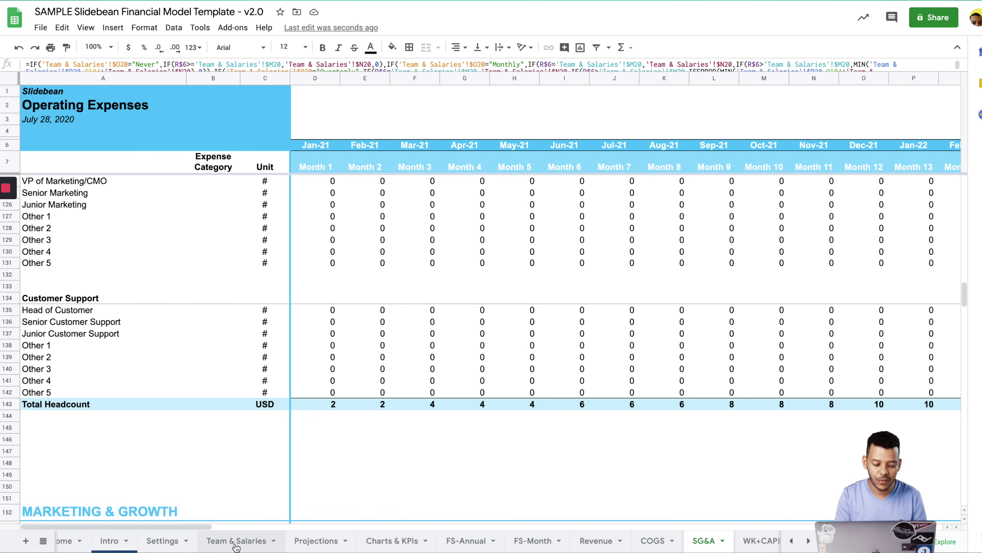
- Go to the Marketing & Growth section and examine its Platforms list, including Mailchimp, Hubspot and Platform 3
scroll(479, 407, "down", 5)
scroll(123, 334, "down", 3)
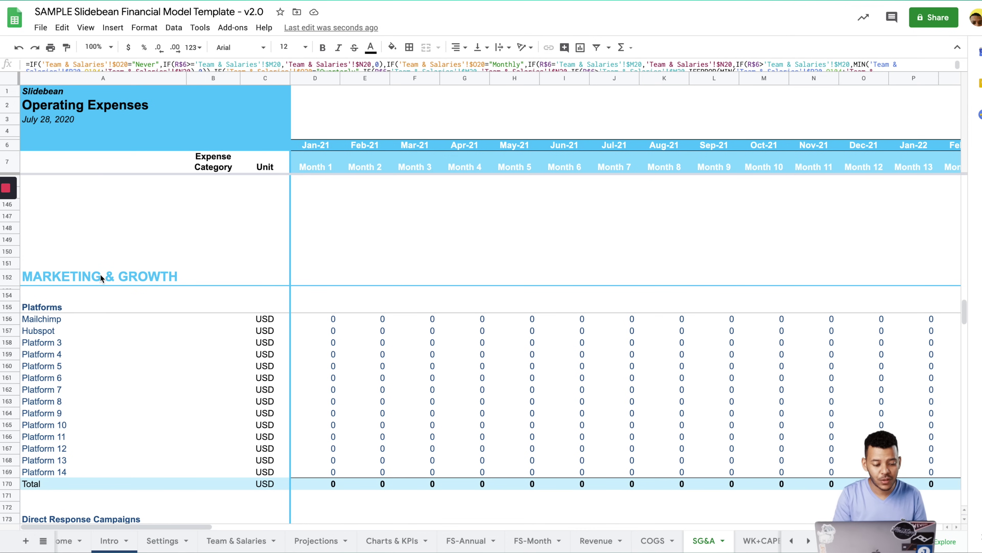
left_click(100, 277)
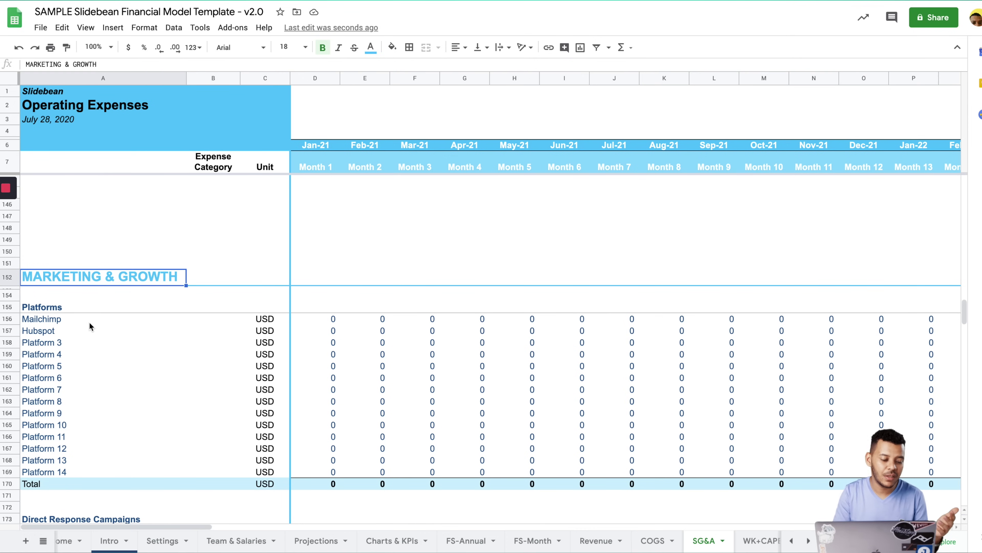
left_click(63, 307)
left_click(155, 322)
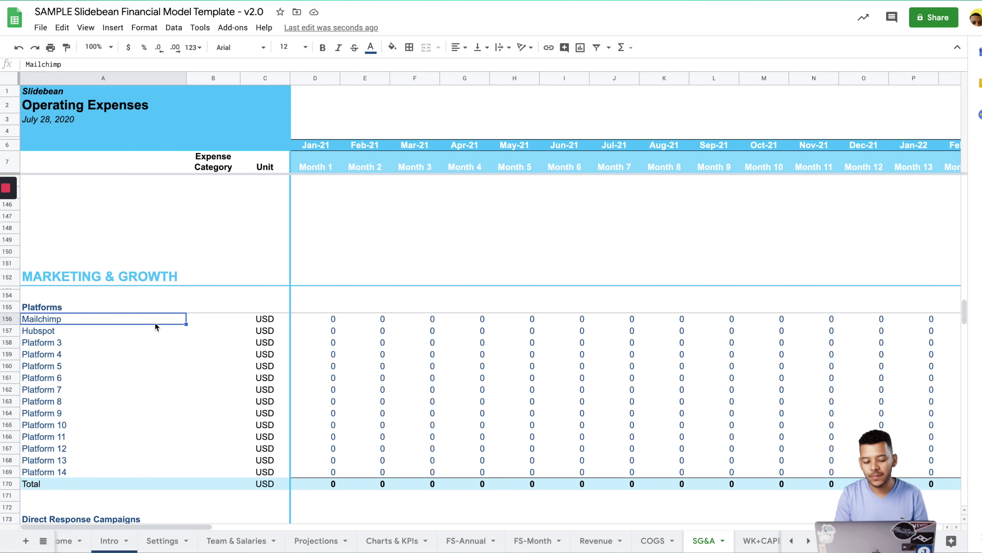
left_click(349, 310)
left_click(70, 345)
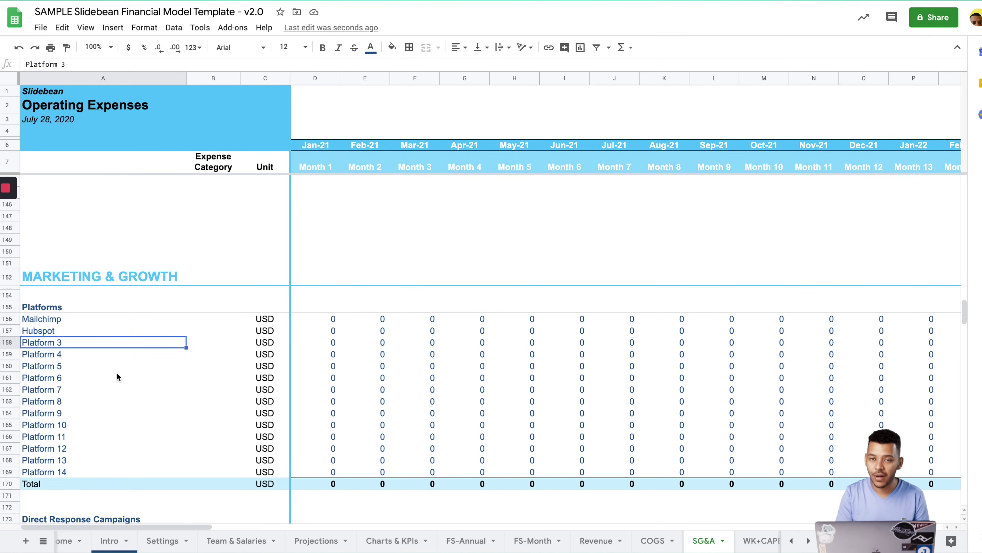
scroll(82, 286, "down", 2)
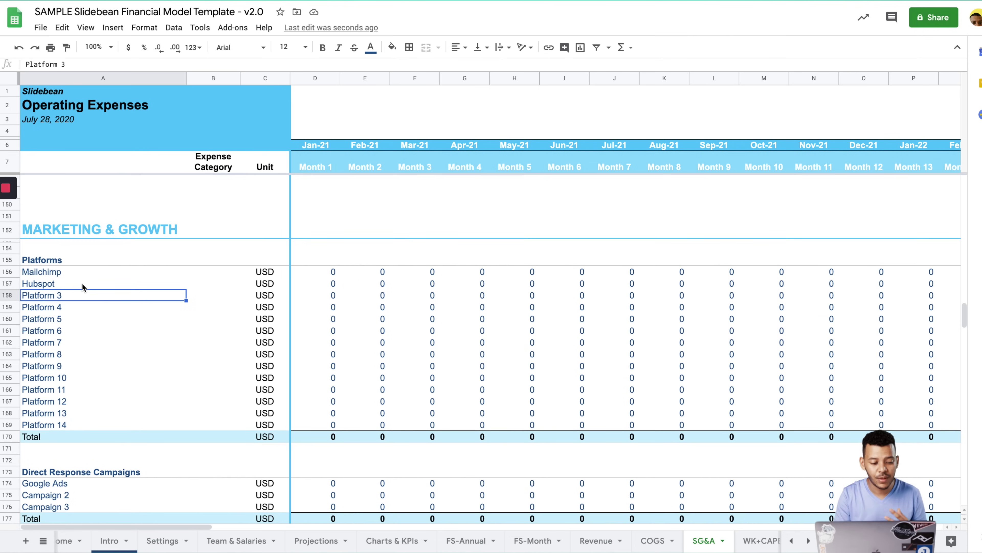
- Rename the Direct Response Campaigns heading in the Marketing & Growth section as Digital Ads
scroll(133, 345, "down", 5)
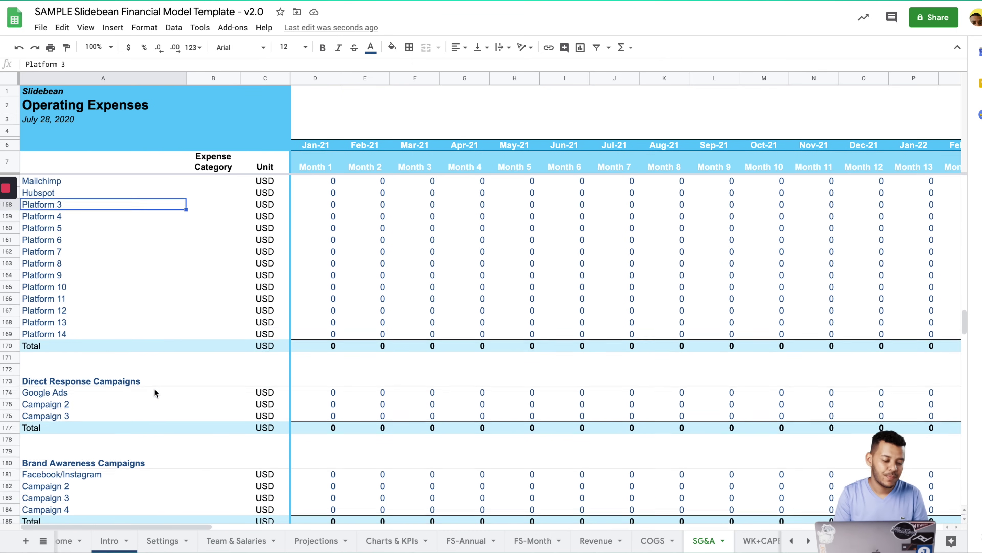
scroll(104, 342, "down", 1)
left_click(101, 310)
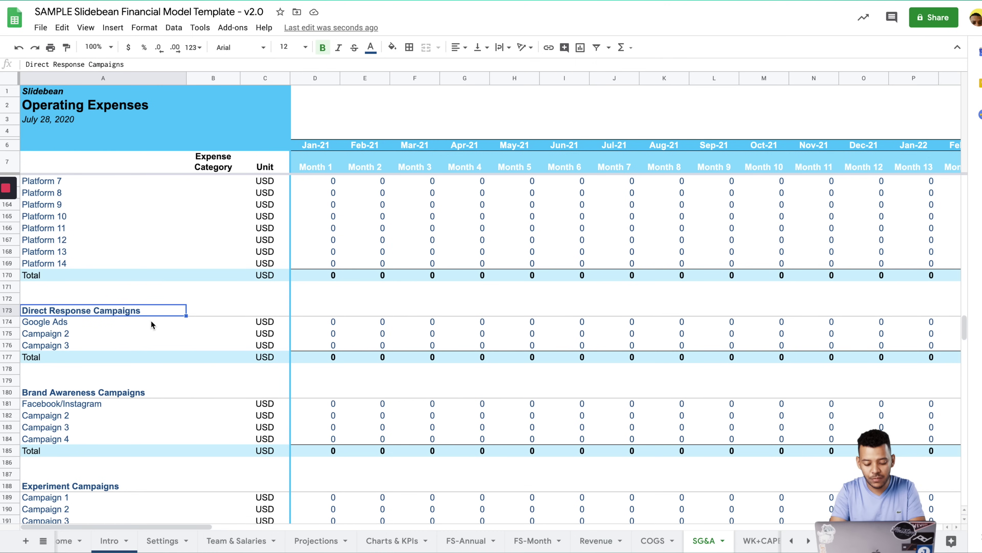
type("Digital Ad")
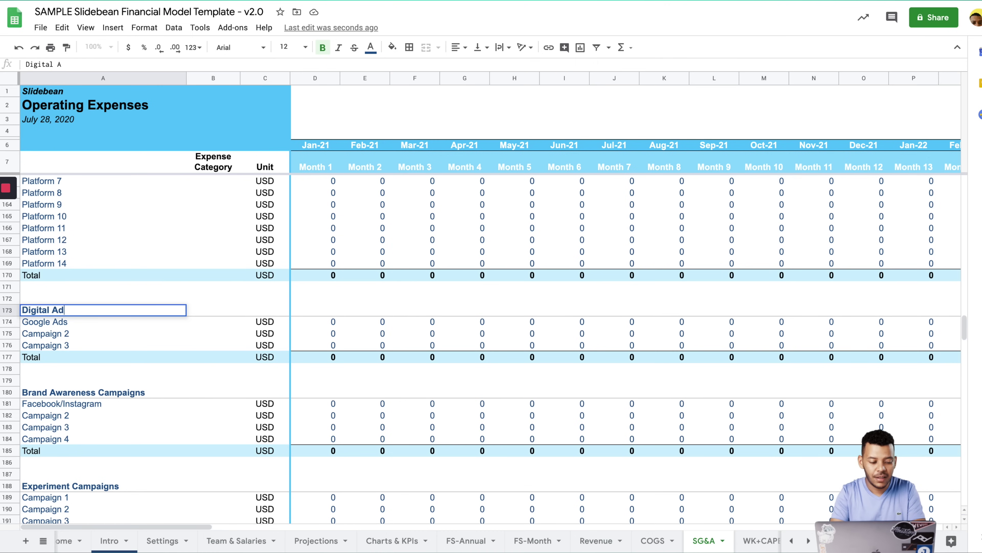
type("s")
key("Return")
- Rename the Brand Awareness Campaigns heading in the Marketing & Growth section as Offline Ads
left_click(109, 395)
type("Off")
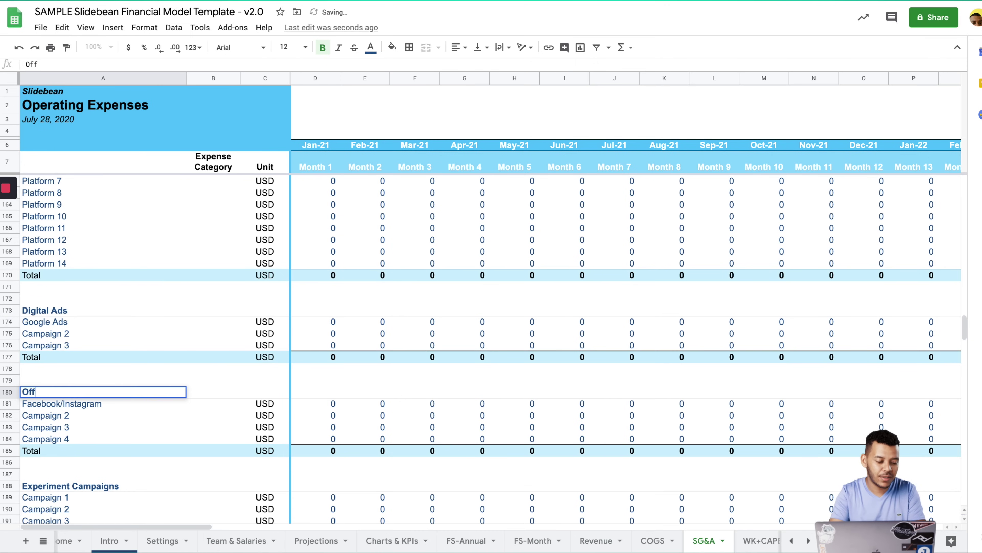
type("line Ads")
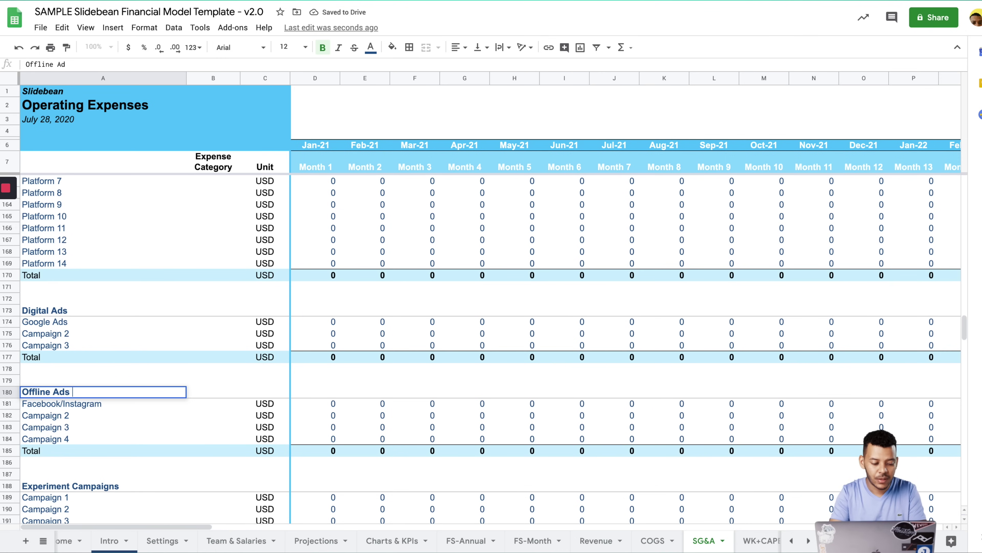
key("Return")
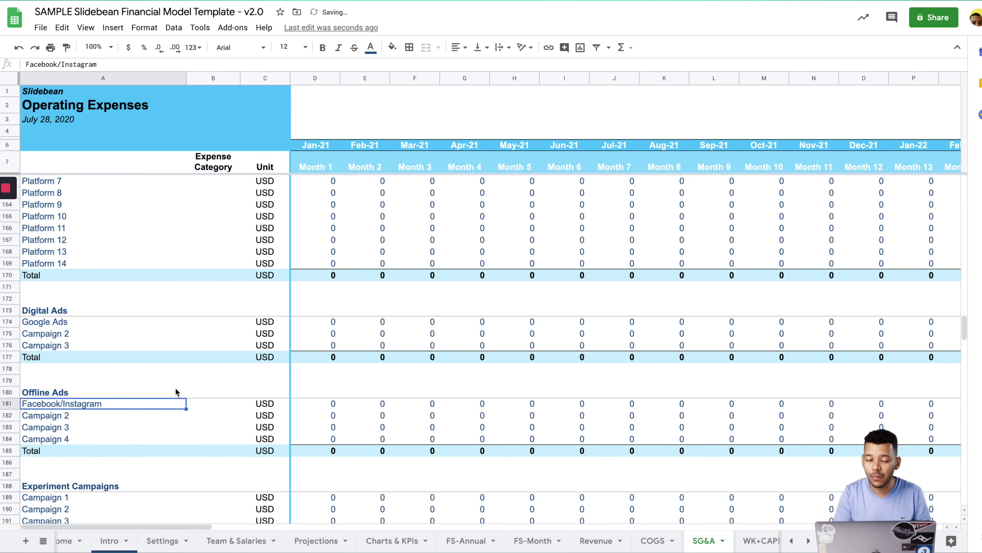
- Examine the Experiment Campaigns group and its campaign rows above the Total Marketing & Growth row
scroll(238, 395, "down", 1)
scroll(238, 395, "down", 3)
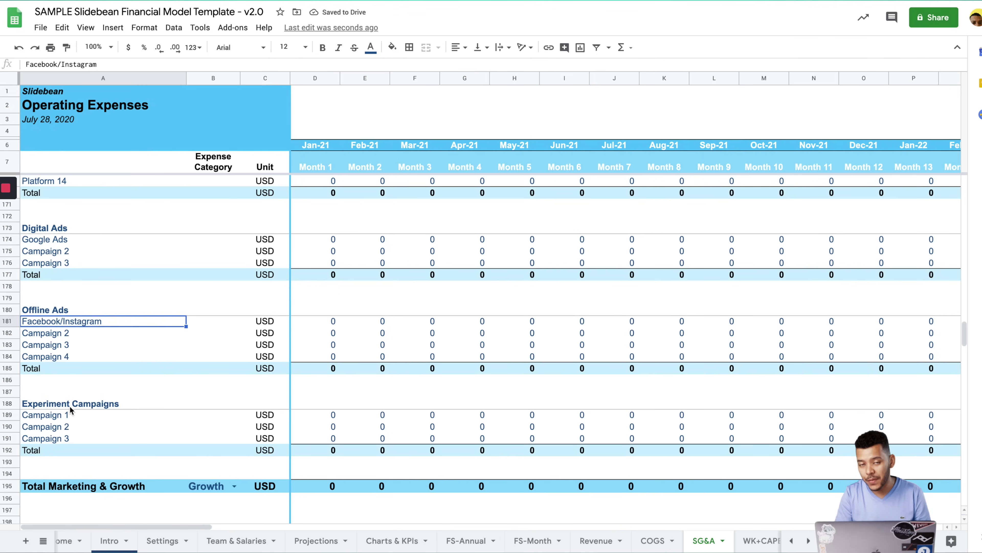
left_click(70, 406)
left_click(54, 424)
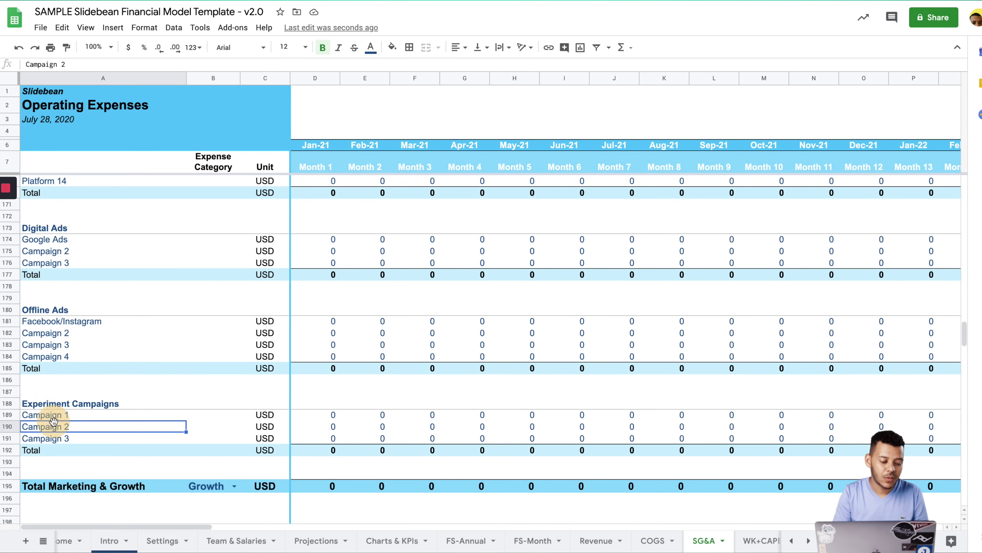
- Try a Feb-21 cost of 1500 for Facebook/Instagram under Offline Ads, check how it carries forward, and undo the entry
left_click(384, 322)
type("1500")
key("Return")
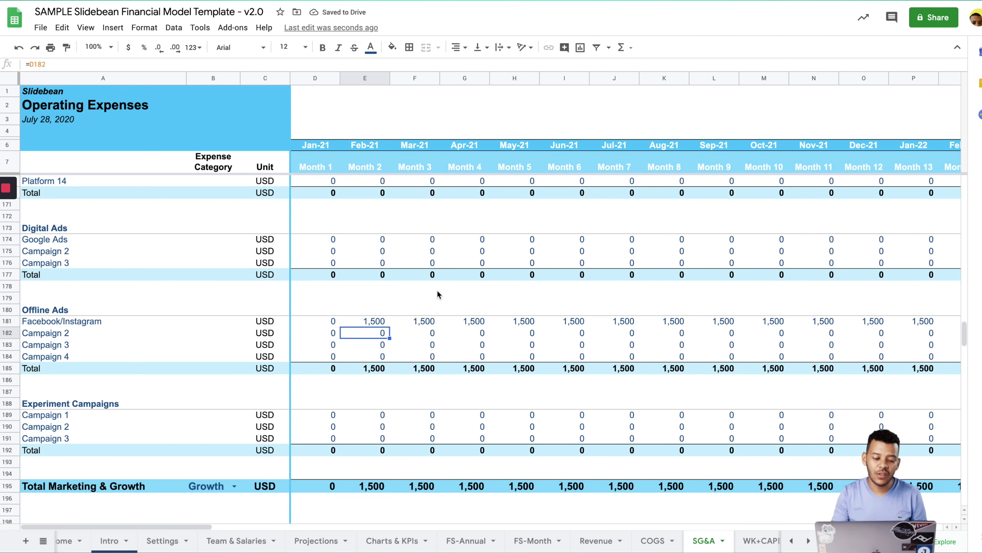
key("Up")
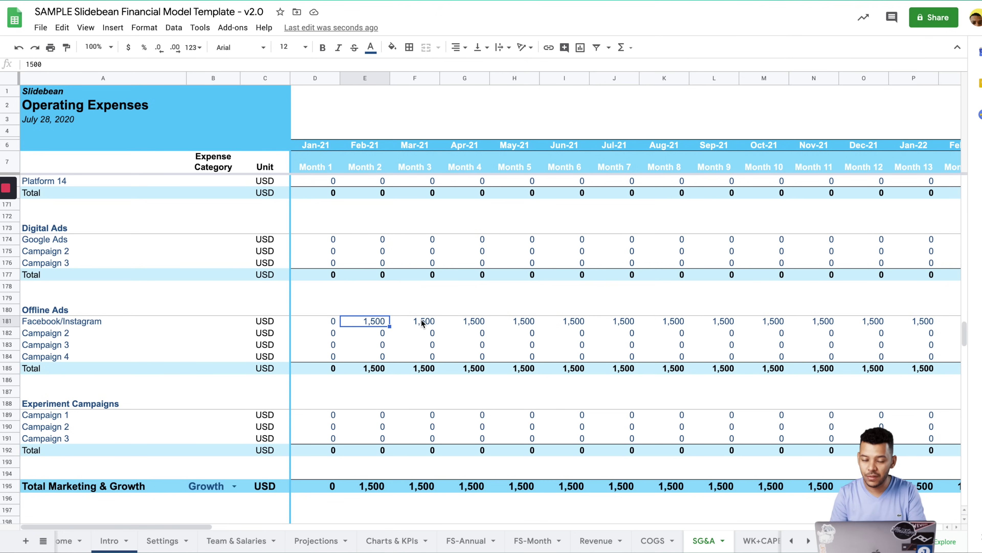
key("ctrl+z")
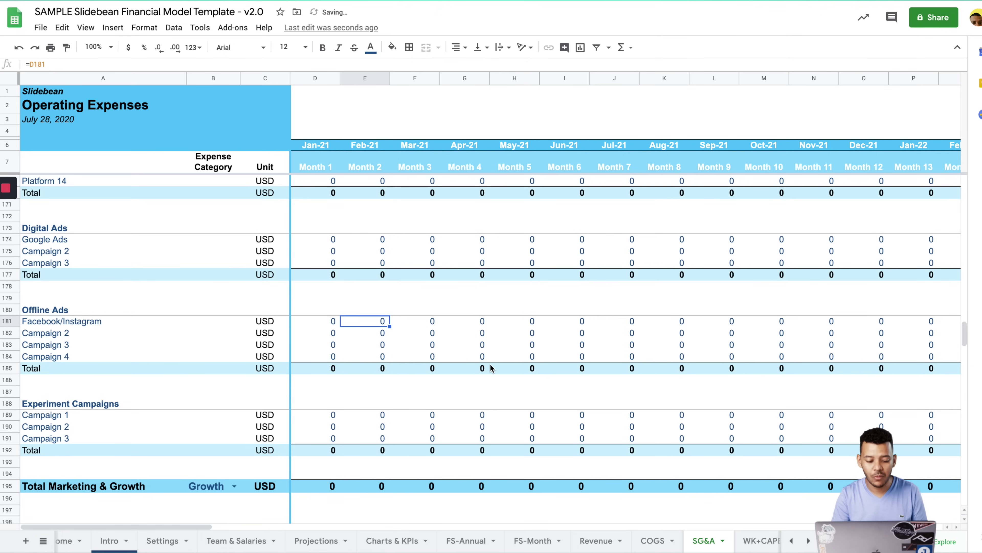
- Go to the Advisory & Prof. Services section and examine its Recurring and One-Time groups
scroll(491, 365, "down", 7)
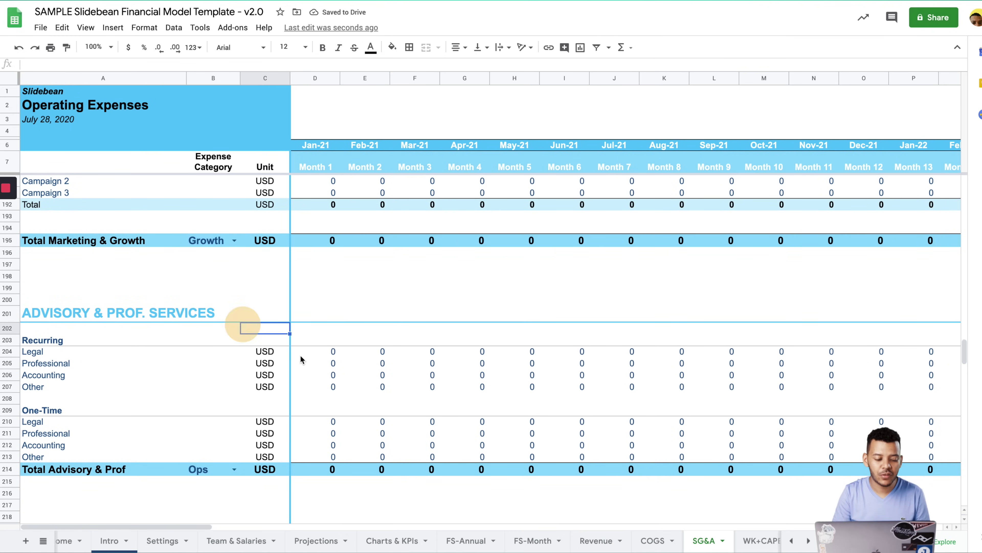
left_click(182, 312)
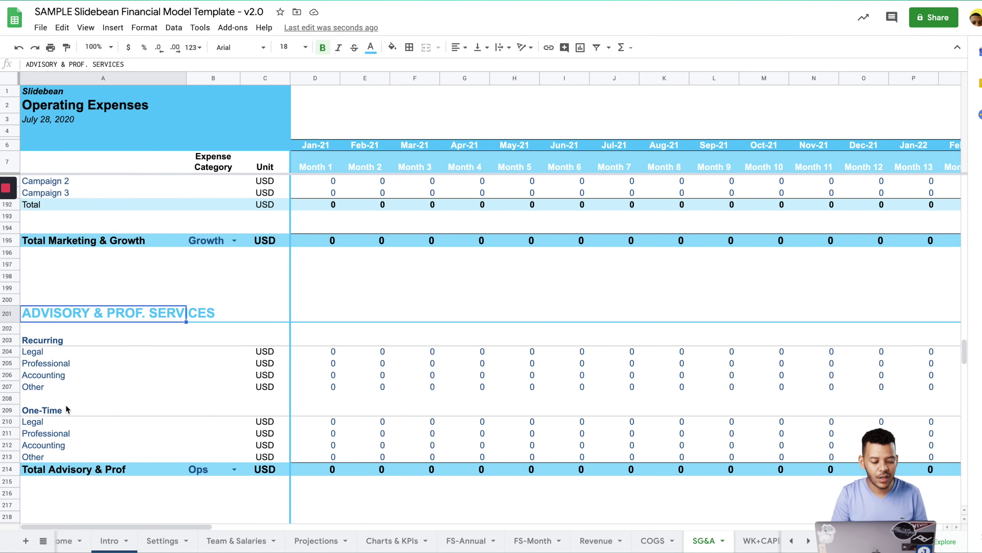
left_click(58, 409)
- Set the Jan-21 cost of Accounting in the Recurring group of Advisory & Prof. Services to 1000
left_click(398, 353)
key("Left")
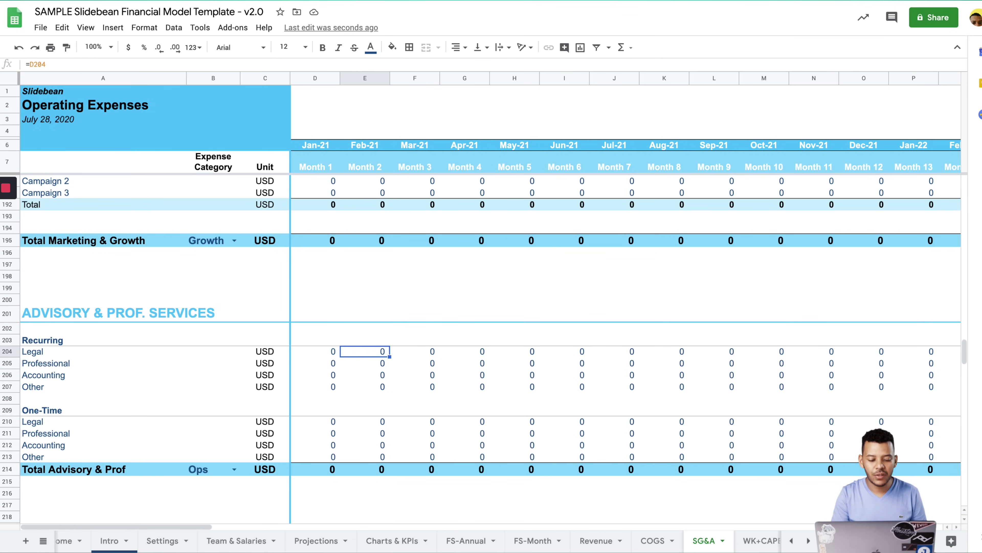
key("Down")
key("Down")
key("Down")
key("Left")
key("Up")
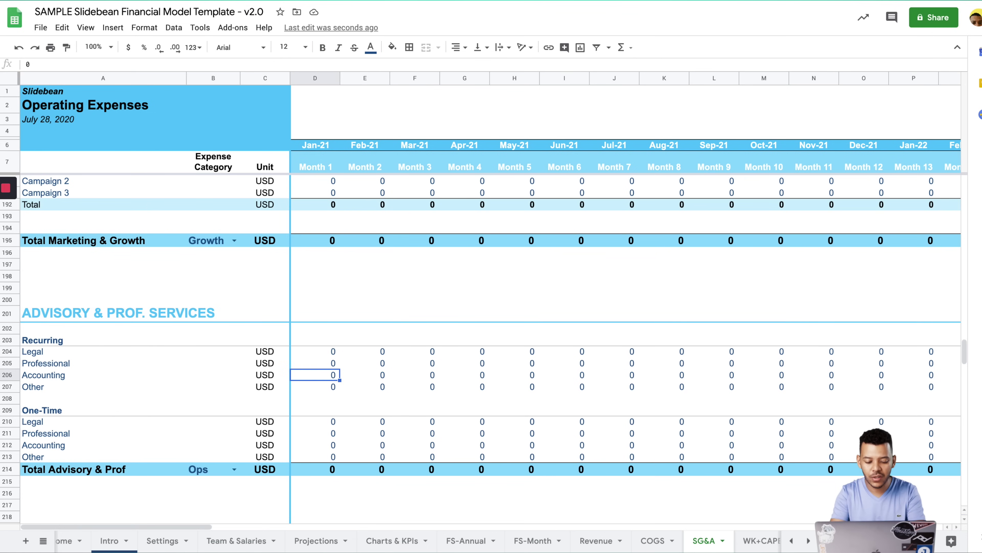
type("1000")
key("Return")
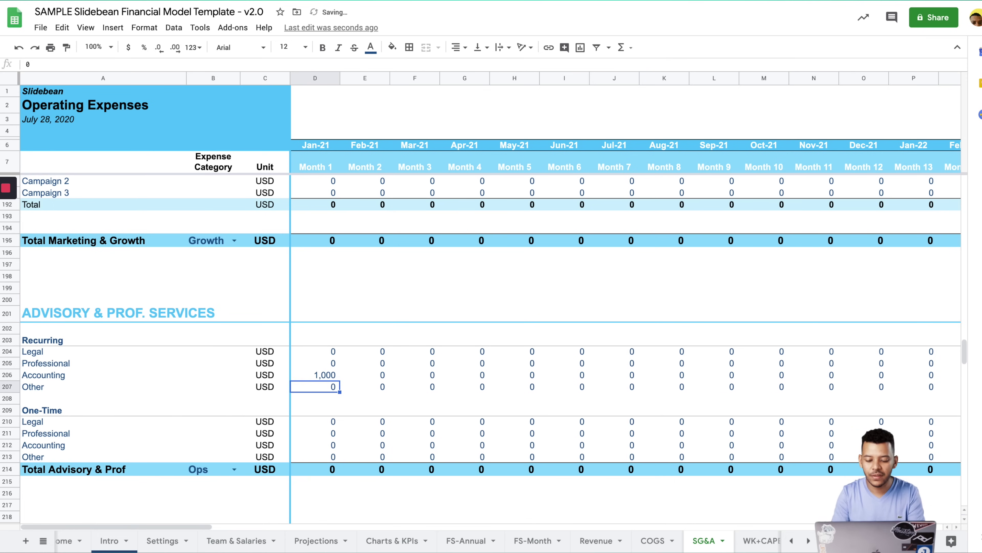
- Set the Mar-21 cost of Legal in the One-Time group to 500
key("Down")
key("Down")
key("Down")
key("Down")
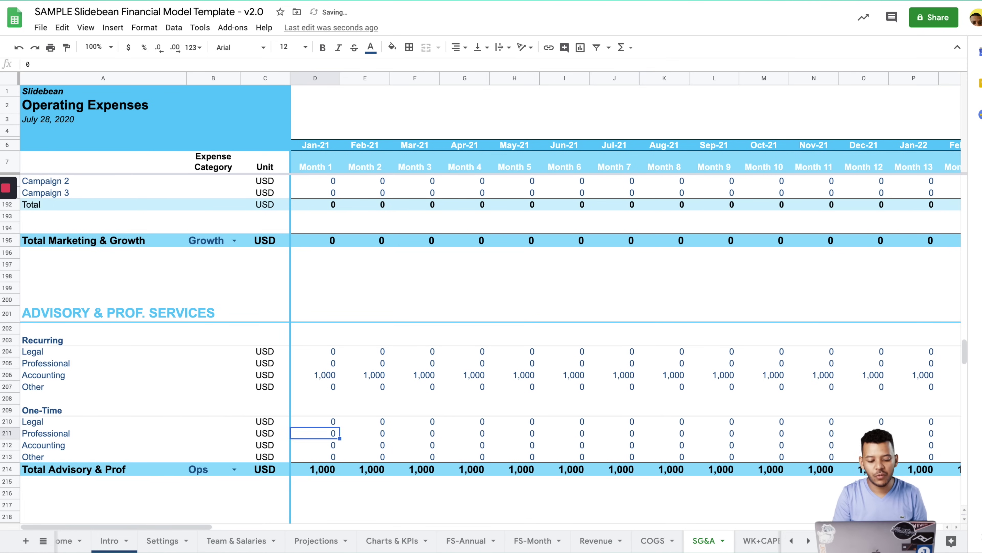
key("Up")
key("Right")
key("Right")
type("500")
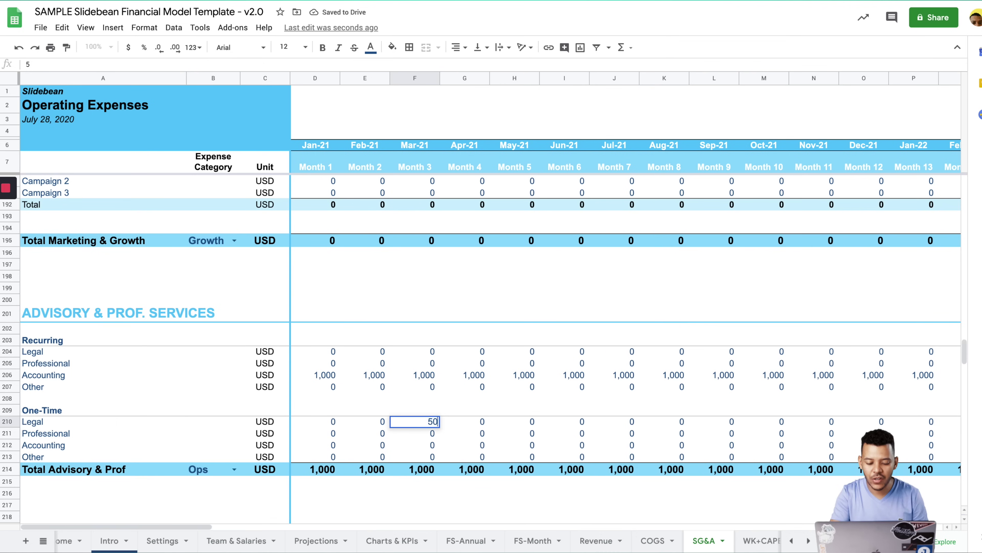
key("Return")
key("Up")
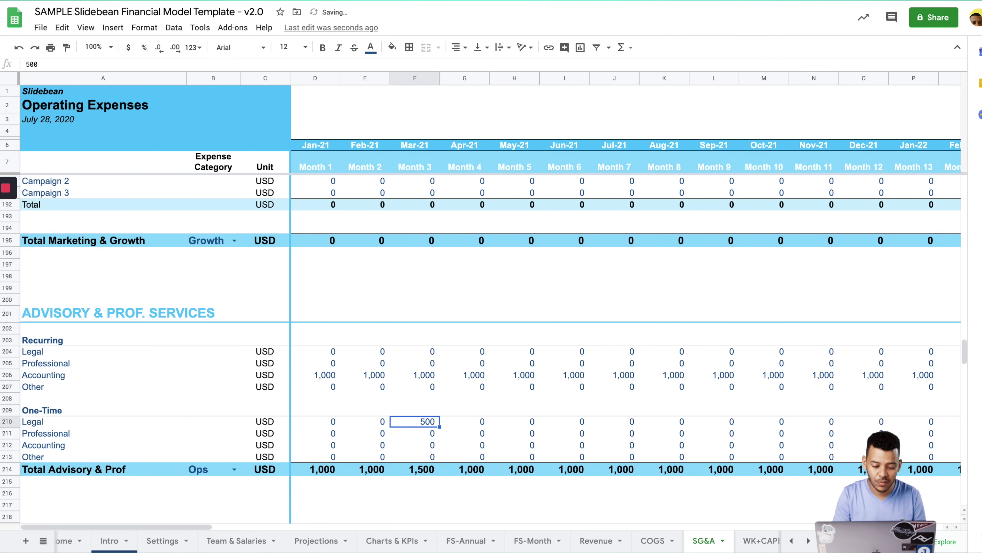
- Try a May-21 cost of 100 for Legal in the Recurring group and reset it to 0
key("Right")
key("Right")
key("Right")
key("Left")
key("Up")
key("Up")
key("Up")
key("Up")
key("Up")
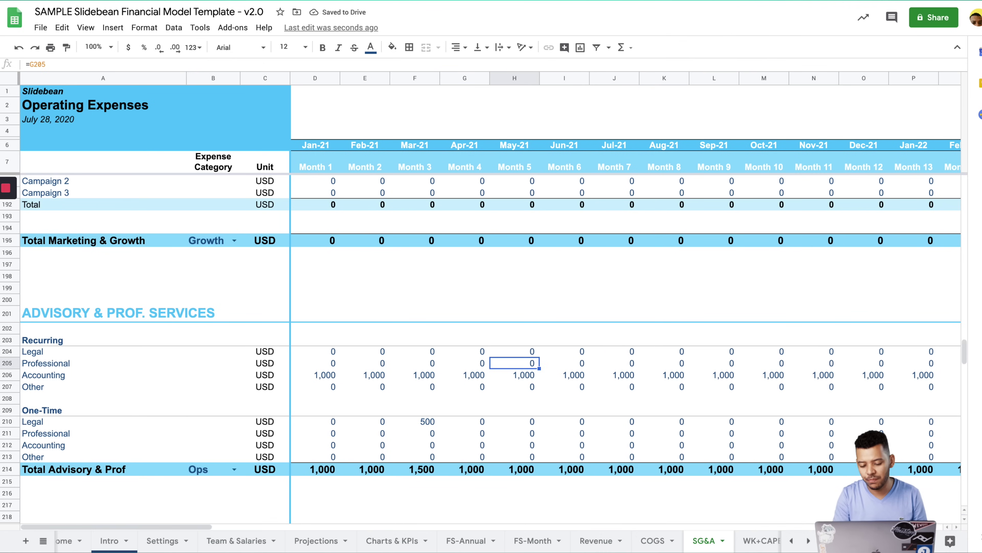
key("Up")
key("Right")
key("Left")
type("0")
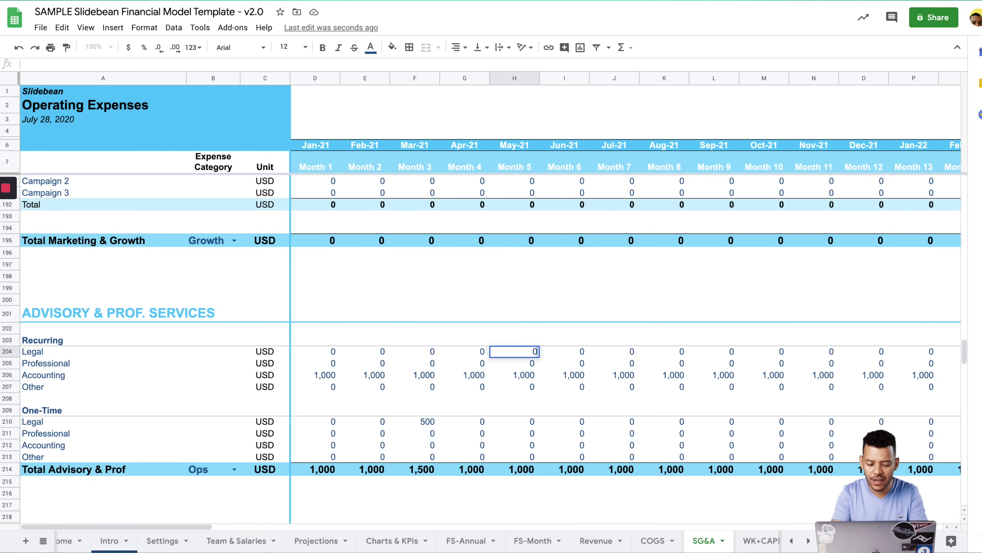
type("00")
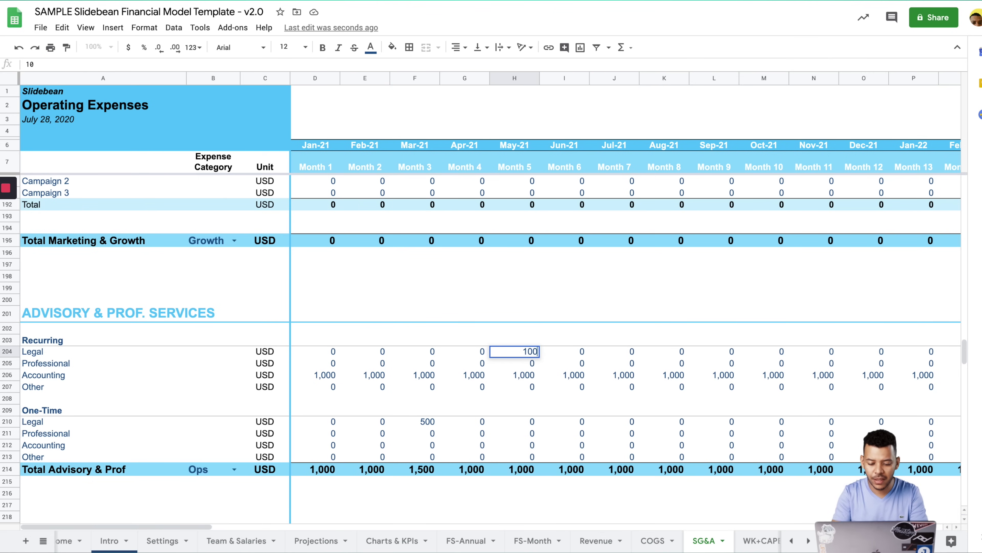
key("Return")
key("Up")
type("0")
key("Return")
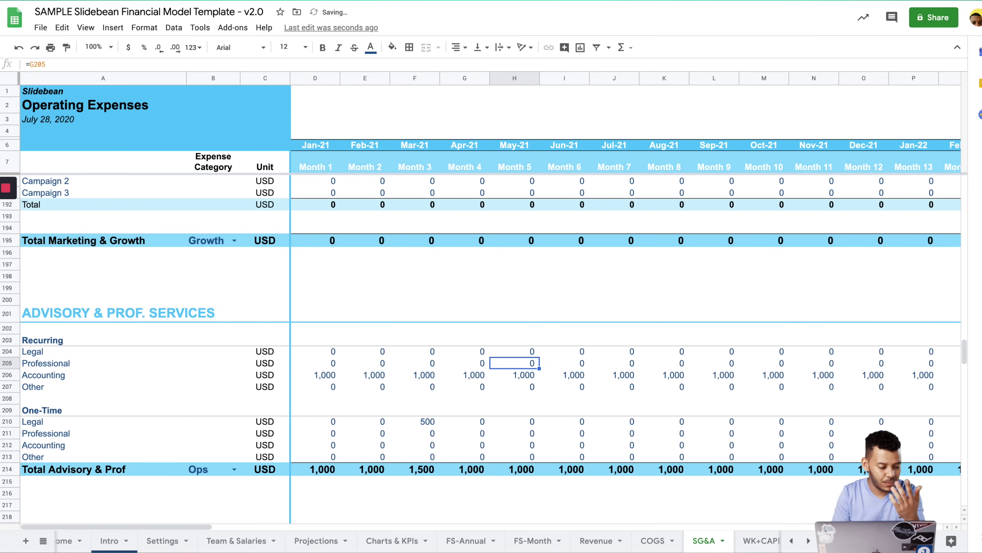
key("Down")
key("Up")
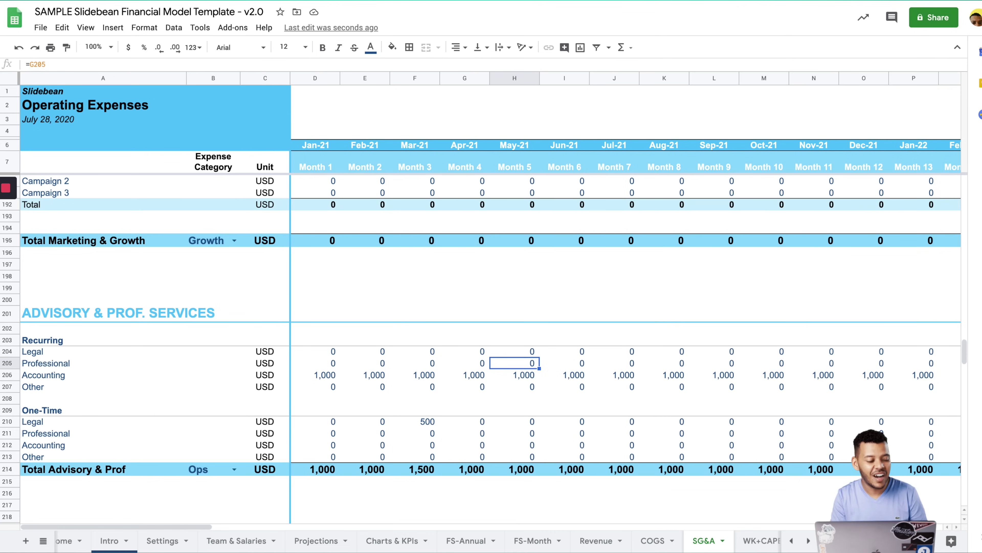
- Try a Mar-21 cost of 150000 for Professional in the One-Time group and undo the entry
key("Left")
key("Left")
key("Down")
key("Down")
key("Down")
key("Down")
key("Down")
key("Down")
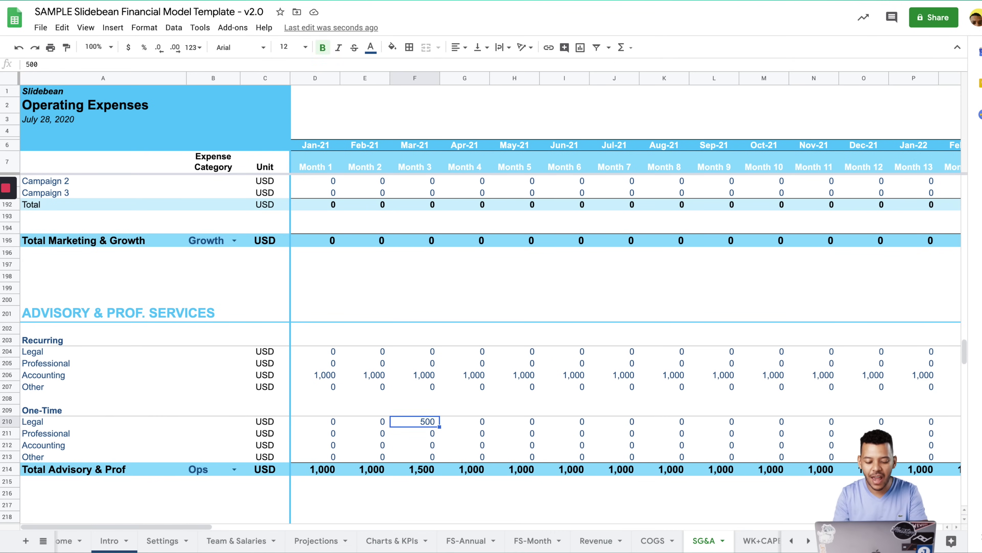
type("150000")
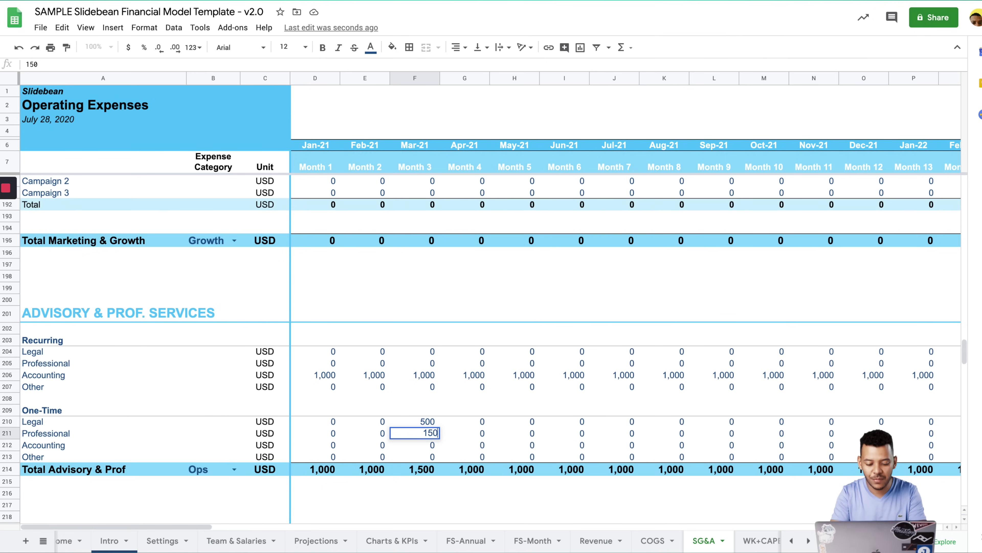
key("Return")
key("Up")
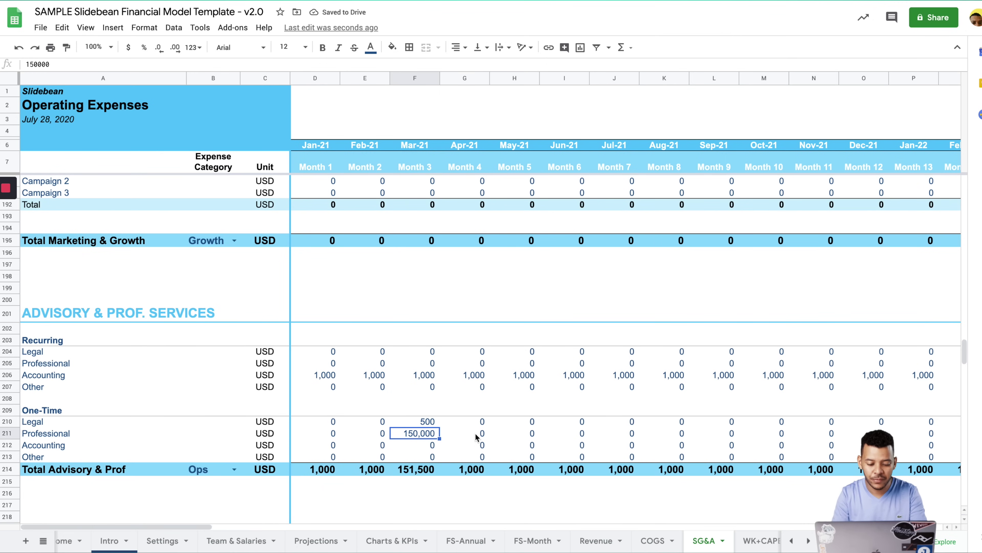
key("ctrl+z")
- Go to the Rent section and inspect the formula behind the Feb-21 Office rent
left_click(552, 410)
scroll(427, 414, "down", 3)
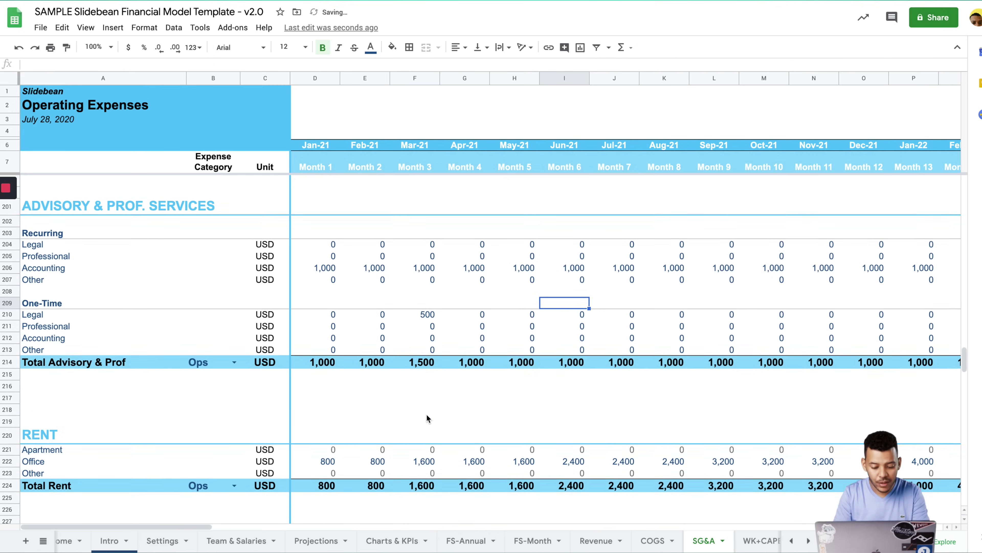
scroll(378, 329, "down", 3)
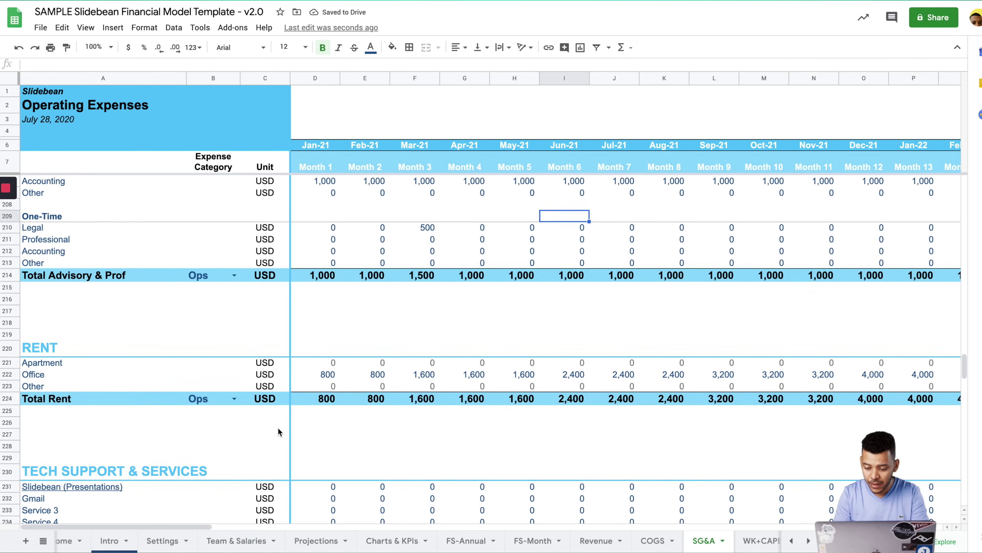
scroll(278, 427, "down", 1)
left_click(44, 279)
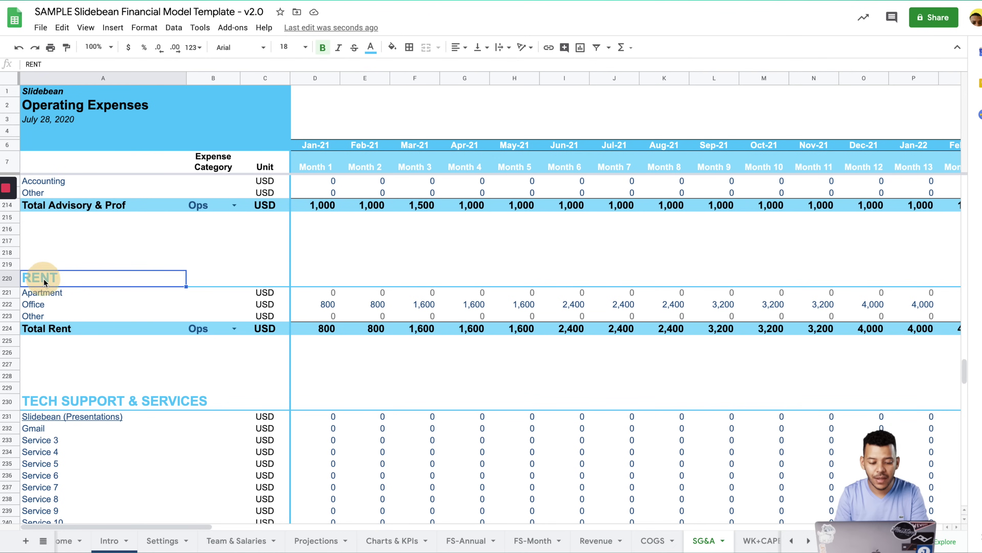
left_click(369, 305)
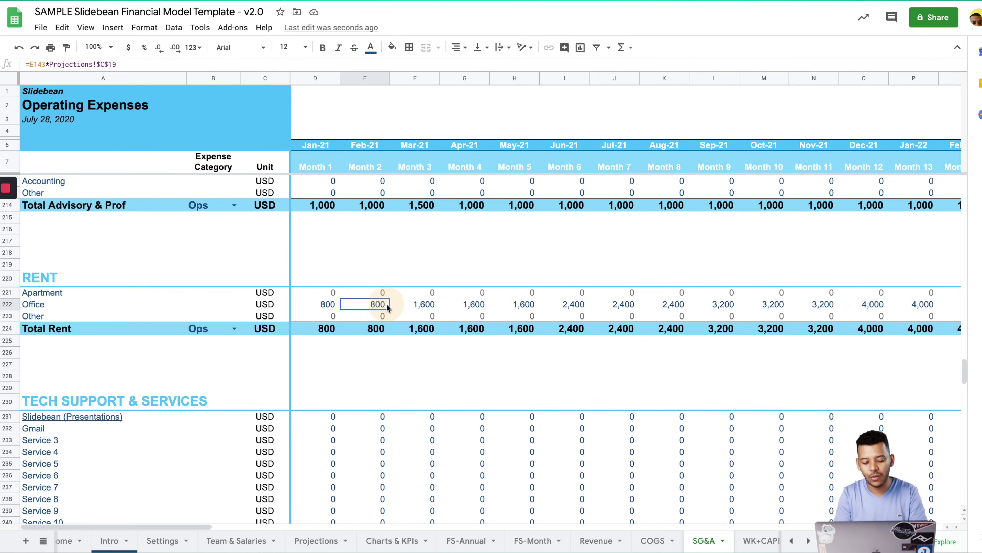
- Set the Office > Per Desk Cost input on the Projections sheet to 350 USD
left_click(316, 540)
left_click(197, 317)
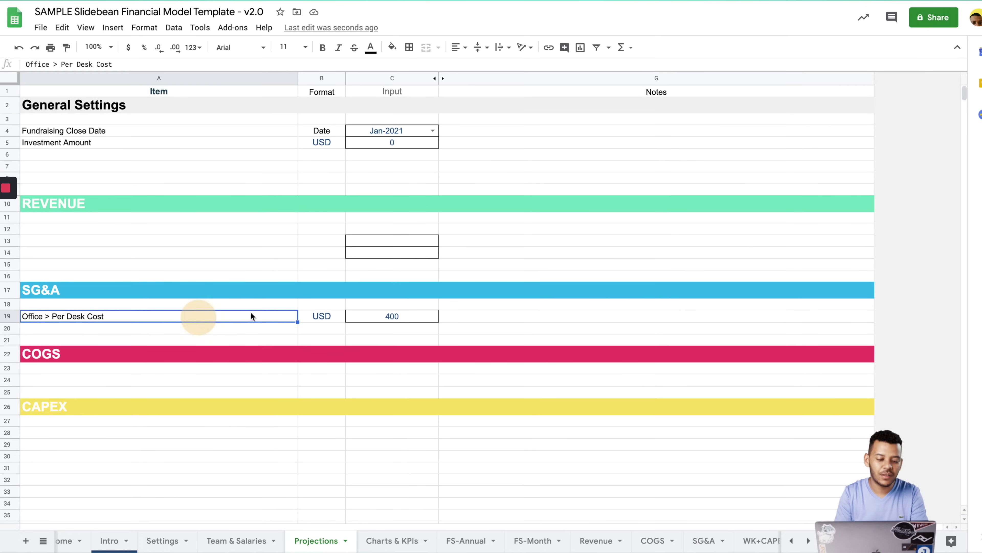
left_click(384, 316)
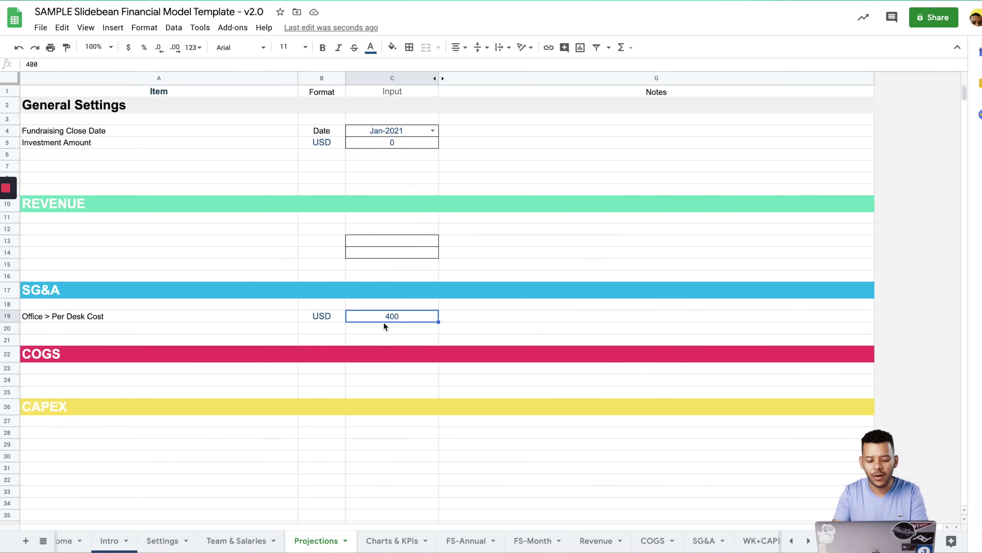
type("350")
key("Return")
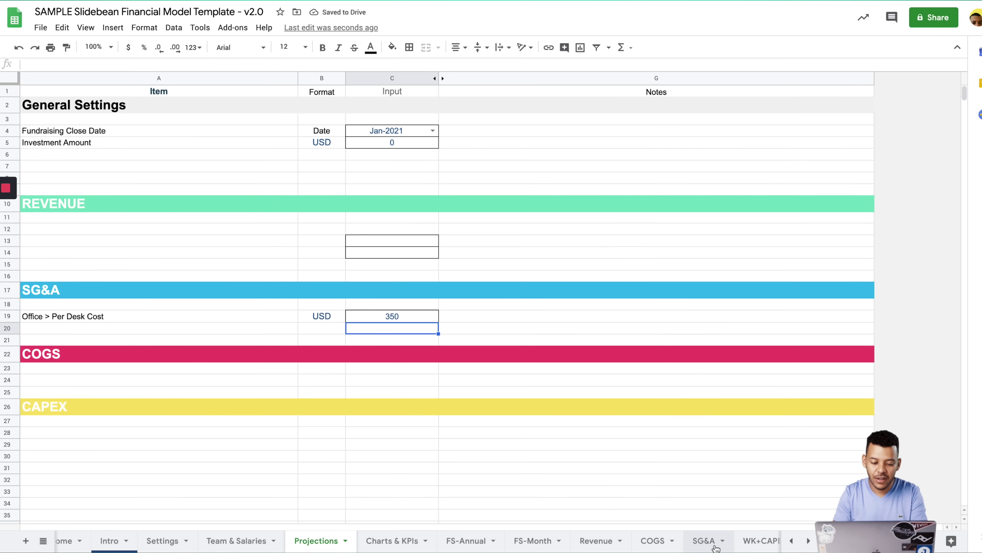
- Return to the SG&A sheet and inspect the Total Headcount row, including its Feb-21 formula
left_click(704, 540)
scroll(371, 286, "up", 10)
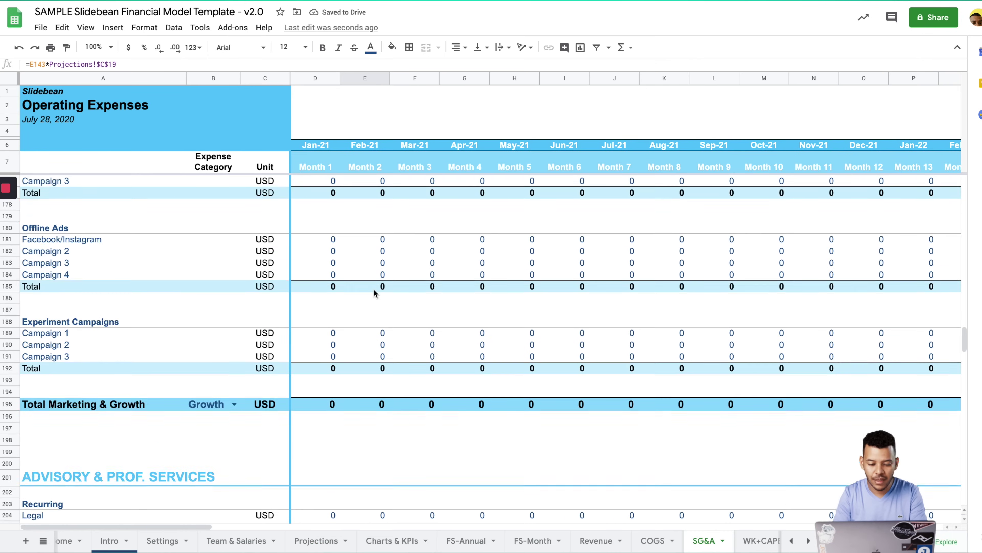
scroll(374, 291, "up", 14)
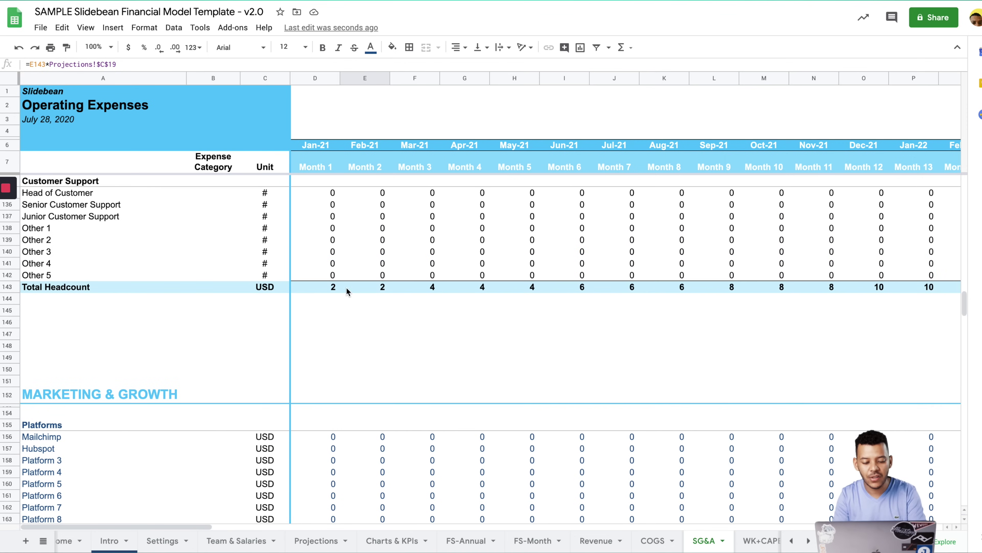
left_click(347, 288)
scroll(512, 298, "right", 5)
scroll(600, 296, "down", 2)
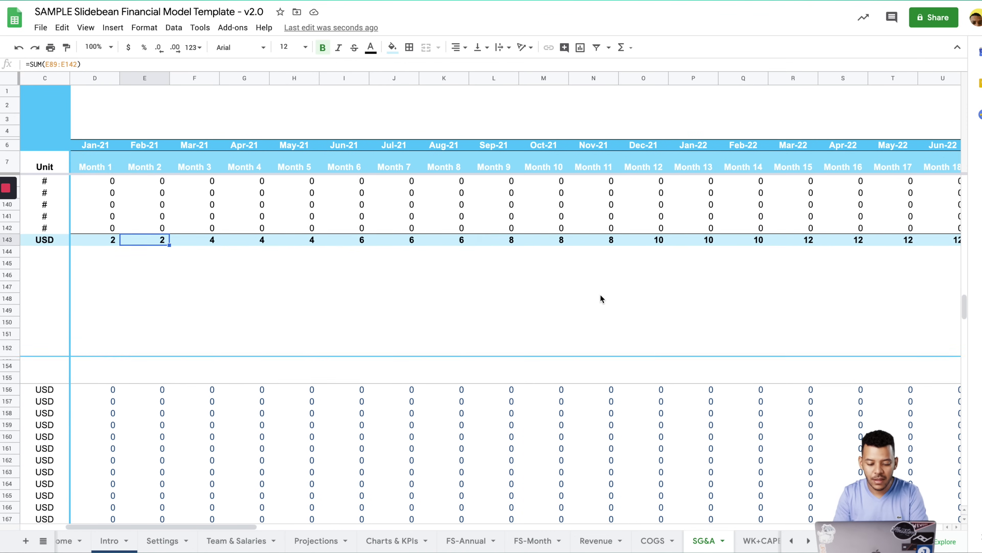
- Examine the Office rent across the months through Apr-22 and check the formula of its Feb-21 value
scroll(533, 375, "down", 20)
scroll(434, 379, "left", 5)
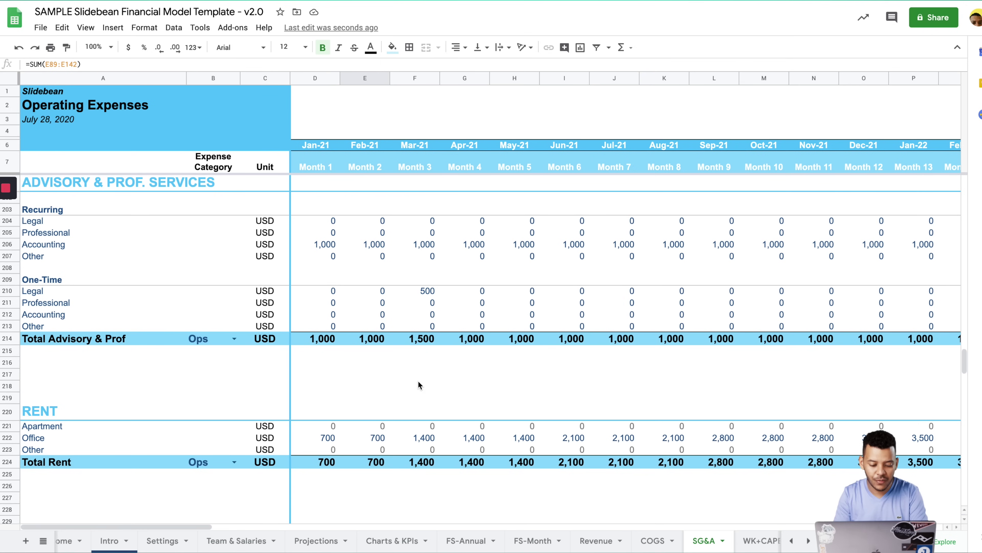
left_click(333, 437)
key("Right")
key("Right")
key("Right")
key("Right")
key("Right")
key("Right")
key("Right")
key("Right")
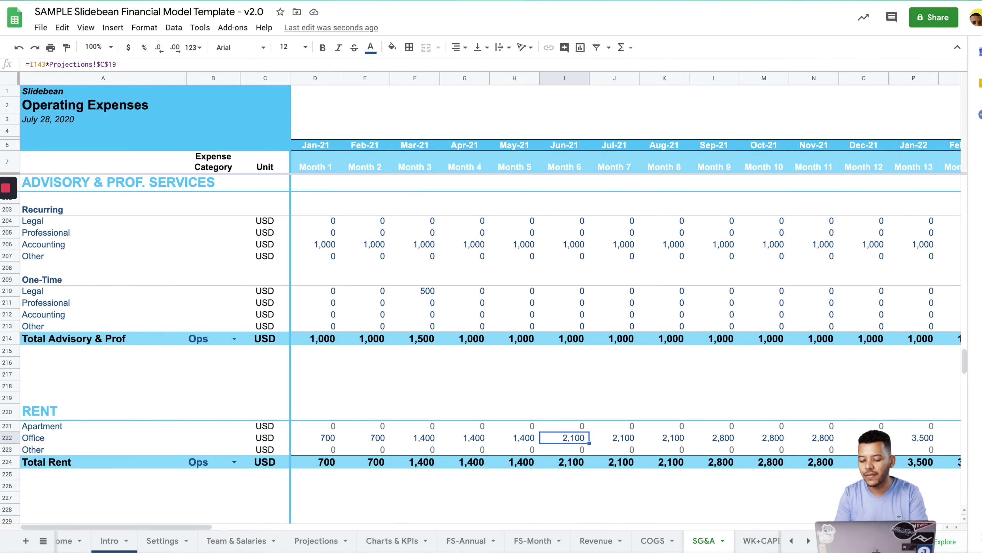
key("Right")
key("Right")
key("Right")
key("Right")
key("Right")
key("Right")
key("Right")
key("Right")
key("Right")
key("Right")
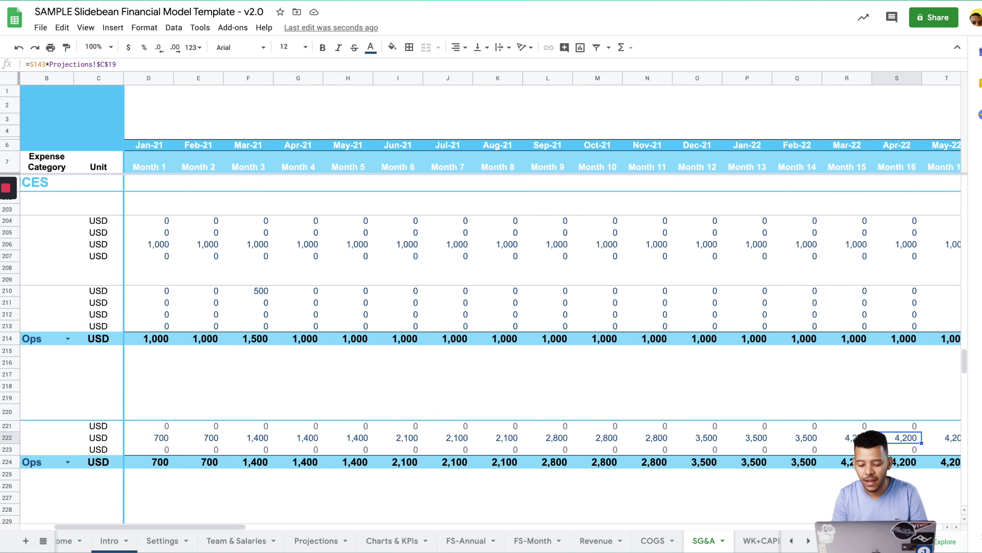
key("Left")
key("Left")
key("Left")
key("Left")
key("Left")
key("Left")
key("Left")
key("Left")
key("Left")
key("Left")
key("Left")
key("Left")
key("Left")
key("Left")
key("Left")
key("Left")
key("Left")
key("Left")
key("Left")
key("Left")
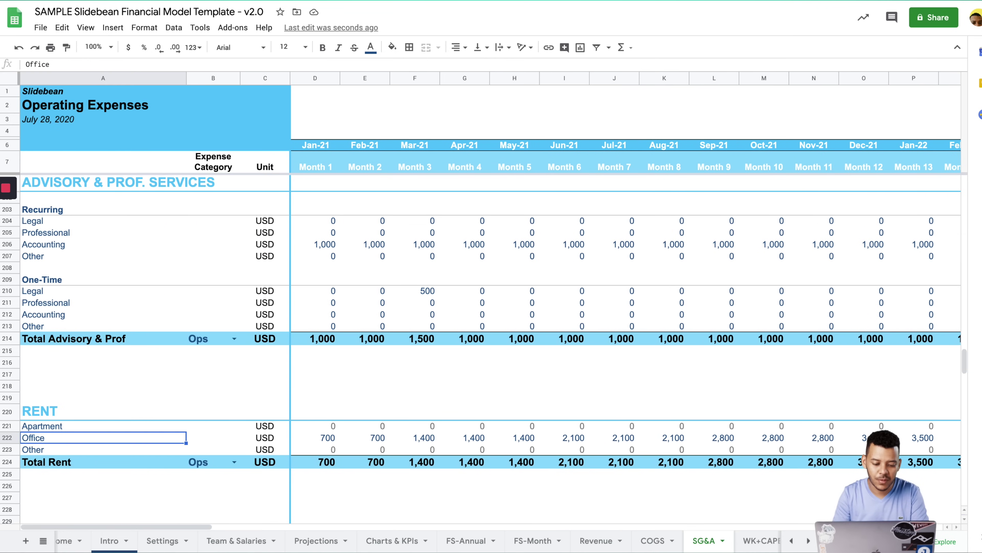
scroll(302, 398, "down", 5)
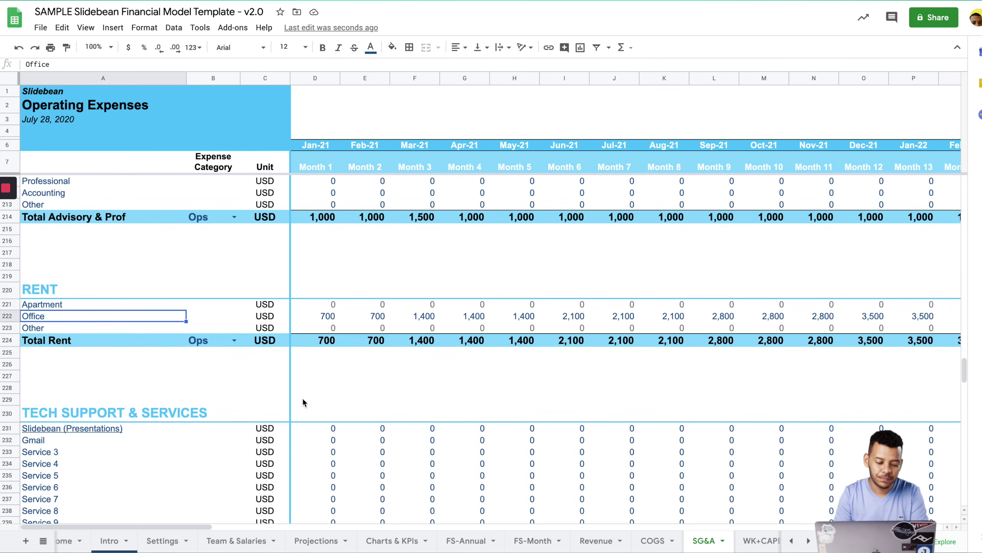
left_click(370, 289)
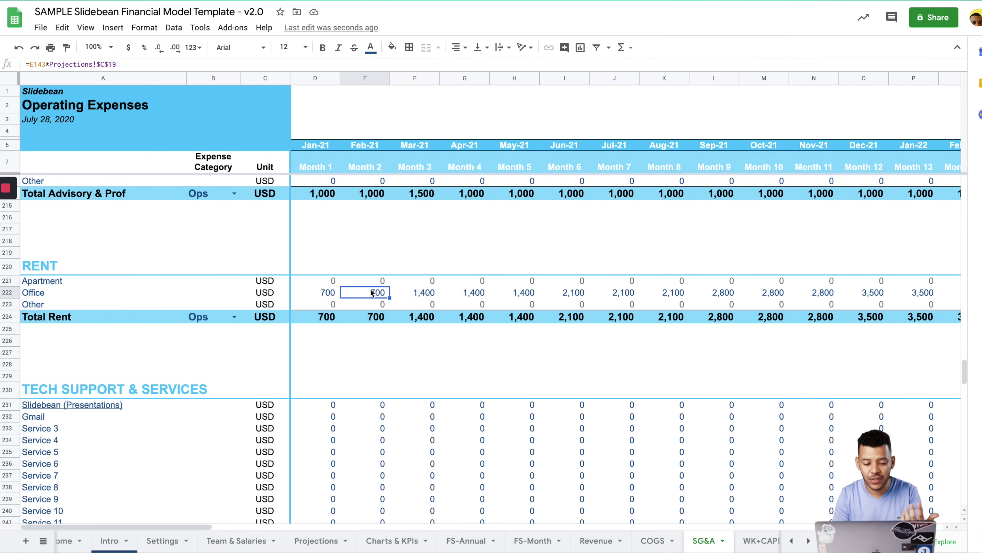
left_click(7, 295)
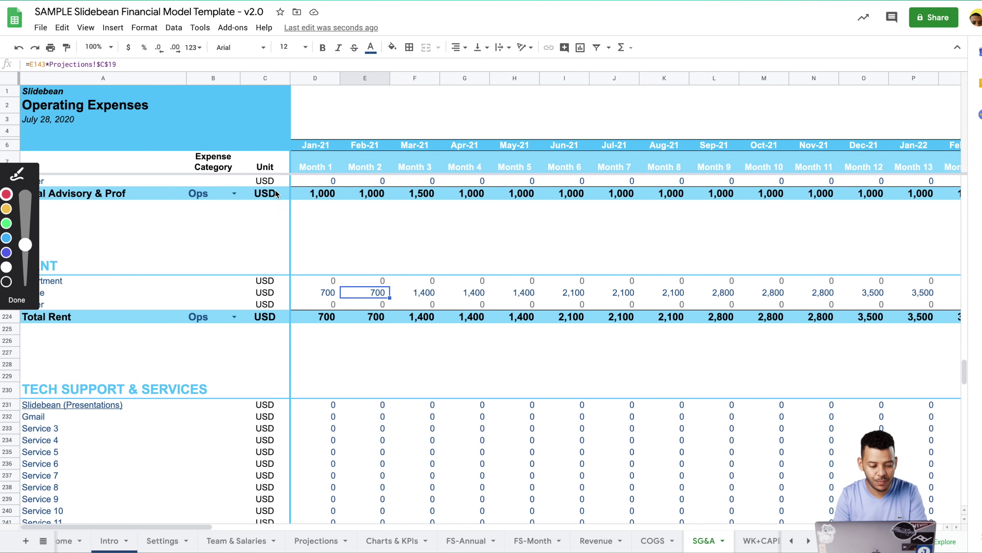
left_click(180, 257)
left_click(23, 300)
scroll(174, 267, "down", 3)
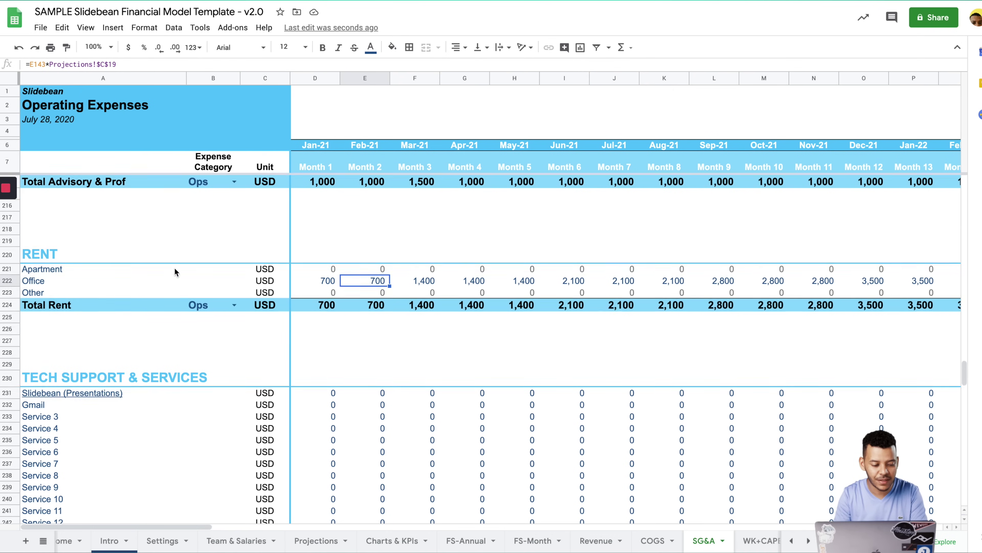
scroll(73, 219, "up", 3)
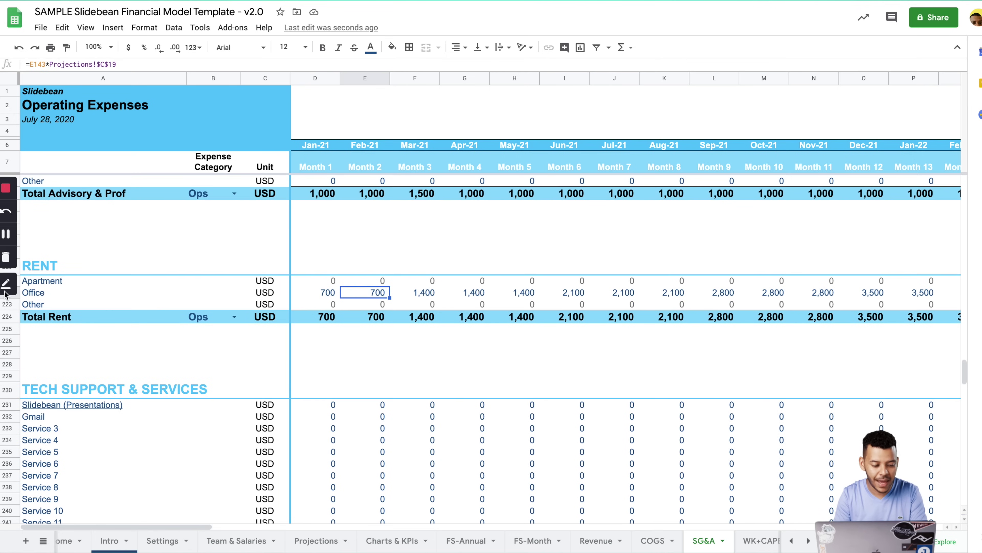
scroll(2, 319, "up", 1)
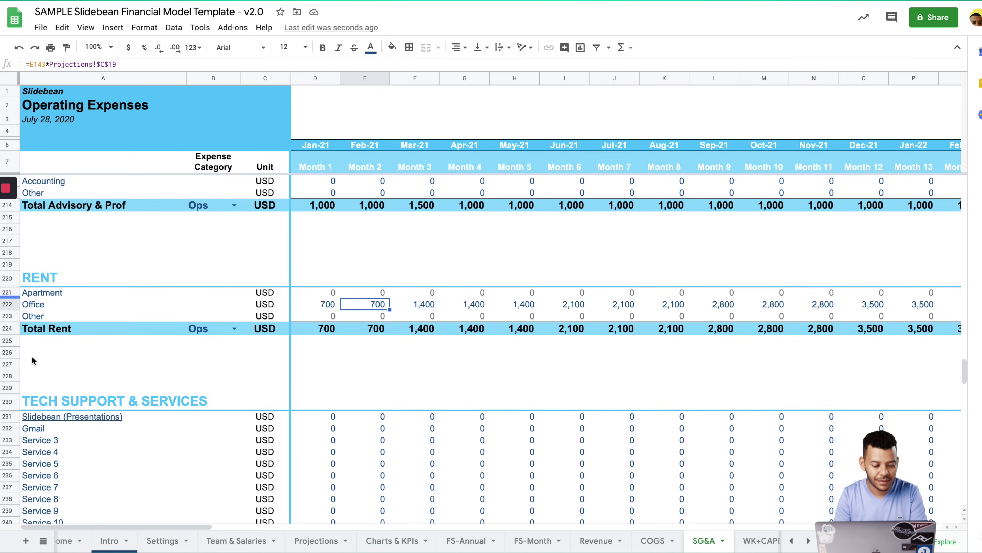
- Change the text colour of the whole Office row in the Rent section to black
left_click(7, 305)
left_click(370, 47)
left_click(381, 84)
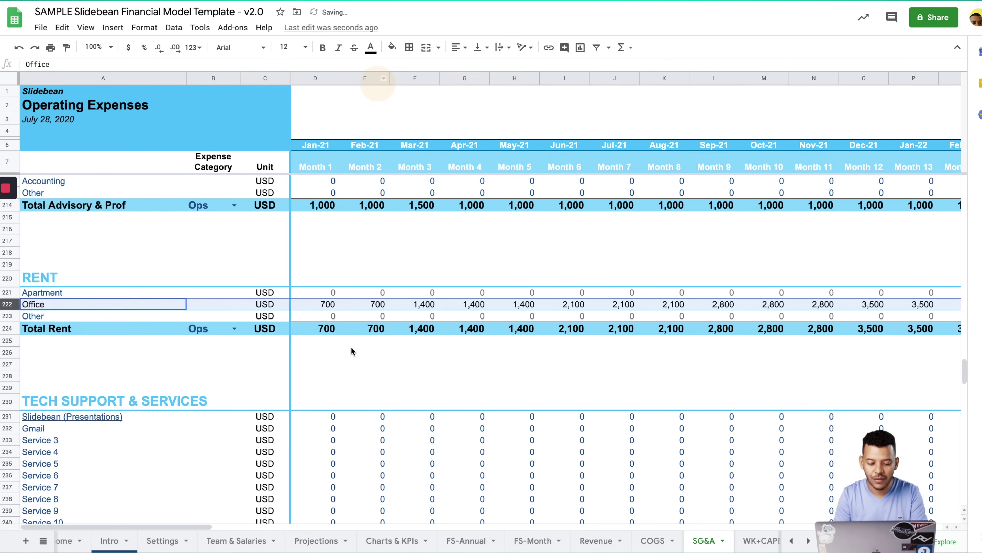
- Check the Mar-21 Office rent formula and examine the Tech Support & Services rows from Slidebean (Presentations) to Service 5
left_click(352, 350)
left_click(410, 305)
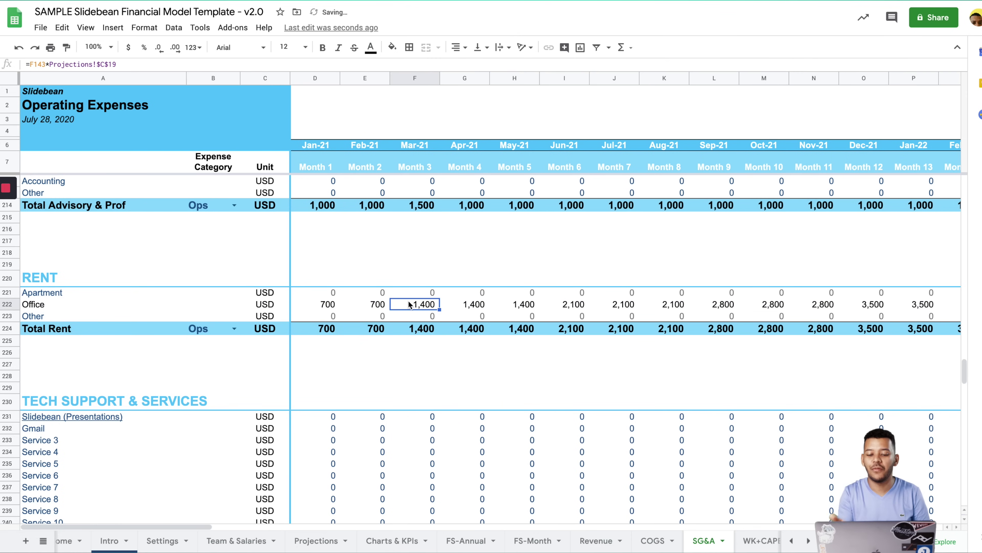
scroll(425, 309, "down", 5)
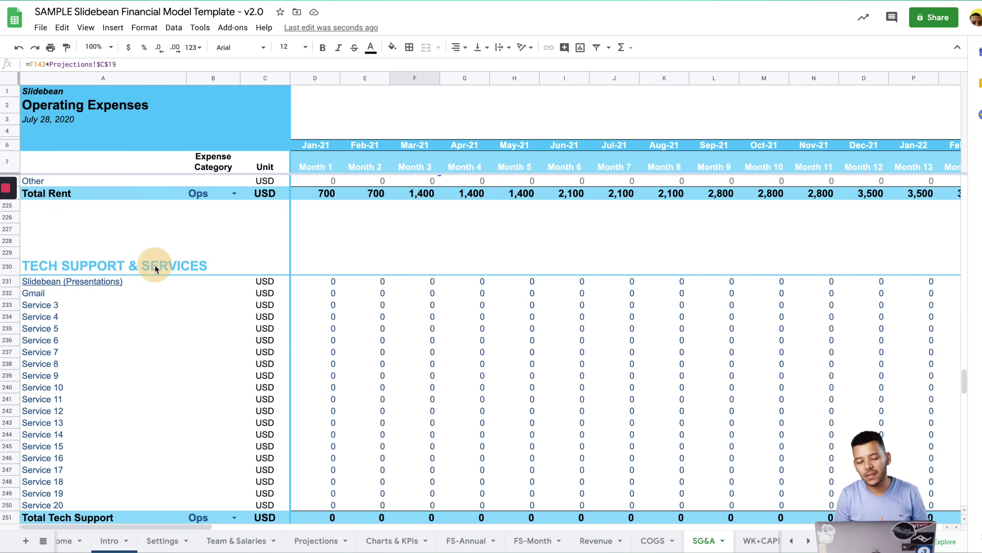
left_click(155, 265)
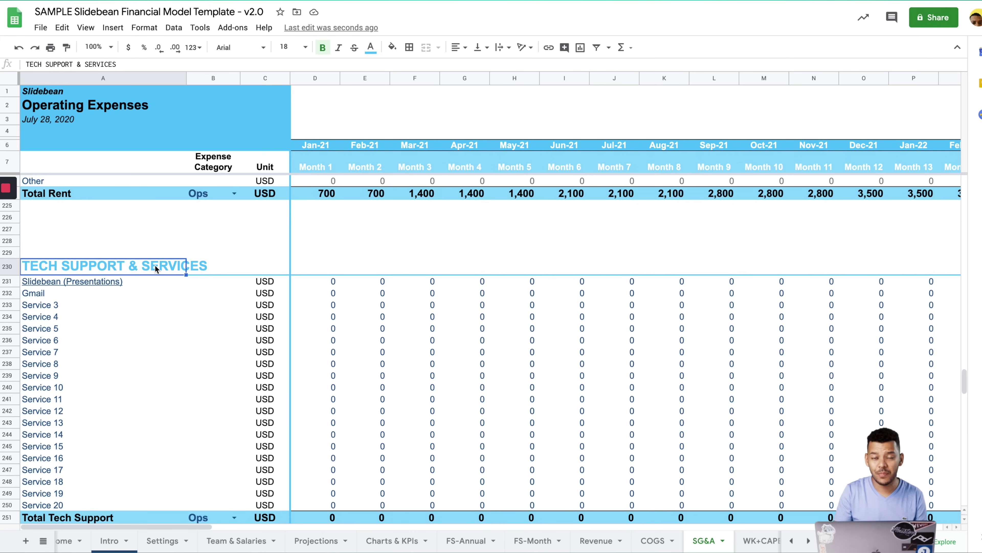
key("Down")
key("Down")
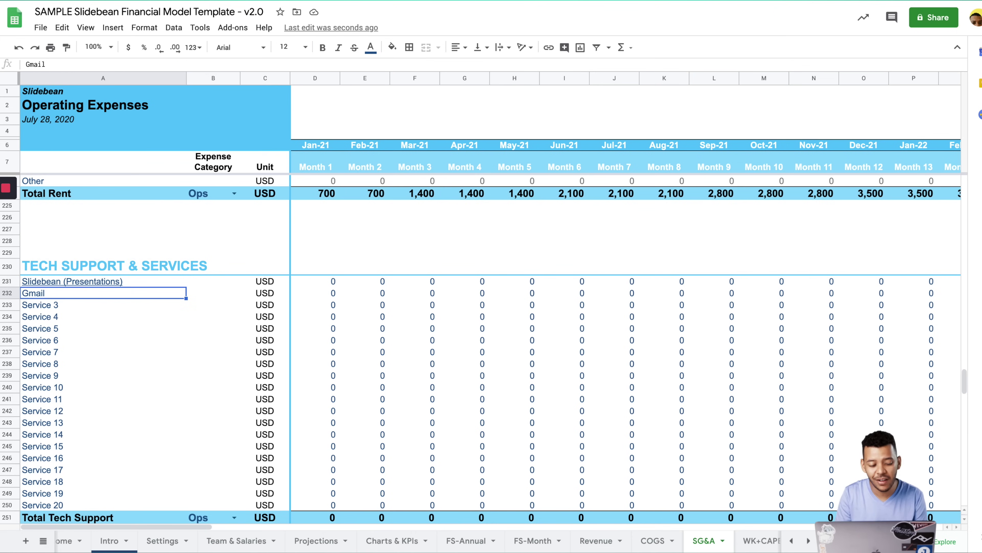
key("Down")
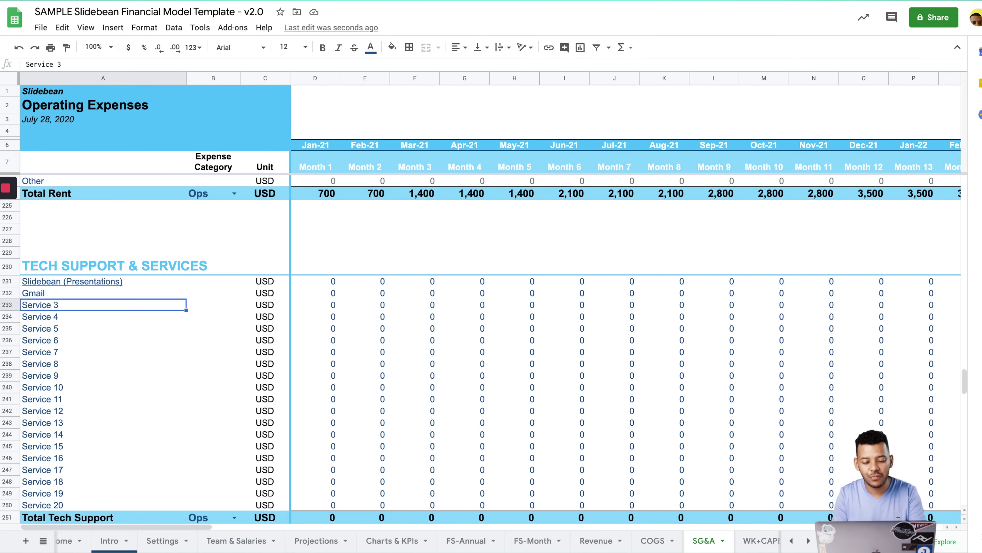
key("Down")
key("Down")
scroll(307, 384, "down", 1)
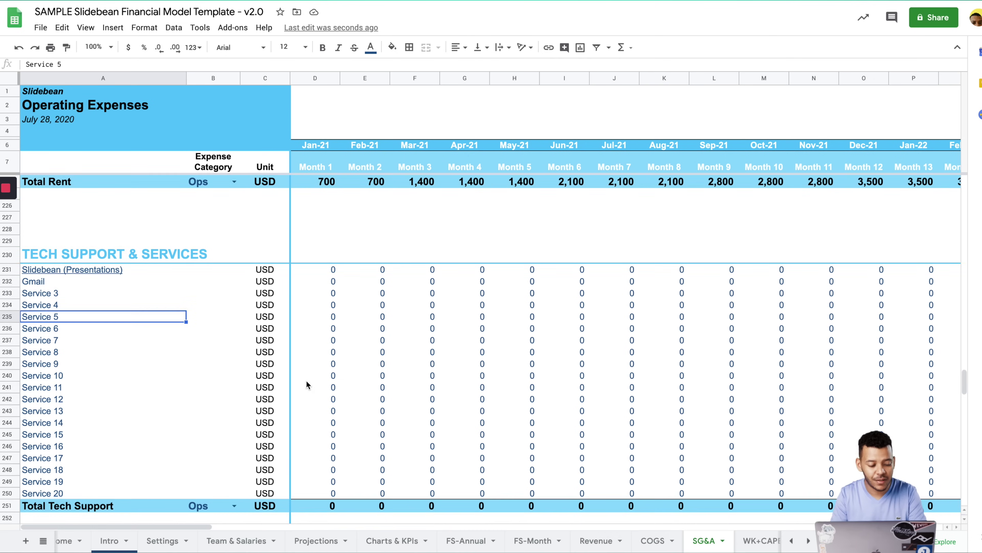
- Inspect the Jan-21 Employees value under Insurance and the Payroll Taxes + Benefits column on the Team & Salaries sheet
scroll(307, 384, "down", 5)
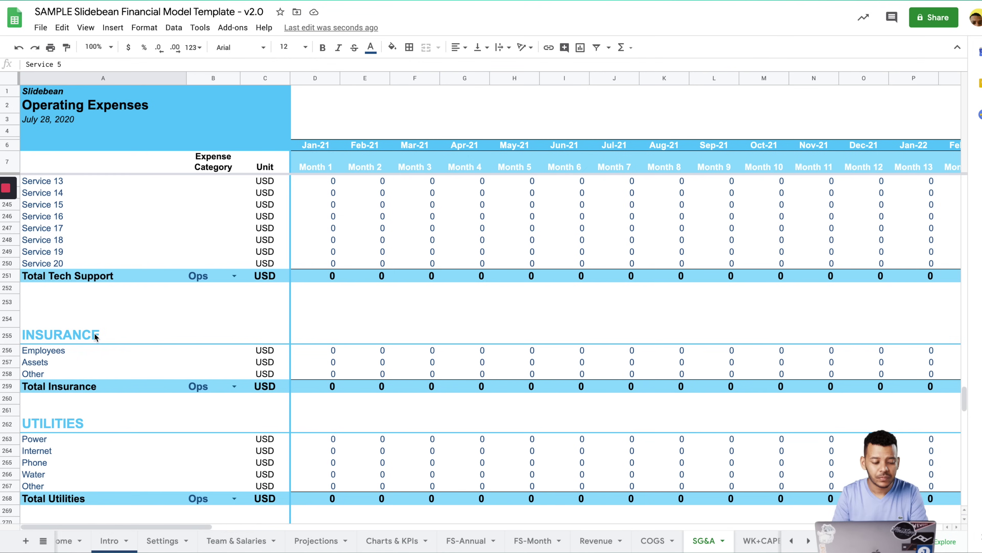
left_click(95, 334)
left_click(320, 350)
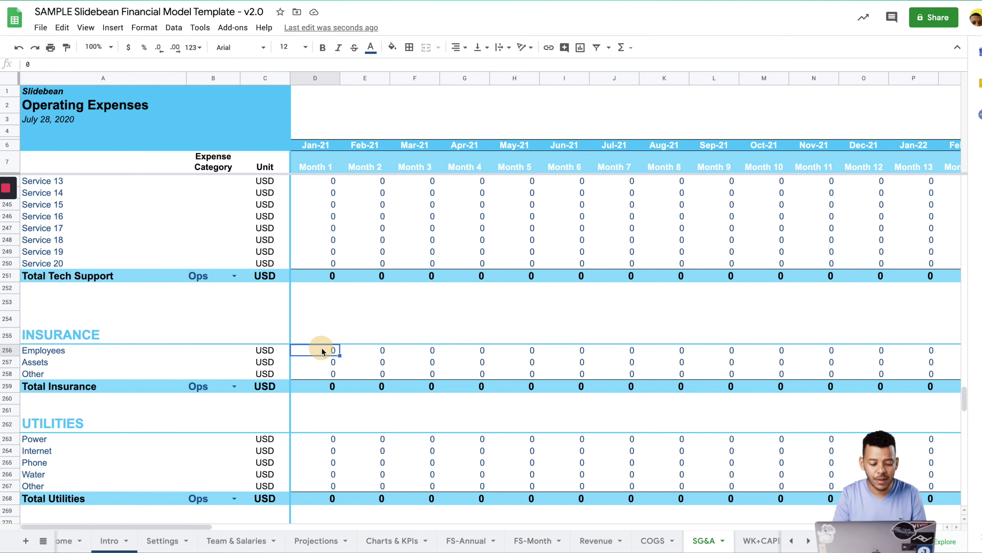
left_click(317, 540)
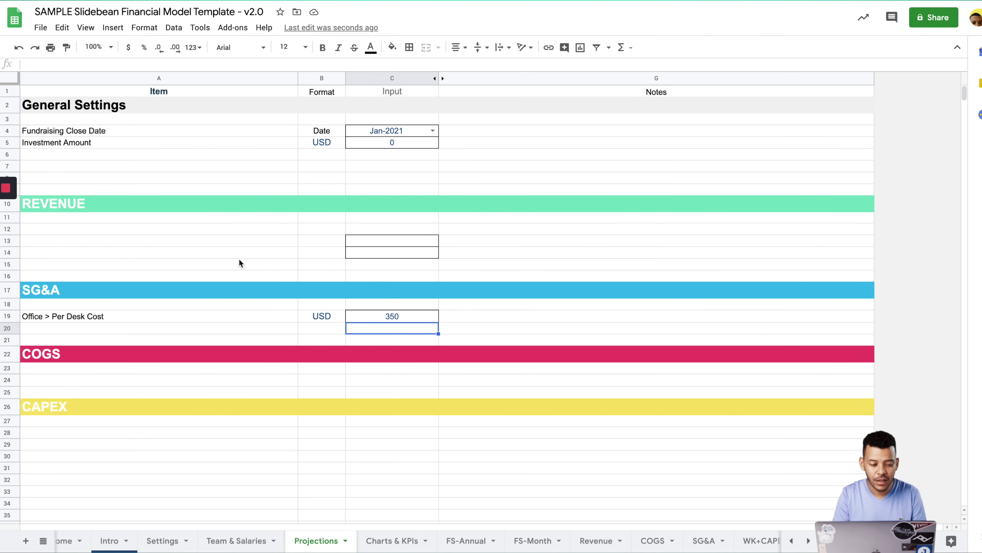
left_click(248, 540)
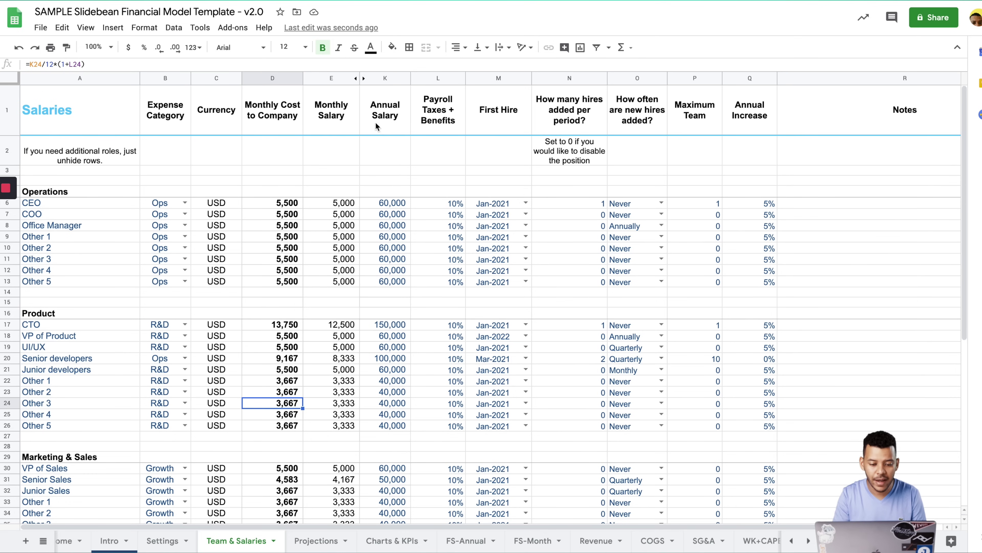
left_click(436, 78)
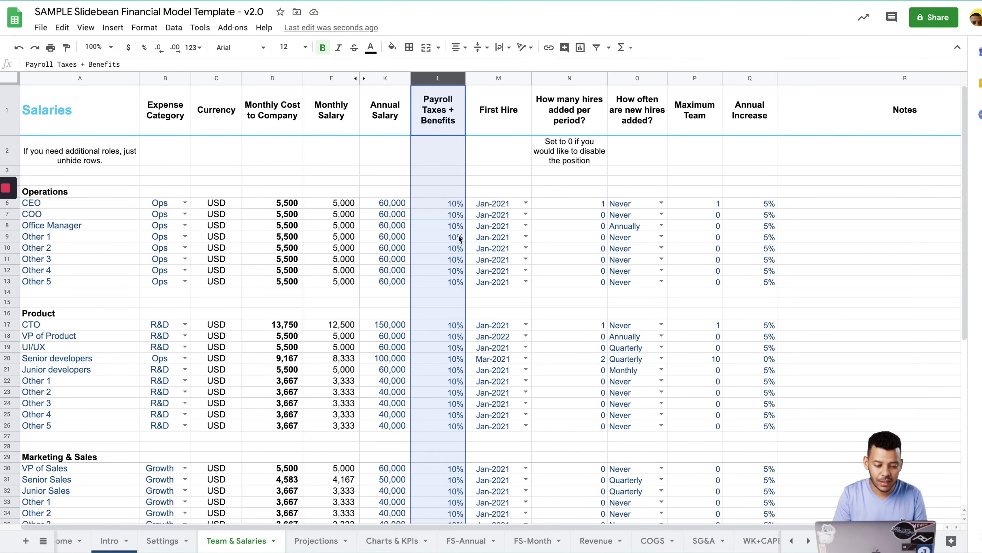
- On the SG&A sheet, set the Feb-21 Employees insurance cost to 400 times that month's Total Headcount with =400*E143
left_click(713, 541)
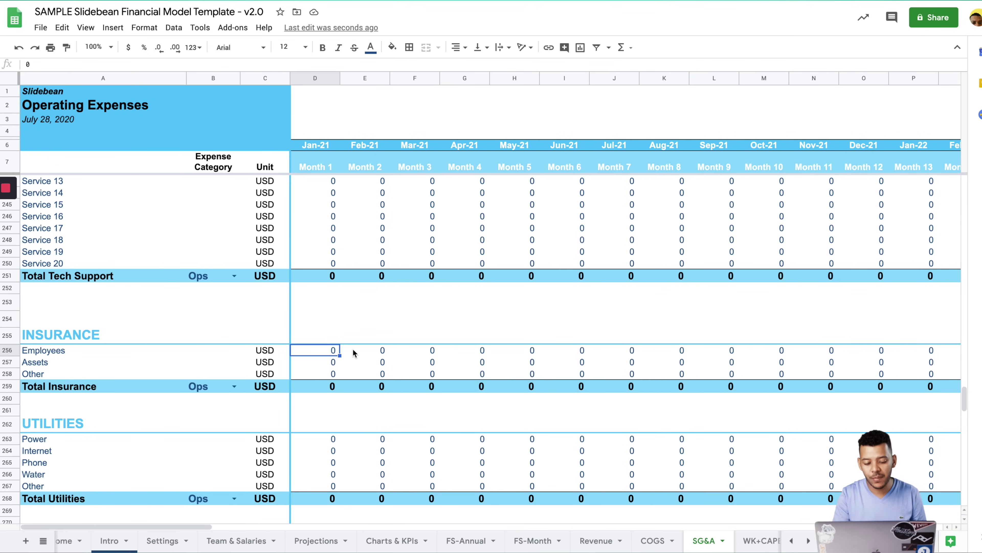
left_click(352, 349)
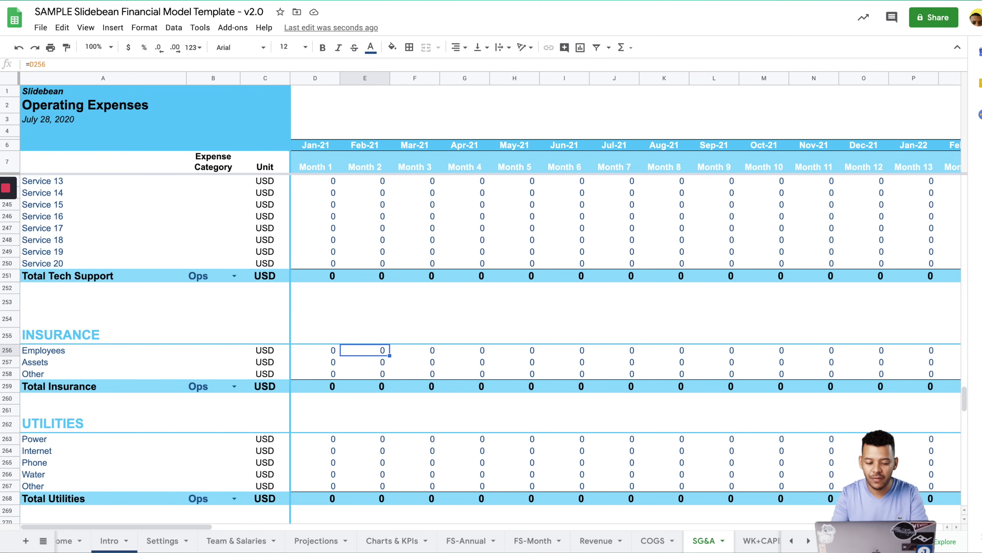
type("=")
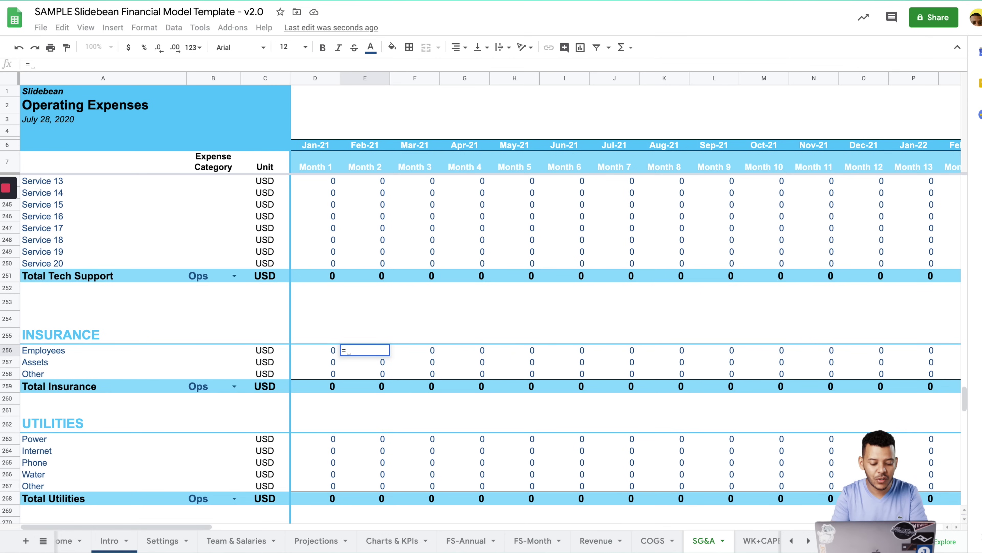
type("400*")
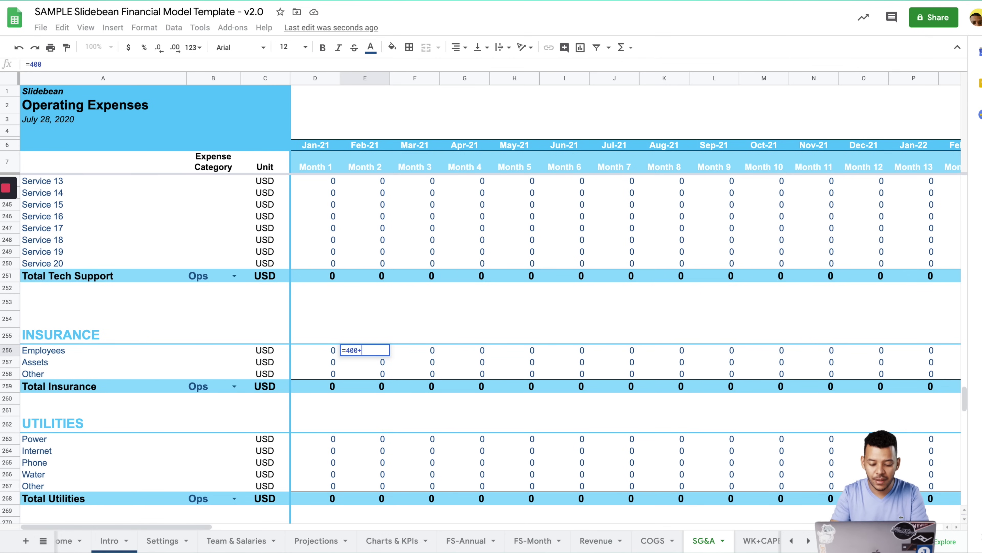
scroll(386, 249, "up", 20)
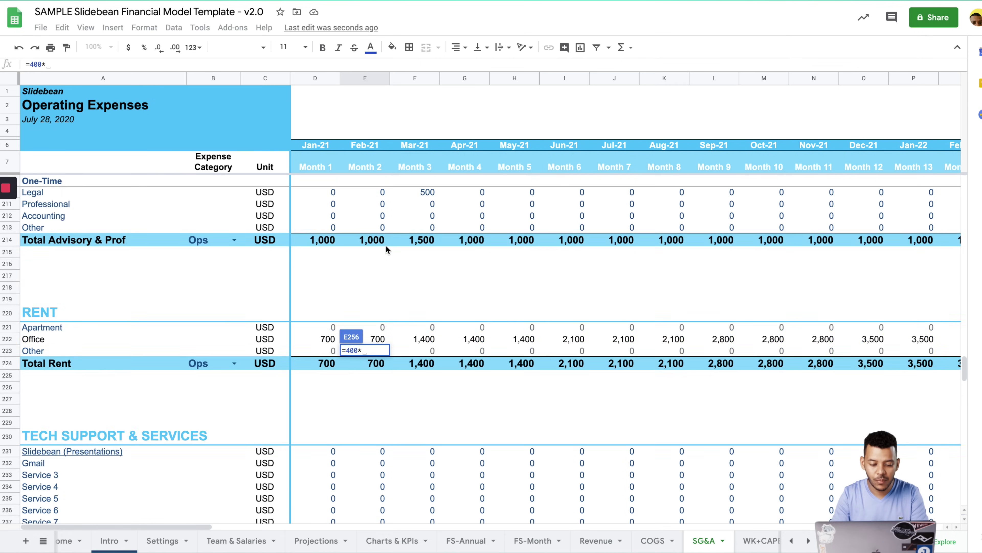
scroll(386, 248, "up", 8)
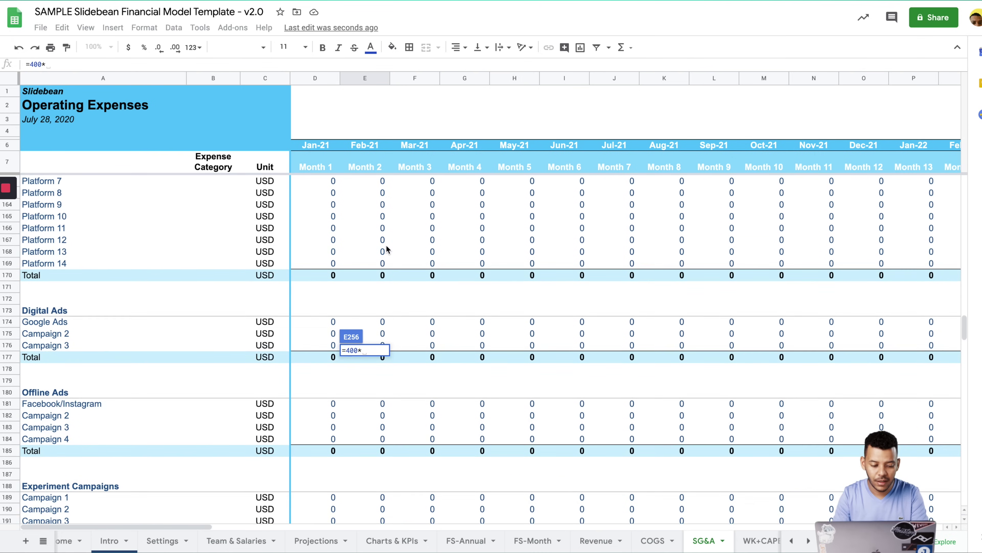
left_click(377, 315)
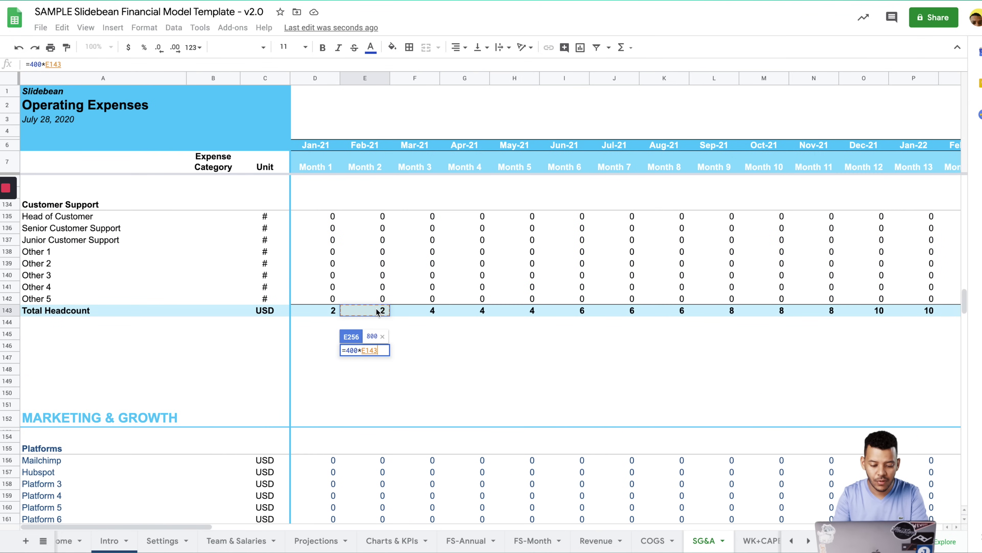
key("Return")
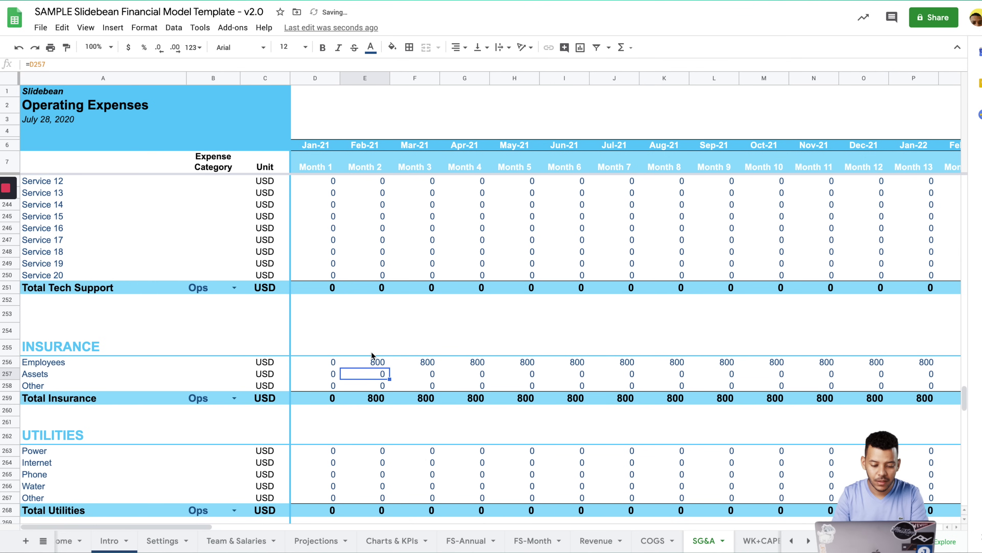
- Fill the Feb-21 Employees insurance formula across the row through Dec-27
left_click(368, 363)
scroll(483, 354, "right", 20)
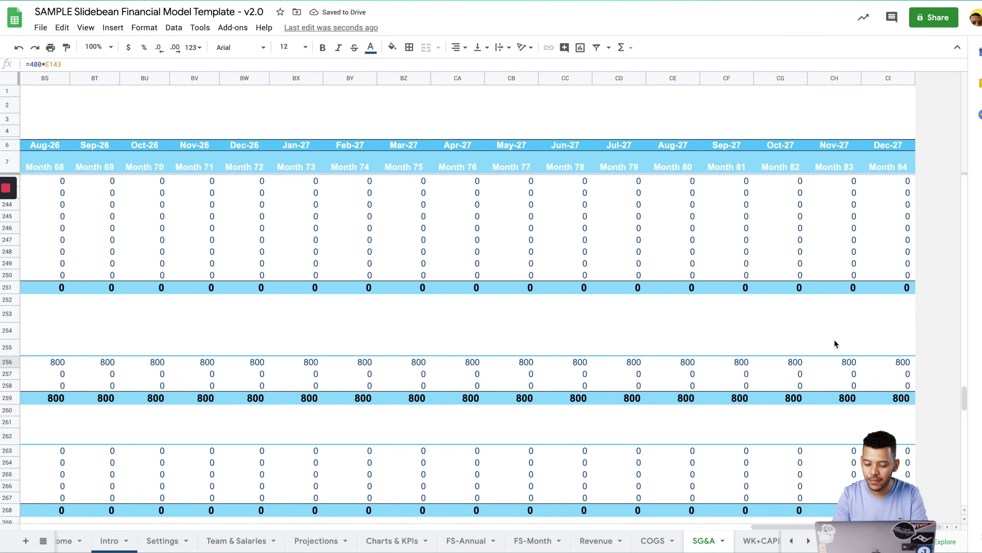
left_click(905, 363, "shift")
key("ctrl+r")
- Change the text colour of the Employees insurance values from Feb-21 through Dec-27 to black
scroll(745, 379, "left", 20)
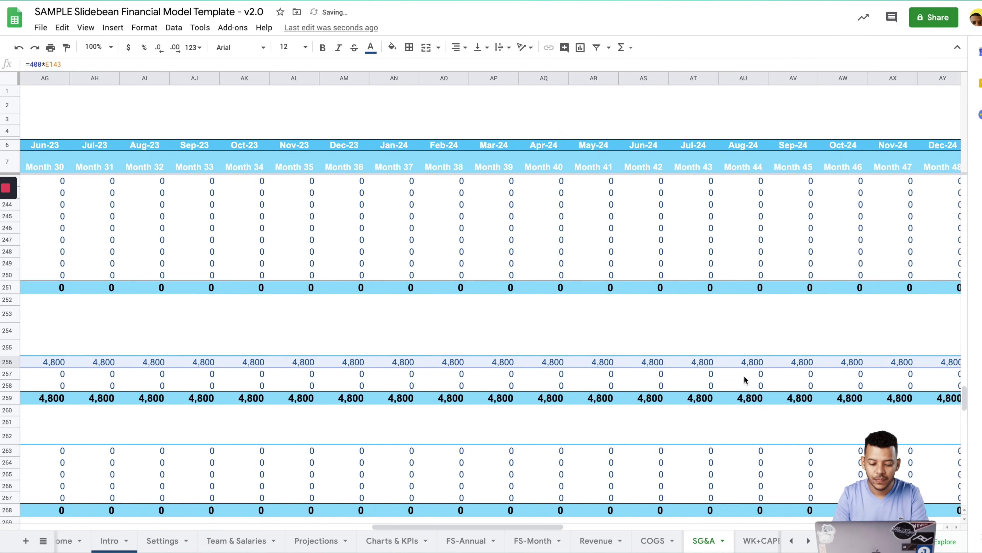
scroll(746, 380, "left", 20)
left_click(371, 47)
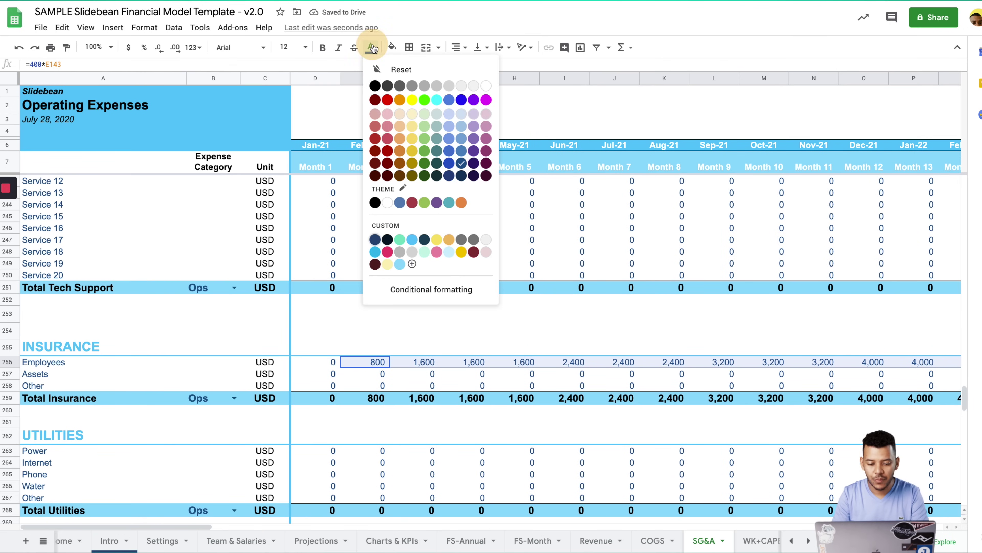
left_click(375, 85)
left_click(349, 363)
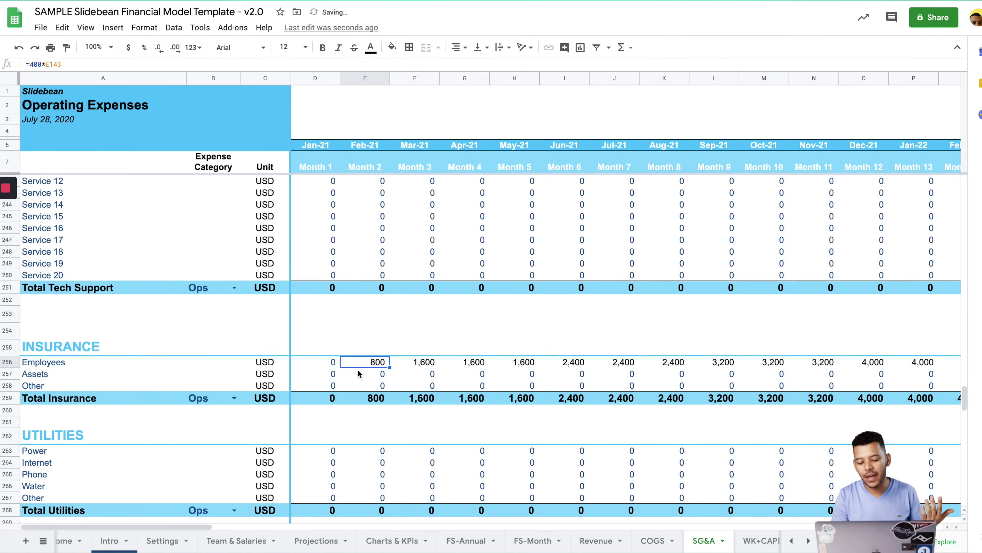
- Examine the Assets insurance row, the Utilities section and the Other Expenses rows such as Bank Fees and Travel
left_click(357, 370)
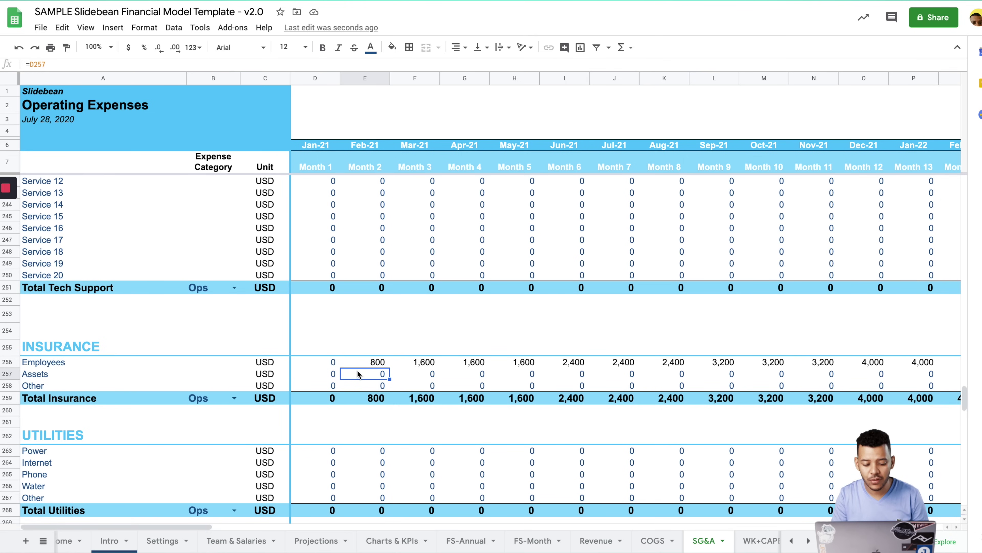
scroll(456, 371, "down", 3)
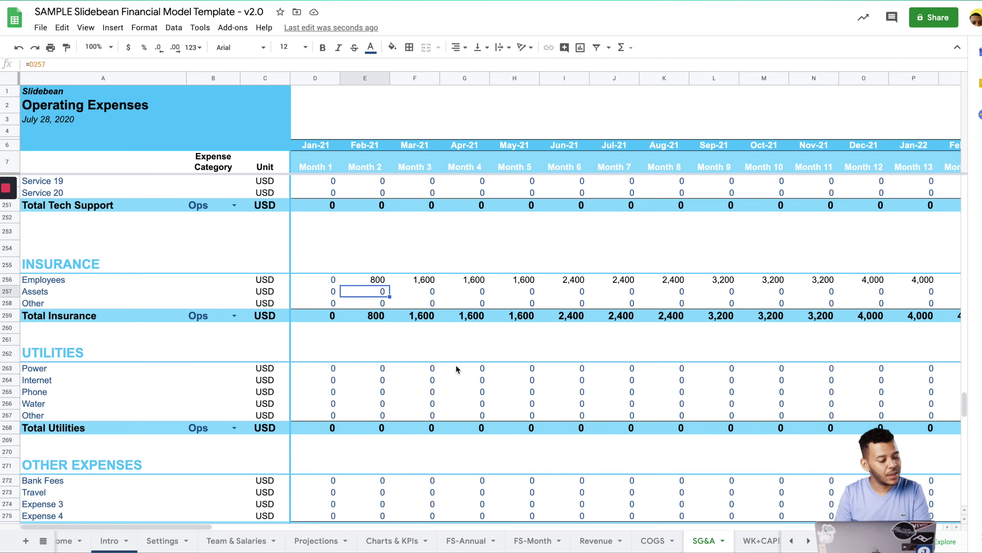
left_click(164, 359)
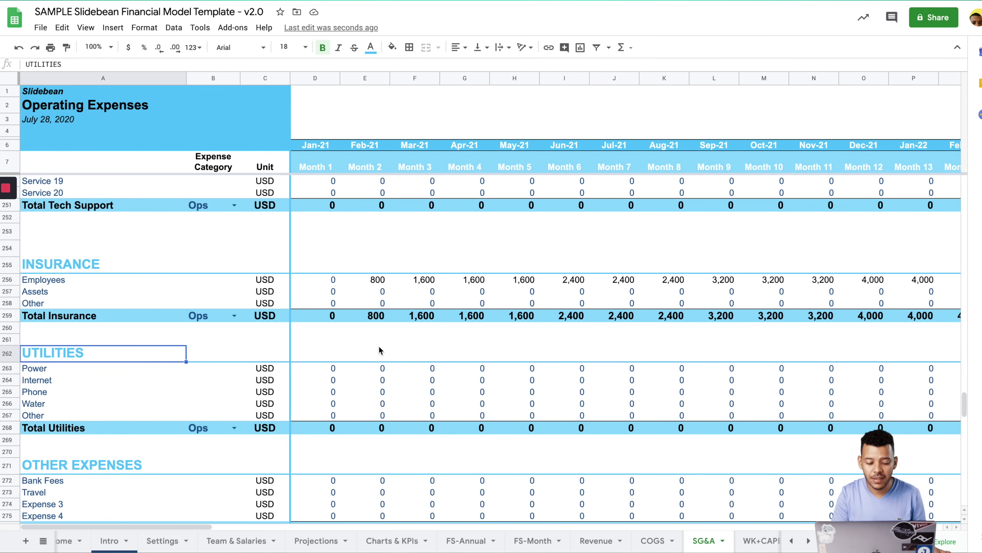
scroll(392, 351, "down", 3)
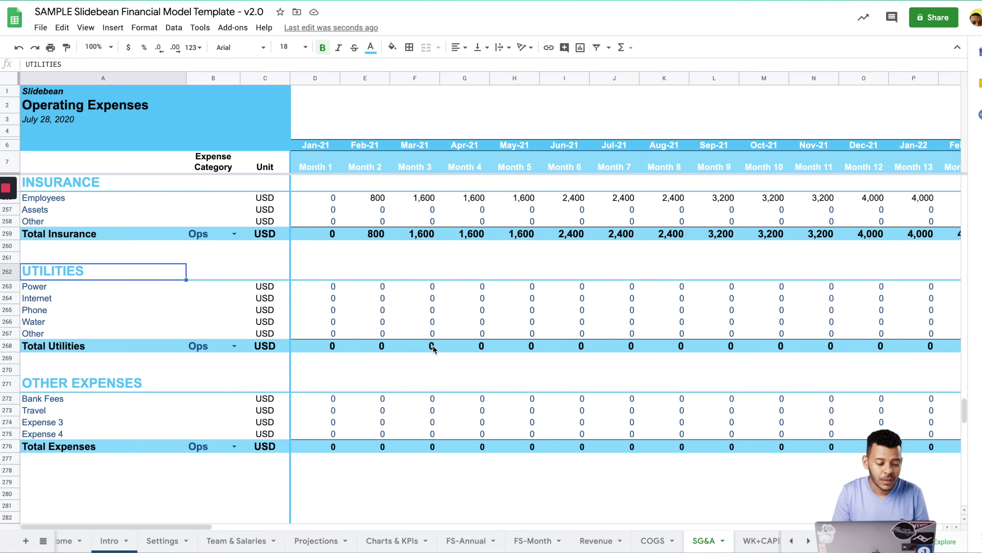
scroll(432, 345, "down", 2)
left_click(127, 348)
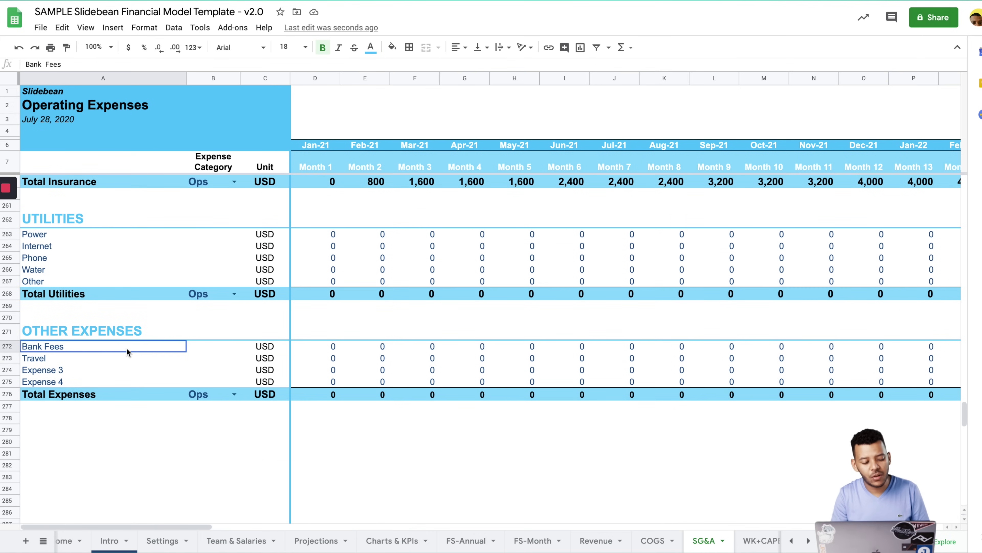
left_click(68, 359)
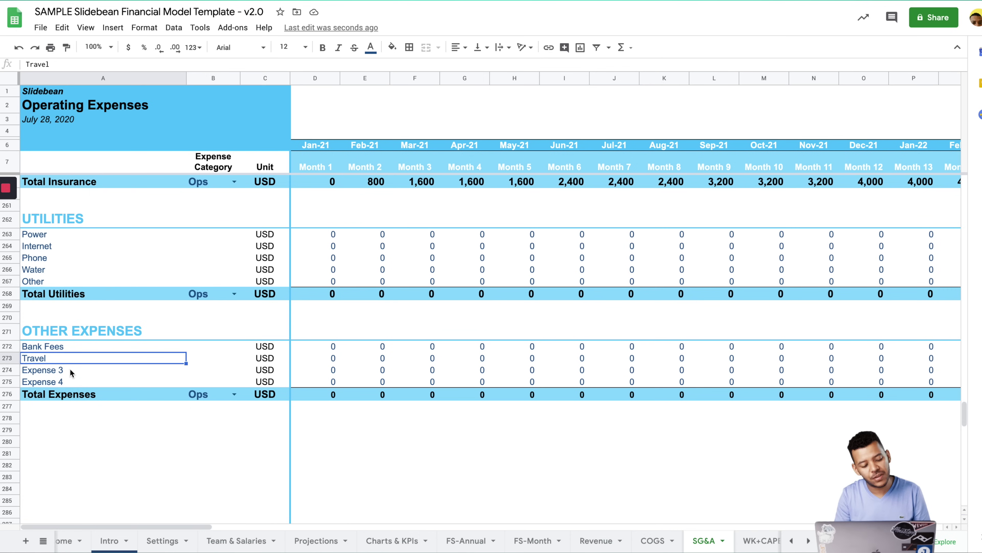
left_click(70, 369)
left_click(42, 348)
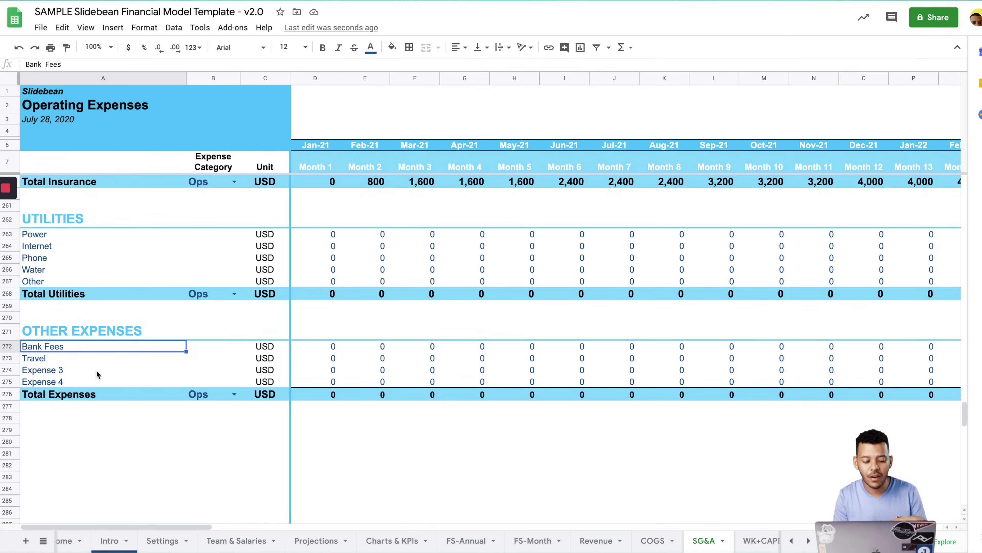
- Review the Operating Expenses summary by category, followed by the Payroll, headcount and Marketing & Growth sections
scroll(346, 373, "up", 20)
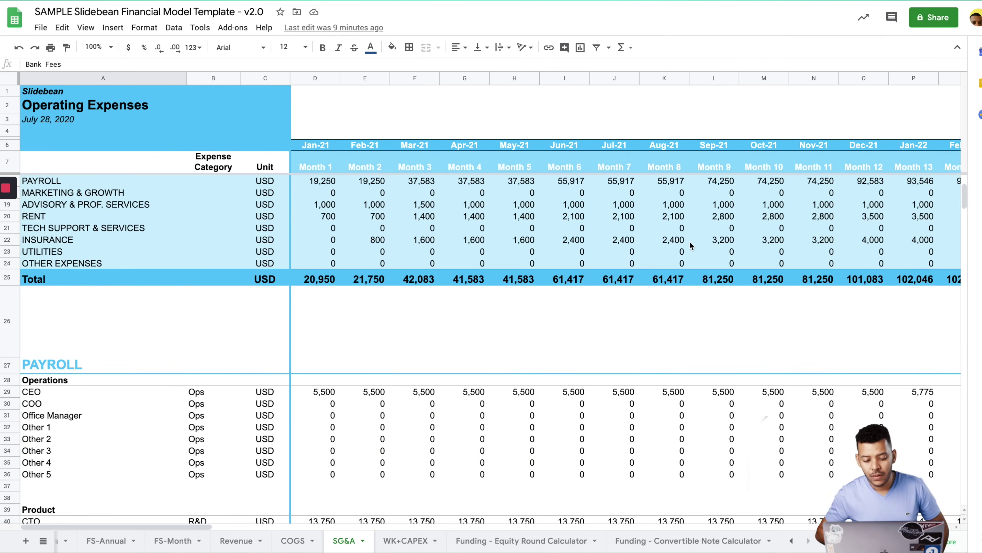
scroll(691, 243, "down", 5)
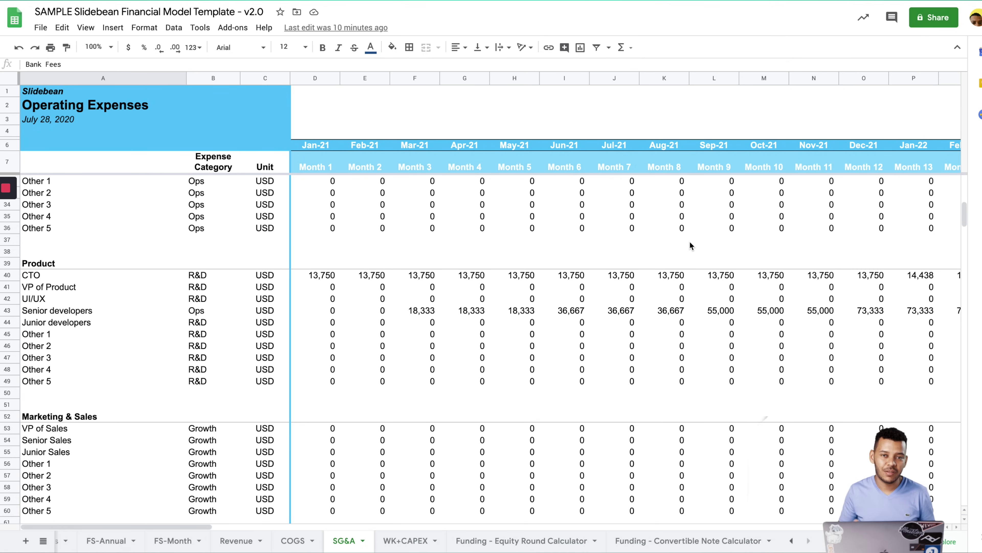
scroll(705, 309, "down", 20)
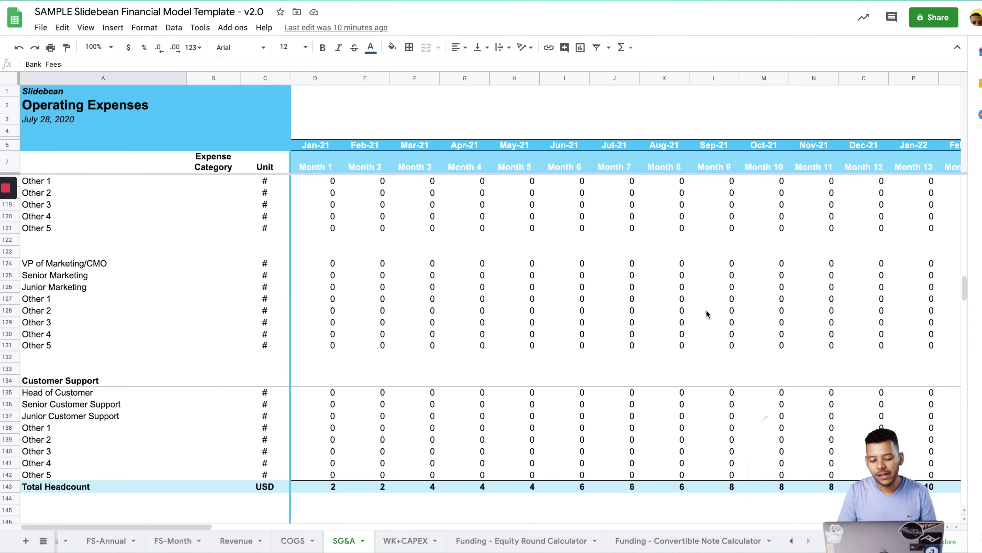
scroll(707, 314, "down", 15)
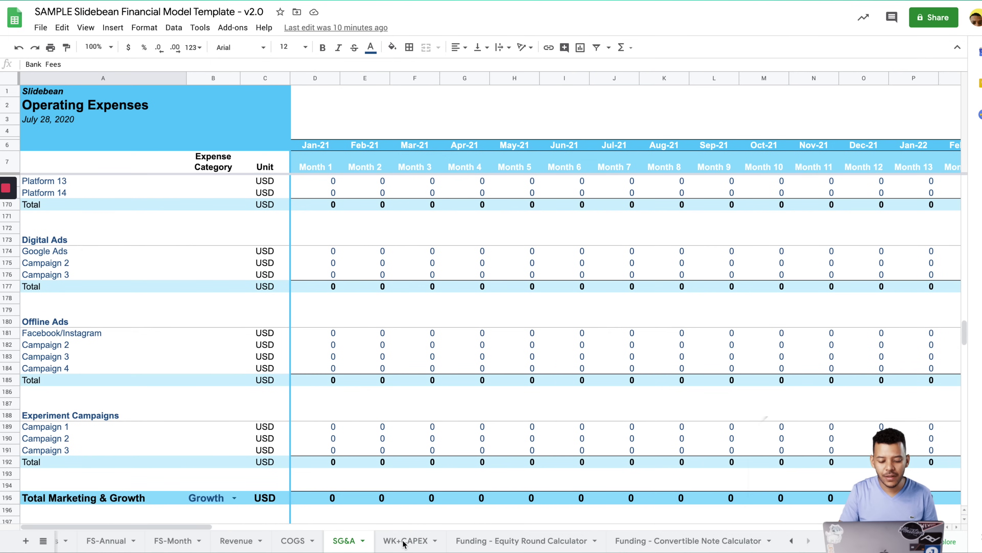
scroll(458, 417, "up", 2)
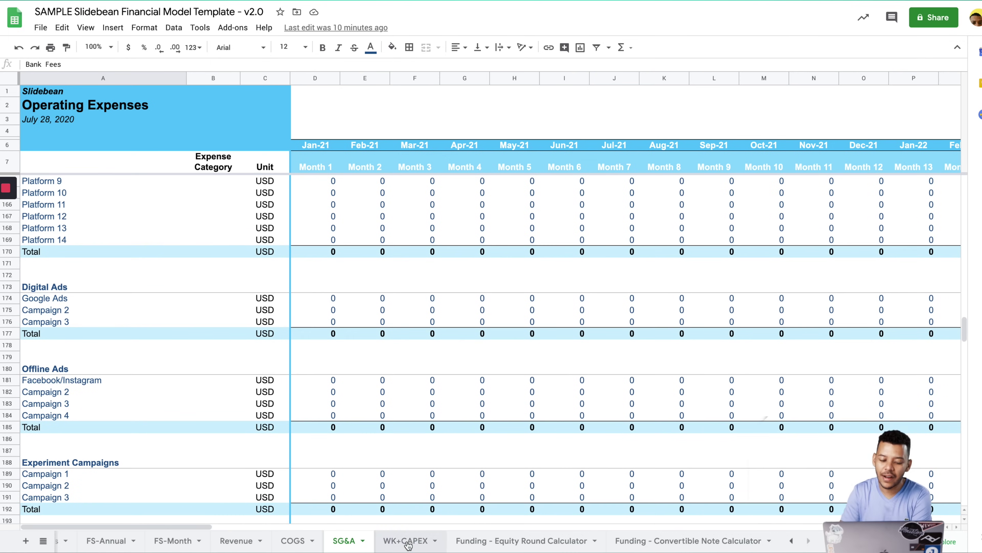
- Open the WK+CAPEX sheet and examine its Balance Sheet Accounts, including Percentage of revenues and A/R from Revenues
left_click(408, 541)
scroll(324, 281, "up", 12)
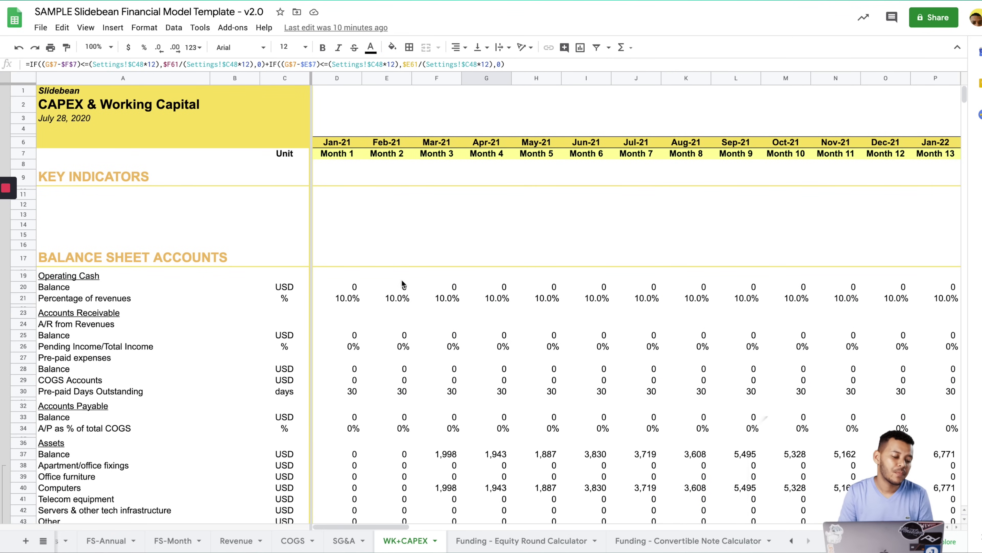
left_click(476, 274)
scroll(213, 334, "down", 1)
left_click(117, 271)
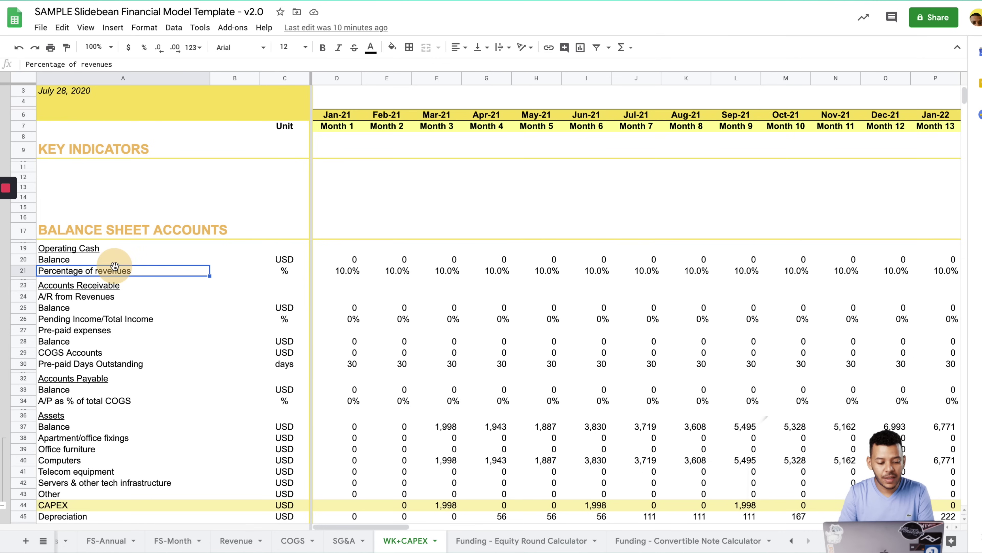
left_click(111, 298)
scroll(135, 308, "down", 1)
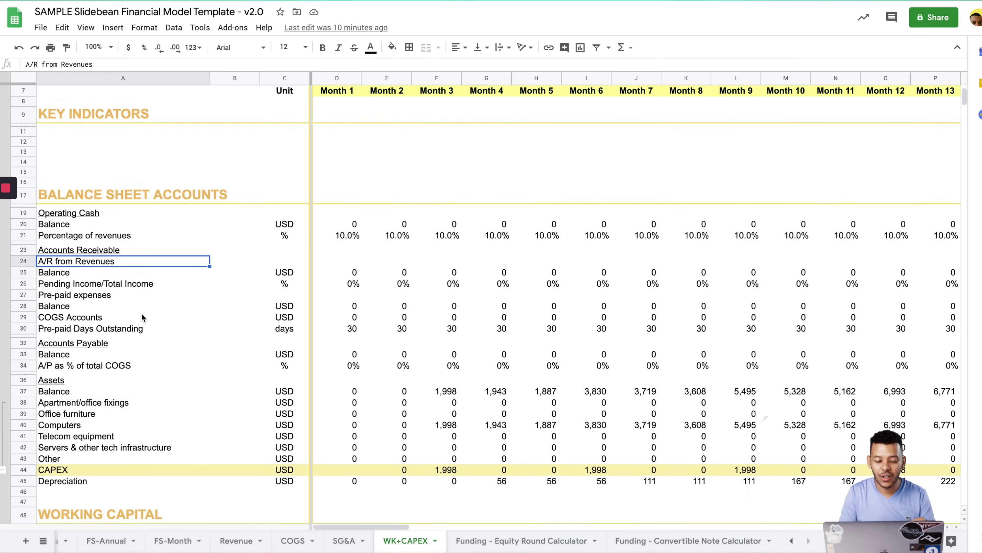
- Review the Working Capital and Capital Expenditures sections of the WK+CAPEX sheet, focusing on the Computers row
scroll(141, 316, "down", 8)
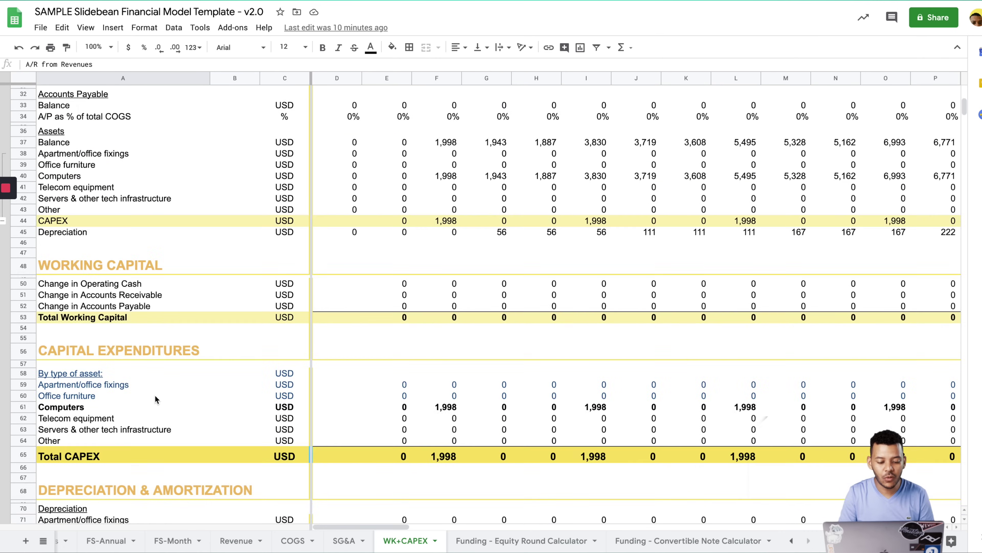
scroll(155, 396, "down", 1)
left_click(138, 327)
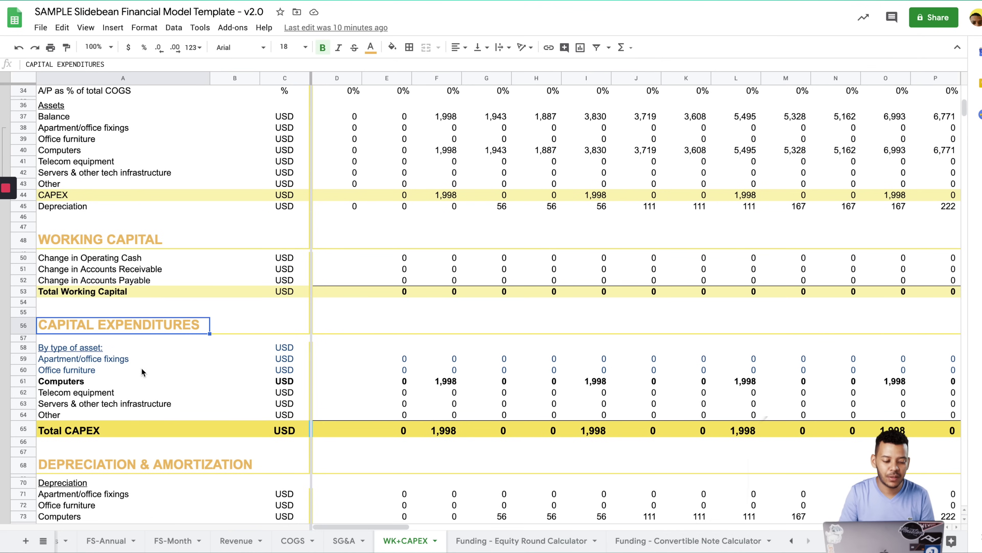
left_click(131, 379)
key("Right")
key("Right")
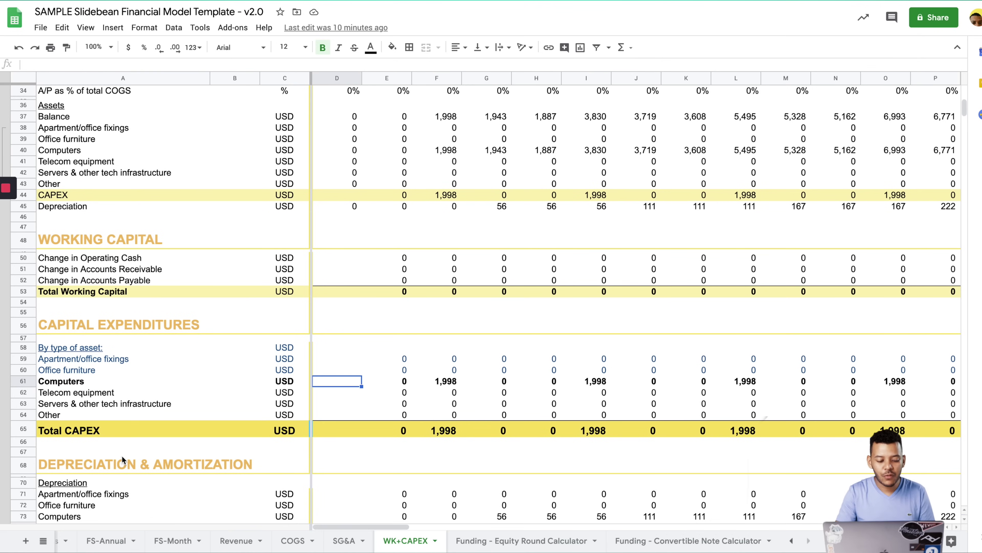
- Check the Capital Expenditures settings for automatic computer purchases for new employees and the price per computer on the Settings sheet
scroll(166, 540, "left", 5)
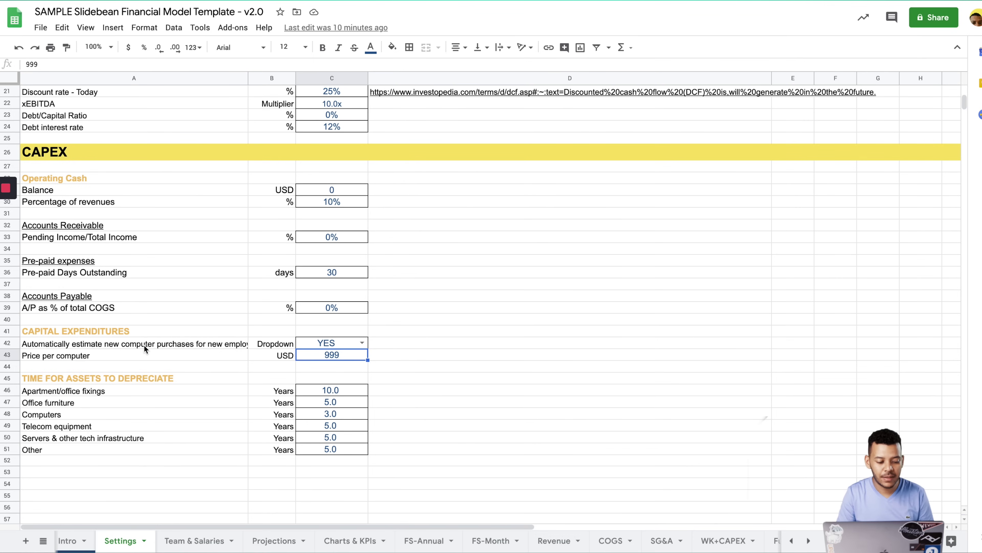
left_click(108, 345)
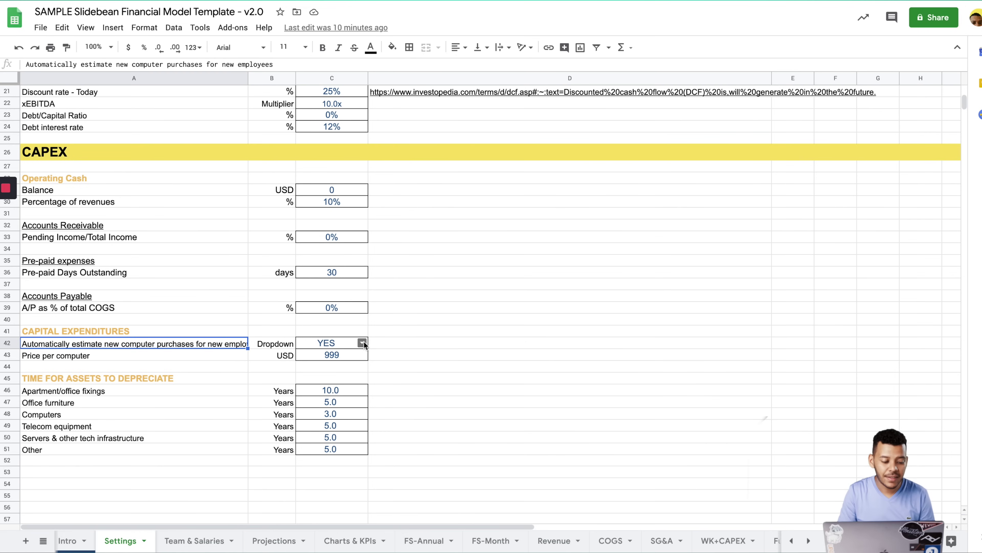
left_click(106, 354)
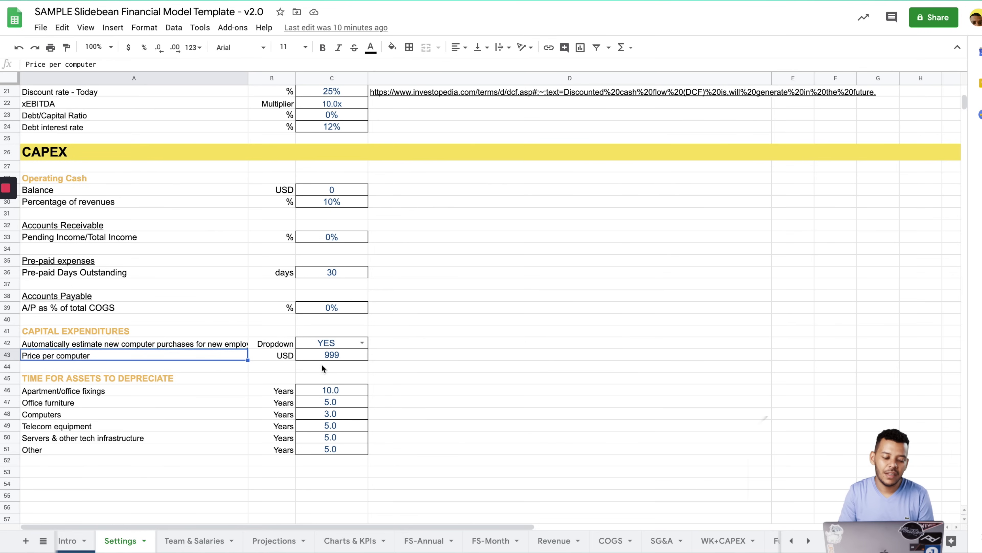
left_click(342, 353)
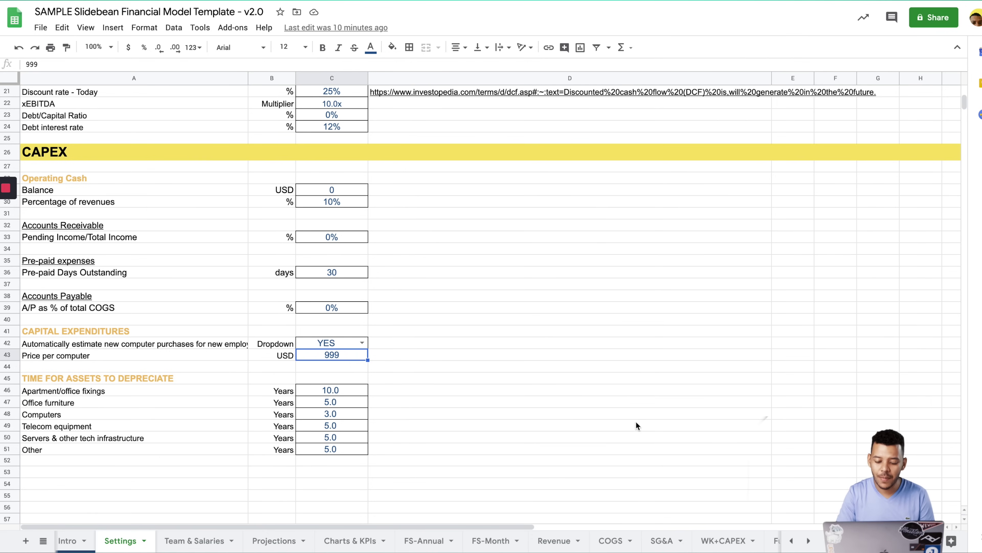
- Return to the WK+CAPEX sheet and inspect the Computers purchase formulas month by month in Capital Expenditures
left_click(721, 540)
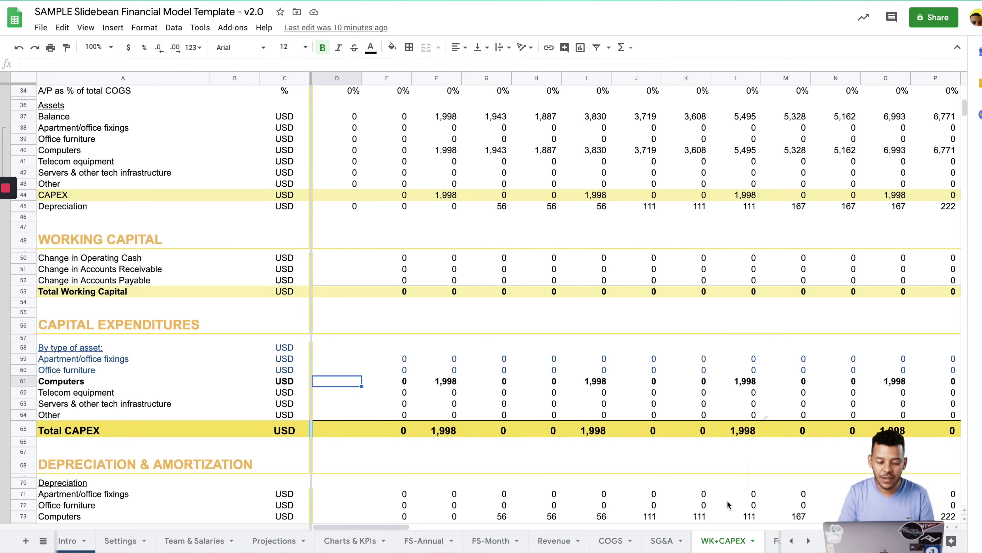
left_click(437, 381)
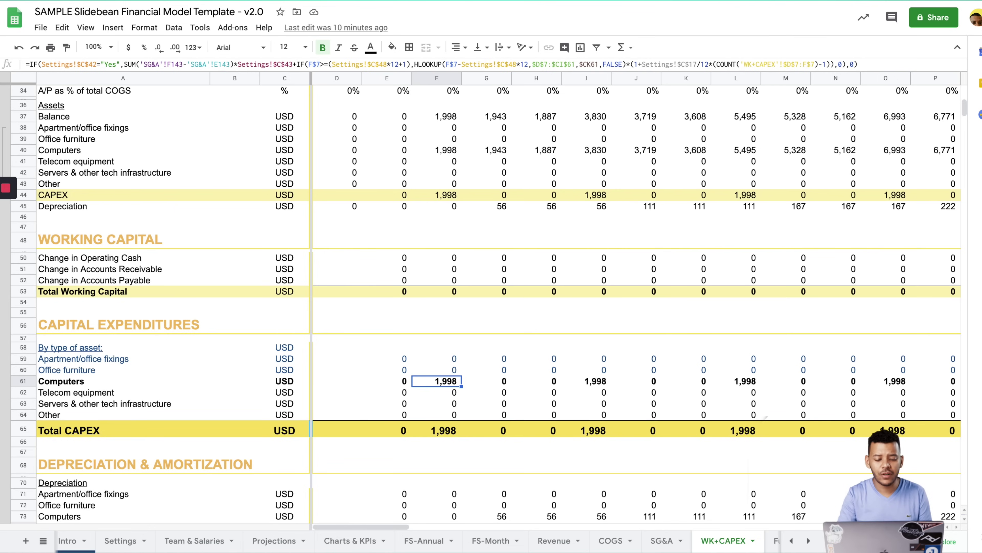
key("Left")
key("Right")
key("Right")
key("Right")
key("Right")
key("Right")
key("Right")
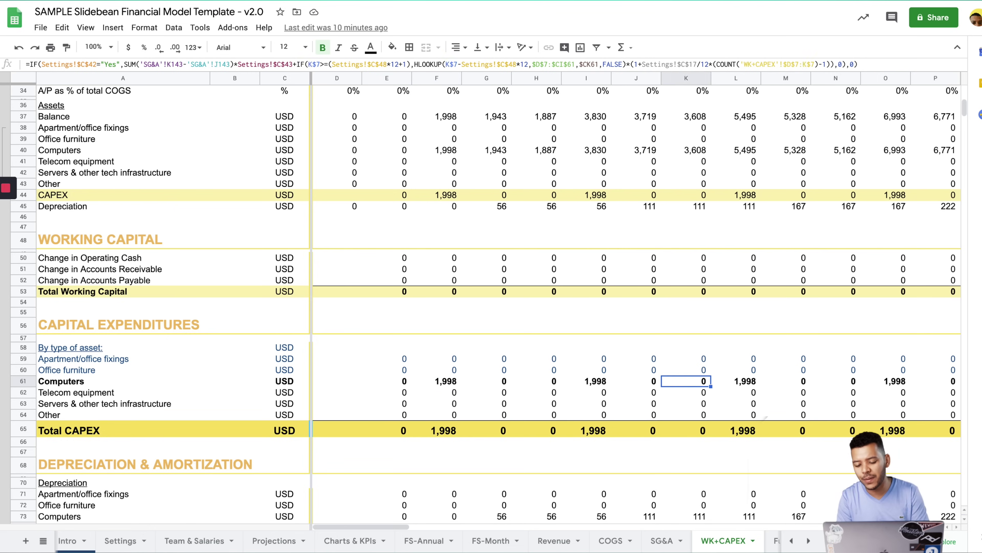
key("Right")
key("Right")
key("Right")
key("Right")
key("Right")
key("Right")
key("Right")
key("Right")
key("Right")
key("Right")
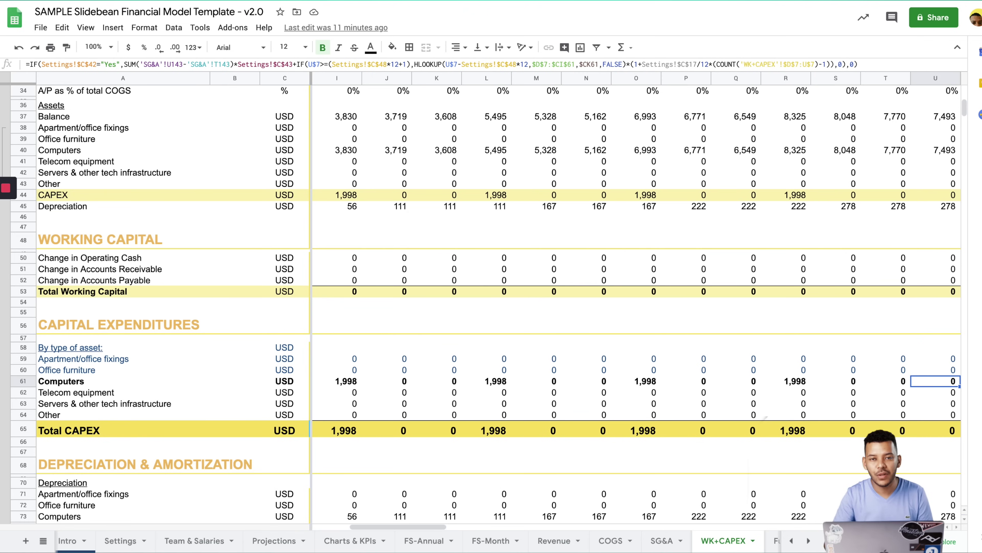
key("Left")
key("Left")
key("Left")
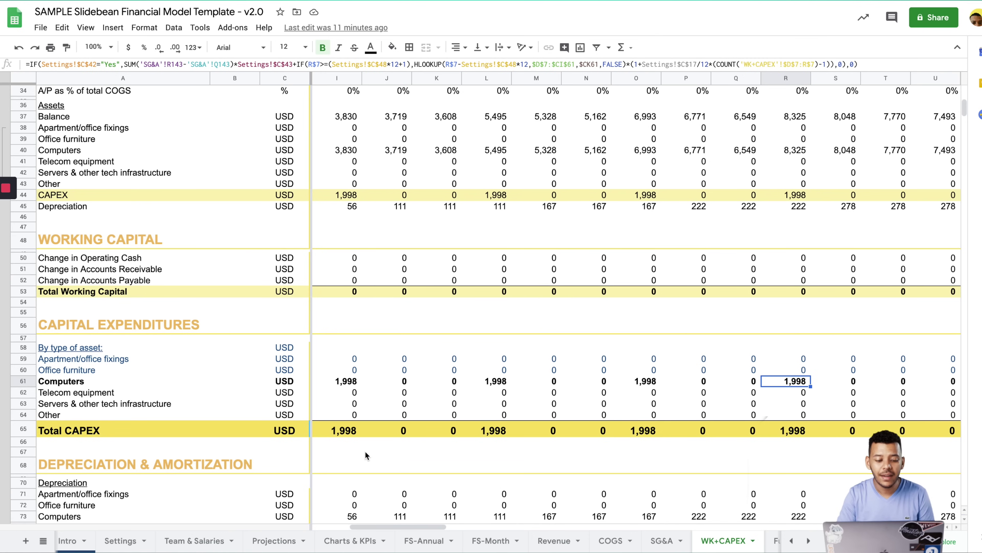
- Examine the Computers row under Depreciation & Amortization across the months through Dec-27
scroll(366, 453, "down", 3)
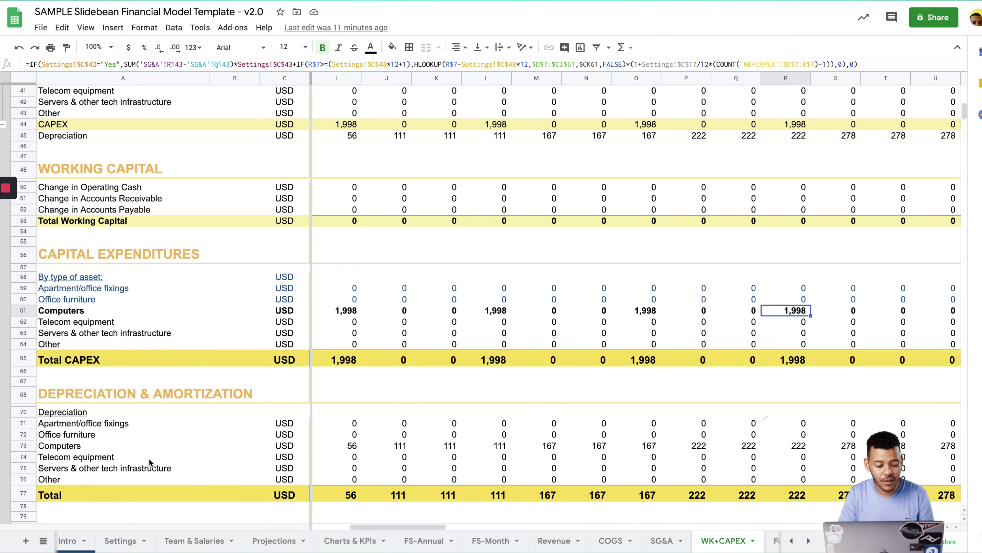
left_click(23, 446)
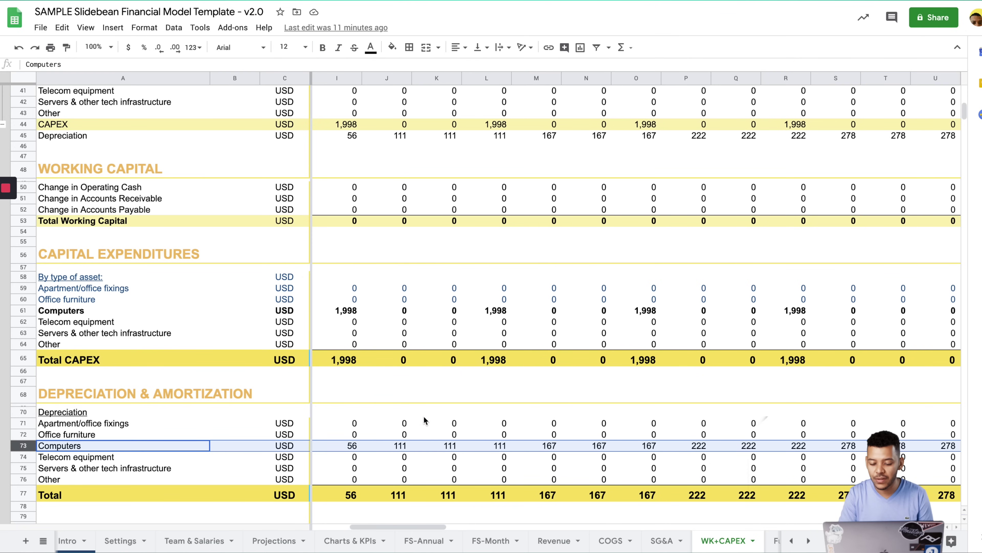
left_click(575, 445)
left_click(645, 449)
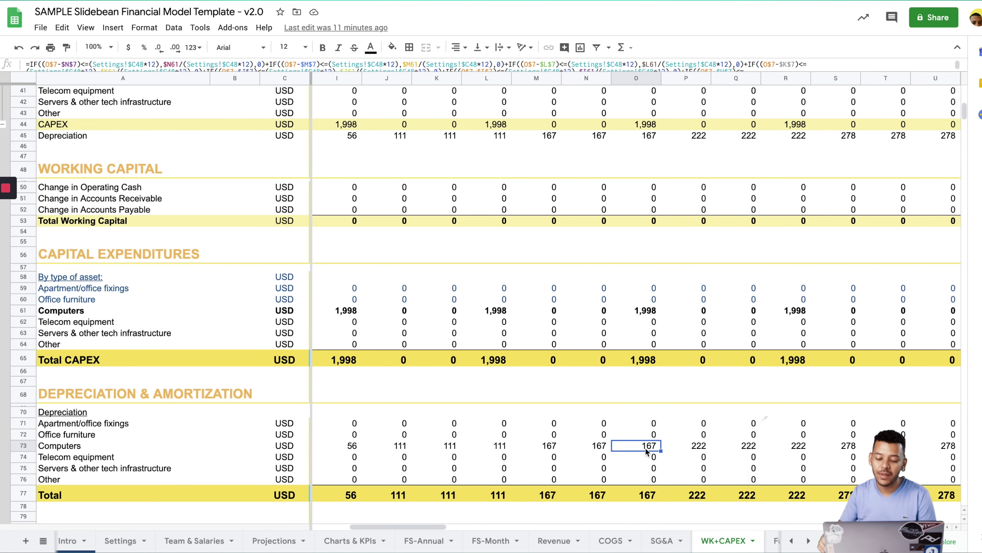
key("Right")
key("Right")
key("Right")
key("Right")
key("Right")
key("Right")
key("Right")
key("Right")
key("Right")
key("Right")
key("Right")
key("Right")
key("Right")
key("Right")
key("Right")
key("Right")
key("Right")
key("Right")
key("Right")
key("Right")
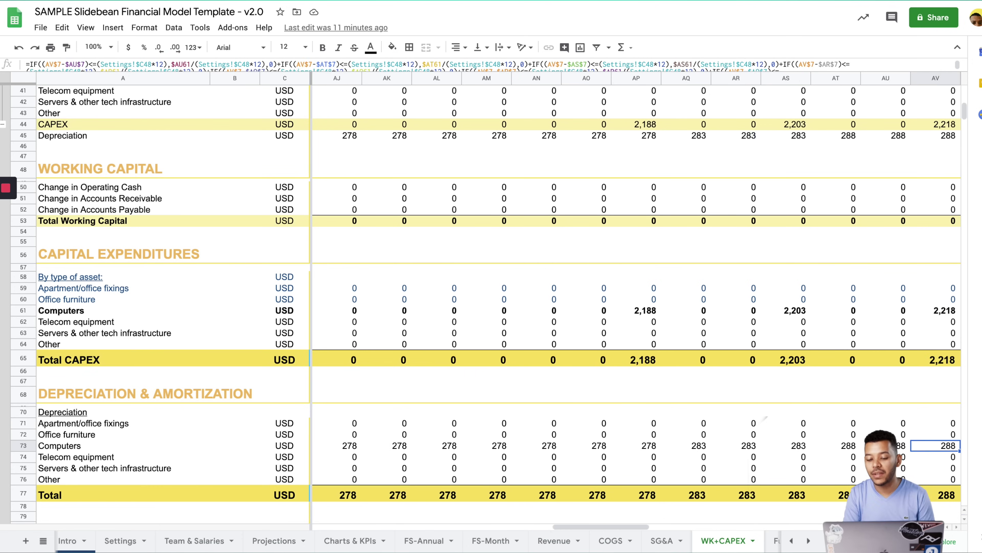
key("Right")
key("Right")
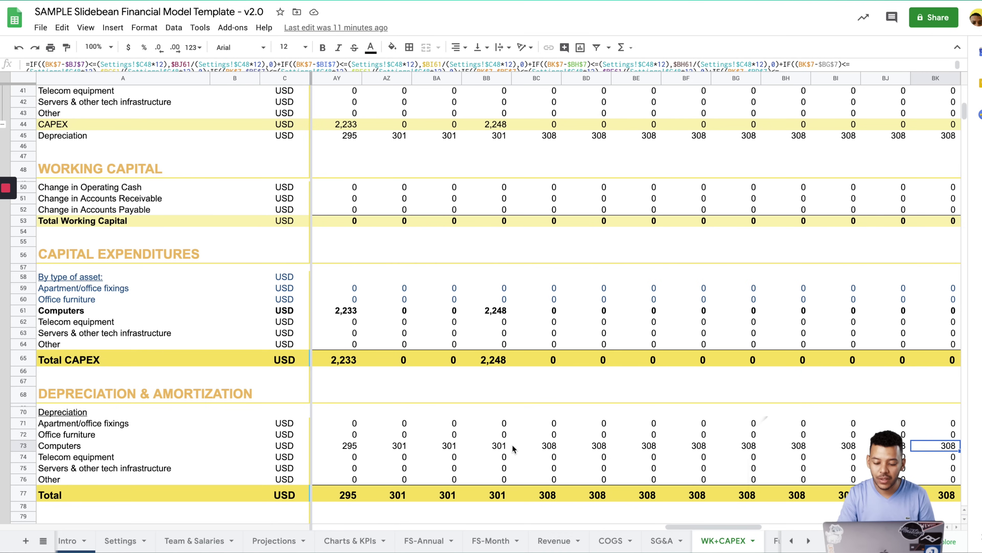
scroll(512, 444, "right", 10)
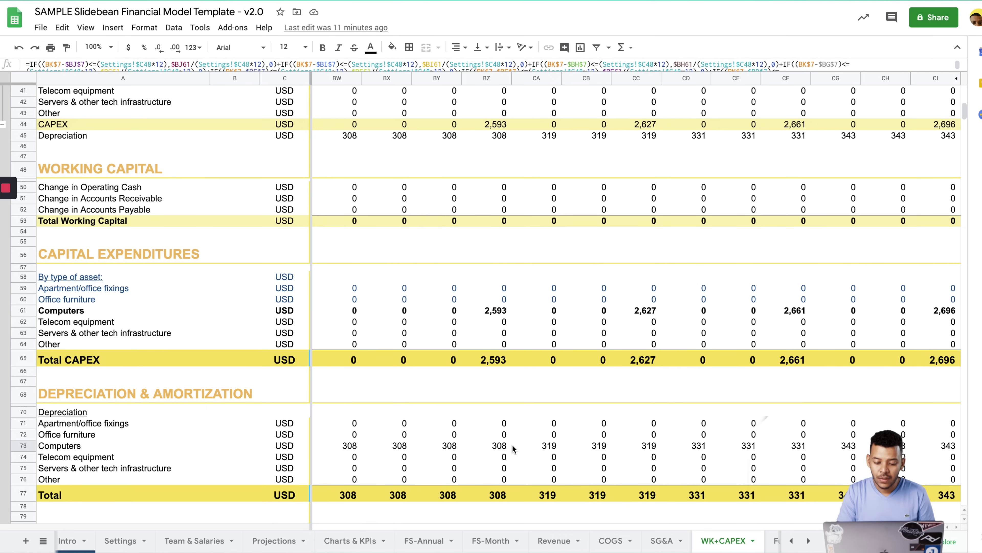
- Inspect the Mar-27 Computers capital expenditure formula and review the WK+CAPEX sheet from its first month again
left_click(514, 312)
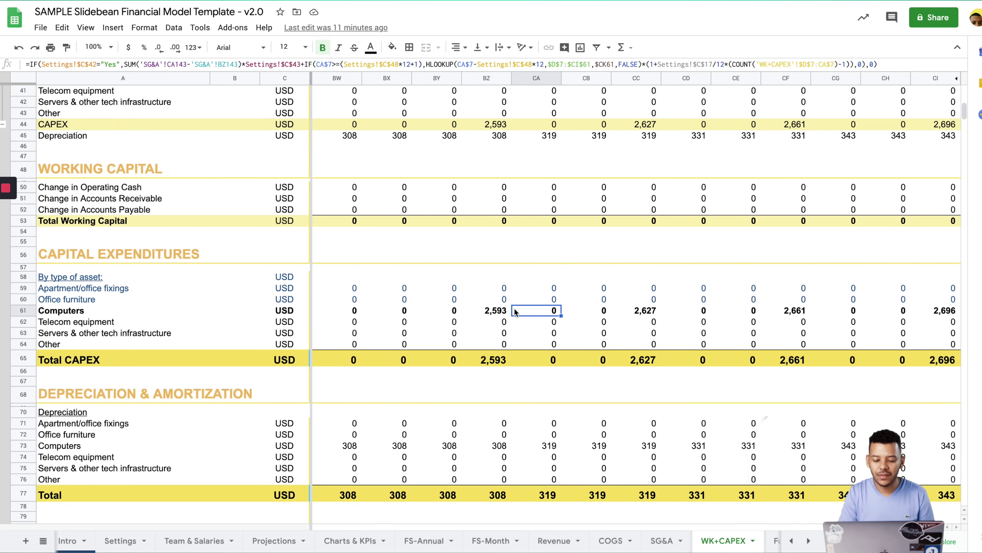
left_click(491, 311)
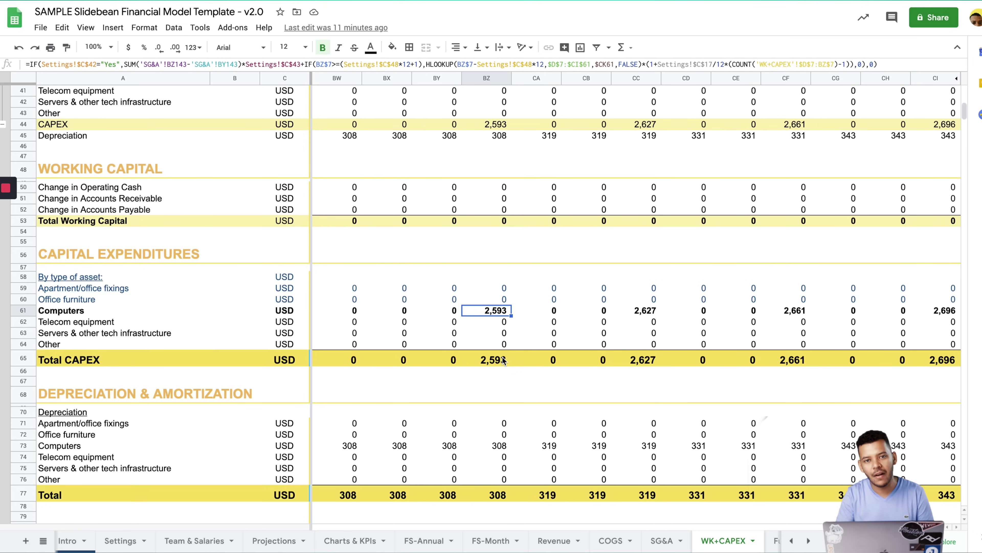
scroll(499, 329, "up", 10)
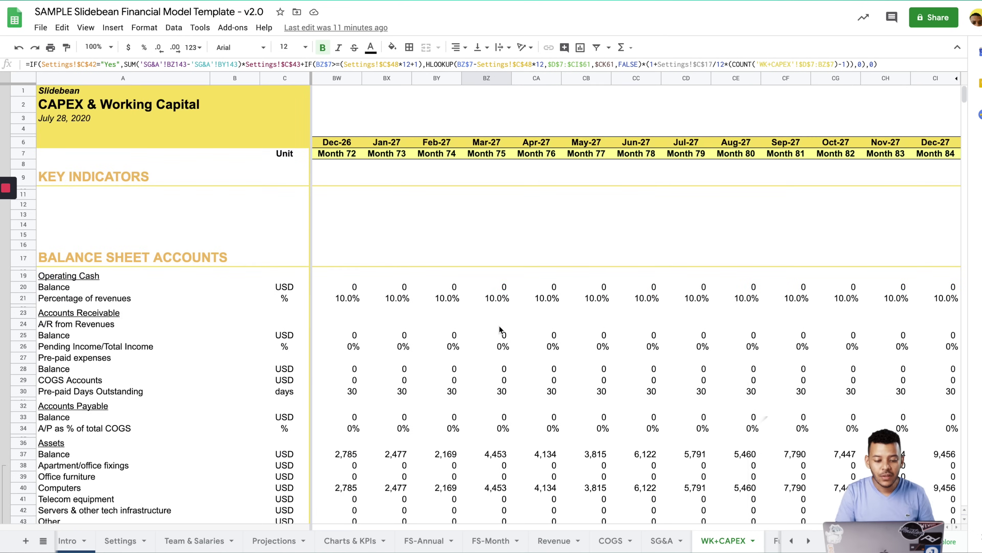
scroll(500, 326, "left", 15)
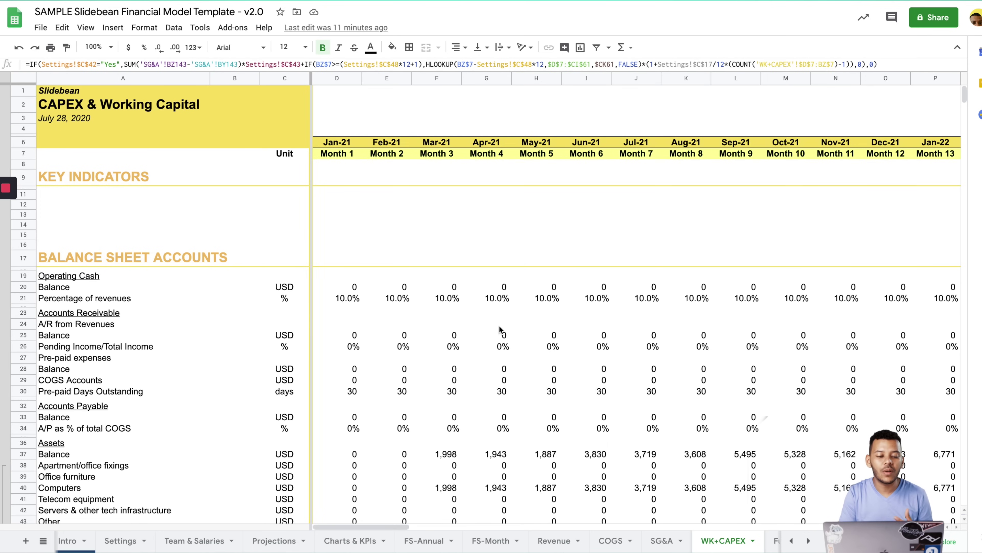
scroll(499, 327, "down", 2)
scroll(500, 328, "down", 5)
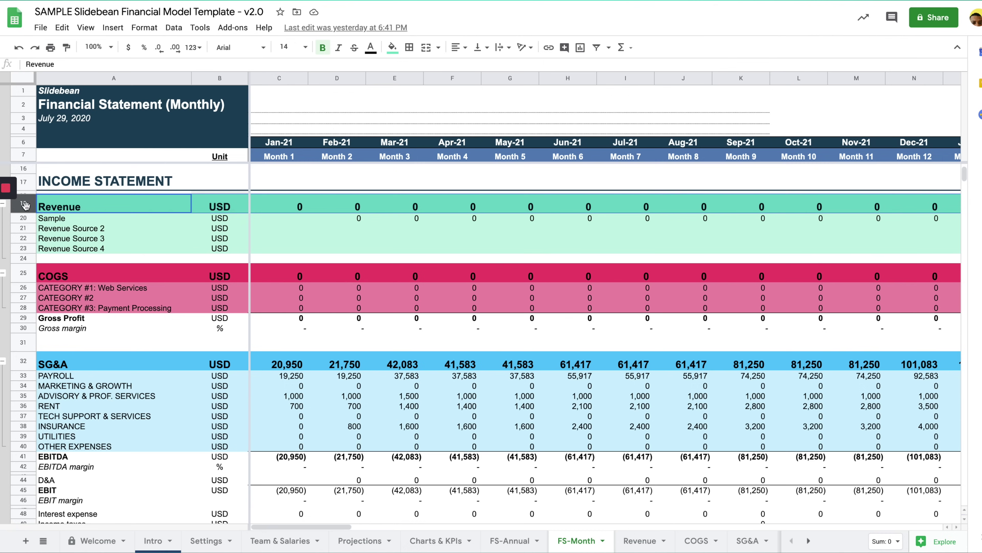
- Review the monthly Income Statement on the FS-Month sheet, from COGS and SG&A down to Net income
left_click(23, 272)
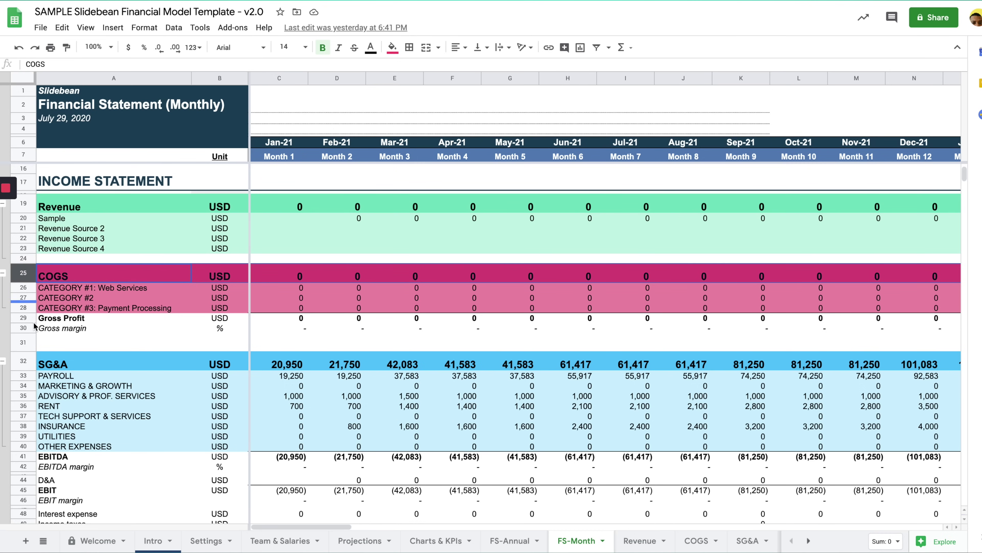
left_click(23, 361)
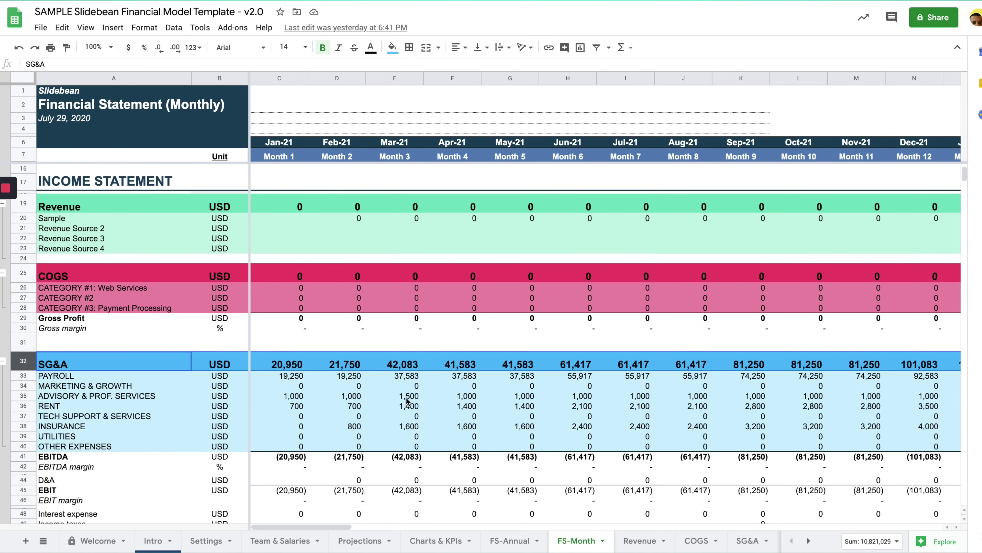
scroll(409, 402, "down", 3)
scroll(308, 357, "down", 5)
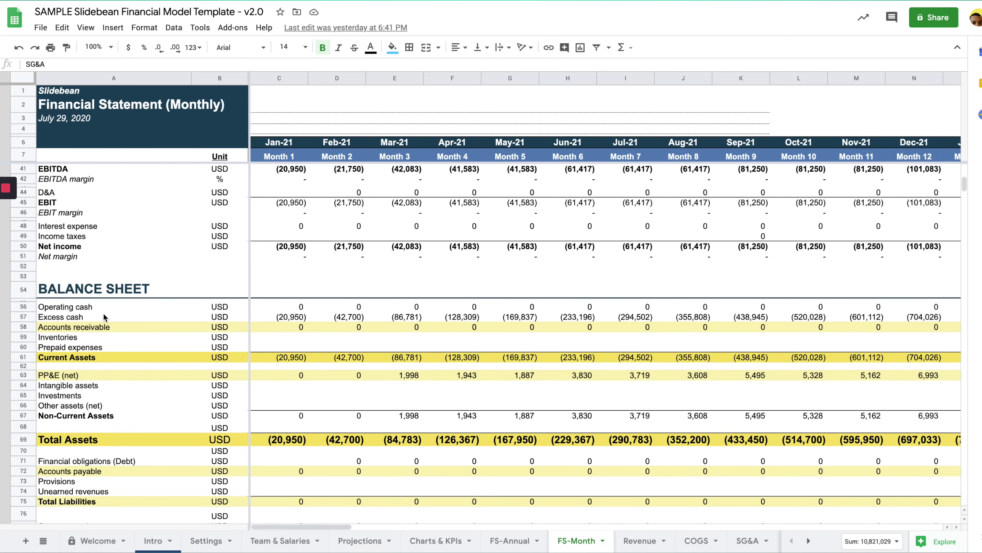
- Examine the monthly Balance Sheet and the Mar-21 Net income formula above it
left_click(15, 289)
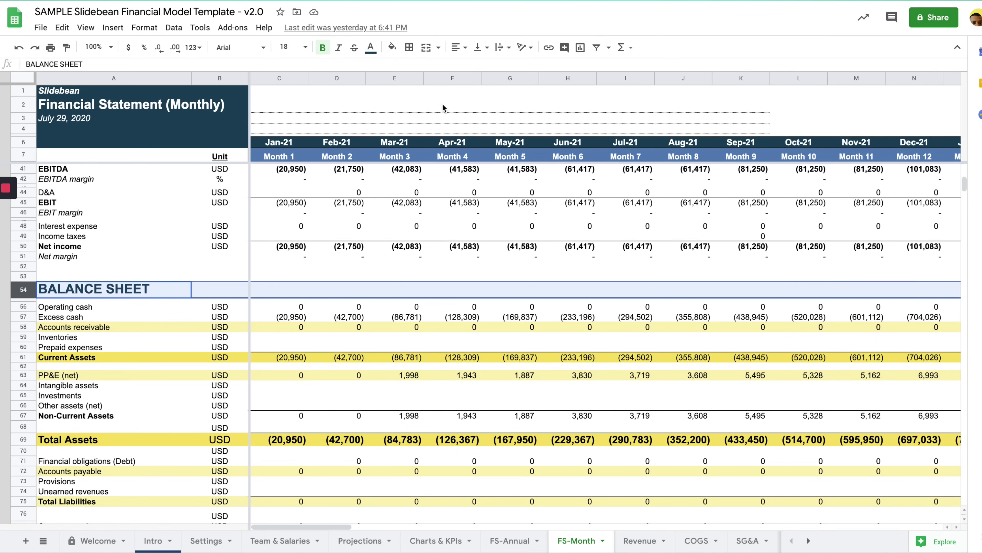
left_click(418, 247)
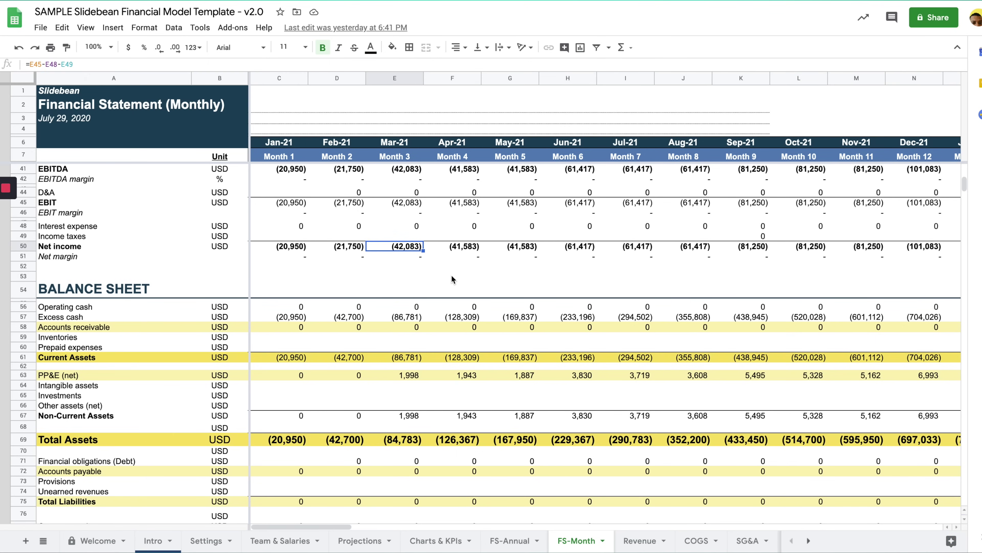
scroll(520, 371, "down", 3)
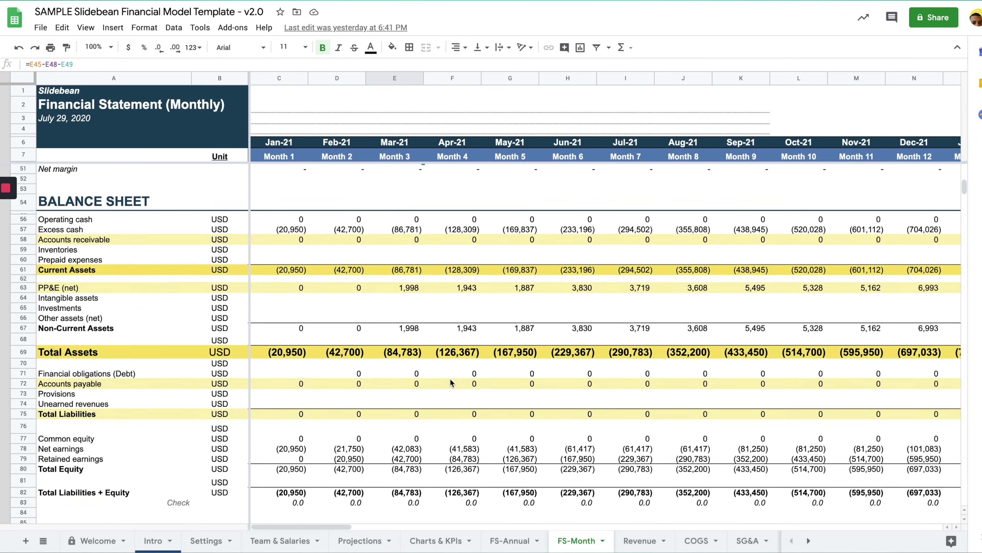
scroll(309, 261, "up", 3)
scroll(226, 298, "up", 2)
- Examine the Cash Flow section of the monthly financial statement and inspect the Feb-21 Initial cash balance formula
scroll(186, 286, "down", 10)
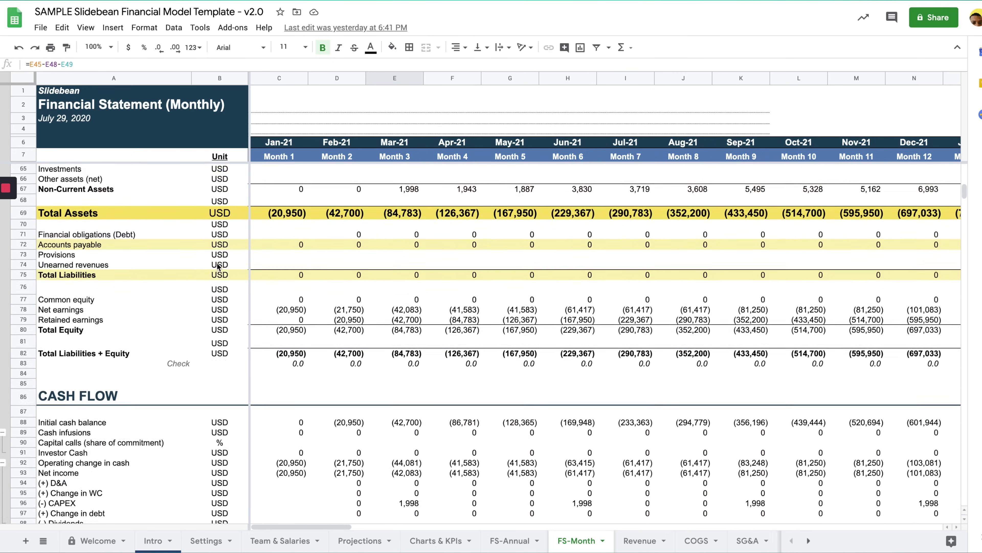
left_click(144, 271)
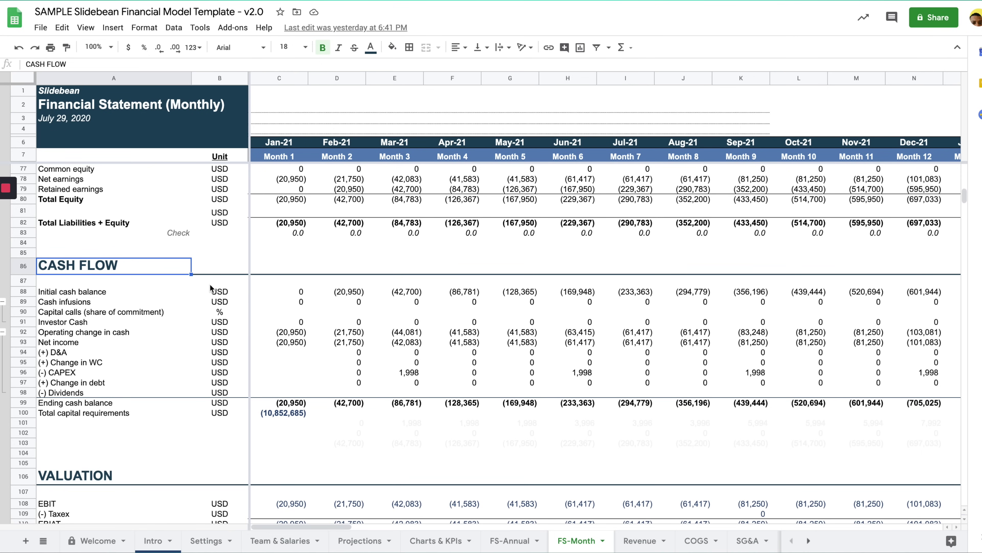
left_click(357, 291)
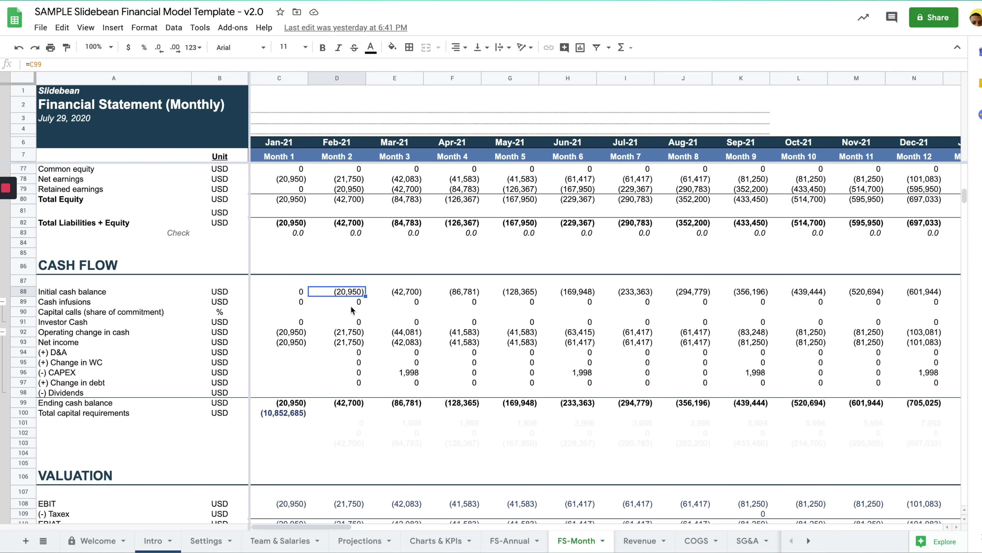
- Trace the Initial cash balance row month by month from Jan-21 through Dec-21, inspecting how each cell references the prior ending balance
scroll(442, 301, "right", 1)
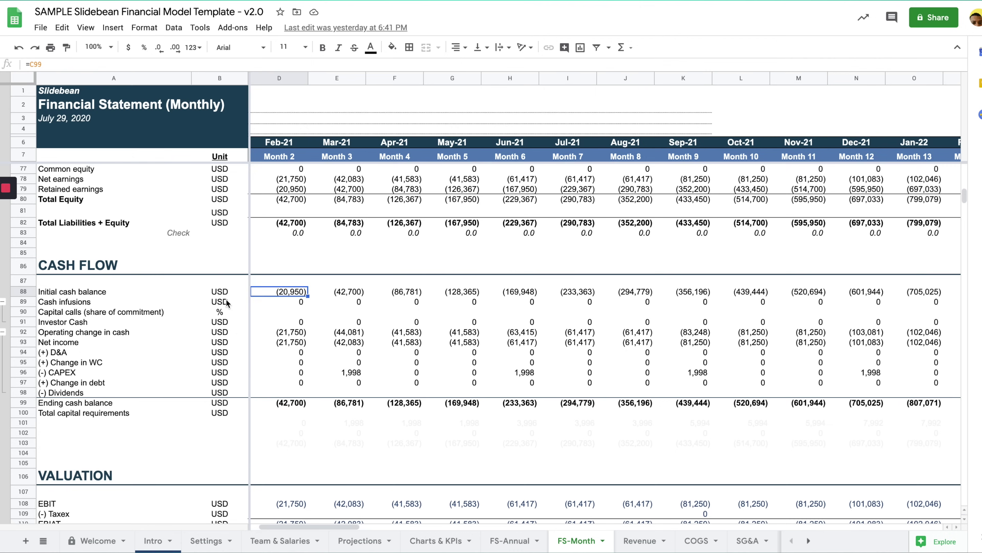
scroll(323, 296, "left", 1)
left_click(286, 293)
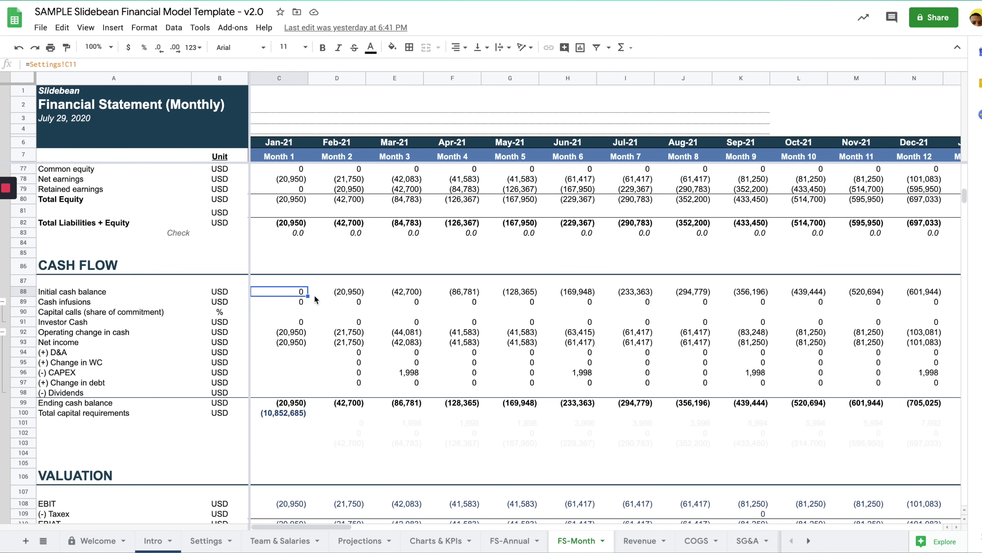
key("Right")
key("Right")
key("Right")
key("Right")
key("Right")
key("Right")
key("Right")
key("Right")
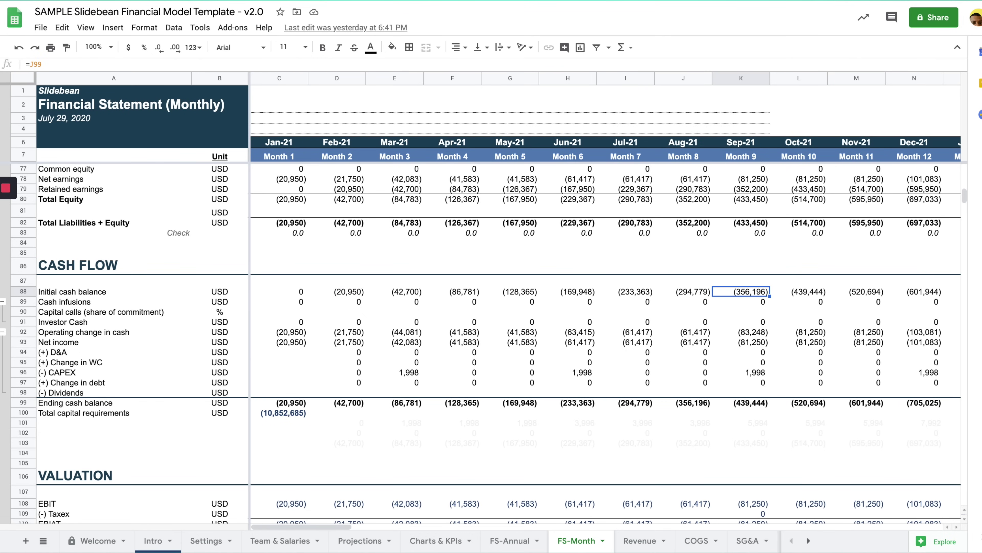
key("Right")
key("Right")
key("Right")
key("Right")
key("Right")
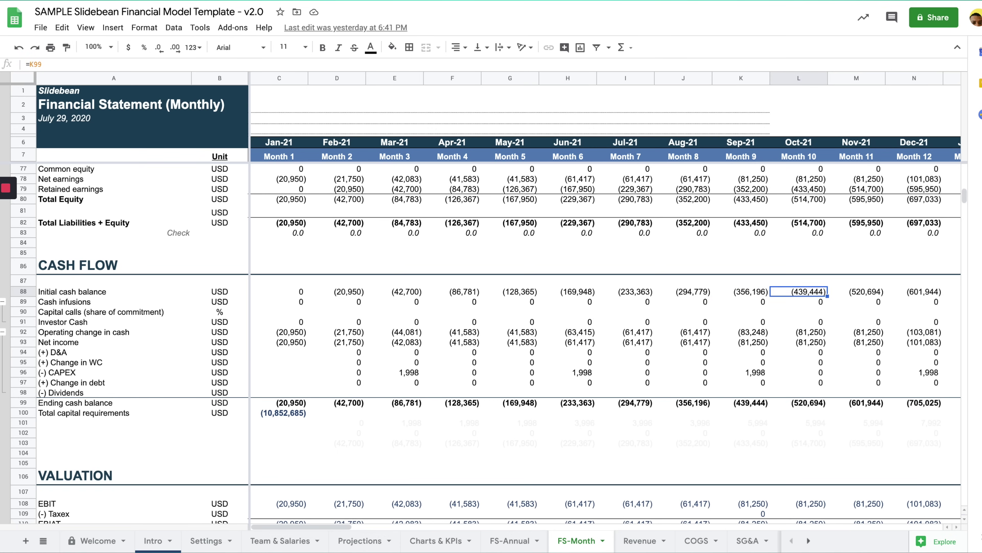
key("Left")
key("Left")
key("Left")
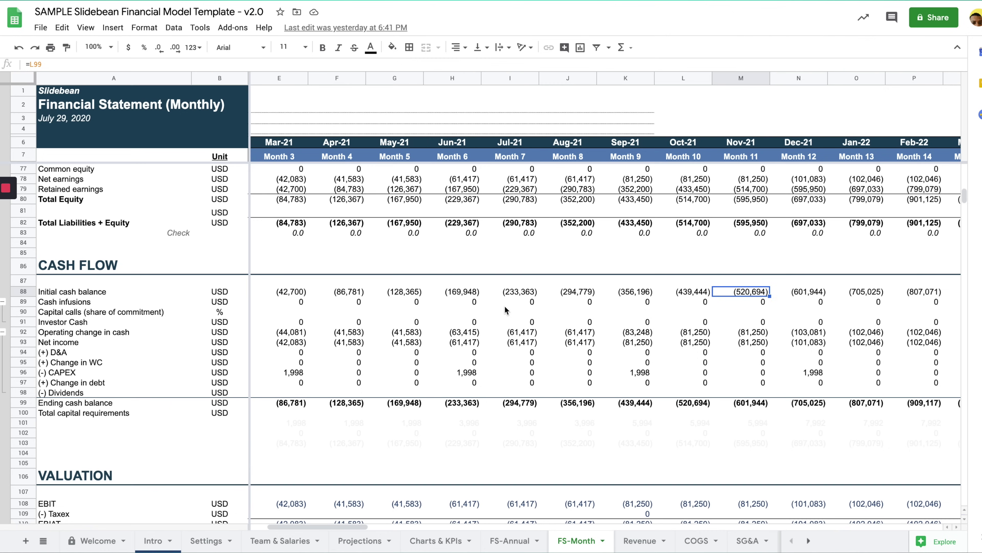
left_click(807, 290)
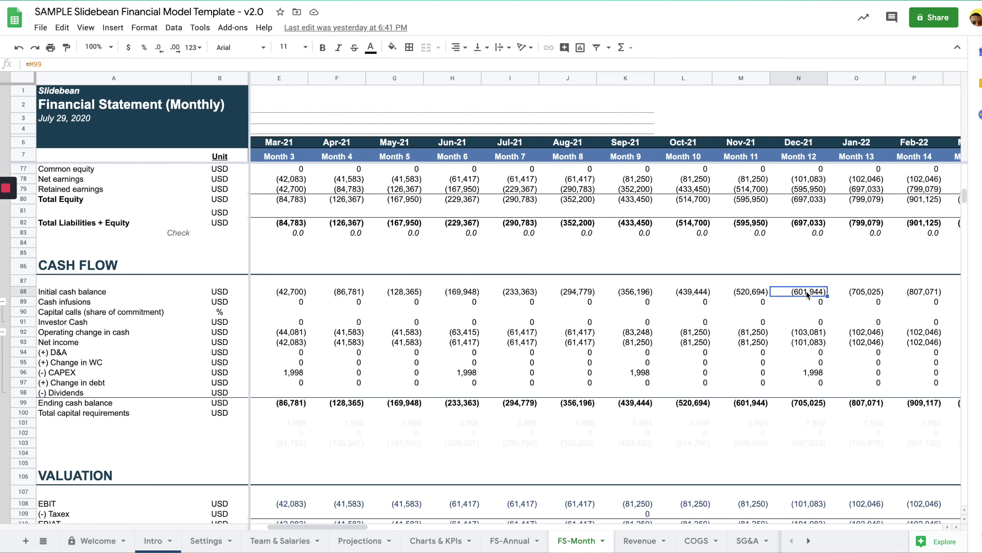
scroll(805, 316, "right", 1)
scroll(780, 302, "right", 3)
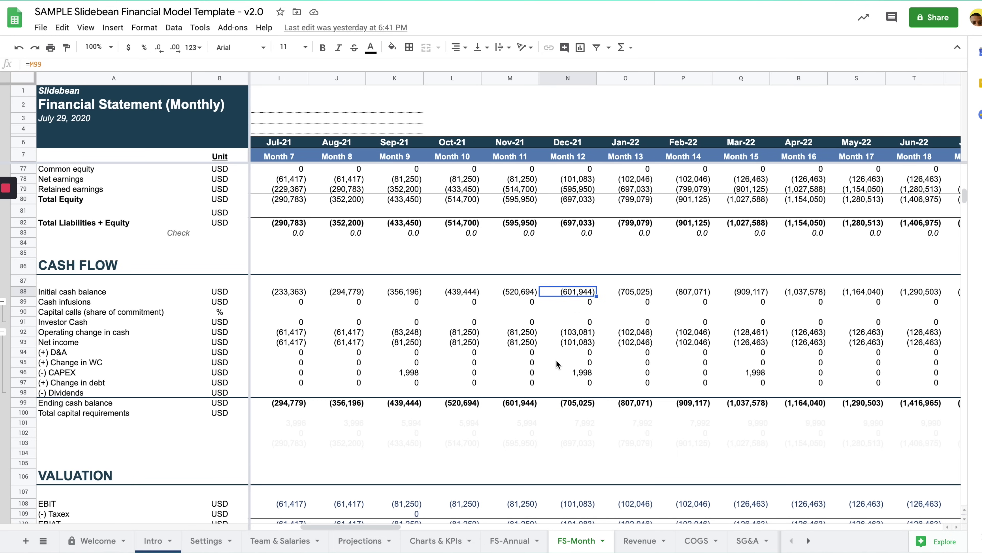
scroll(557, 364, "left", 6)
scroll(557, 363, "right", 9)
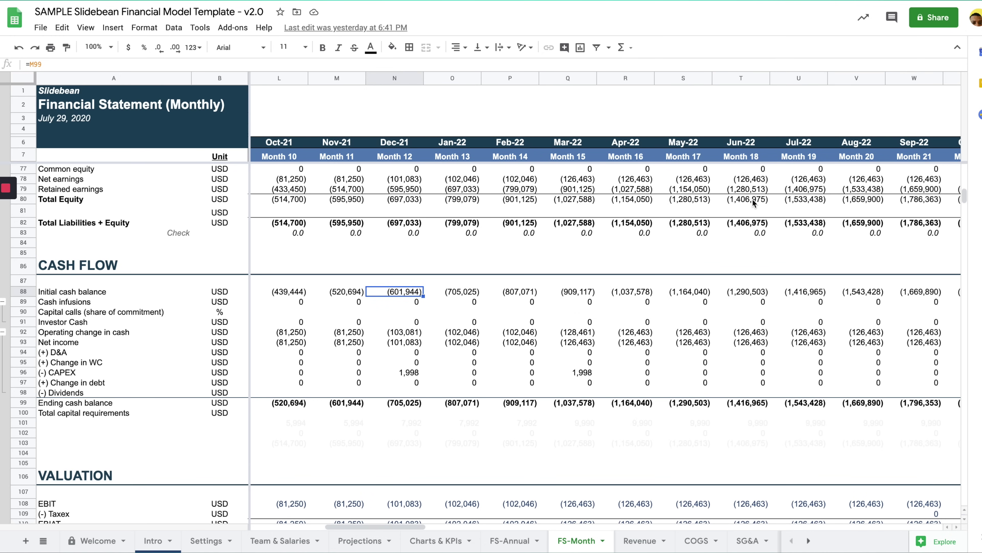
- Examine the Jun-22 column and its Ending cash balance formula, and follow that row back to Jan-21
left_click(741, 78)
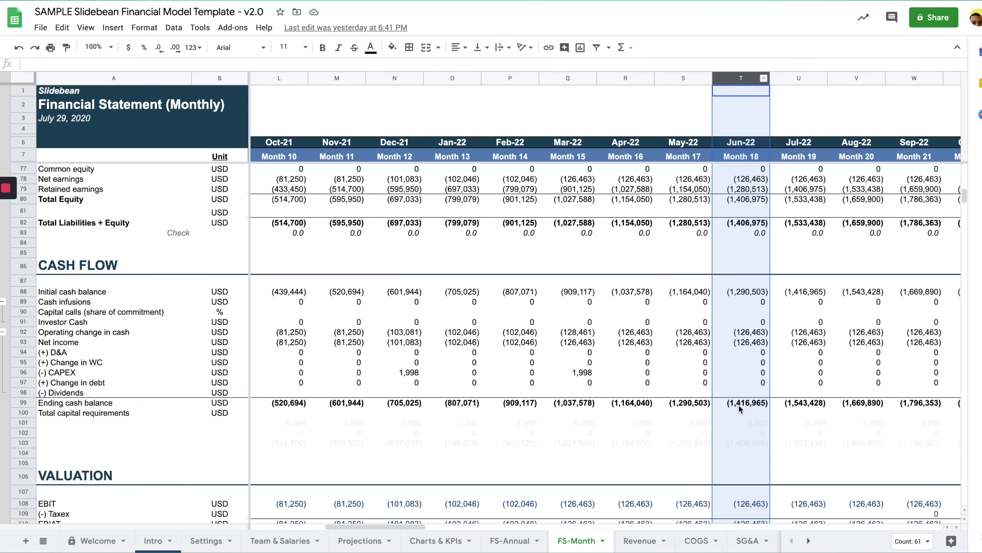
left_click(754, 405)
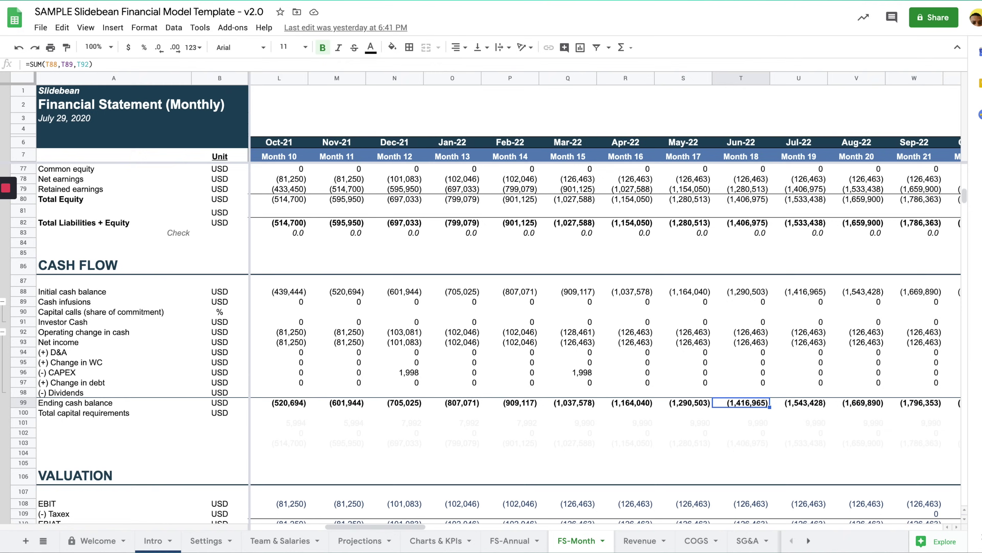
key("Left")
key("Left")
key("Left")
key("Left")
key("Left")
key("Left")
key("Left")
key("Left")
key("Left")
key("Left")
key("Left")
key("Left")
key("Left")
key("Left")
key("Left")
key("Left")
key("Left")
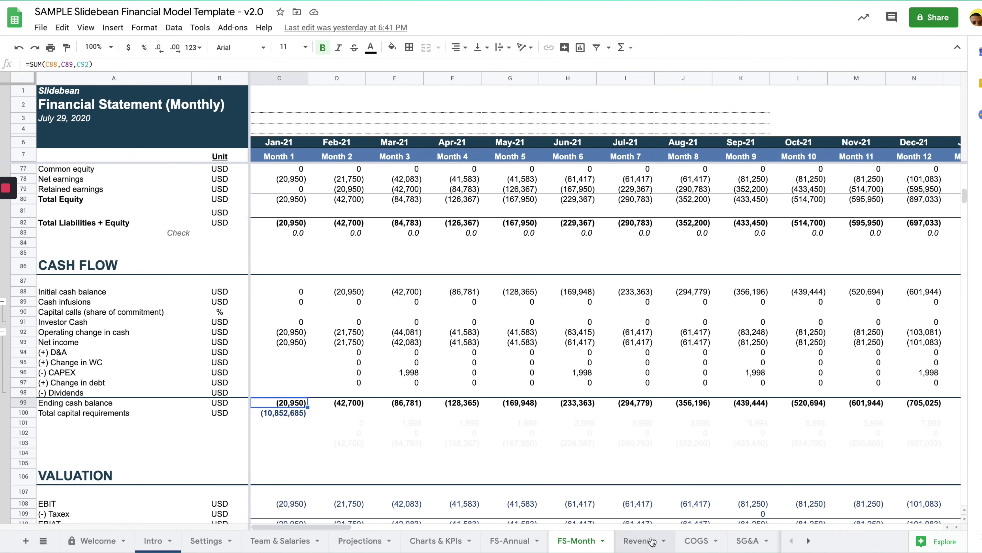
- Enter sample monthly revenue of 10,000 from Jan-21 on the Revenue sheet and return to the FS-Month cash flow
left_click(621, 540)
scroll(529, 352, "down", 7)
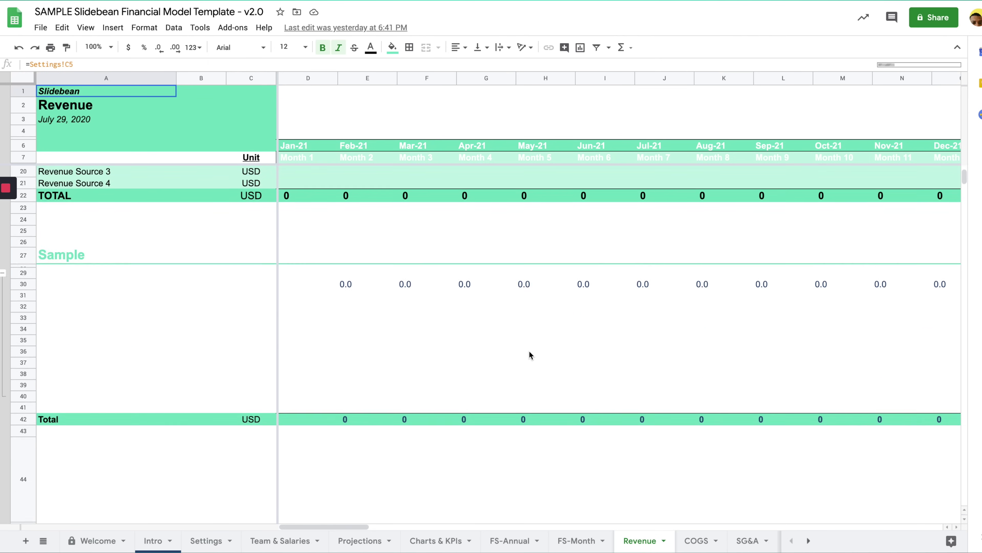
left_click(358, 540)
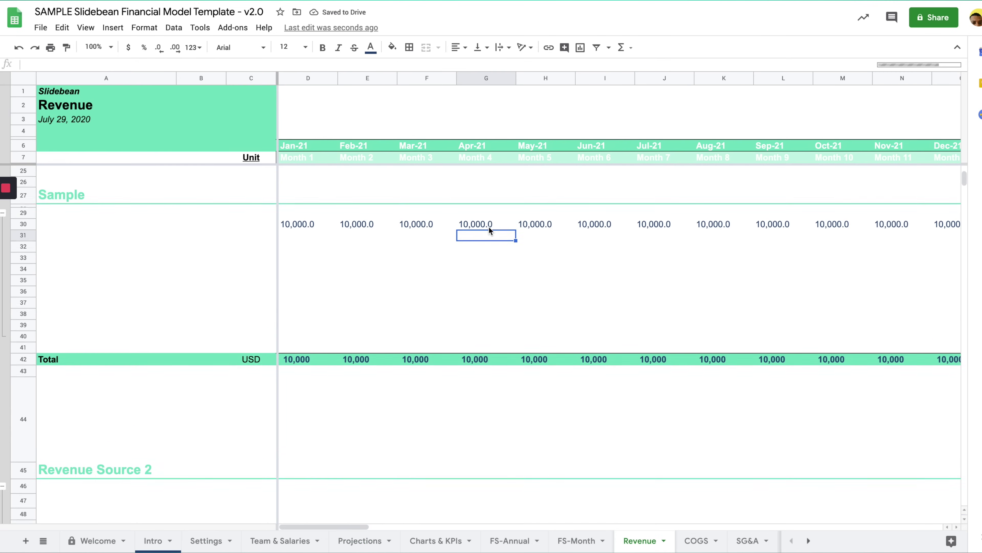
scroll(489, 227, "up", 3)
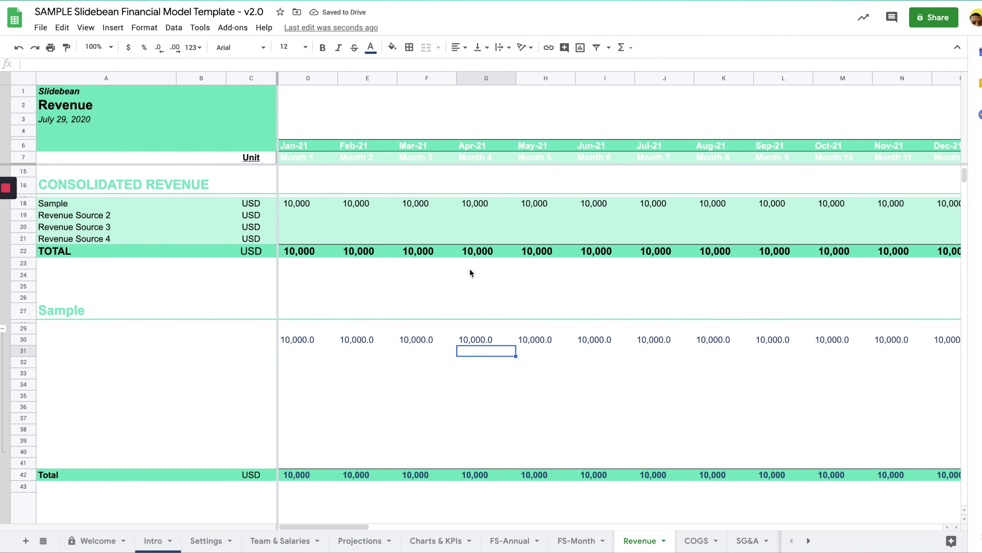
left_click(467, 327)
scroll(466, 327, "right", 15)
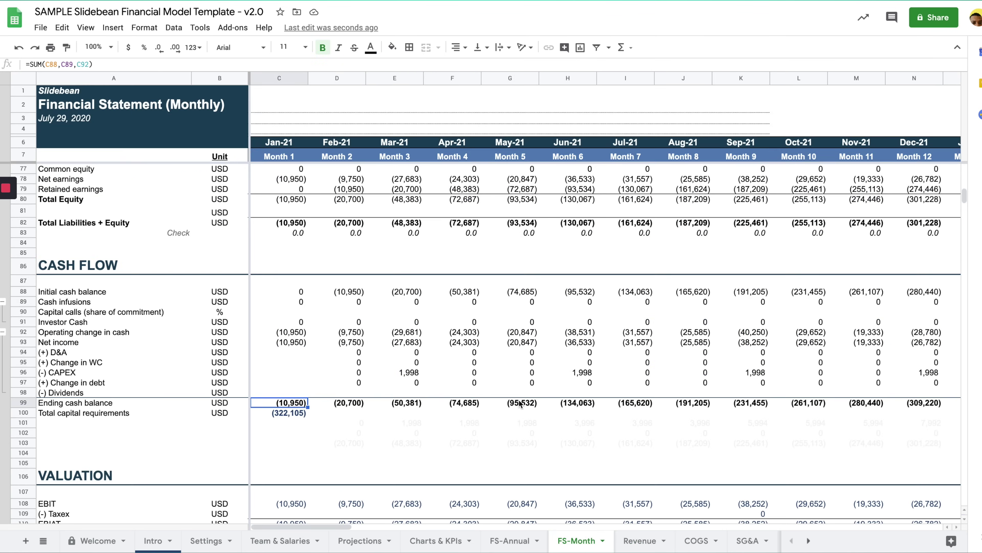
- Review the updated Ending cash balance row on FS-Month, moving through the 2021 months and forward into 2023
scroll(520, 404, "right", 5)
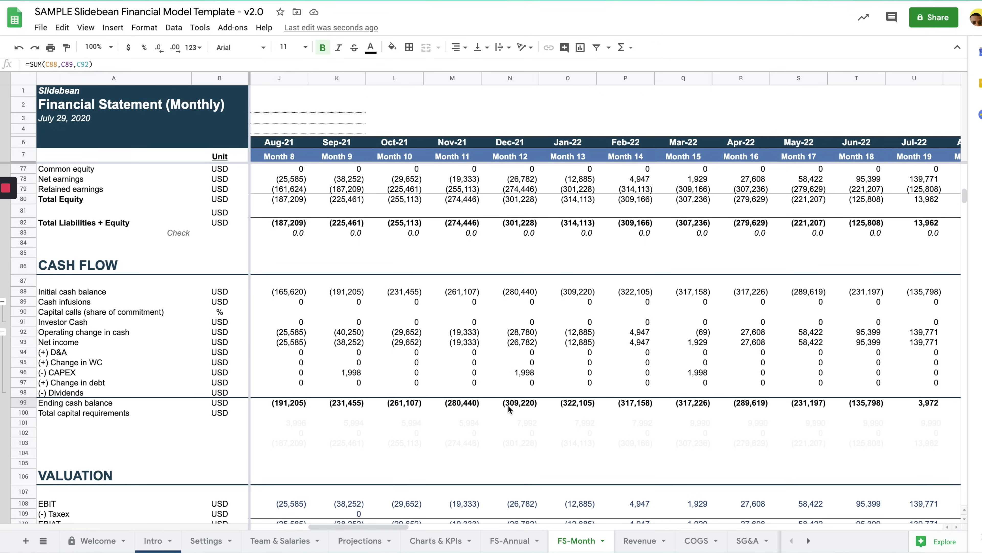
left_click(480, 407)
key("Left")
key("Left")
key("Left")
key("Left")
key("Left")
key("Left")
key("Left")
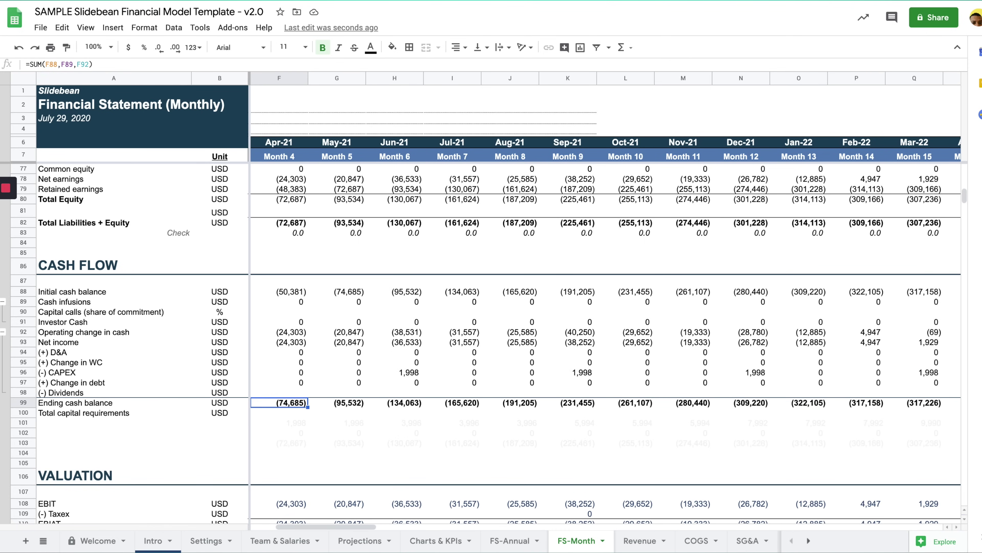
key("Left")
key("Right")
key("Right")
key("Right")
key("Right")
key("Right")
key("Right")
key("Right")
key("Right")
key("Right")
key("Right")
key("Right")
key("Right")
key("Right")
key("Right")
key("Right")
key("Right")
key("Right")
key("Right")
key("Right")
key("Right")
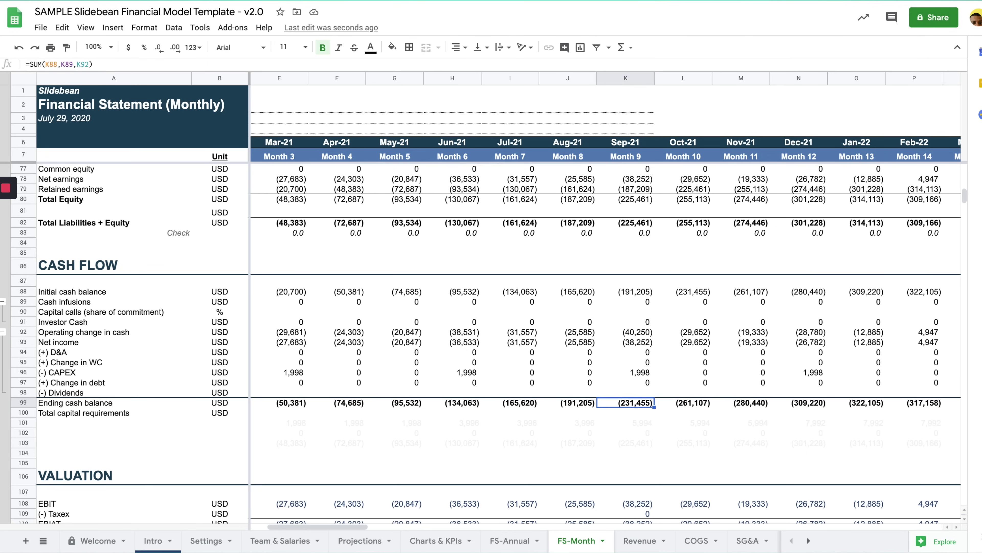
- Follow the Ending cash balance row back from Mar-23 to Dec-21 to examine where cash turns positive
key("Left")
key("Left")
key("Left")
key("Left")
key("Left")
key("Left")
key("Left")
key("Left")
key("Left")
key("Left")
key("Left")
key("Left")
key("Left")
key("Left")
key("Left")
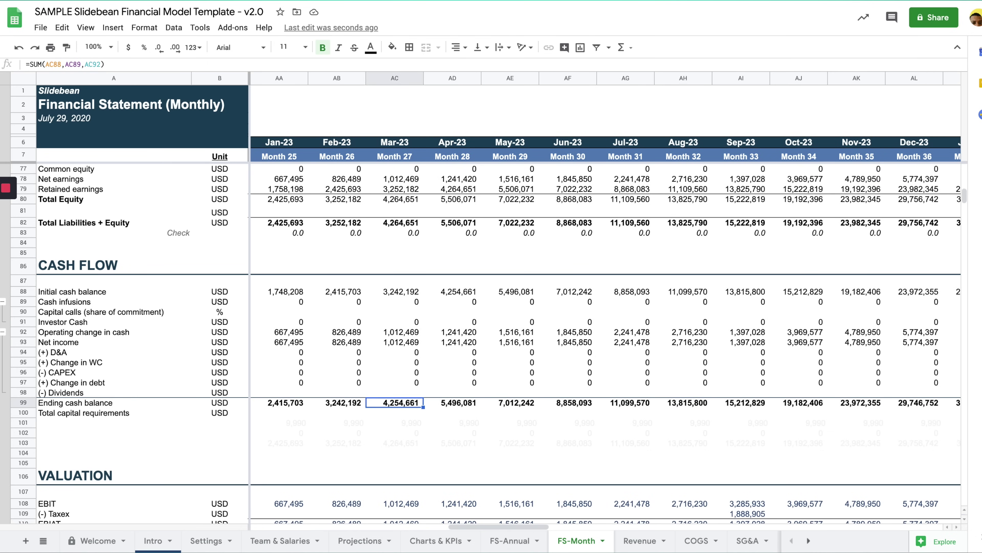
key("Left")
key("Left")
key("Left")
key("Left")
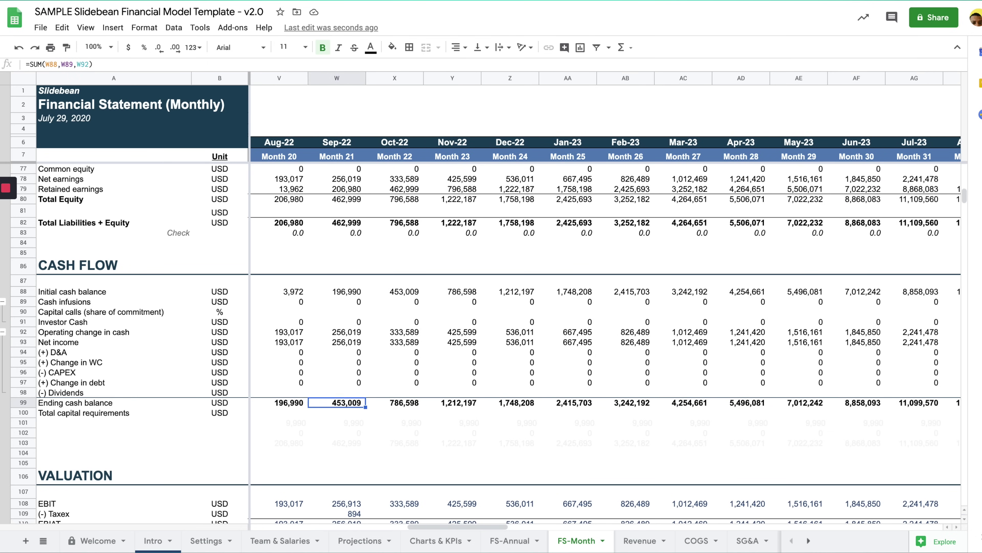
key("Left")
key("Left")
key("Left")
key("Left")
key("Left")
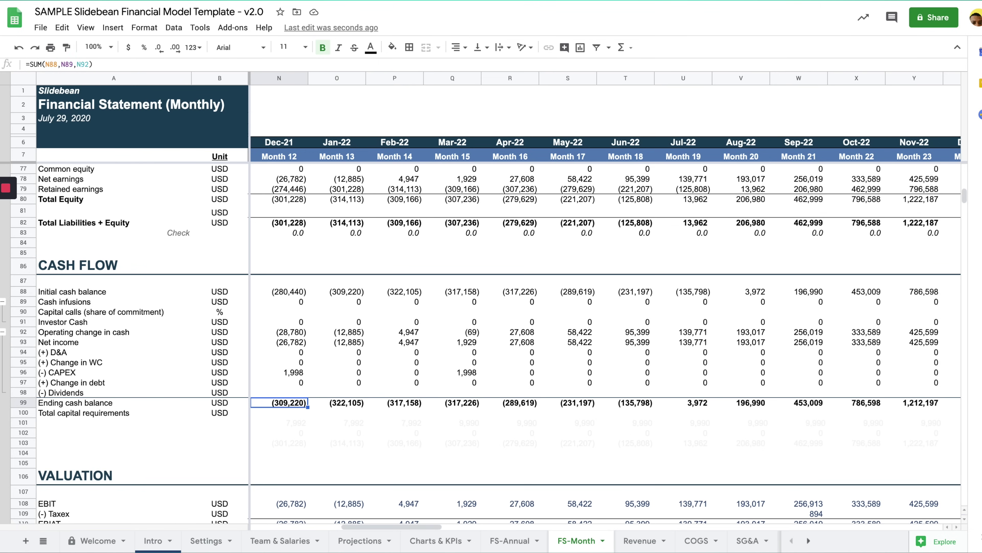
- Select the Ending cash balance row from Apr-22 back to the first month to check the accumulated cash deficit
key("Right")
key("Right")
key("Right")
key("Right")
key("shift+Left")
key("shift+Left")
key("shift+Left")
key("shift+Left")
key("shift+Left")
key("shift+Left")
key("shift+Left")
key("shift+Left")
key("shift+Left")
key("shift+Left")
key("shift+Left")
key("shift+Left")
key("shift+Left")
key("shift+Left")
key("shift+Left")
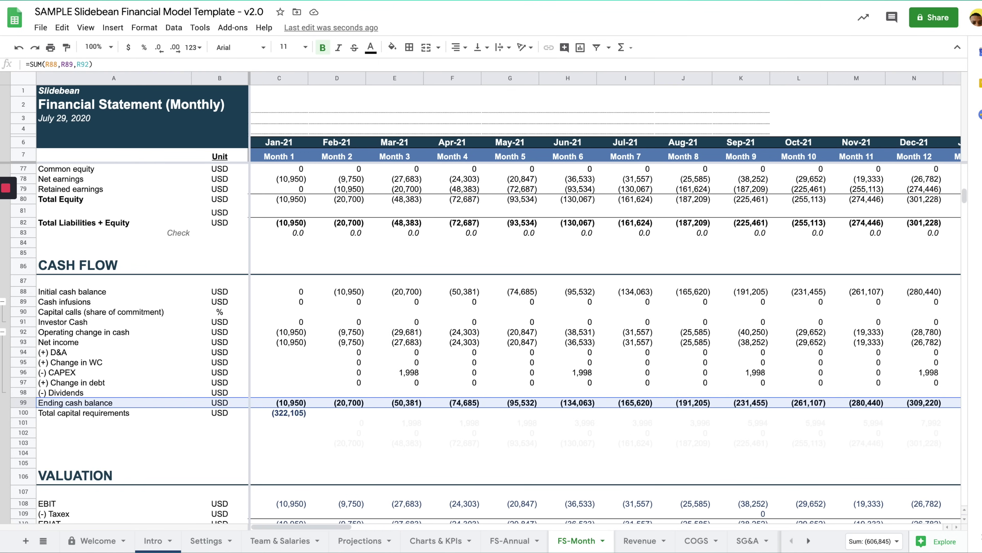
- Inspect the Total capital requirements cell on FS-Month and the Months to reach profitability formula on the Charts & KPIs sheet
left_click(282, 453)
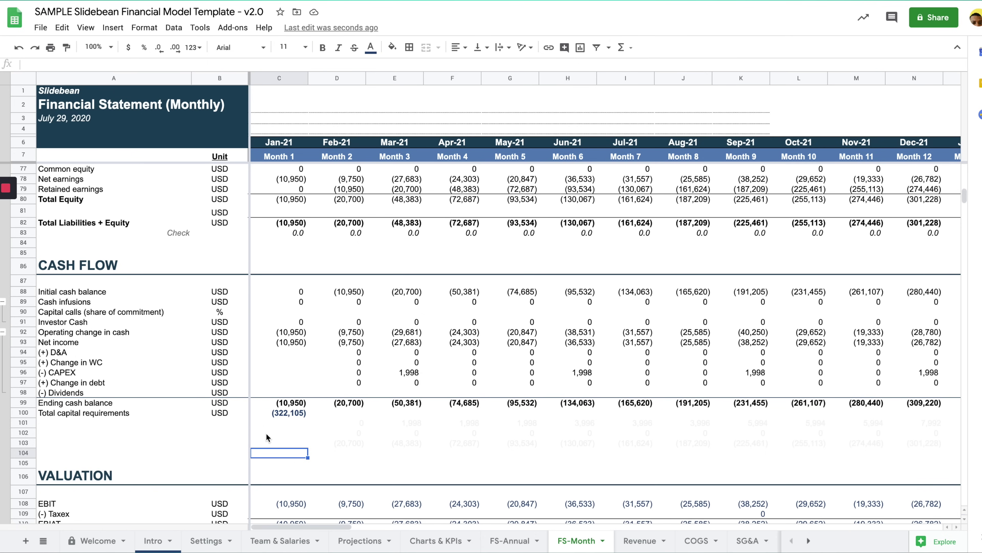
left_click(280, 413)
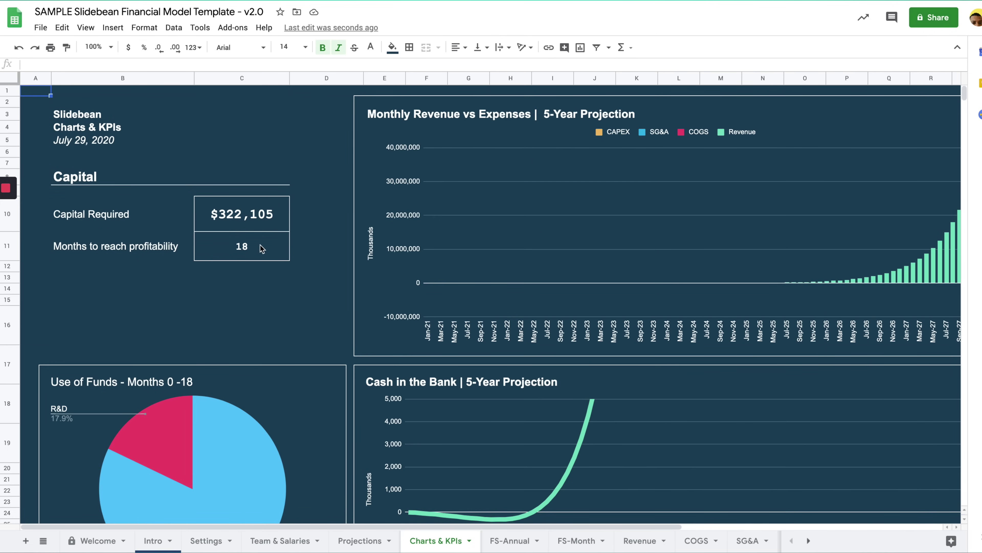
left_click(252, 247)
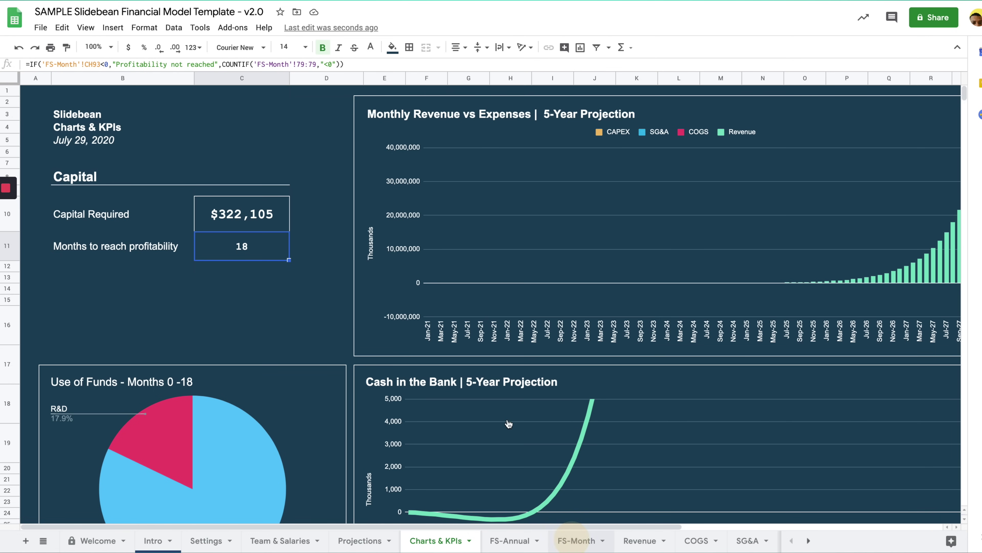
- On FS-Month, examine Operating change in cash for Feb-22 through Apr-22 and the Jul-22 Ending cash balance
left_click(578, 540)
scroll(586, 373, "right", 7)
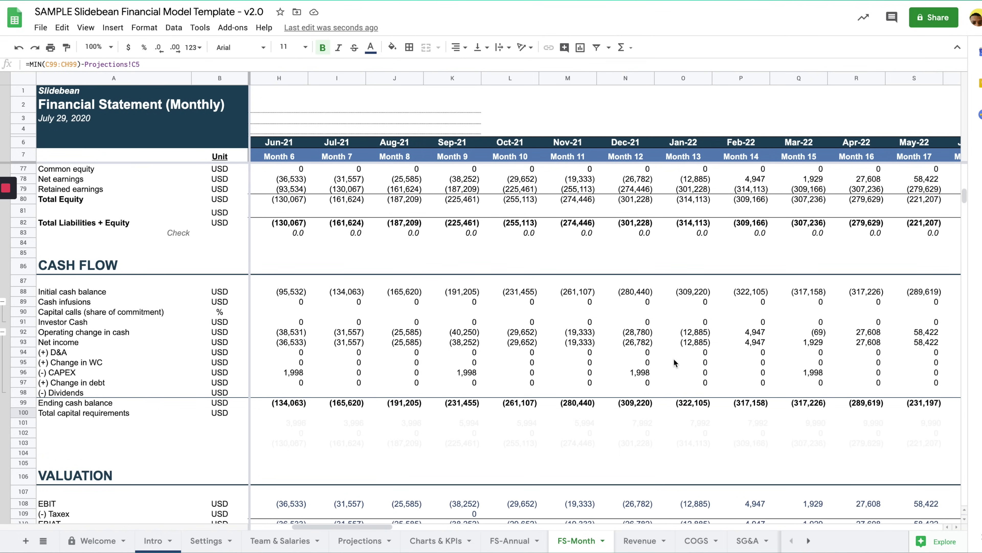
scroll(674, 355, "right", 2)
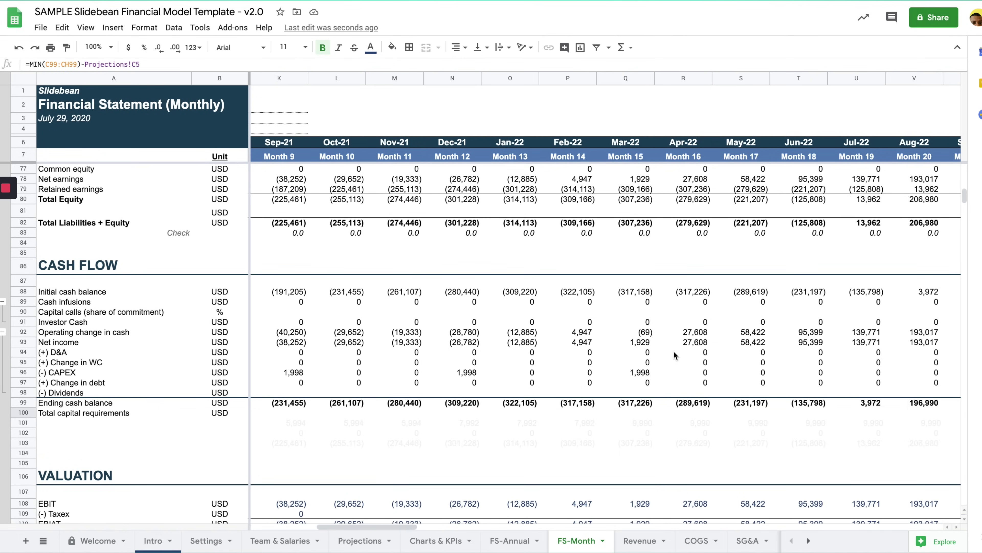
left_click(501, 332)
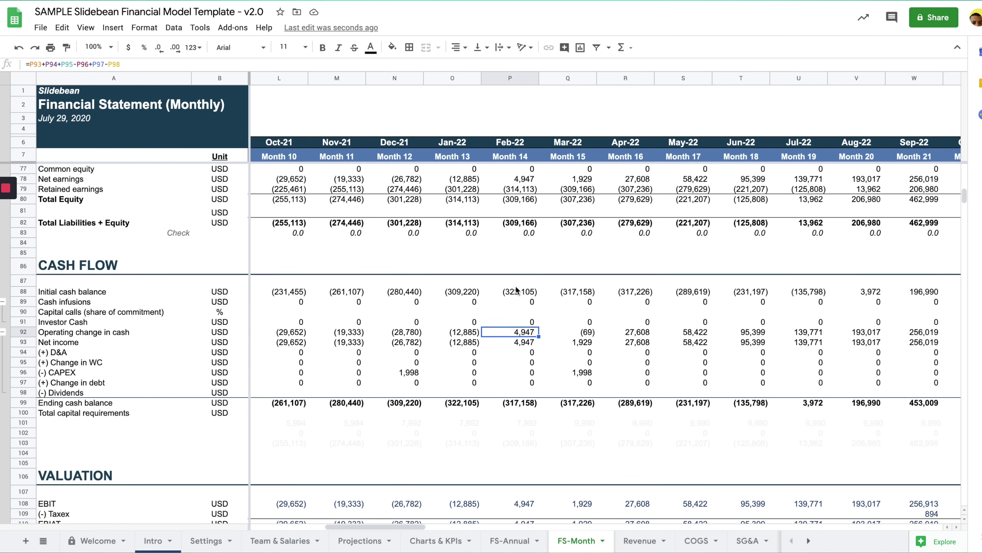
key("Right")
key("Right")
scroll(760, 398, "up", 1)
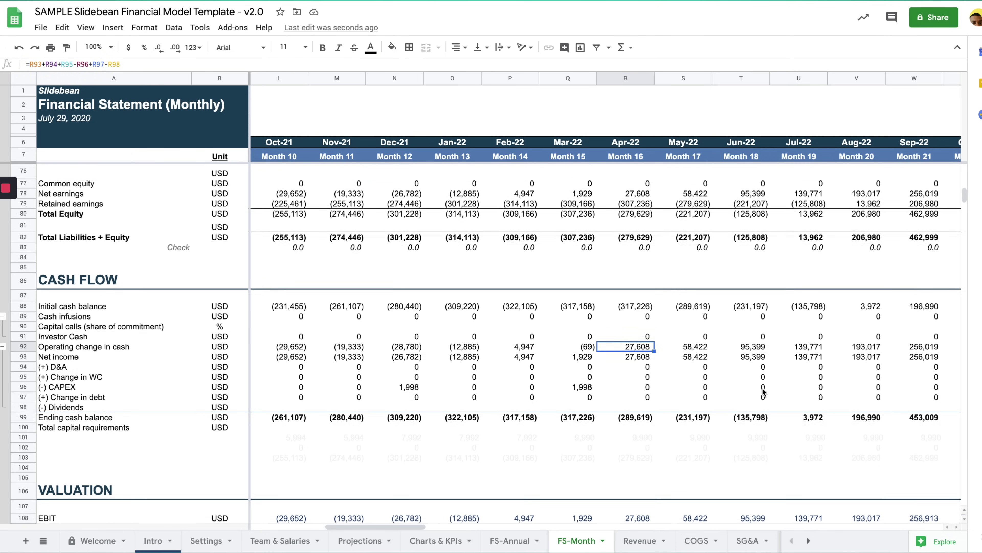
left_click(815, 418)
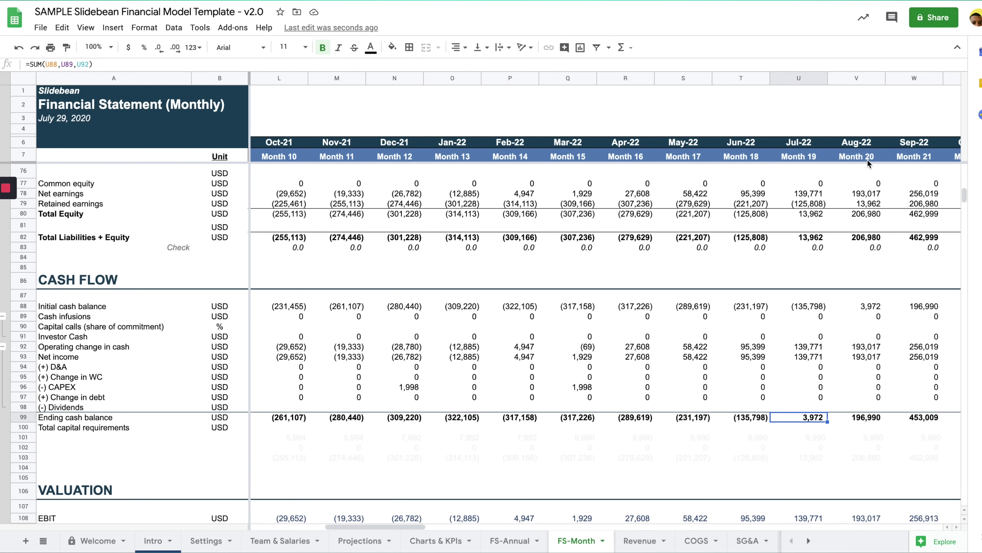
- Widen the year columns C through I on the FS-Annual sheet so the large revenue figures fit
left_click(472, 336)
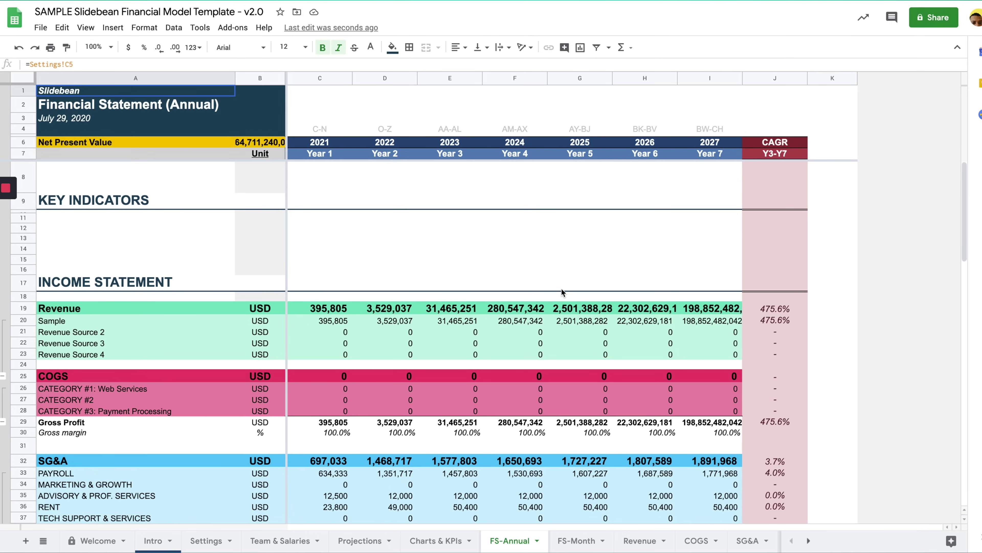
left_click(716, 81)
left_click(325, 78, "shift")
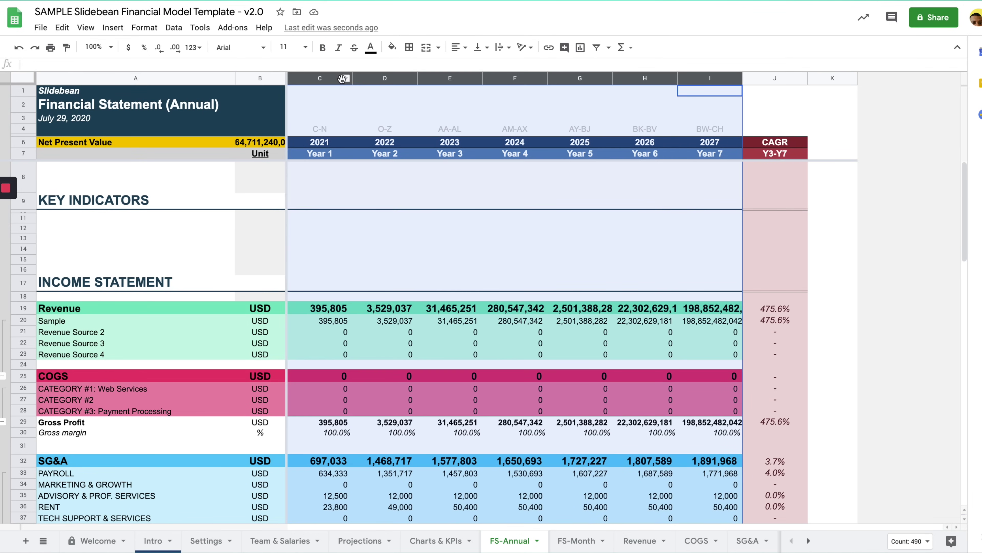
left_click_drag(349, 80, 374, 80)
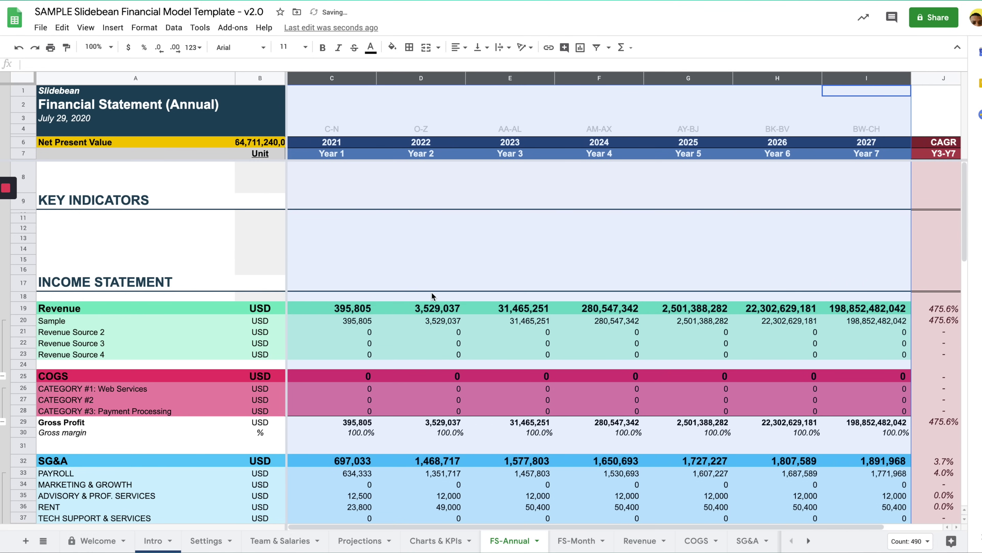
- Examine the annual Income Statement, checking the 2022 Revenue Source 2 formula, the COGS categories and the Gross Profit row
left_click(432, 292)
scroll(428, 348, "down", 1)
left_click(428, 298)
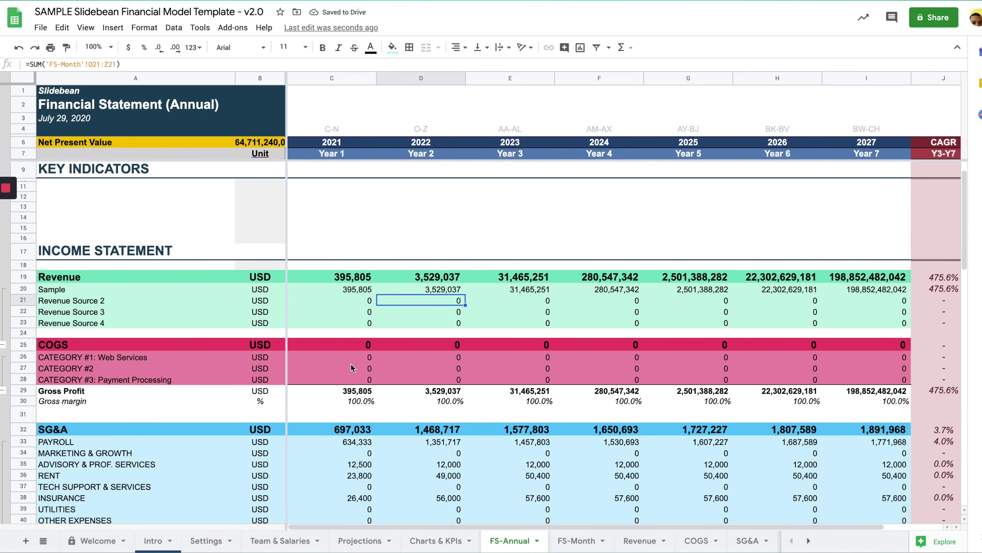
left_click(108, 370)
left_click(171, 391)
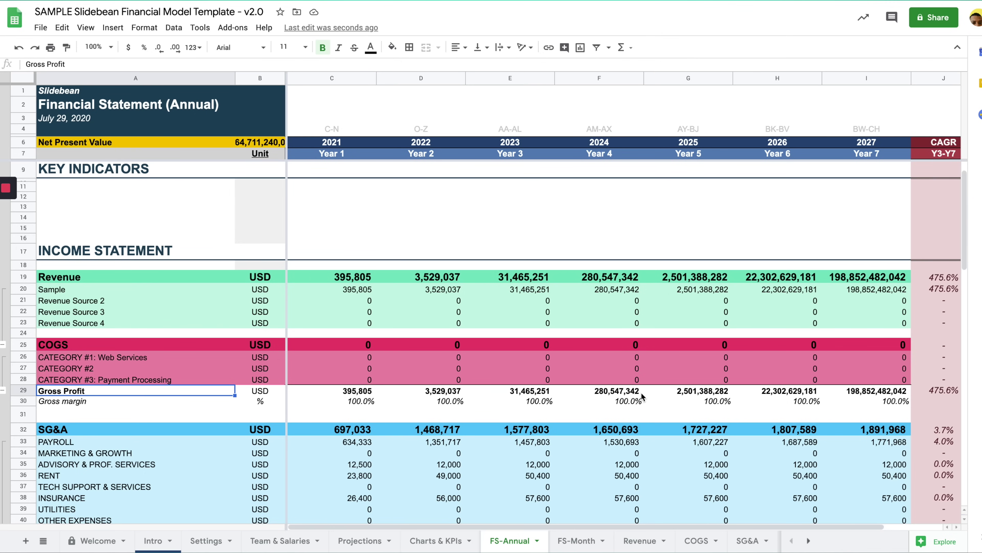
- Examine the SG&A, Cash Flow and Valuation sections of the FS-Annual sheet, including the 2022 Net income formula under Valuation
scroll(568, 394, "down", 5)
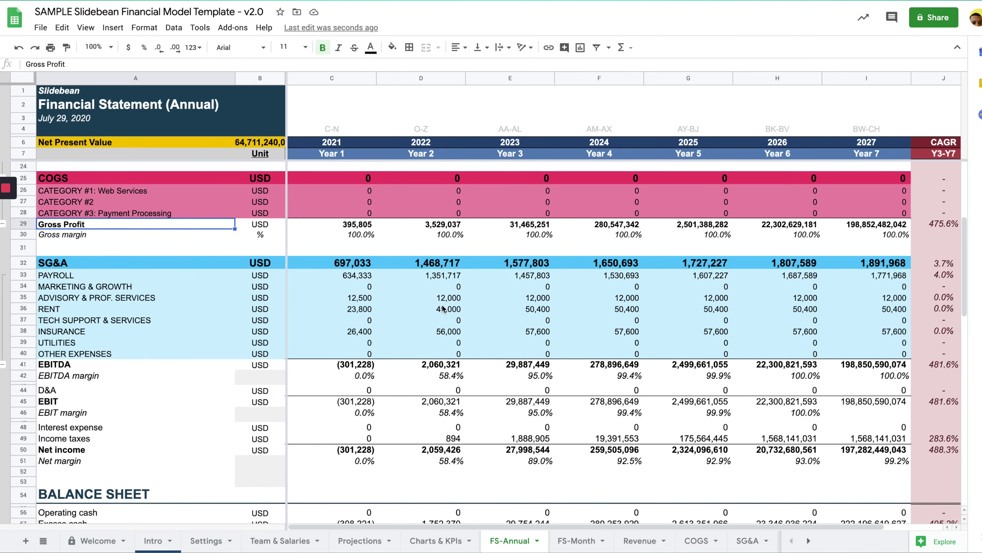
scroll(442, 304, "down", 15)
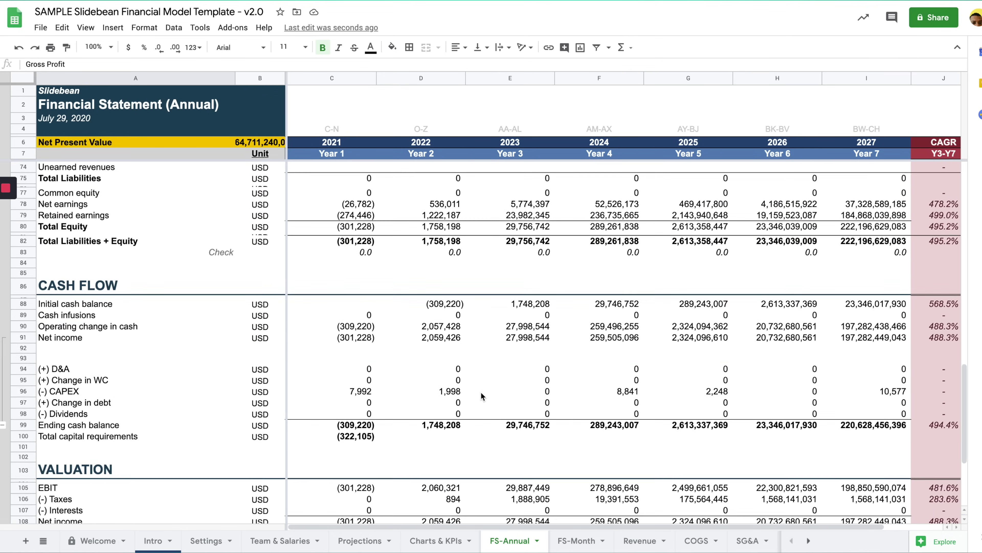
scroll(480, 391, "down", 5)
left_click(414, 374)
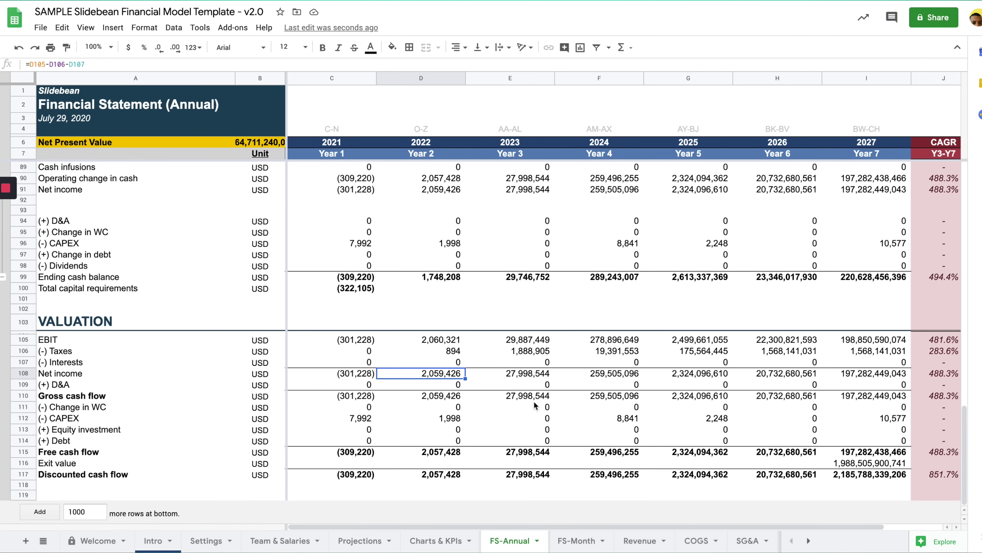
scroll(218, 169, "up", 1)
- Inspect the Net Present Value formula on FS-Annual and widen column B to fit its large figure
left_click(248, 145)
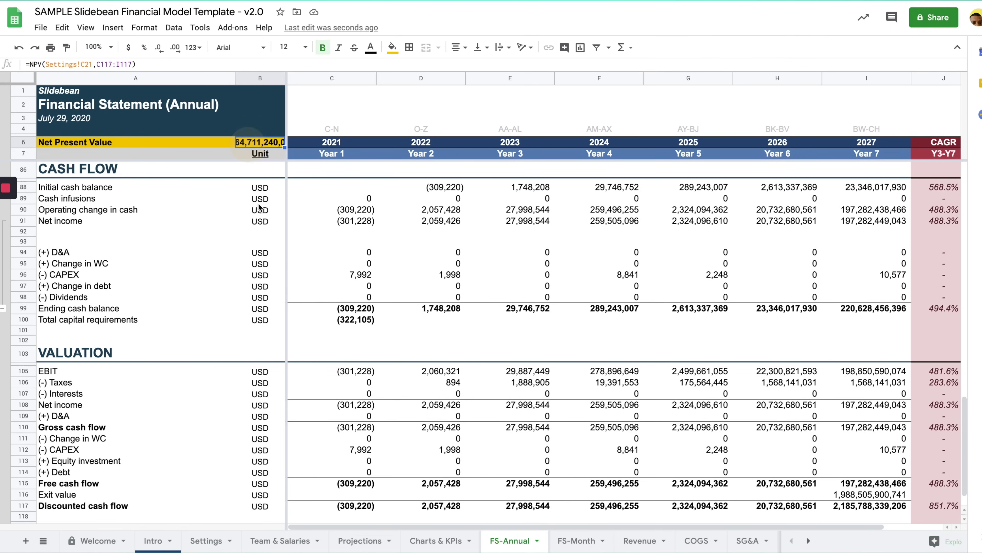
scroll(255, 147, "up", 18)
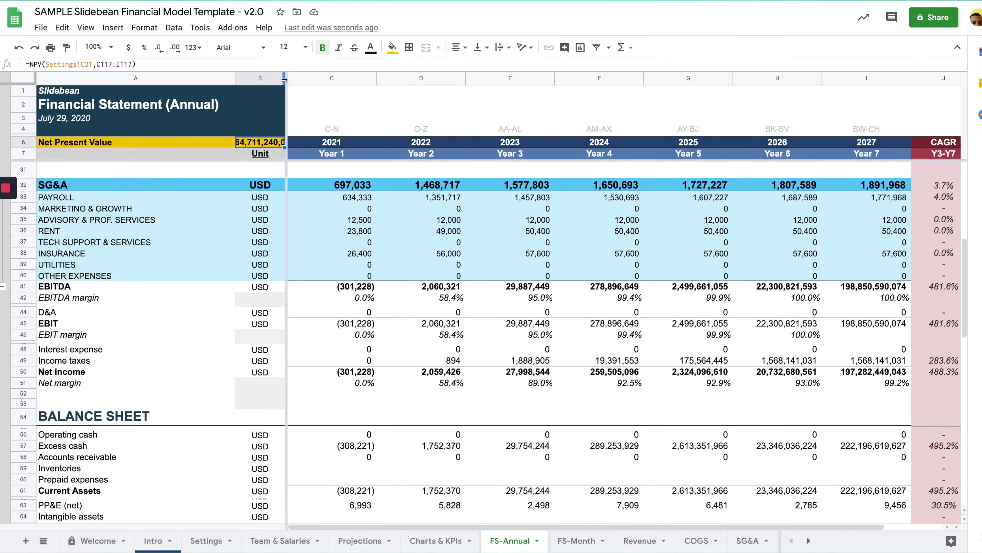
left_click_drag(285, 79, 297, 79)
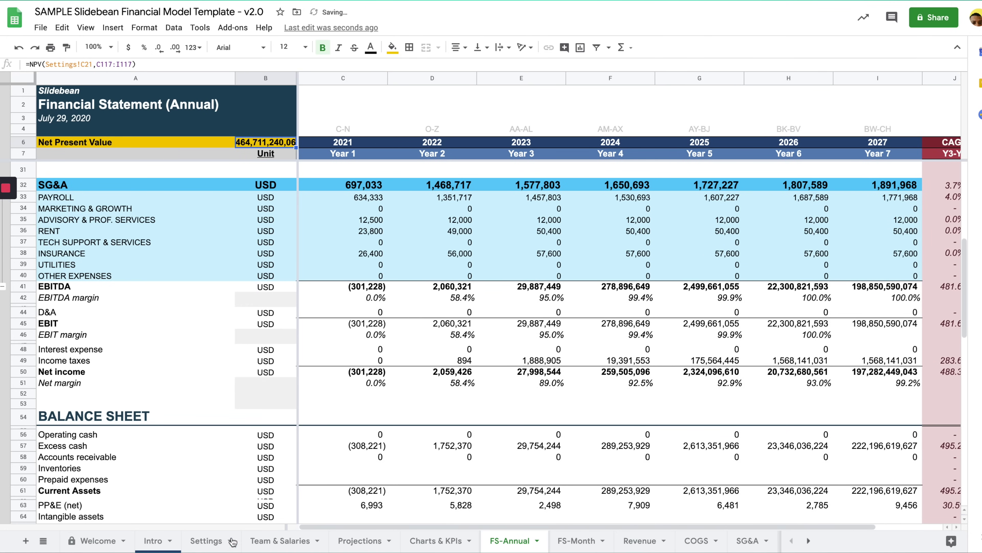
- Set the xEBITDA multiplier to 1 on the Settings sheet and check the Net Present Value on FS-Annual
left_click(208, 540)
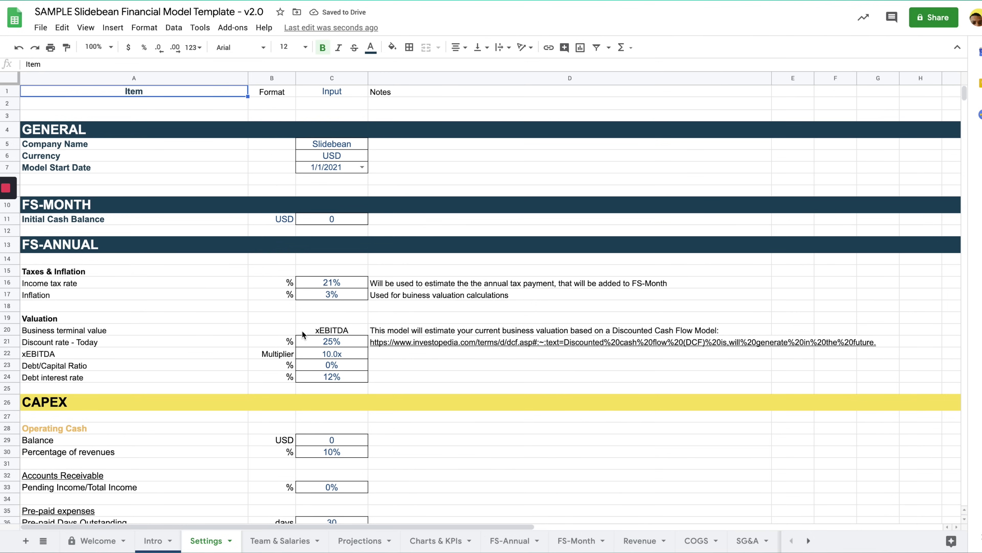
left_click(311, 353)
type("1")
key("Return")
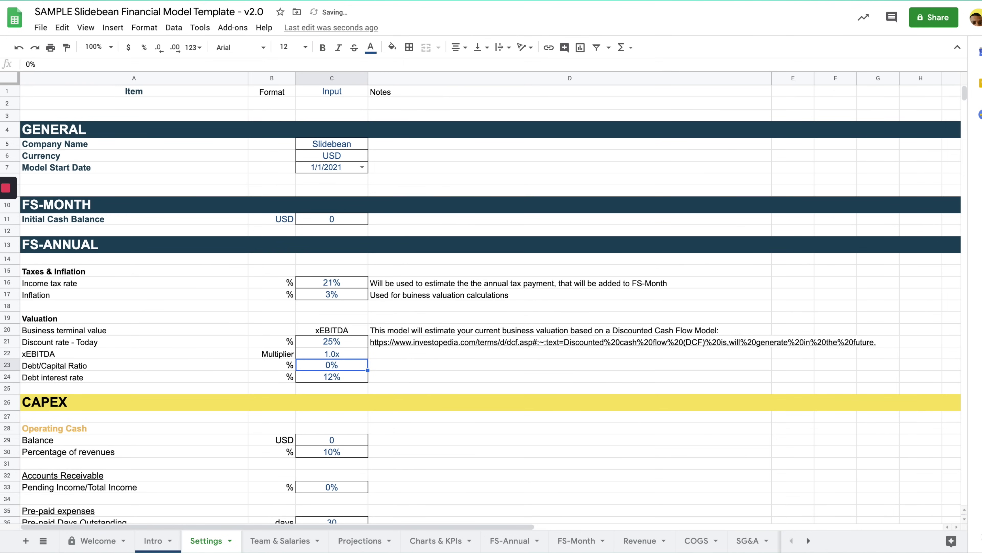
left_click(639, 541)
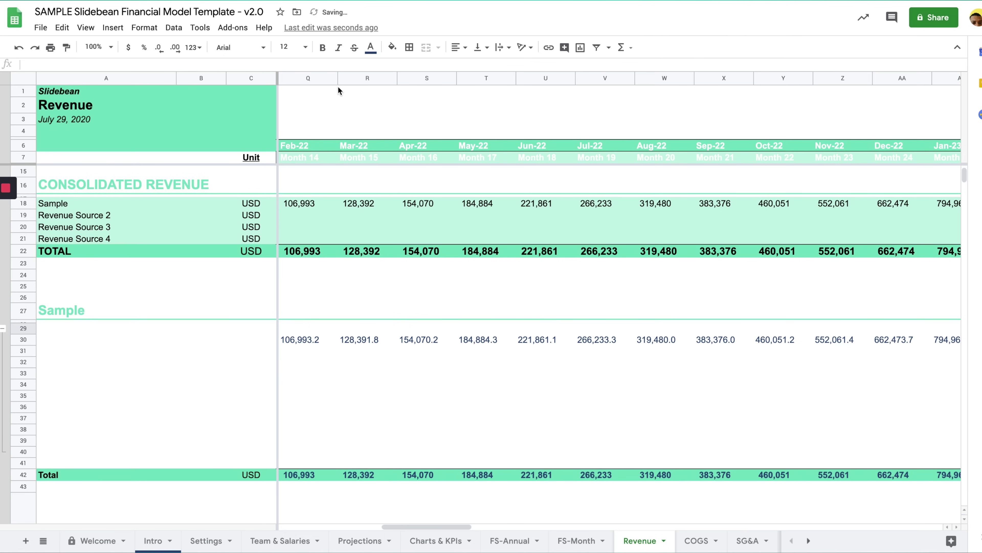
left_click(530, 541)
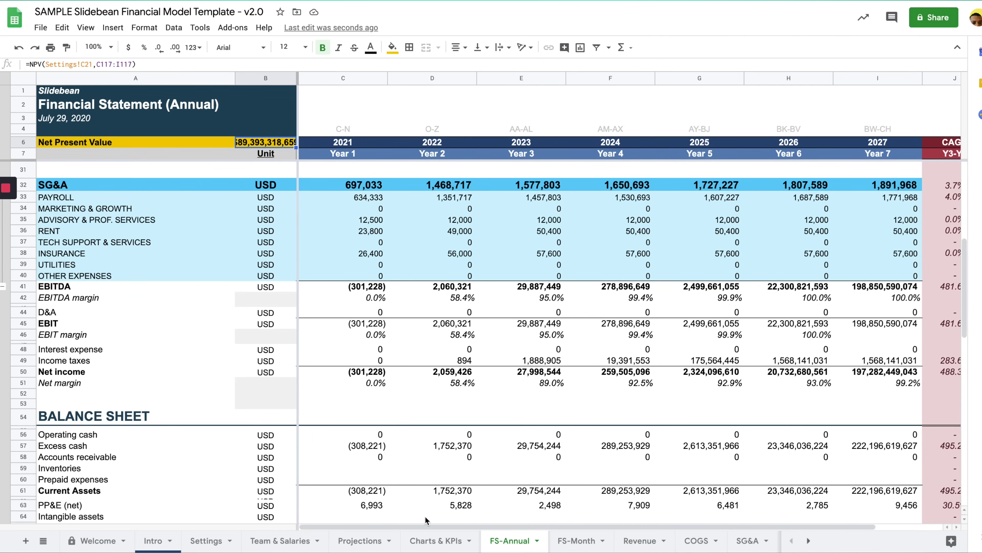
- Lower the Sample revenue growth assumption using the Revenue and Projections sheets, and return to FS-Annual
left_click(634, 541)
scroll(428, 427, "down", 2)
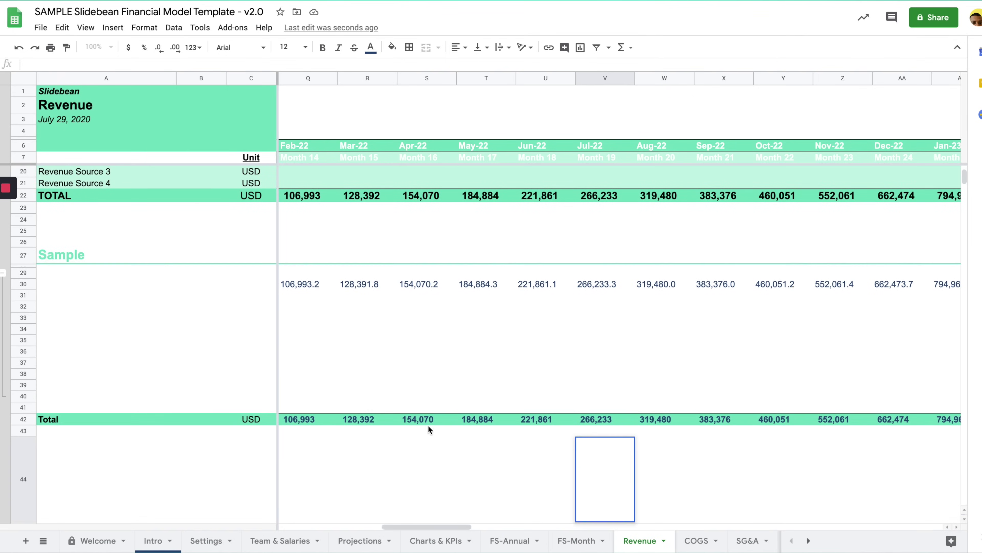
left_click(360, 541)
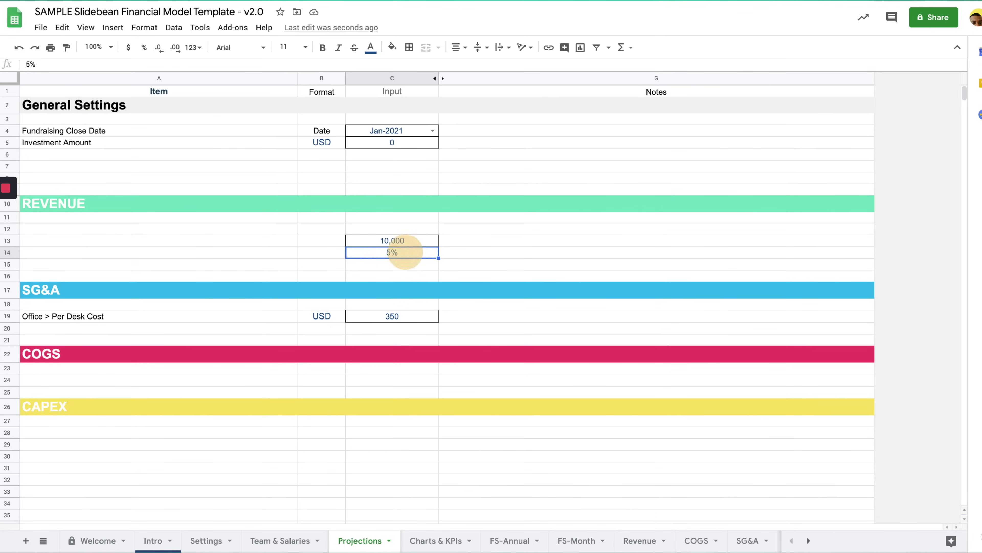
left_click(651, 536)
left_click(525, 540)
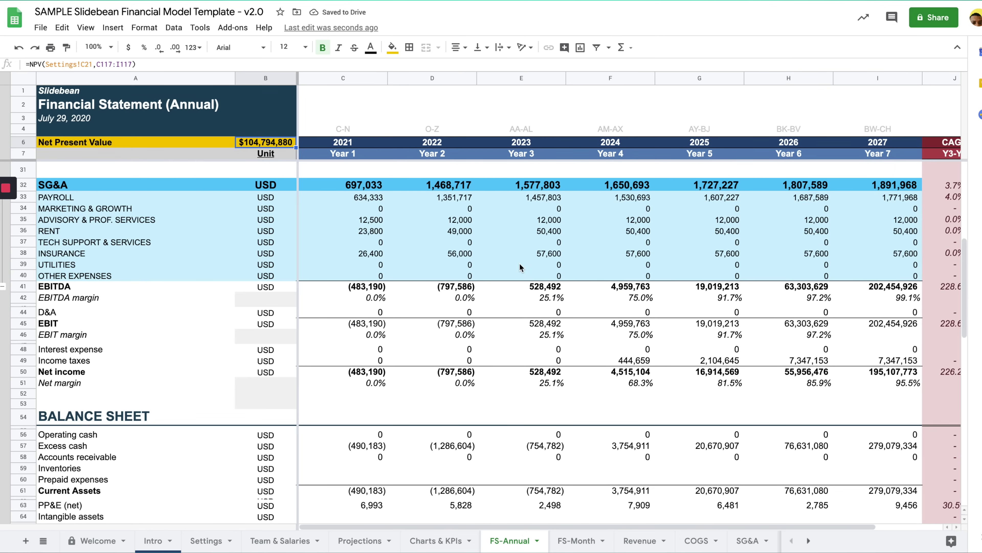
- Review the recalculated annual statements from Revenue down to the Valuation section's 2027 Exit value
scroll(520, 267, "up", 8)
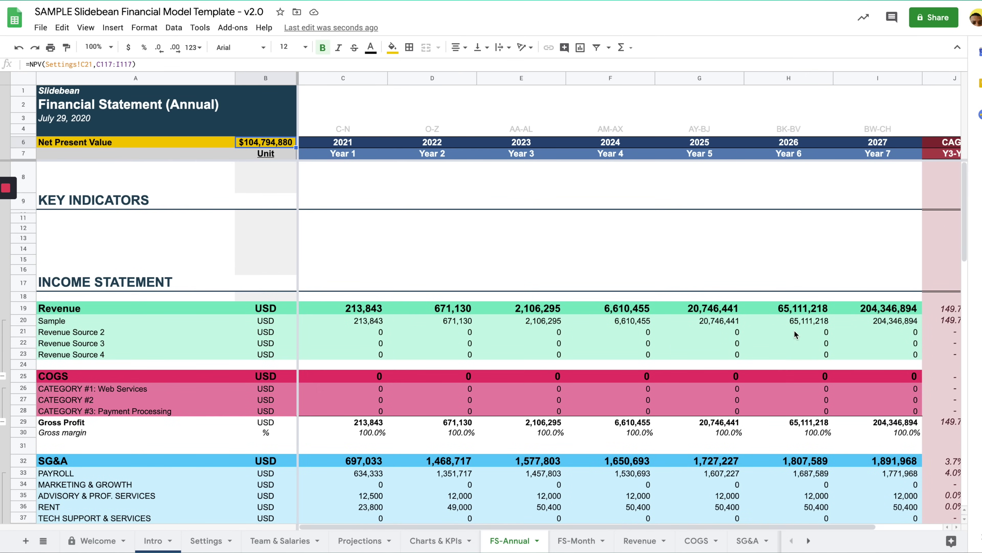
scroll(795, 334, "down", 15)
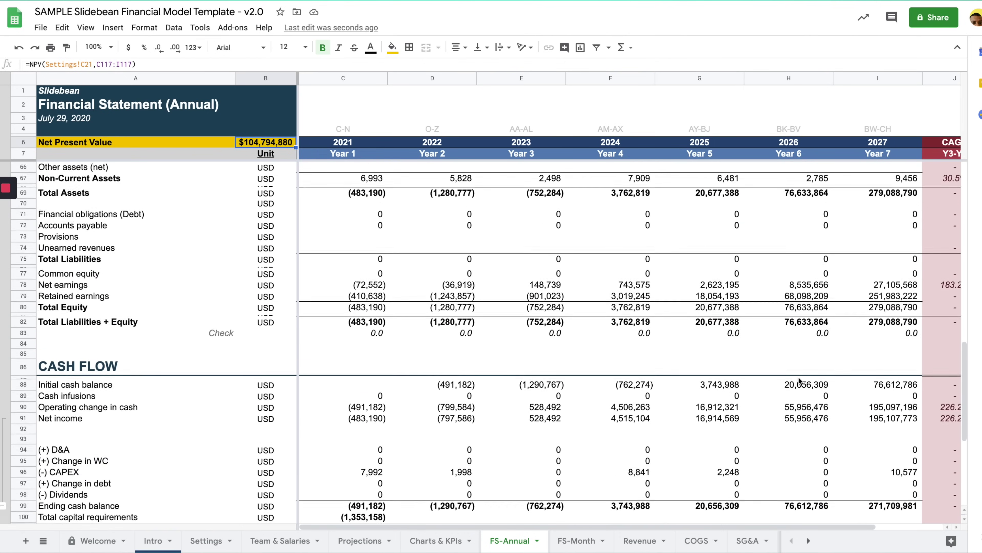
scroll(799, 381, "down", 8)
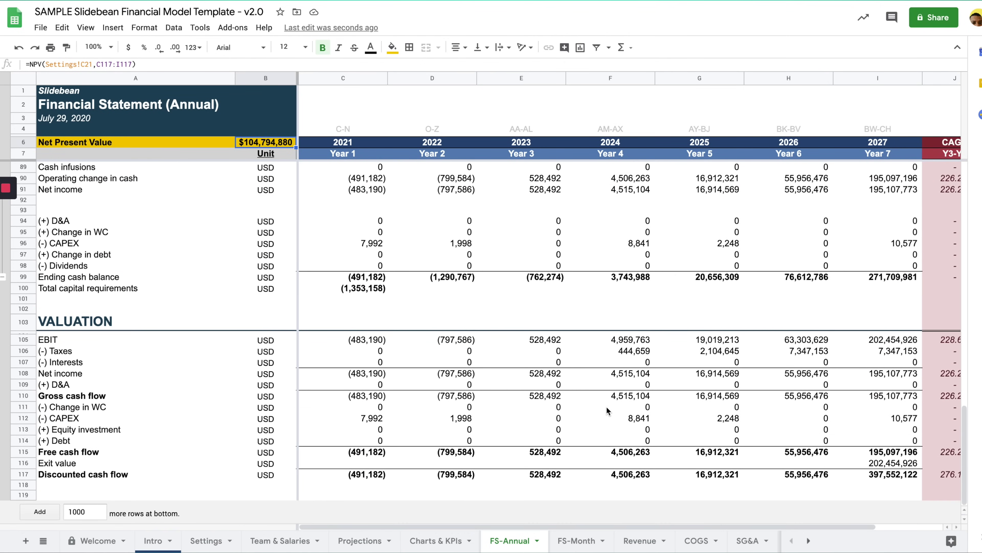
left_click(865, 465)
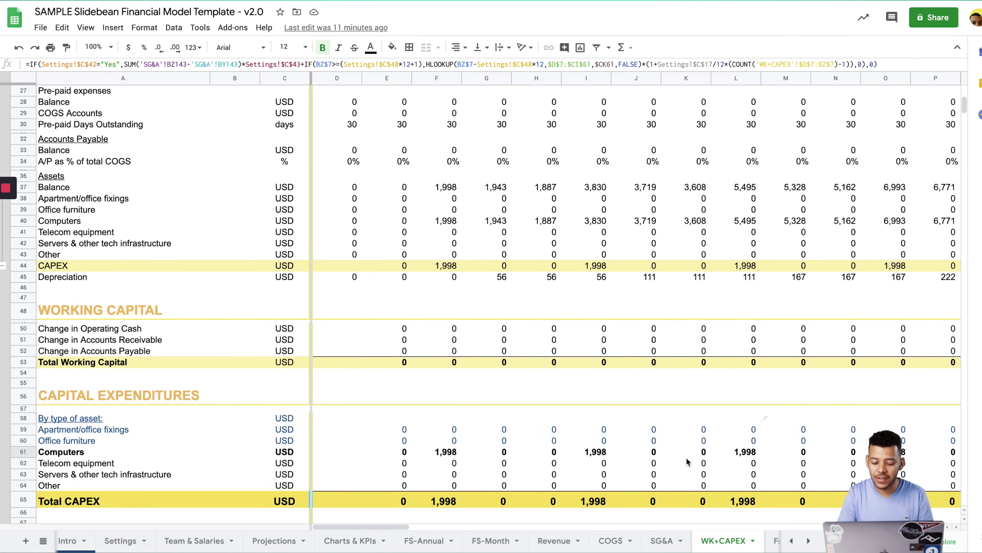
- Open the Funding - Equity Round Calculator sheet and look over its company details inputs
scroll(717, 536, "right", 5)
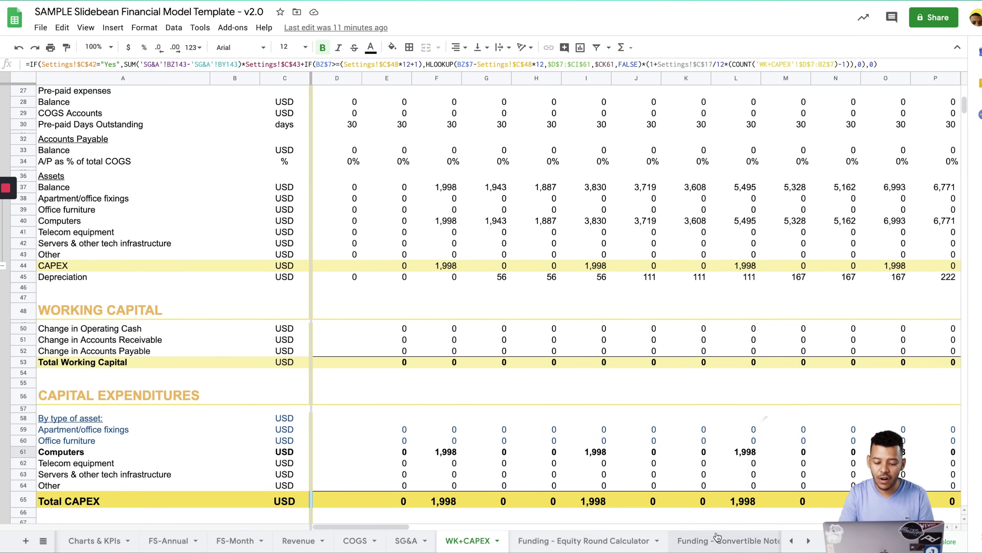
left_click(696, 539)
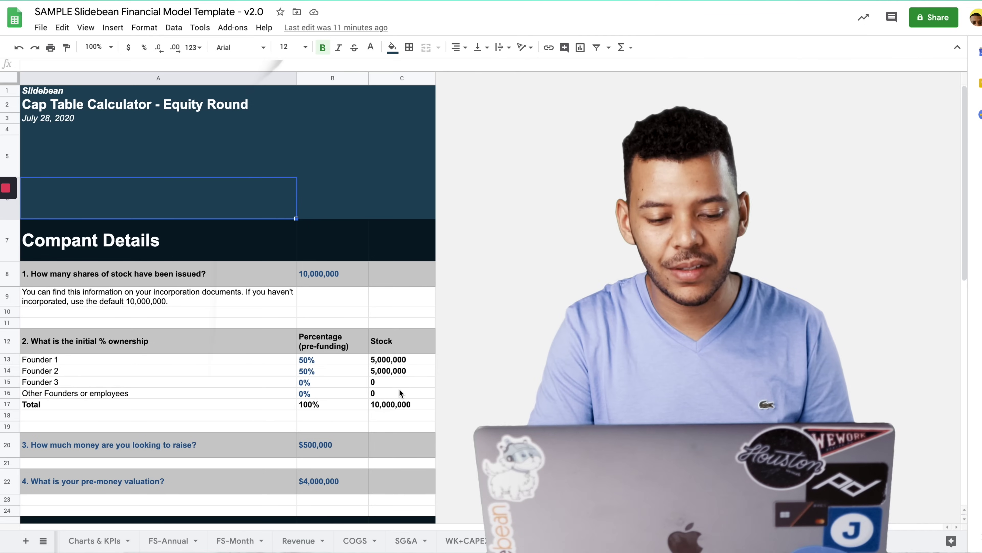
scroll(400, 389, "down", 3)
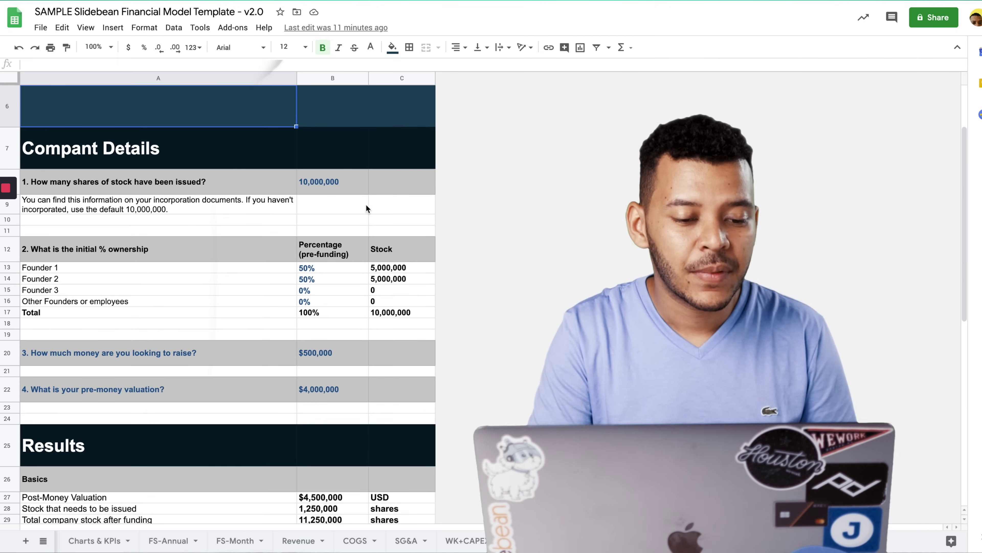
left_click(366, 206)
scroll(248, 230, "up", 3)
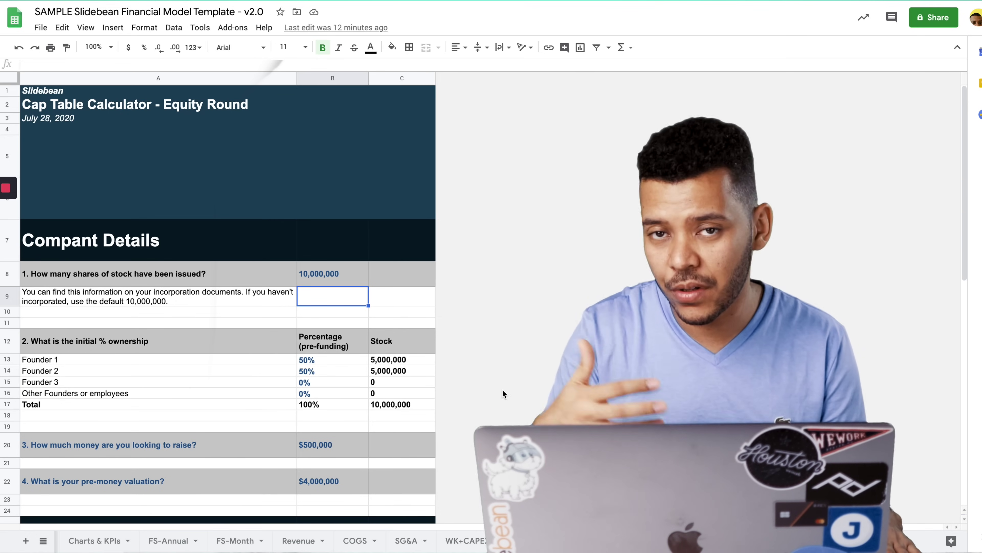
- Examine the question about issued shares of stock, its explanatory note and its input cell
left_click(108, 295)
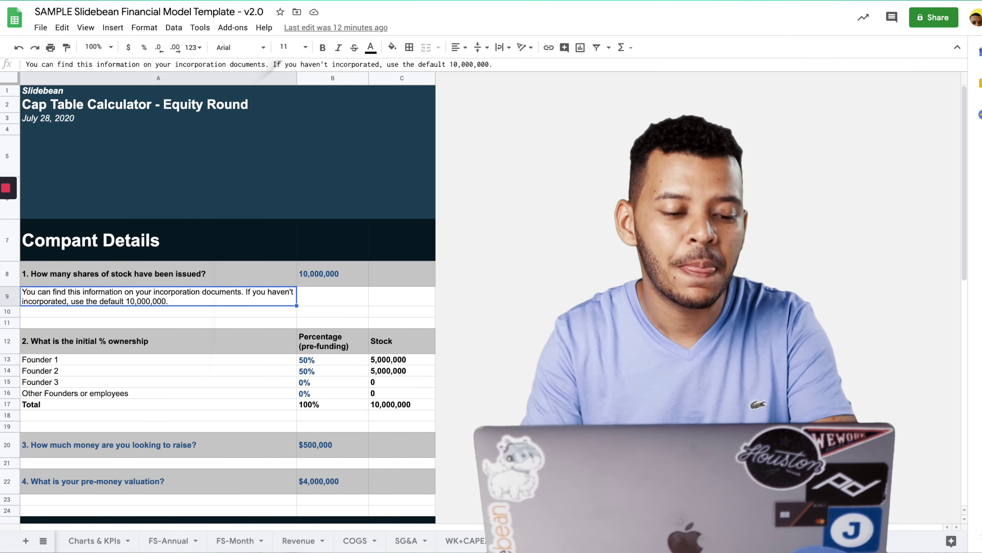
left_click(188, 282)
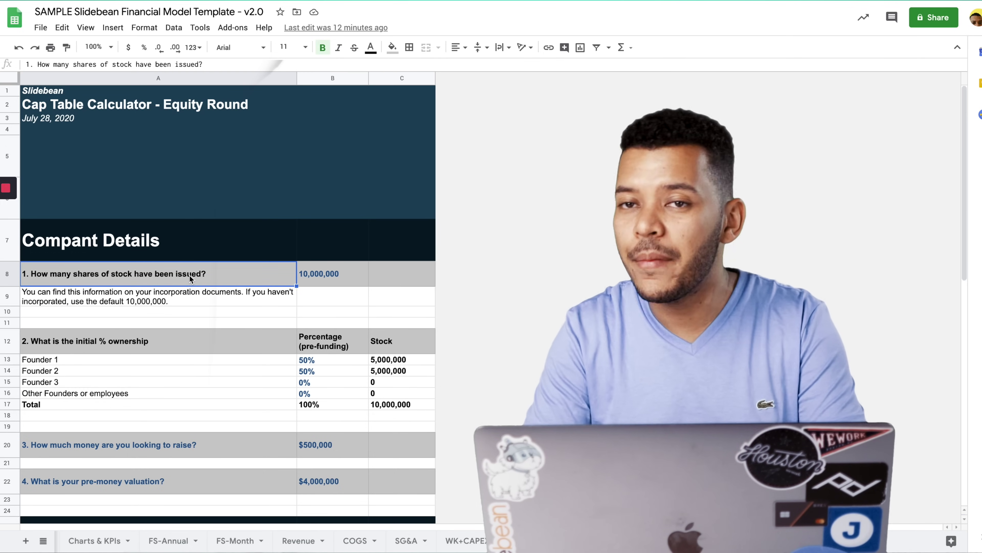
left_click(328, 274)
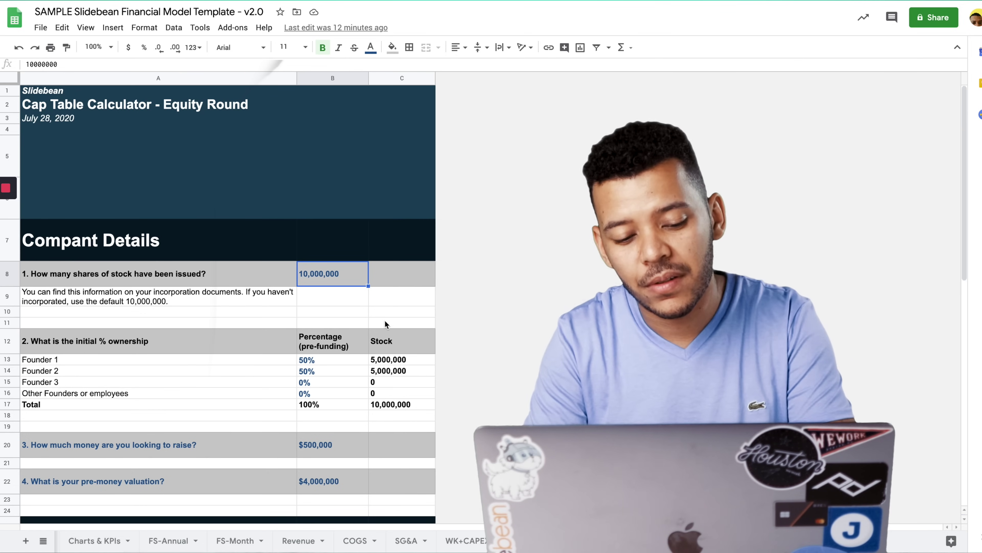
- Set the pre-funding ownership to 40% for Founder 1, 40% for Founder 2 and 20% for Founder 3
scroll(264, 282, "down", 3)
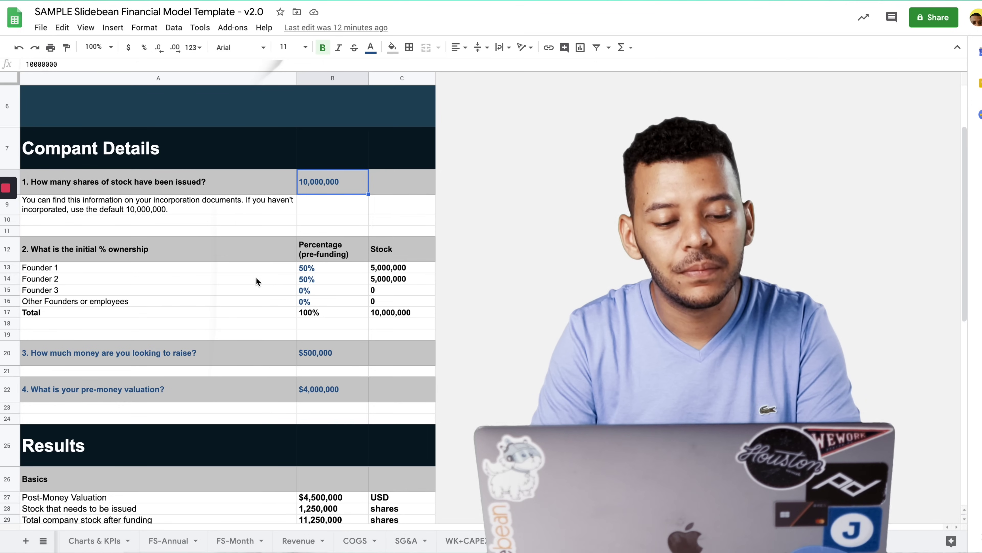
left_click(305, 271)
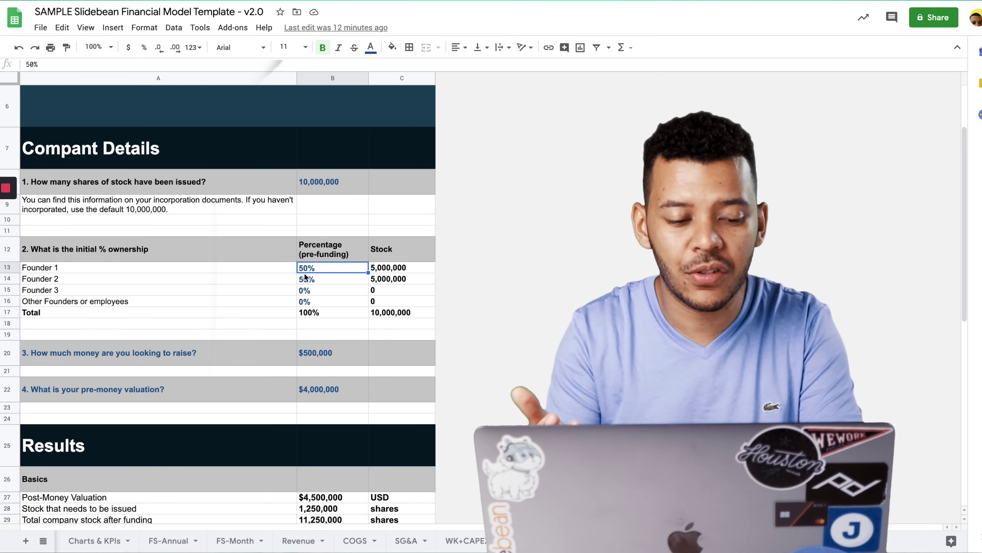
key("Down")
key("Down")
key("Down")
key("Up")
key("Up")
key("Up")
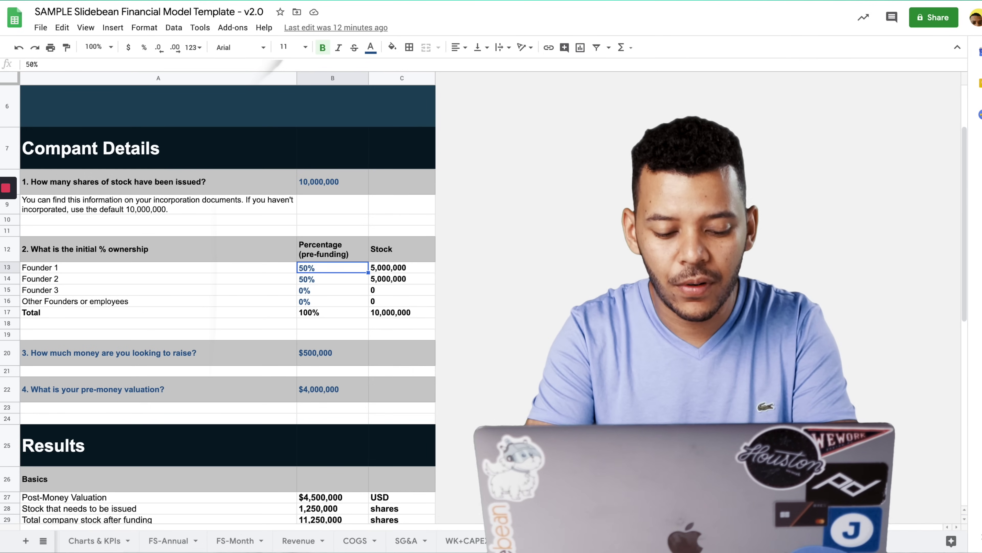
type("40")
key("Return")
type("40")
key("Return")
type("20")
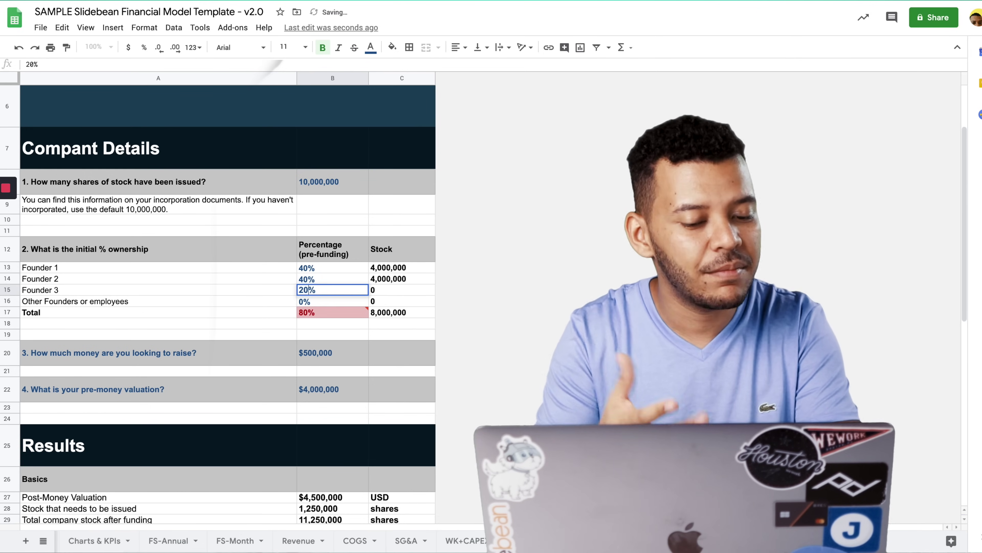
key("Return")
- Check the row for other founders or employees, Founder 1's Stock formula and the issued shares input it references
key("Left")
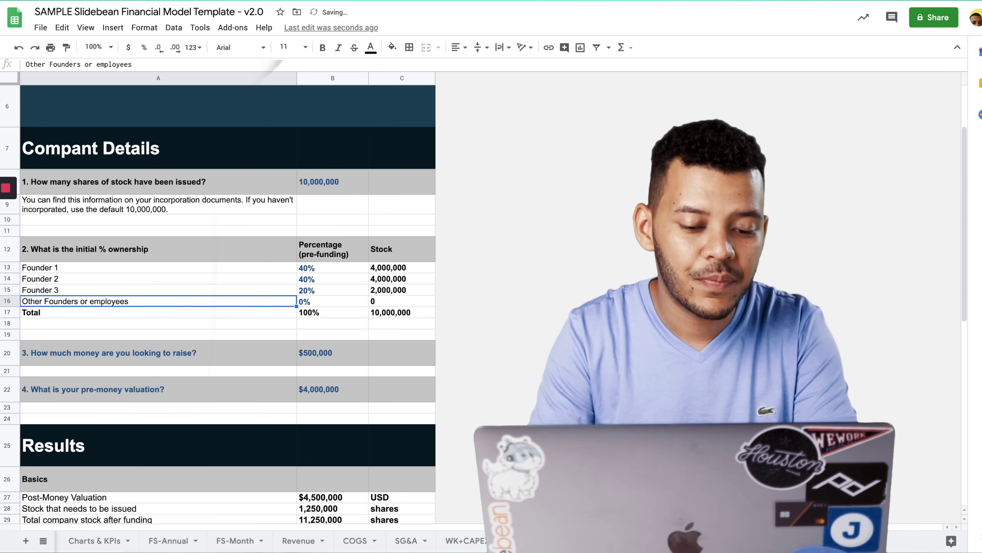
key("Right")
key("Right")
left_click(397, 271)
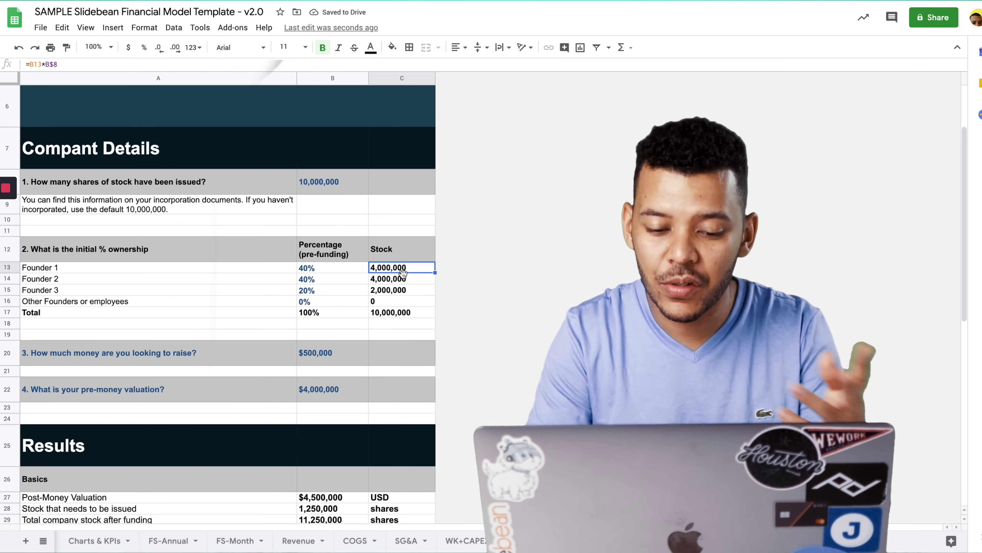
left_click(329, 185)
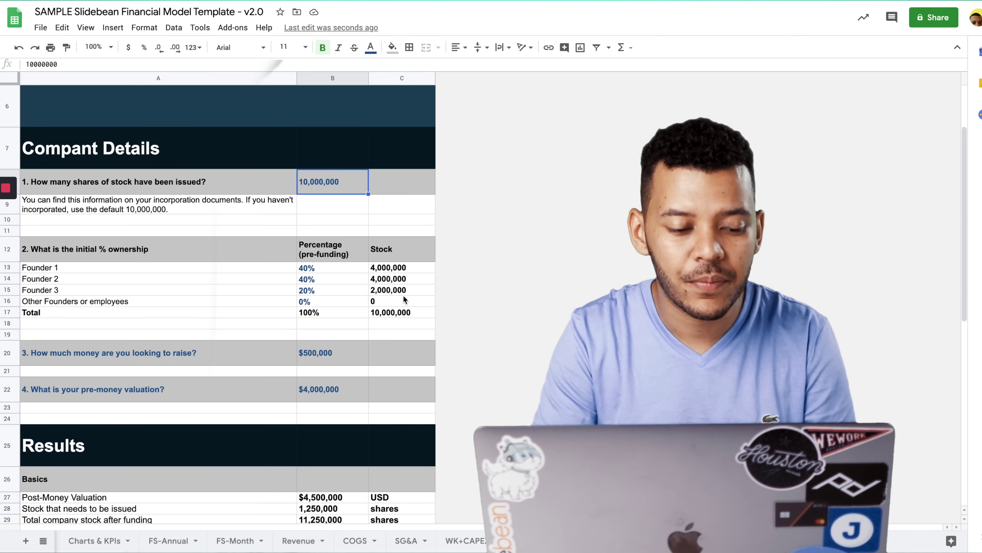
scroll(248, 218, "down", 3)
scroll(287, 305, "up", 3)
- Set the amount of money to raise to $750,000 in the equity round calculator
left_click(156, 372)
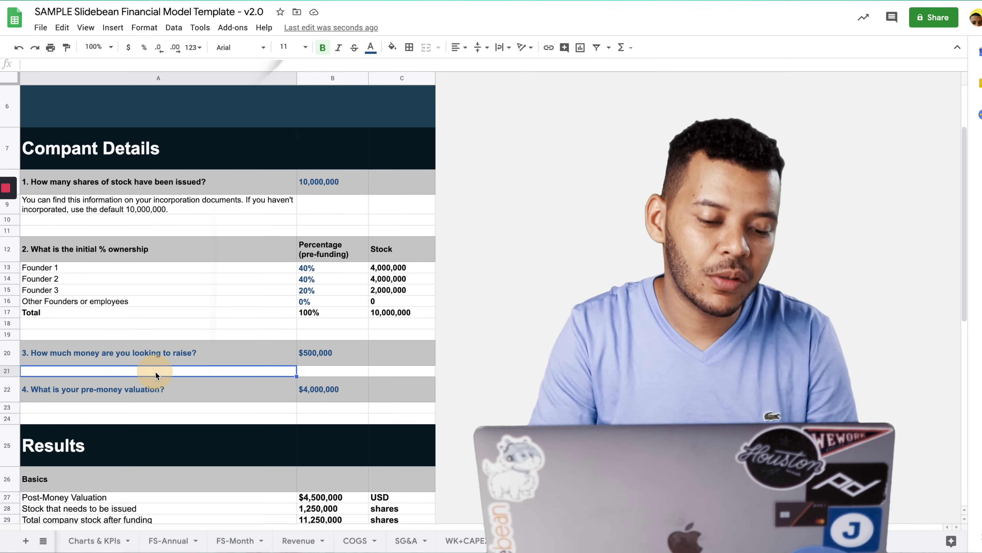
left_click(161, 350)
left_click(347, 349)
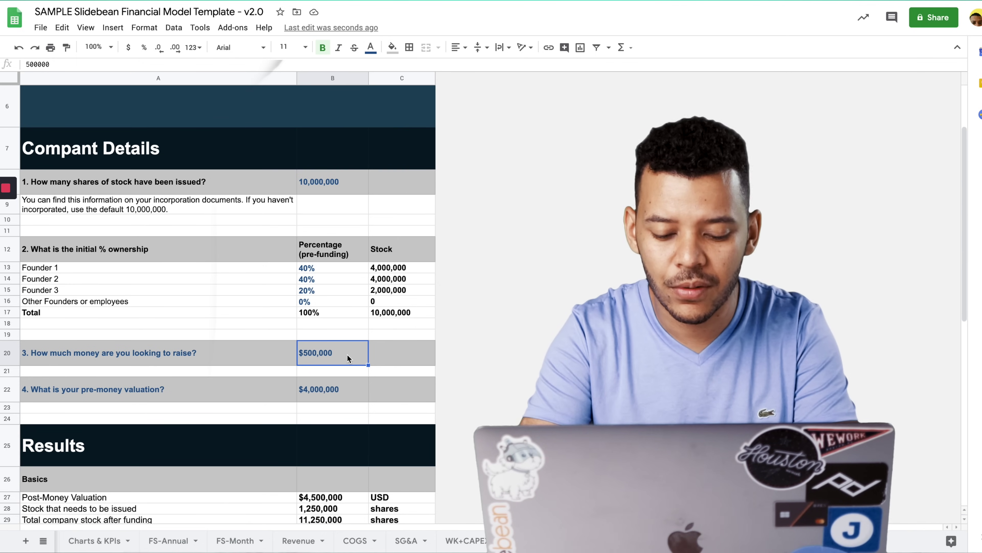
type("74")
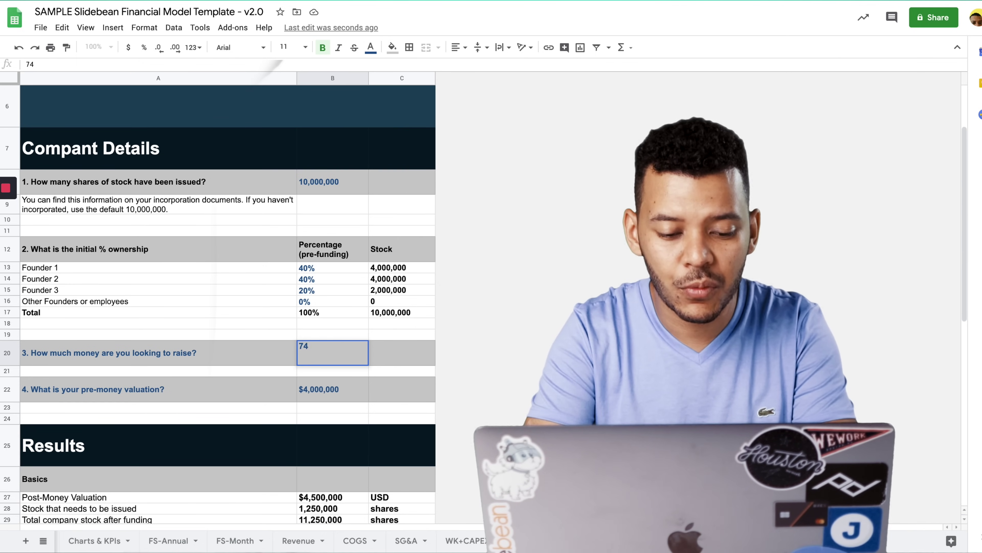
type("0000")
key("Return")
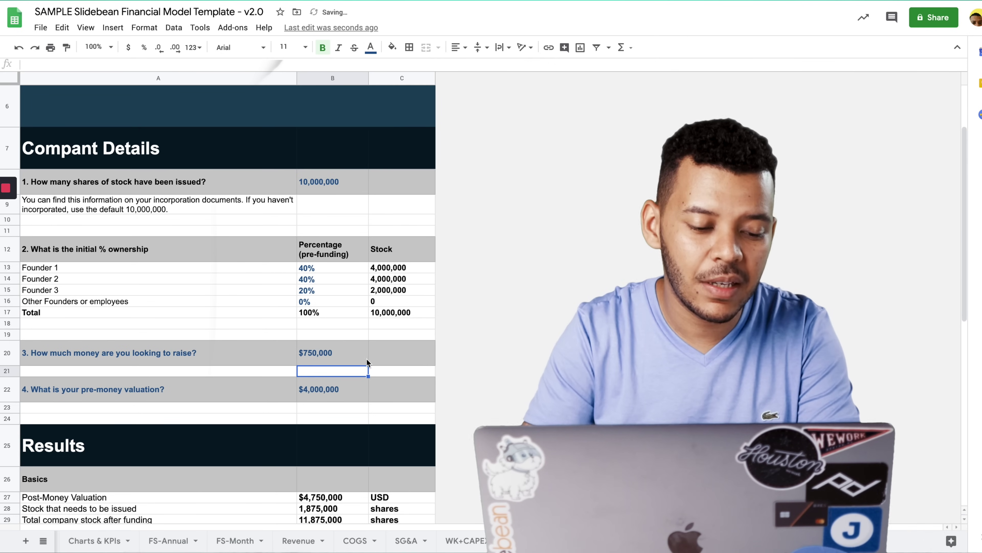
- Set the pre-money valuation to $5,000,000 in the equity round calculator
scroll(317, 356, "down", 1)
left_click(333, 348)
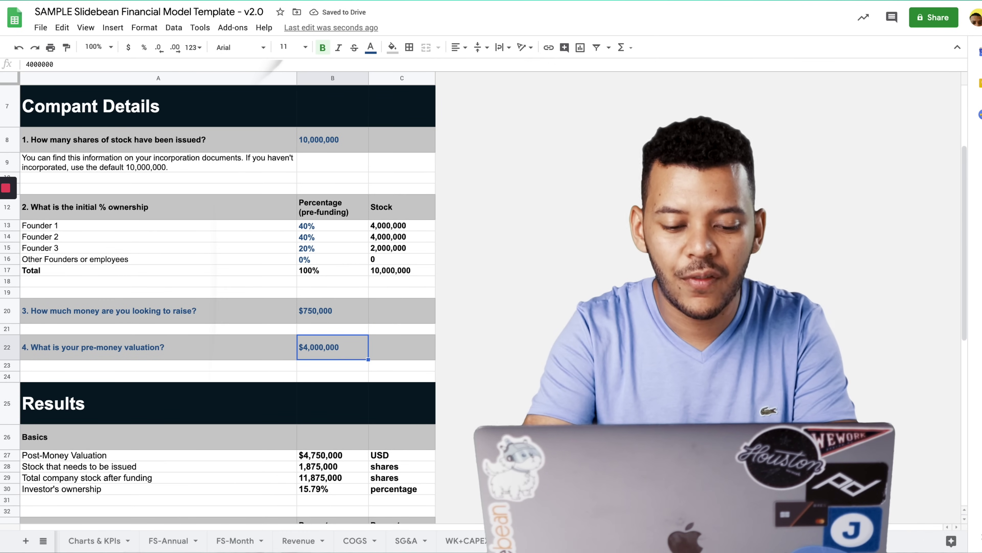
type("5000000")
key("Return")
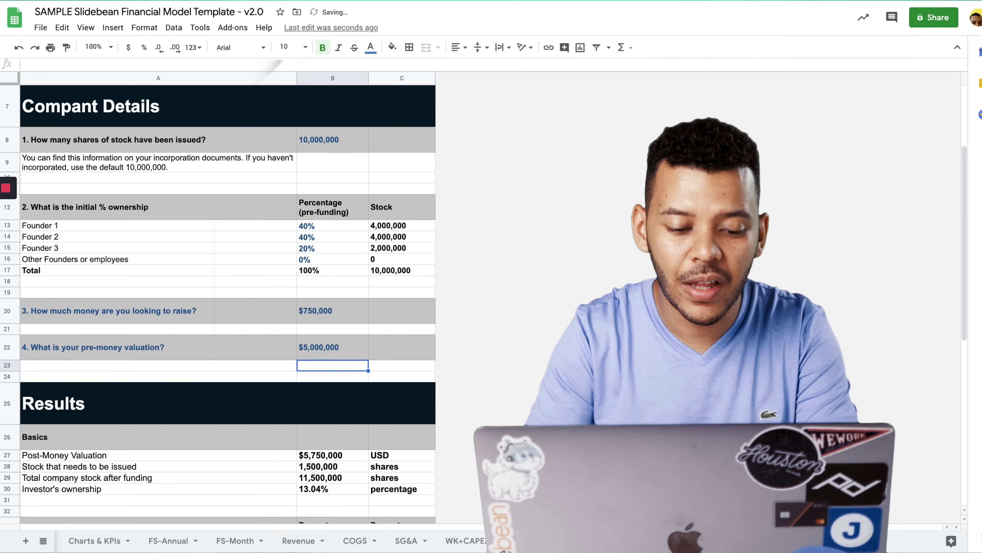
- Check the formulas for post-money valuation, stock to be issued, total company stock after funding and investor's ownership in the Basics results
left_click(326, 314)
scroll(326, 314, "down", 2)
left_click(340, 389)
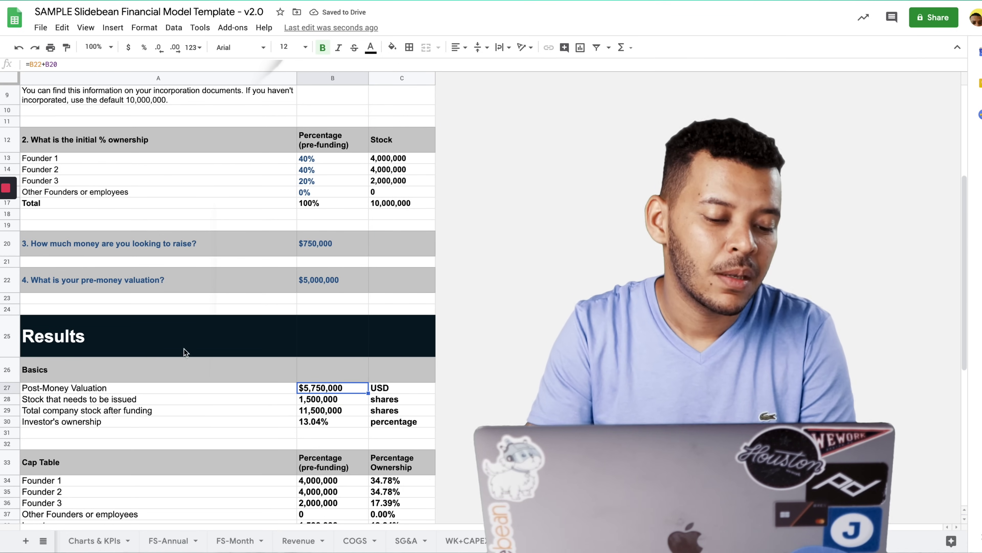
left_click(300, 401)
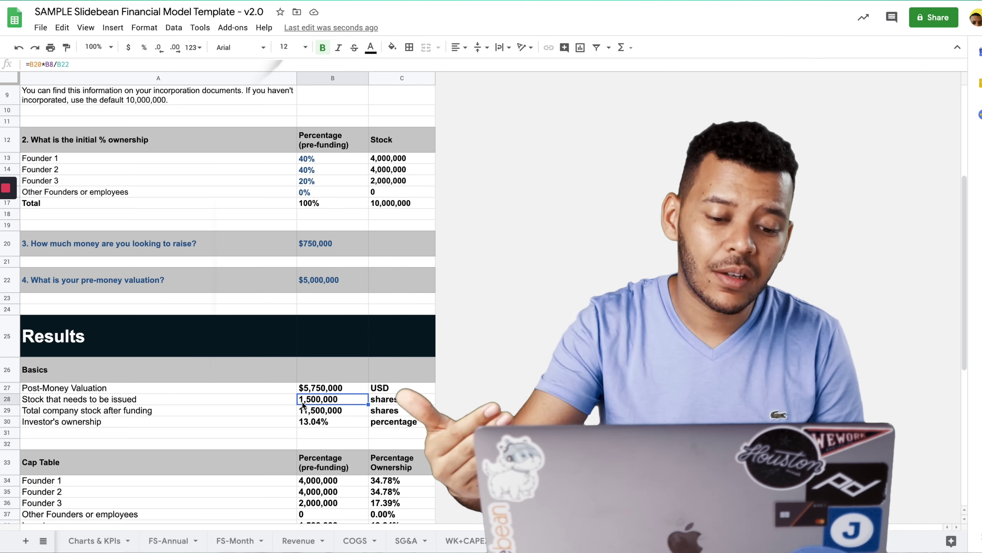
left_click(321, 412)
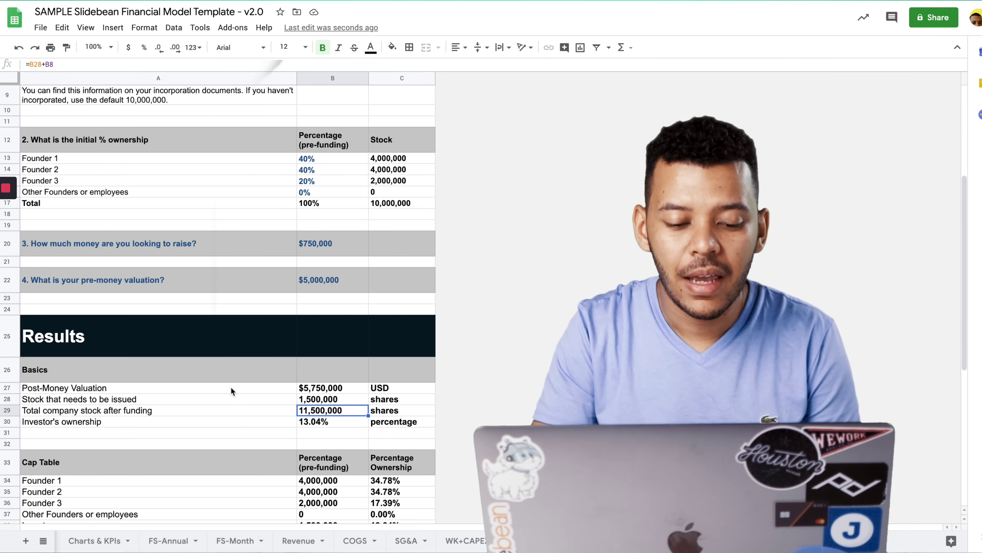
left_click(314, 423)
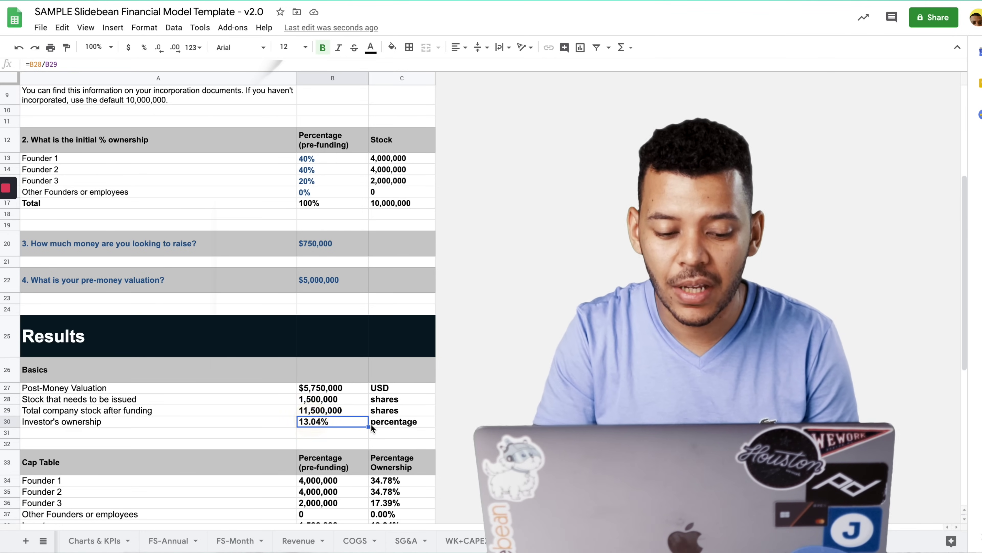
- Trace the founders' share counts in the cap table back to the Stock column of the initial ownership section
scroll(371, 425, "down", 5)
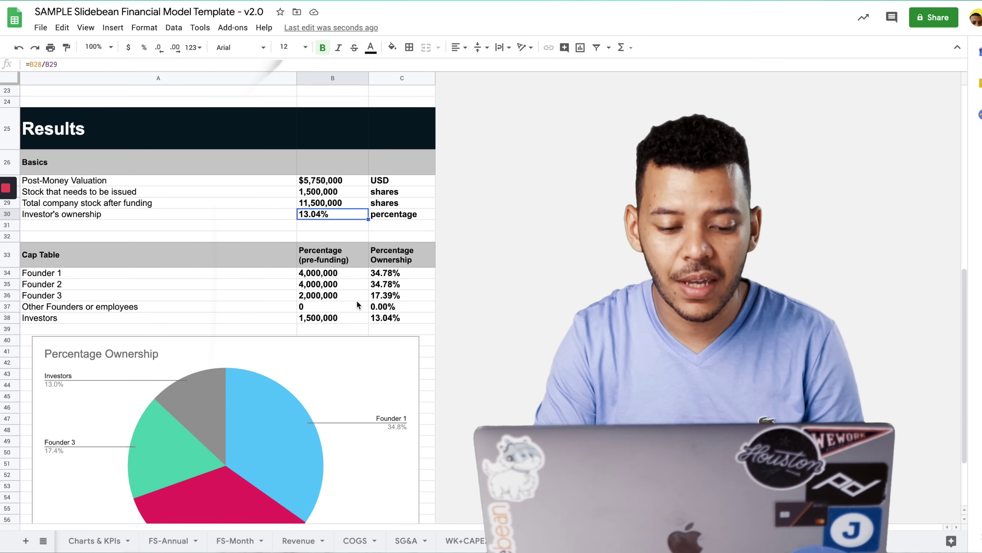
key("Down")
key("Down")
key("Down")
key("Down")
key("Down")
key("Up")
key("Down")
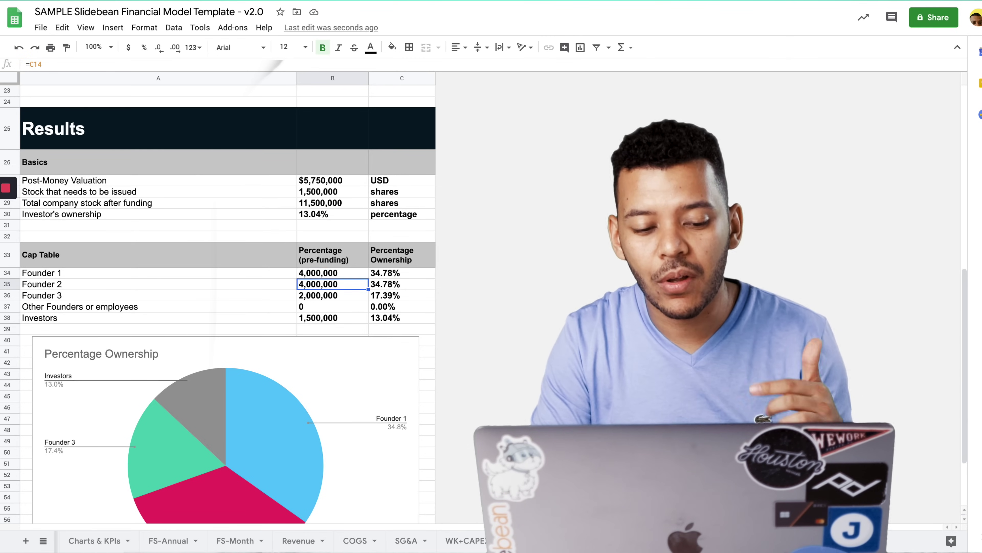
key("Down")
scroll(351, 262, "up", 10)
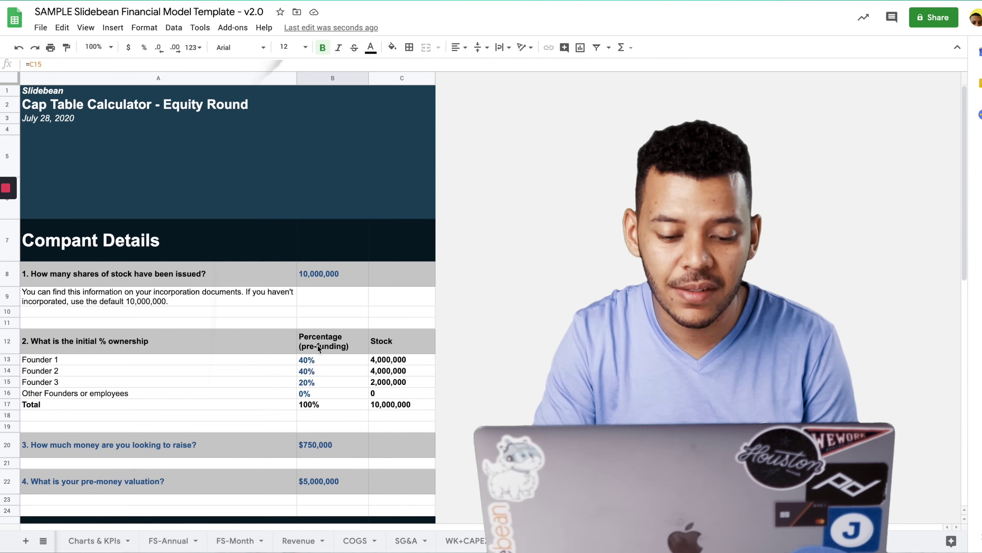
scroll(324, 344, "down", 2)
left_click(398, 296)
scroll(401, 319, "down", 10)
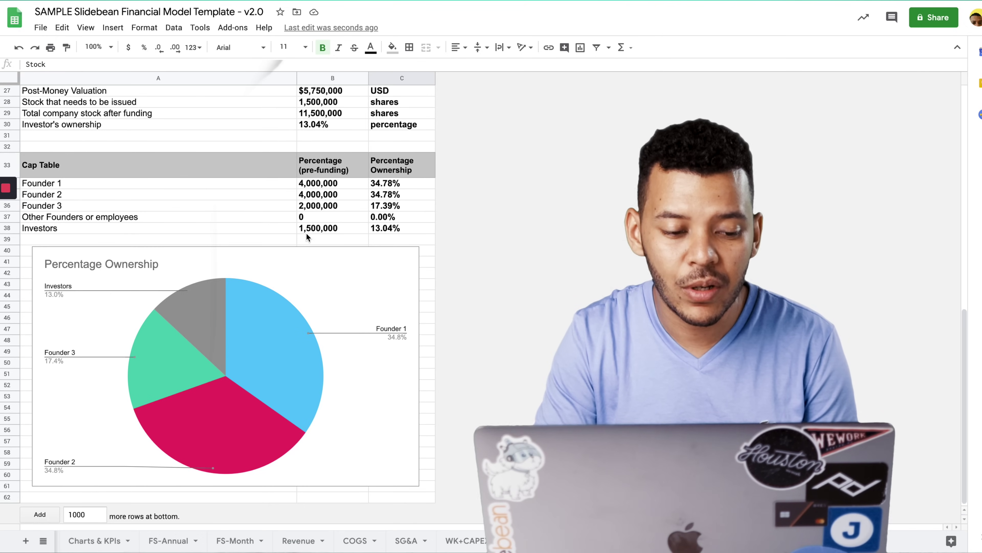
- Examine the cap table's investor shares and Founder 1's percentage ownership formula, along with the total company stock it references
left_click(335, 220)
left_click(335, 228)
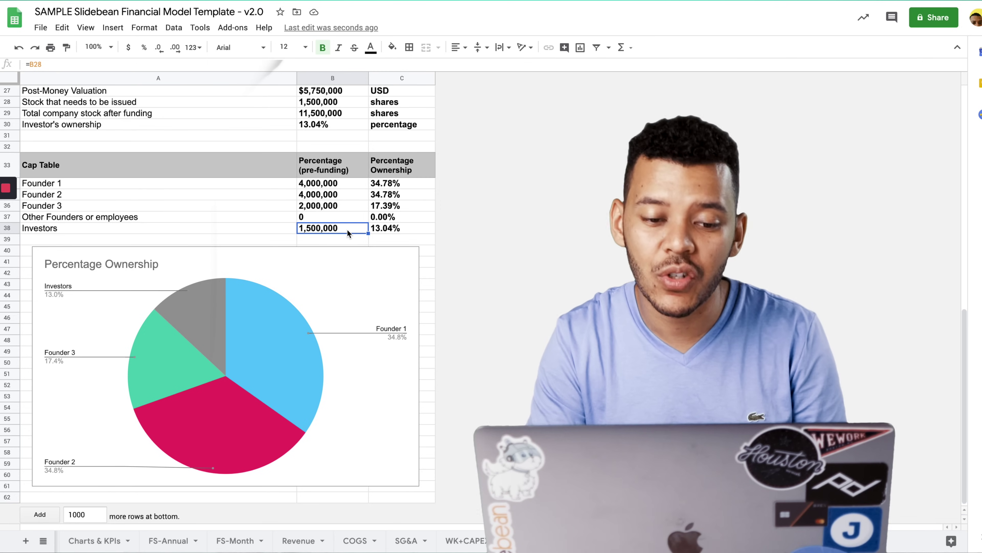
left_click(403, 229)
left_click(318, 113)
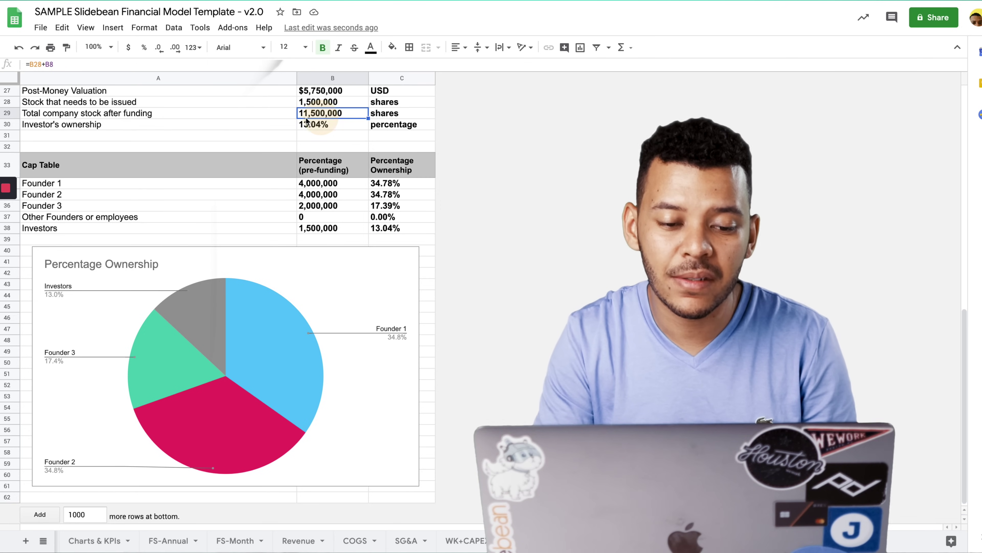
left_click(320, 174)
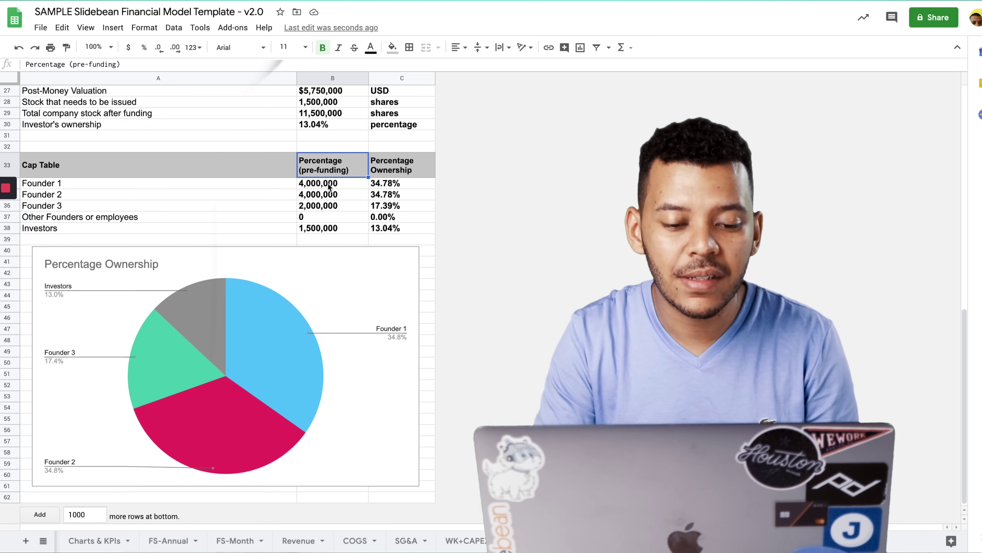
left_click(329, 185)
left_click(390, 184)
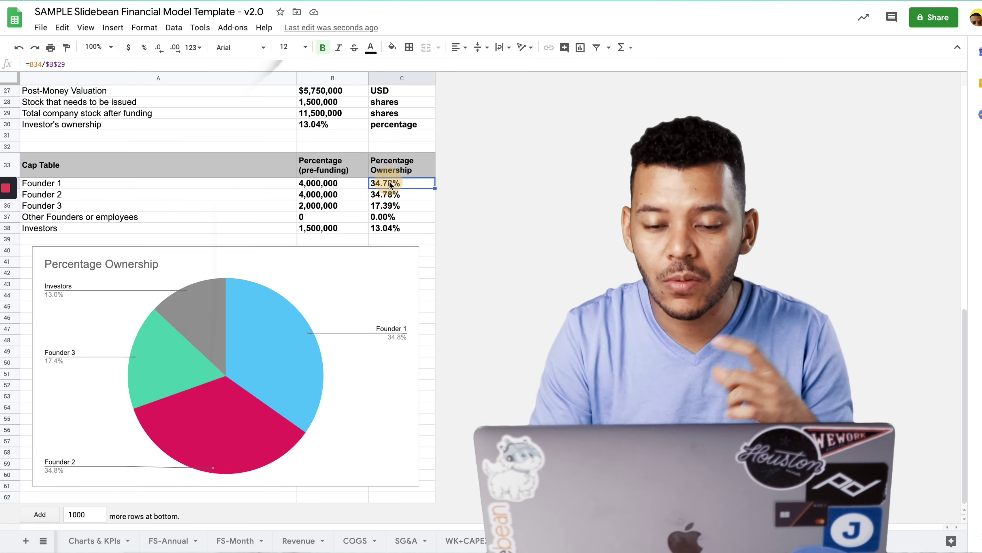
left_click(318, 116)
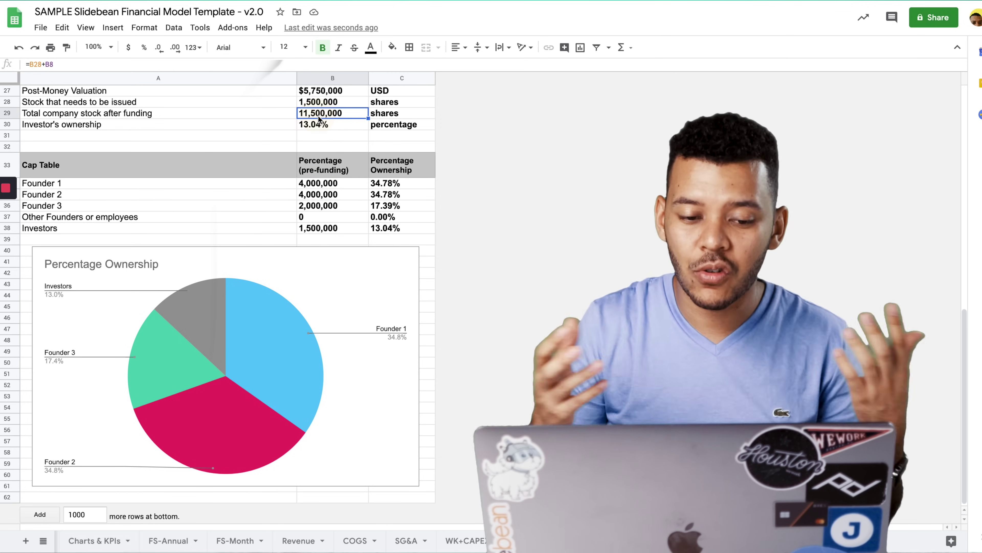
scroll(364, 156, "up", 3)
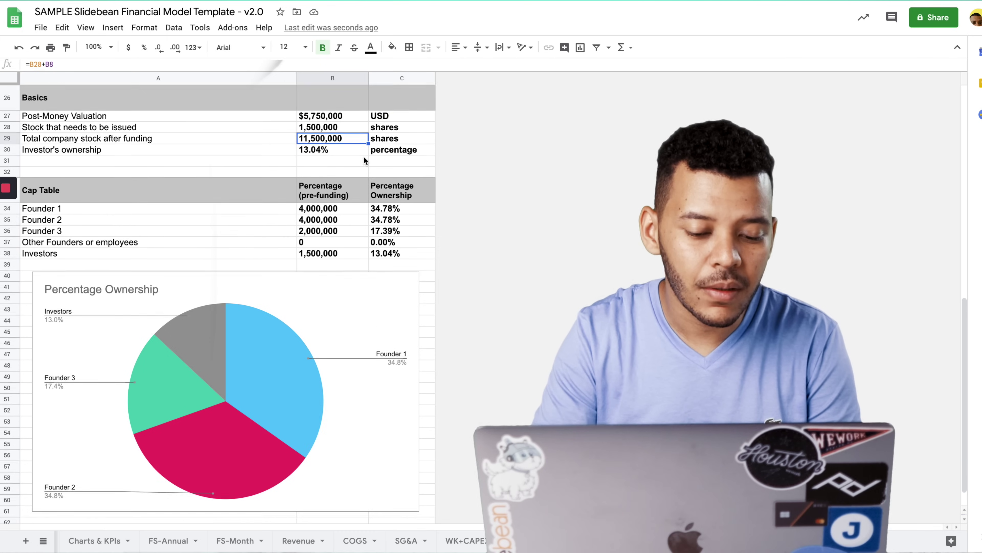
scroll(183, 386, "down", 3)
- Switch to the convertible note cap table calculator and review its issued shares question and input cell
scroll(364, 369, "up", 10)
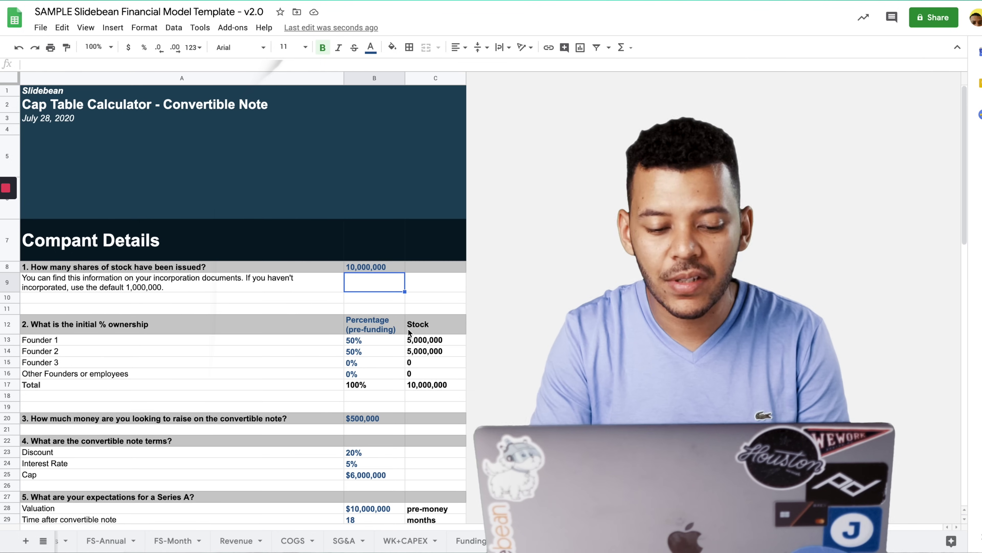
scroll(377, 275, "down", 3)
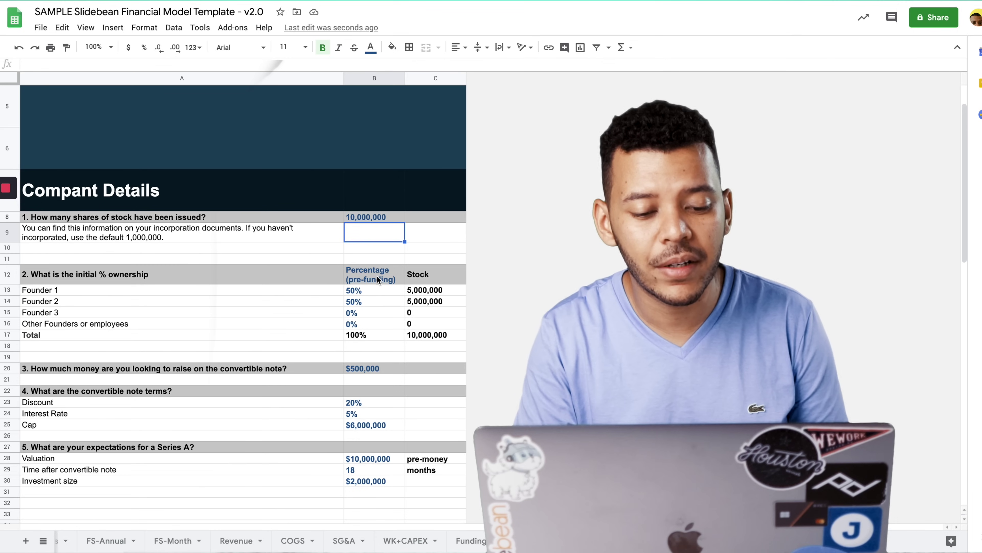
key("Up")
key("Left")
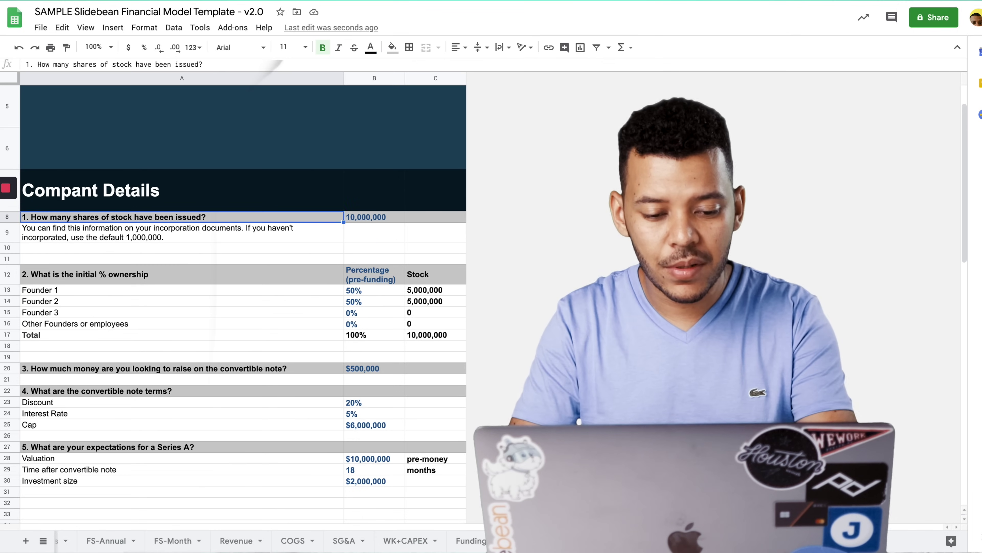
key("Down")
key("Right")
key("Up")
- Set the convertible note calculator's pre-funding ownership to 40% for Founder 1, 40% for Founder 2 and 20% for Founder 3
key("Down")
key("Down")
key("Down")
key("Down")
key("Down")
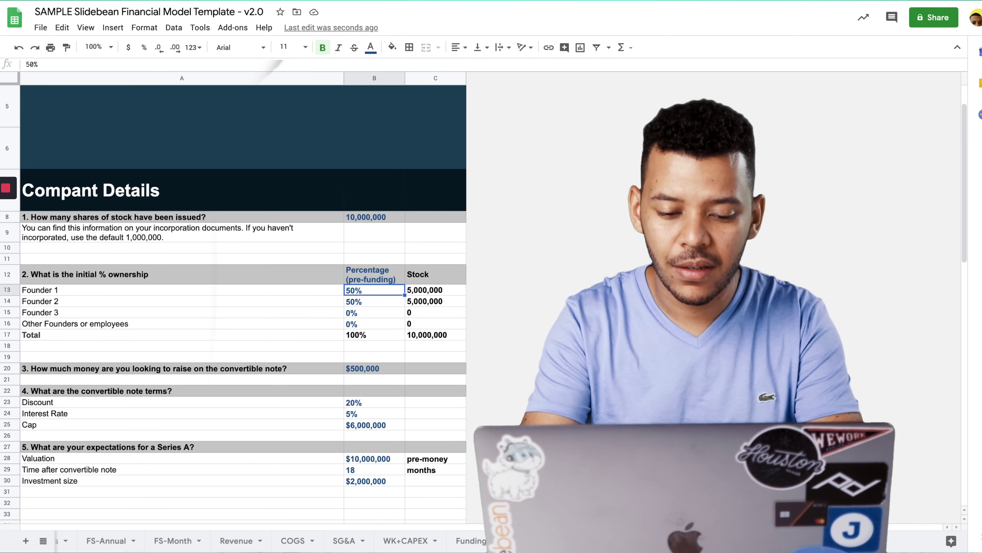
type("40")
key("Return")
type("40")
key("Return")
type("20")
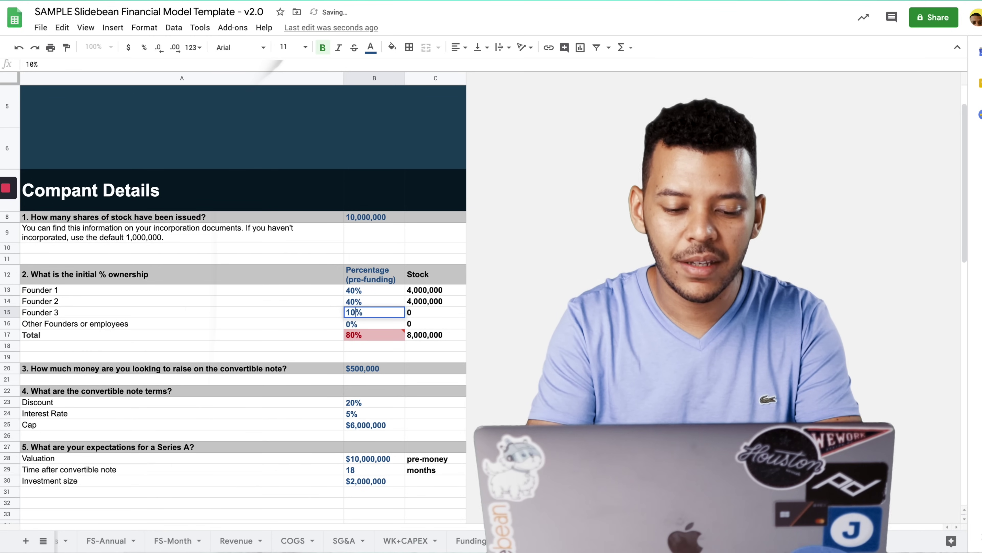
key("Return")
key("Up")
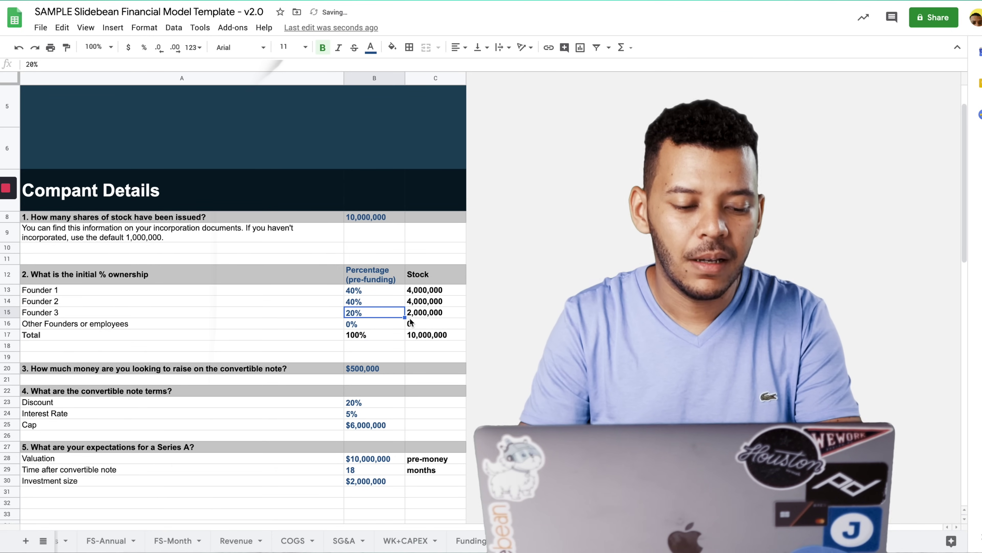
- Review the amount to raise on the convertible note and the discount in its terms
scroll(117, 314, "down", 3)
left_click(167, 254)
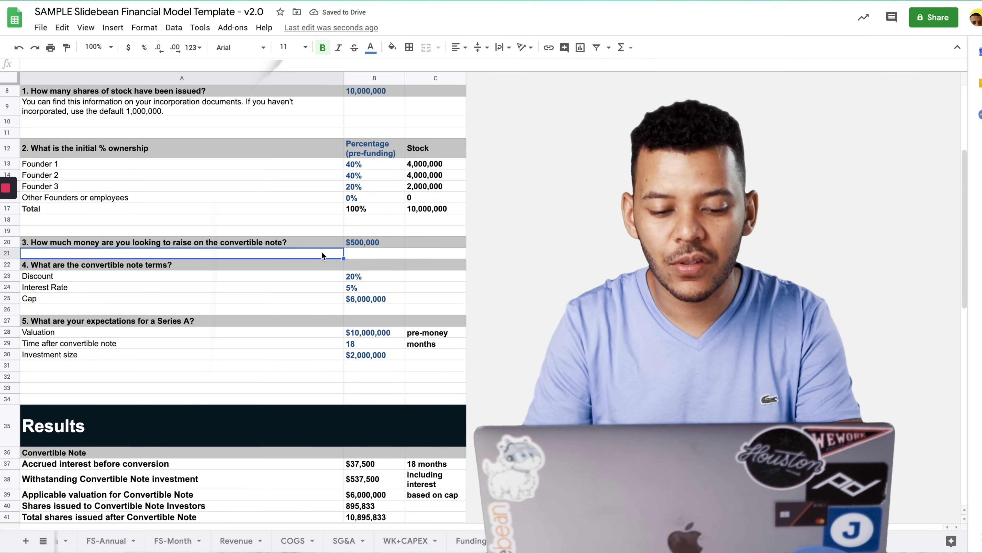
left_click(361, 244)
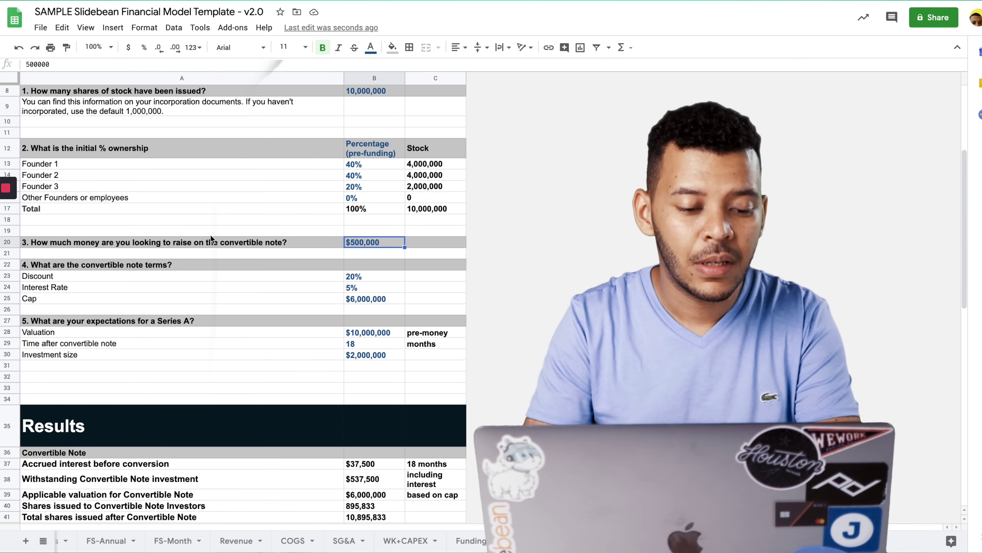
left_click(198, 268)
left_click(386, 273)
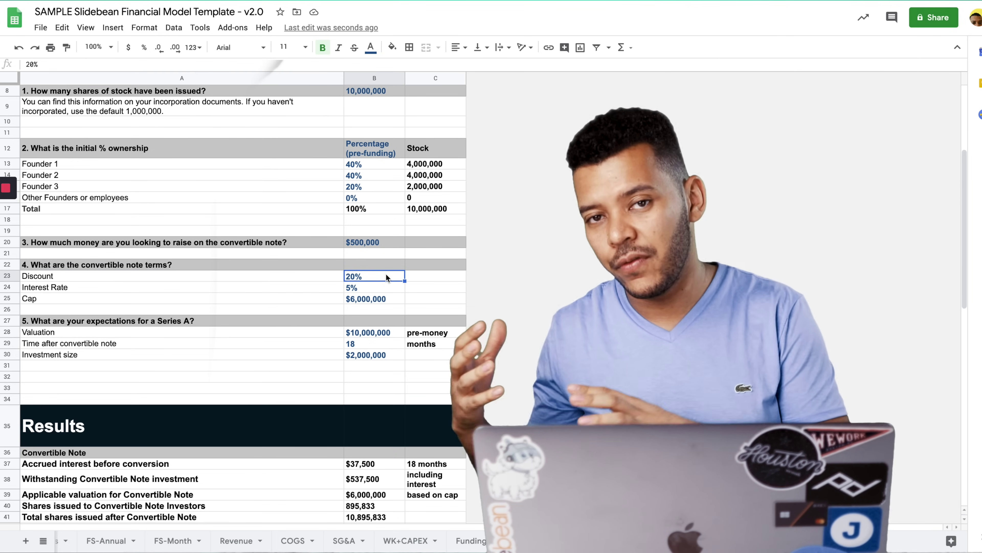
- Set the convertible note's interest rate to 0%
key("Down")
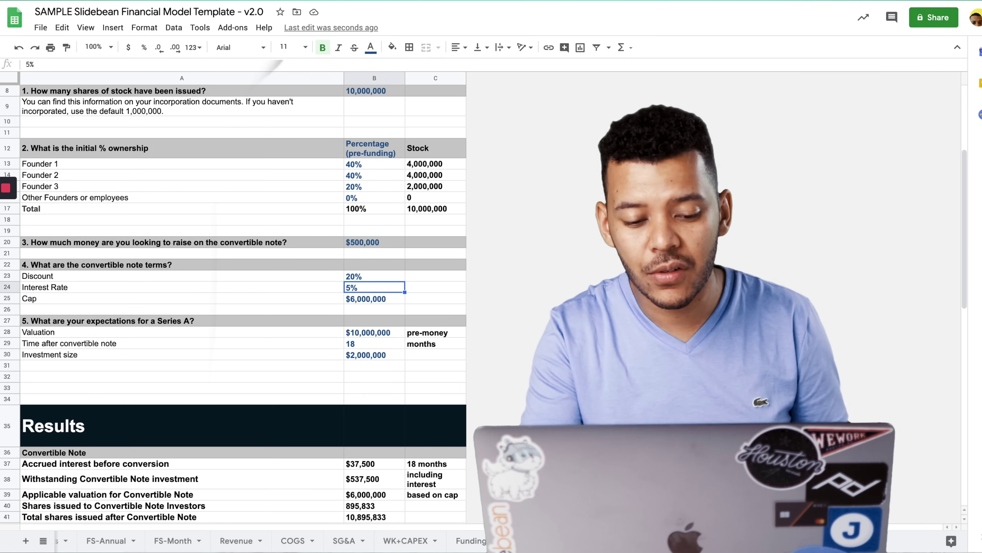
type("0")
key("Return")
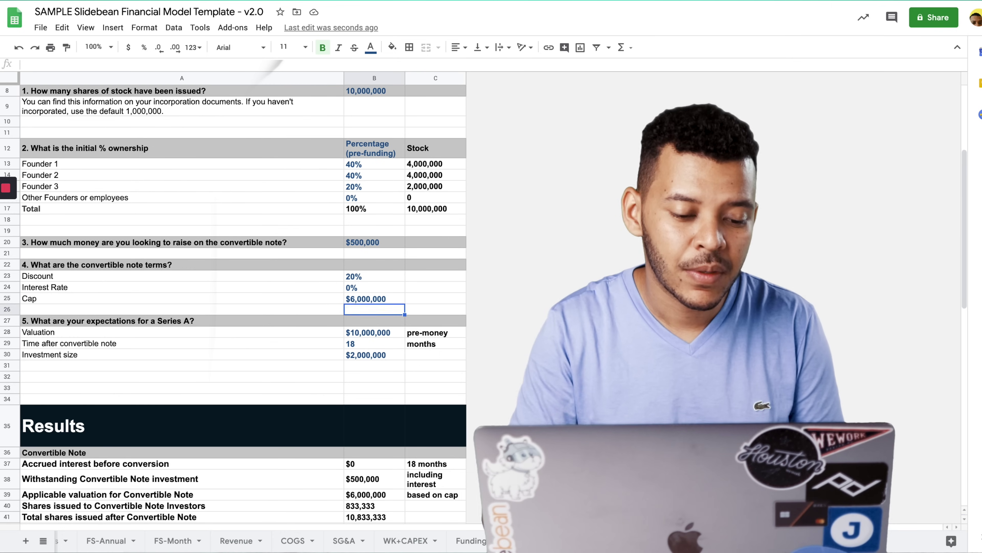
- Examine the Series A expectations for pre-money valuation and time after the convertible note
key("Down")
key("Down")
key("Down")
scroll(349, 305, "down", 1)
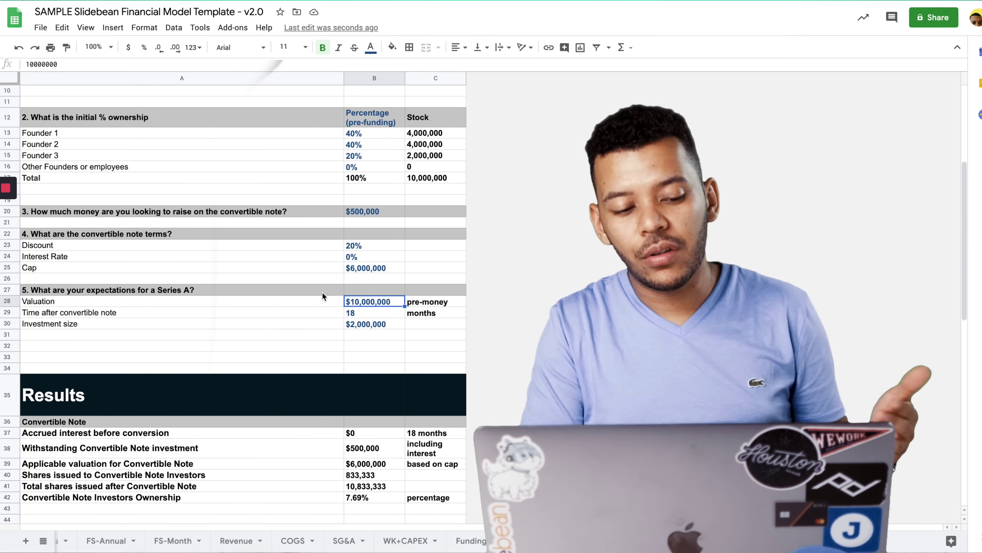
left_click(404, 279)
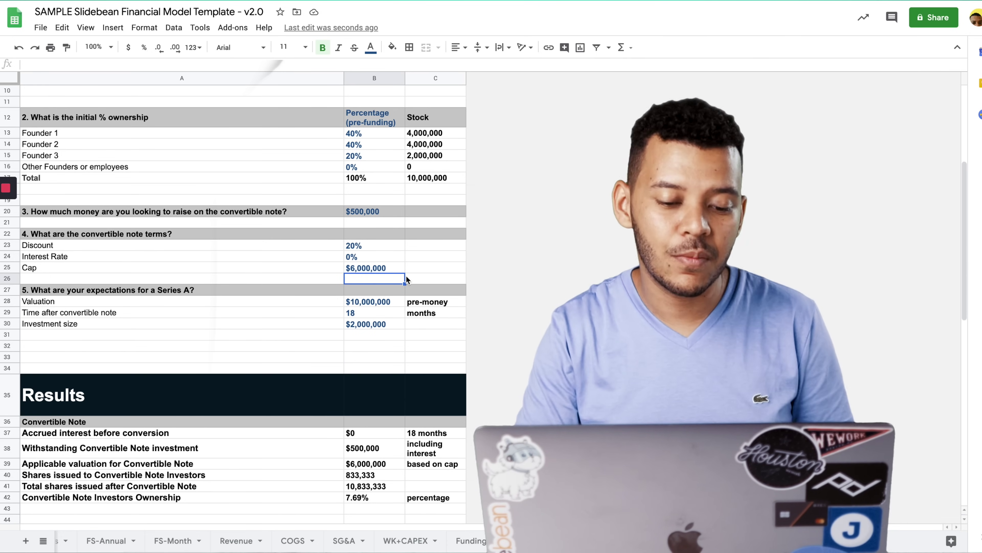
left_click(376, 304)
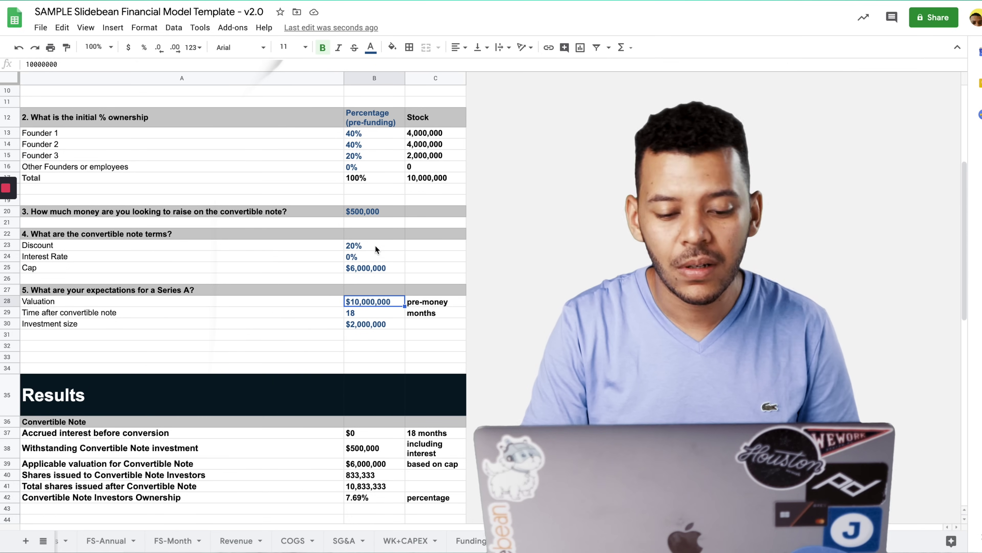
left_click(362, 316)
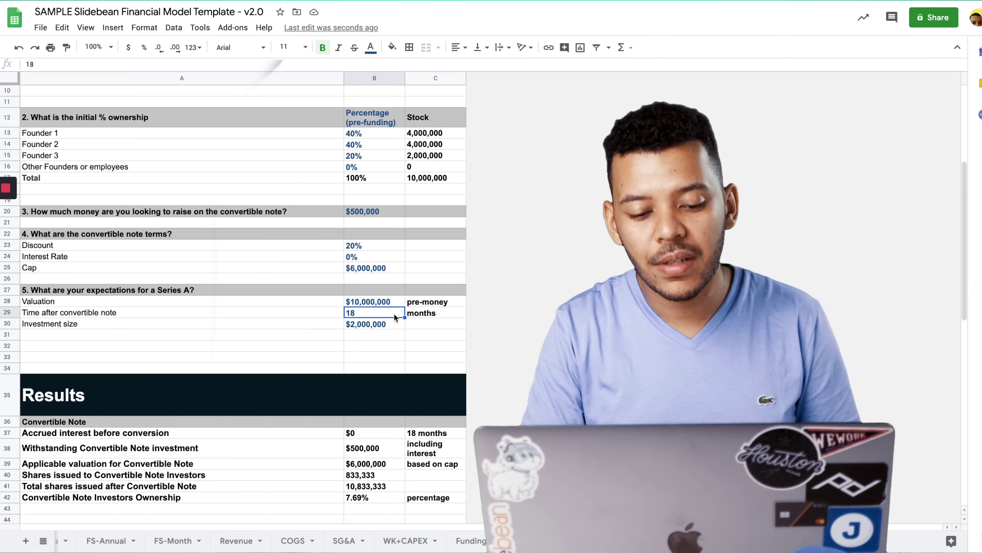
- Set the convertible note's interest rate to 5%
left_click(375, 247)
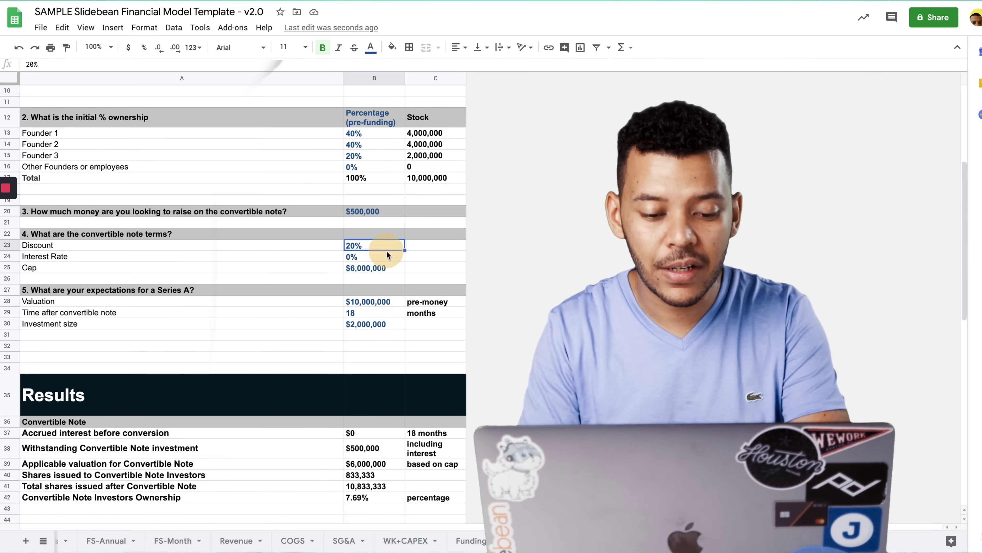
left_click(376, 258)
type("5")
key("Return")
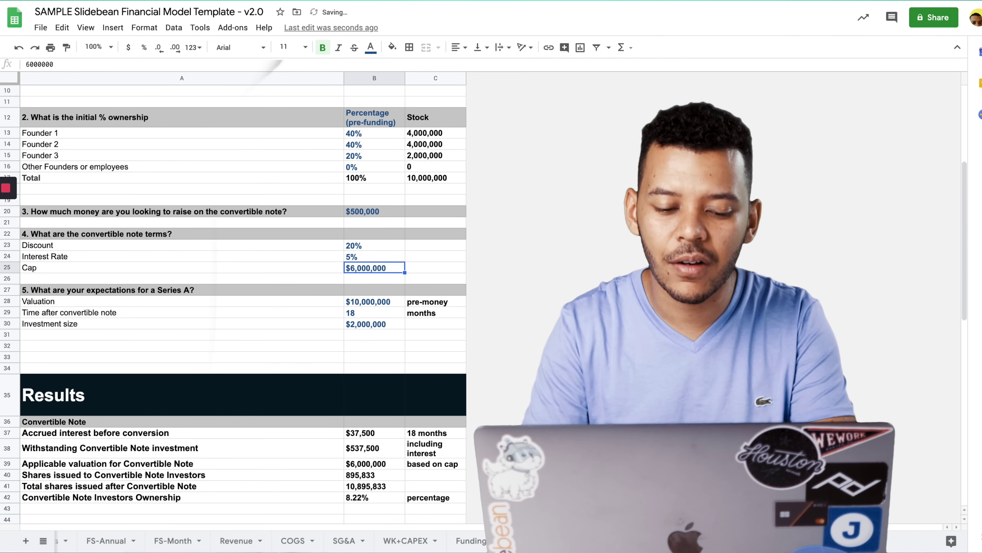
- Review the interest rate together with the Series A time after convertible note and investment size inputs
left_click(368, 260)
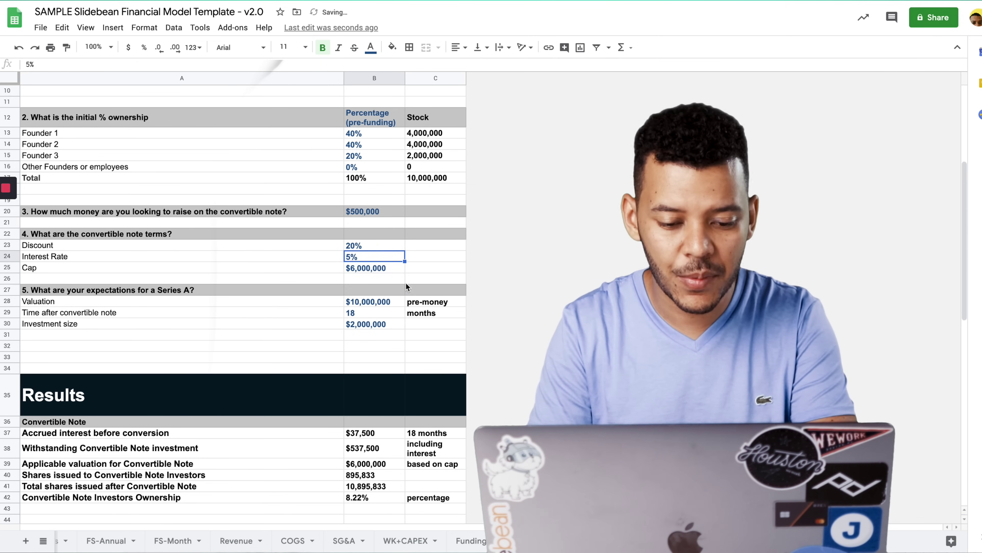
left_click(373, 312)
left_click(387, 324)
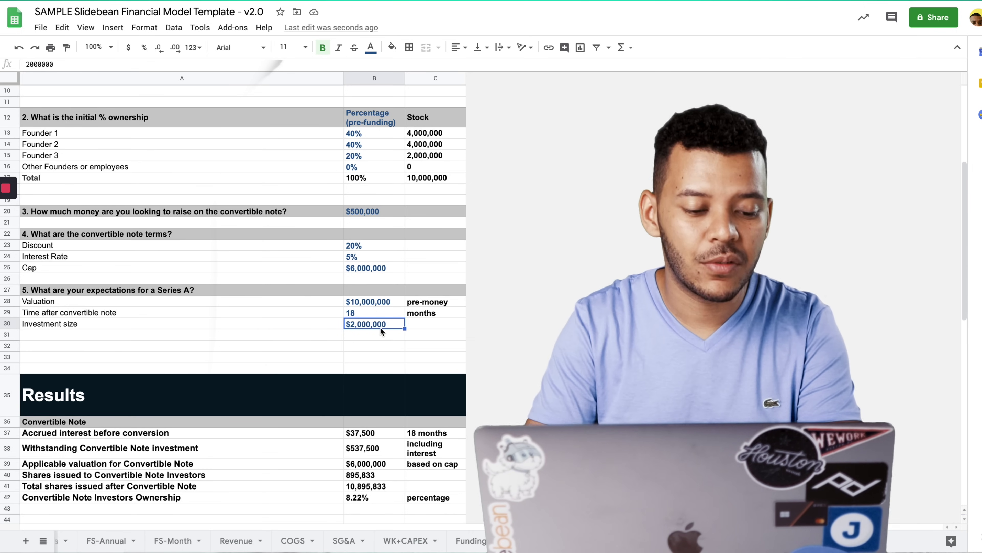
- Examine the convertible note results, checking the accrued interest before conversion and the applicable valuation formulas
scroll(380, 327, "down", 5)
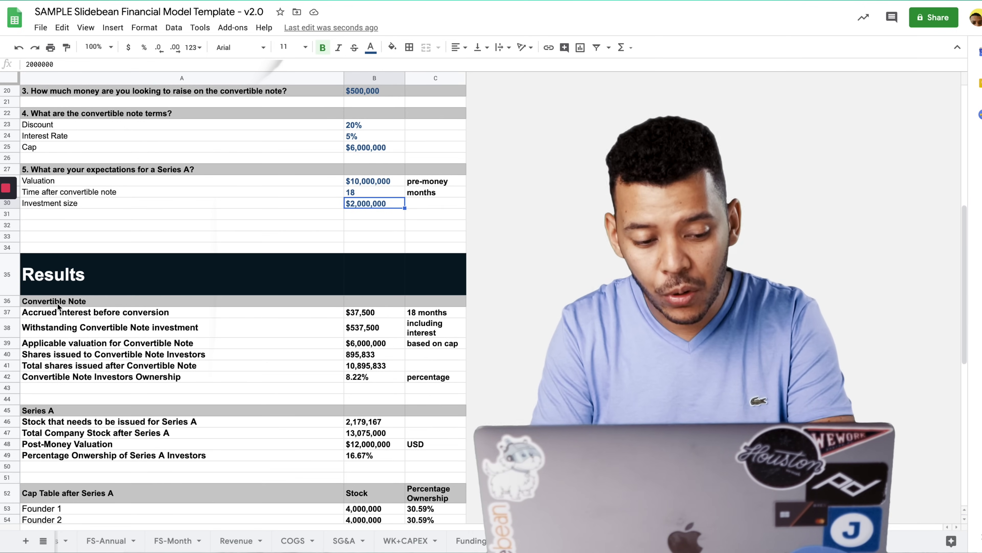
left_click_drag(58, 305, 331, 379)
left_click(331, 379)
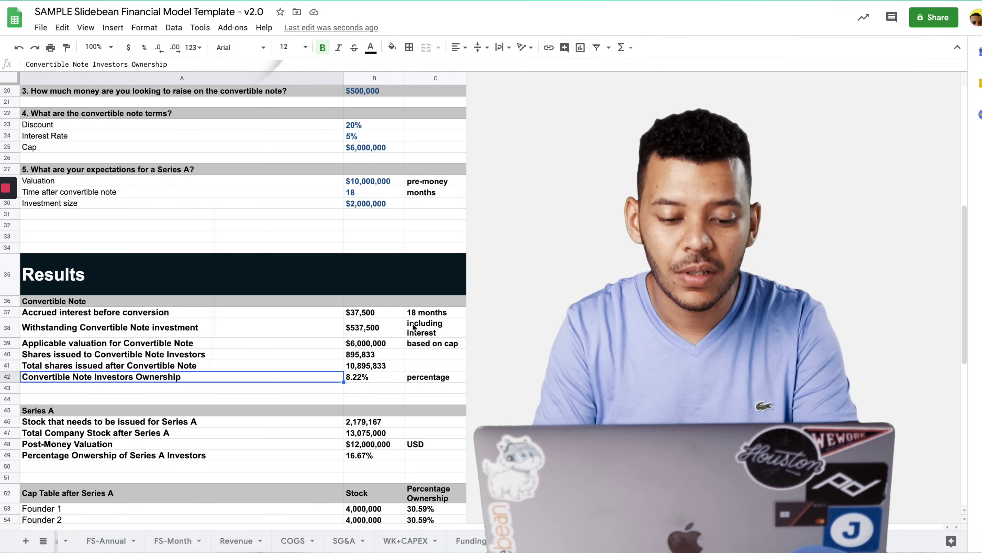
left_click(388, 316)
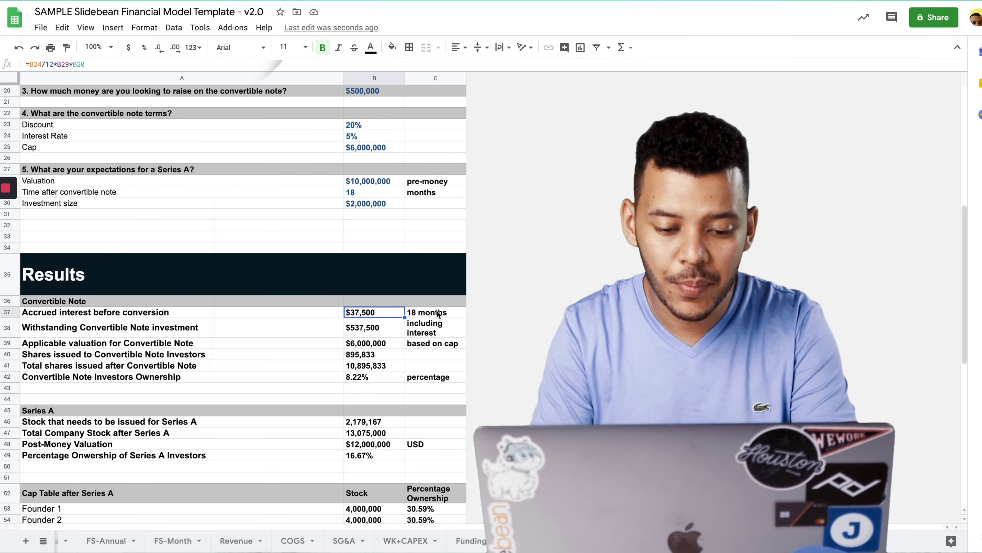
left_click(360, 344)
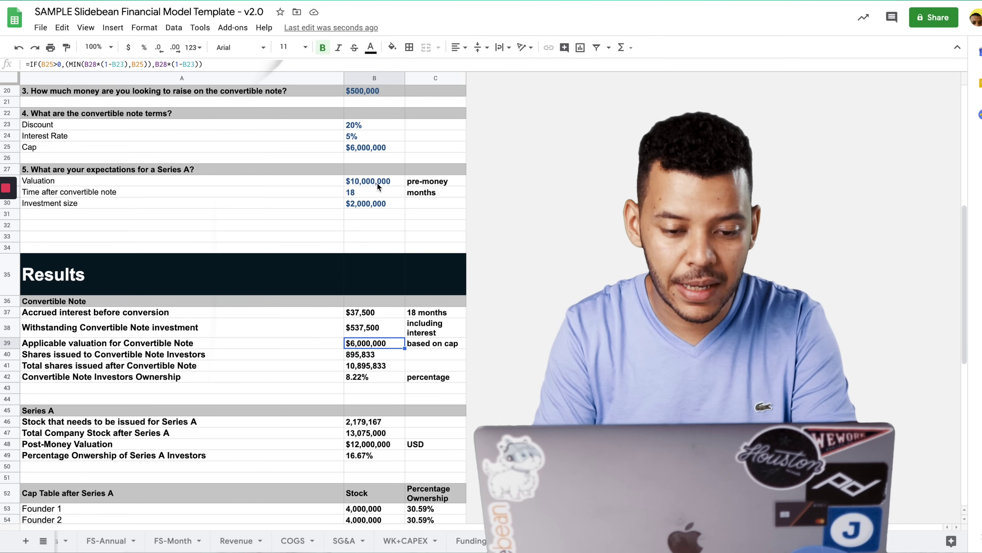
- Set the convertible note's cap to $15,000,000 and compare the applicable valuation with the Series A valuation and the discount
left_click(385, 149)
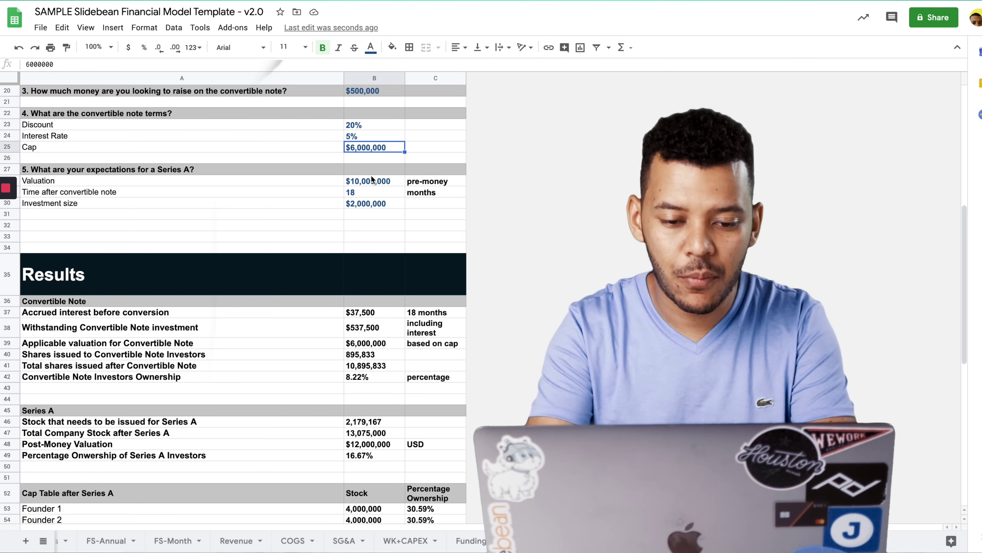
type("15000000")
key("Return")
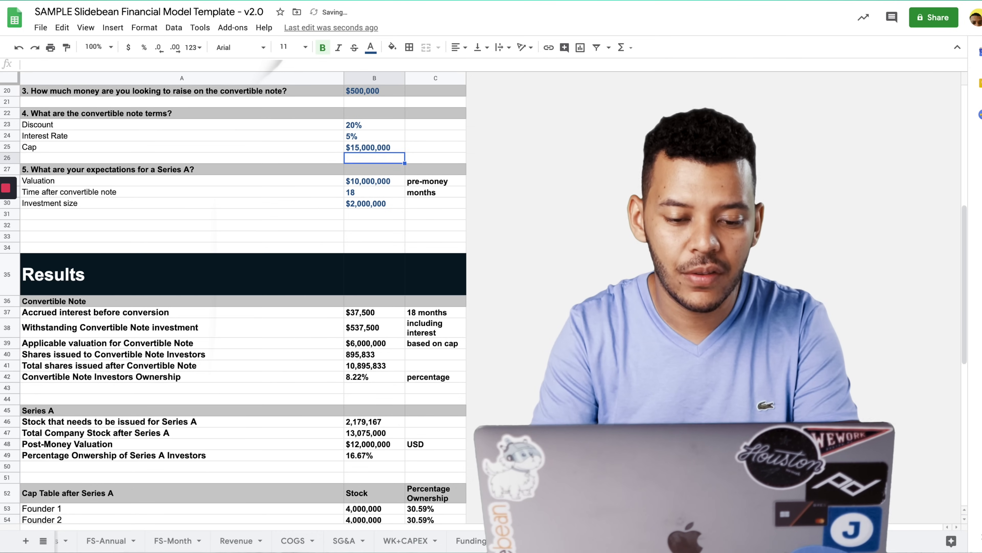
left_click(387, 347)
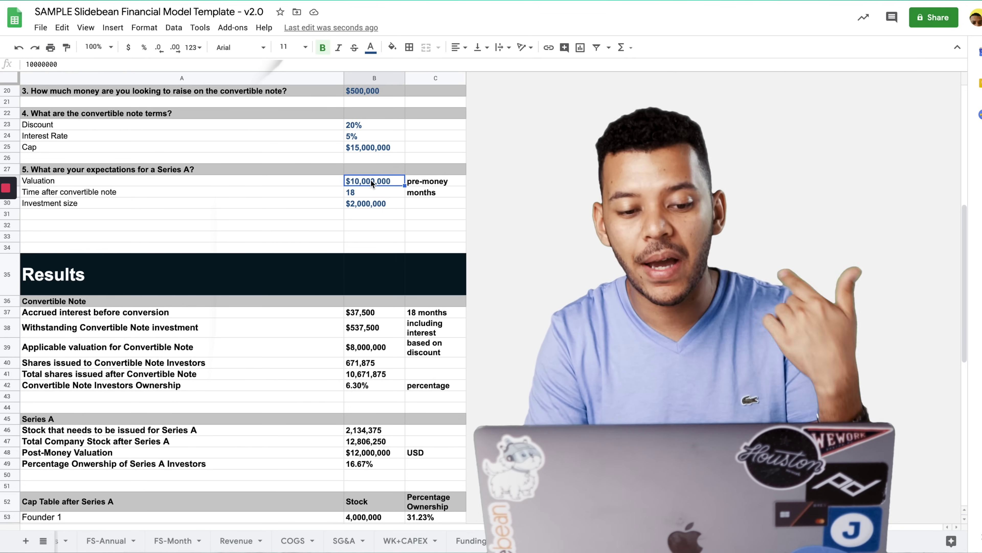
left_click(363, 126)
left_click(413, 236)
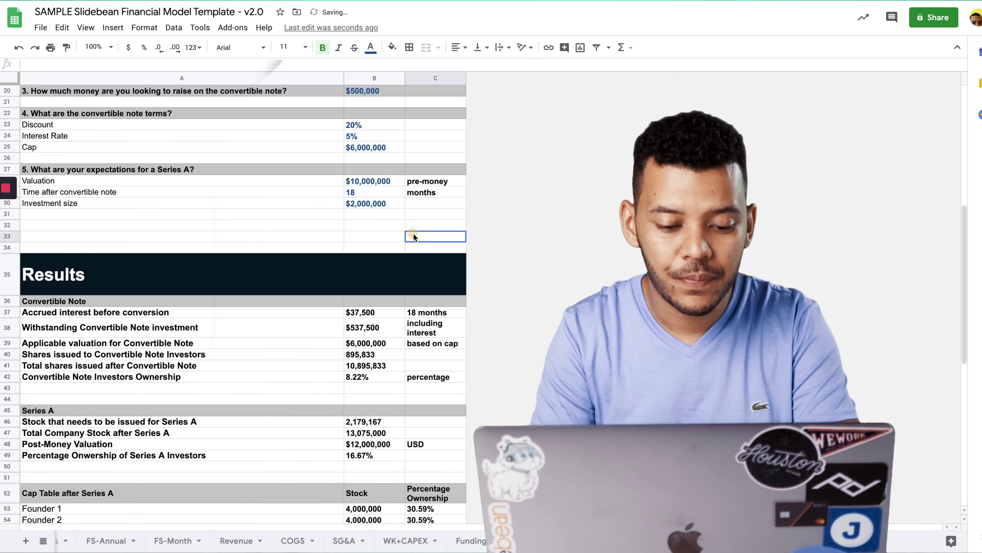
- Review the note's applicable valuation, shares issued to its investors, total shares after the note and investors' ownership
left_click(383, 343)
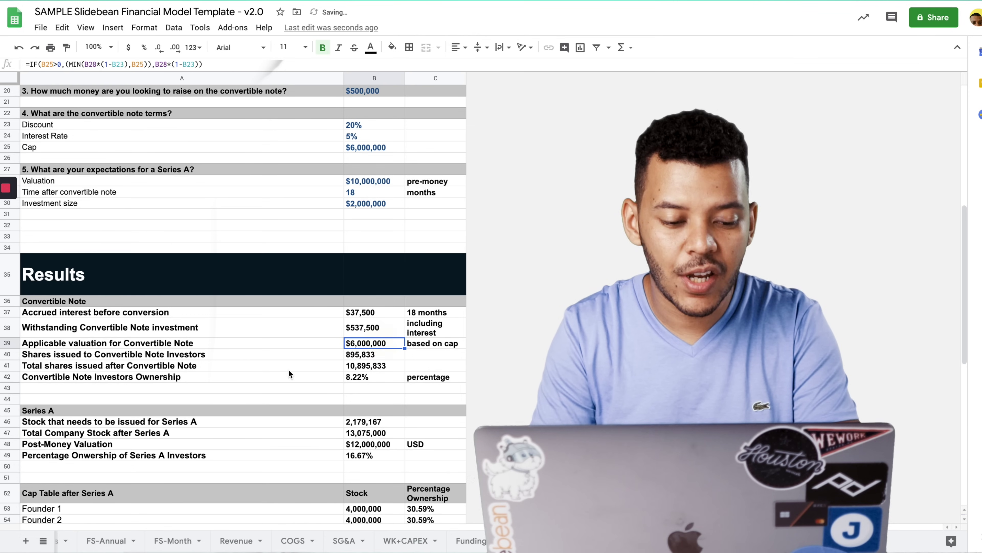
left_click(373, 355)
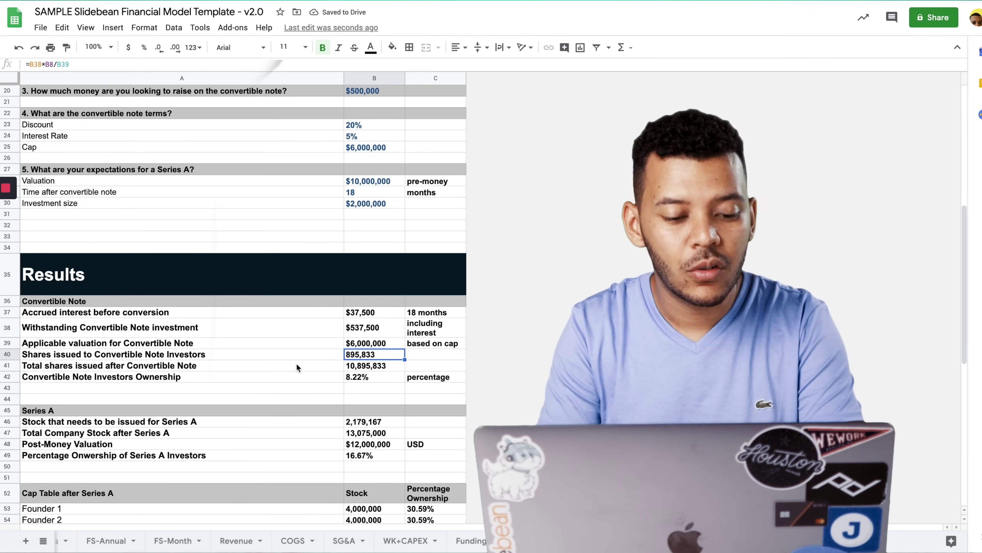
left_click(367, 368)
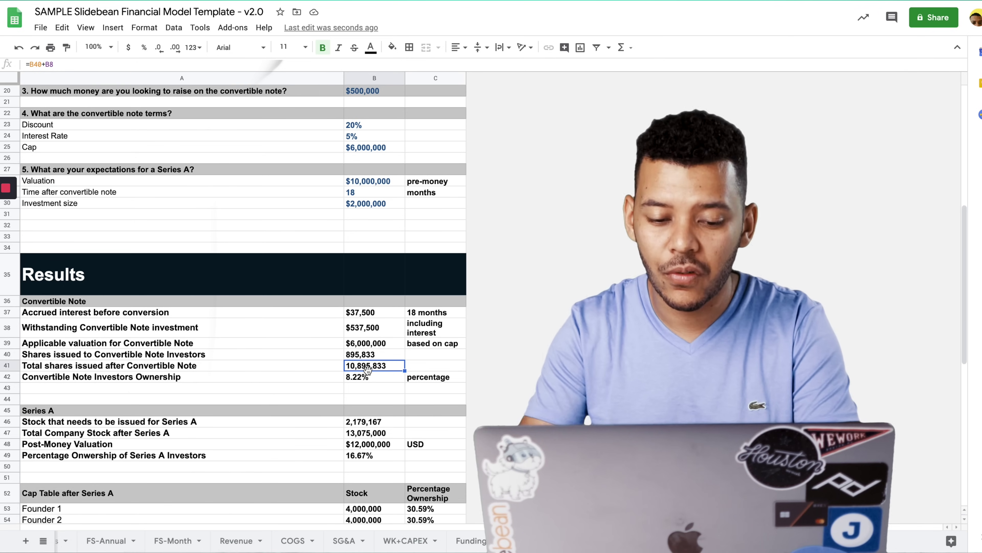
left_click(365, 383)
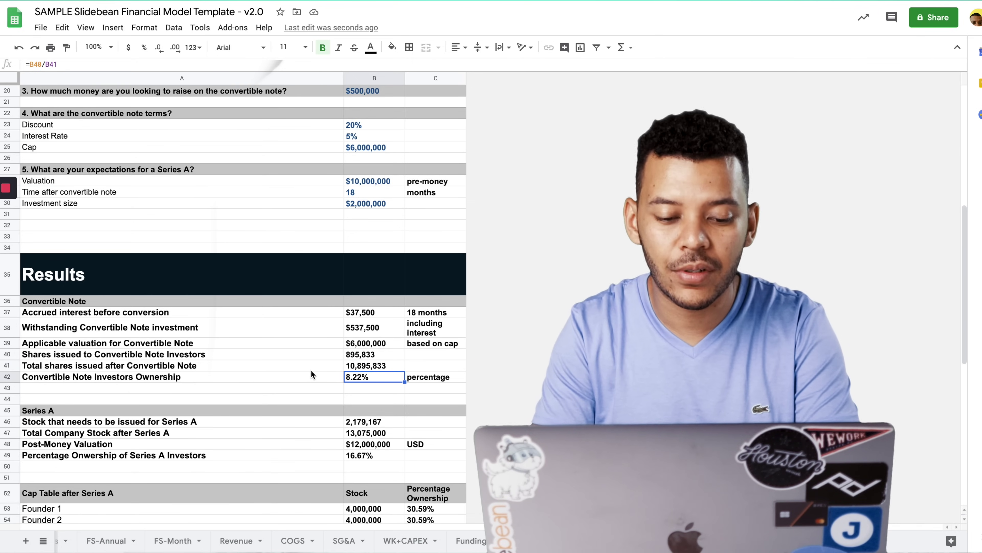
- Examine the Series A results for post-money valuation, total company stock and percentage ownership of Series A investors
scroll(369, 377, "down", 5)
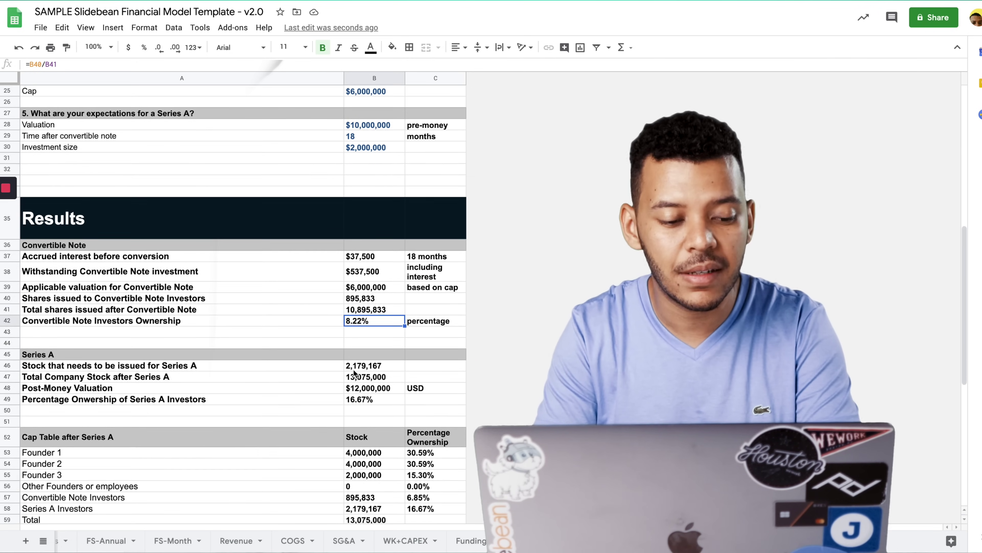
scroll(215, 296, "down", 1)
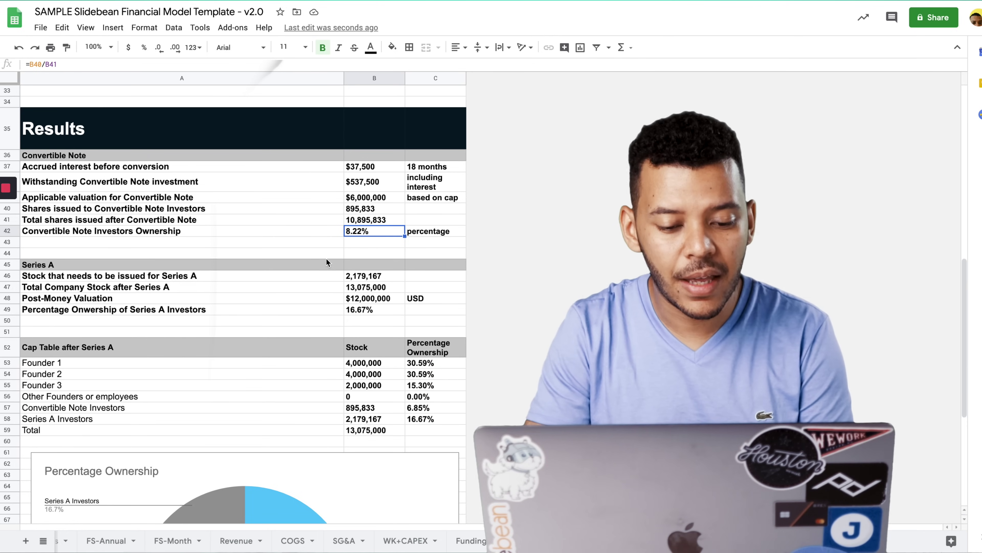
left_click(354, 302)
scroll(345, 298, "up", 4)
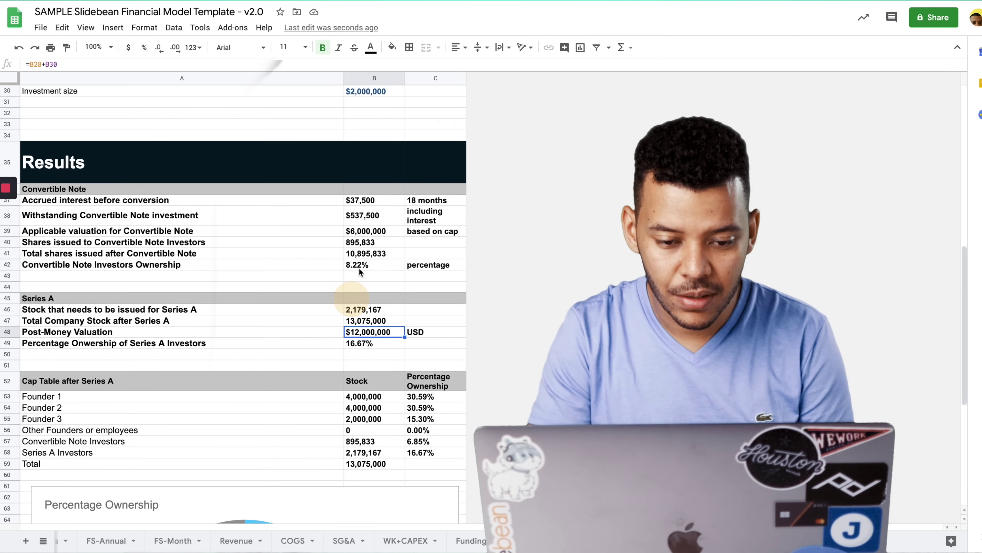
scroll(359, 211, "down", 3)
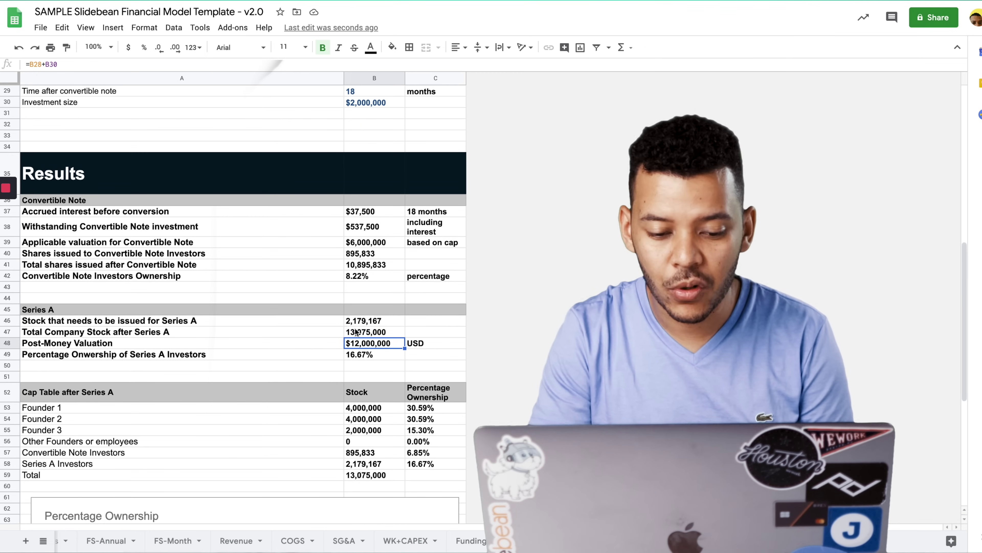
left_click(383, 333)
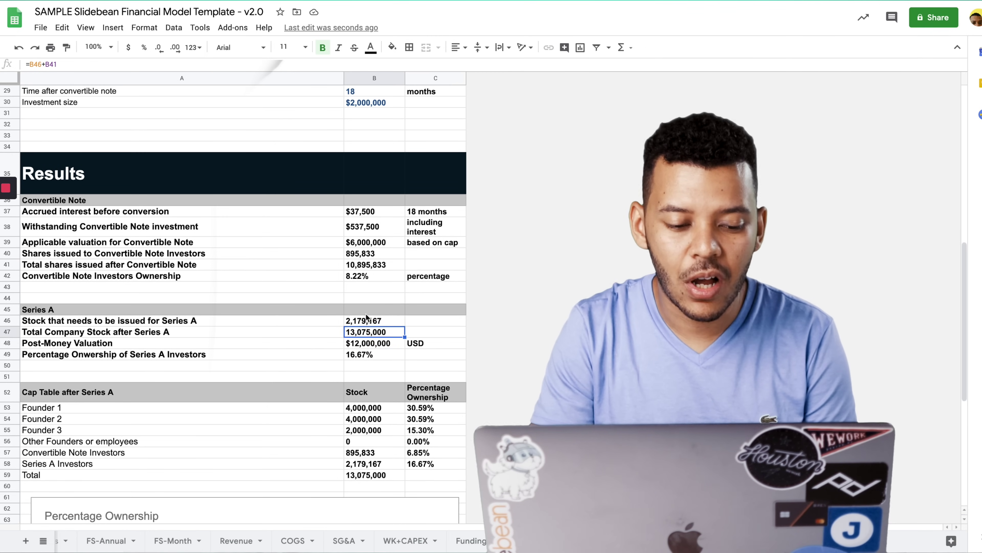
left_click(374, 358)
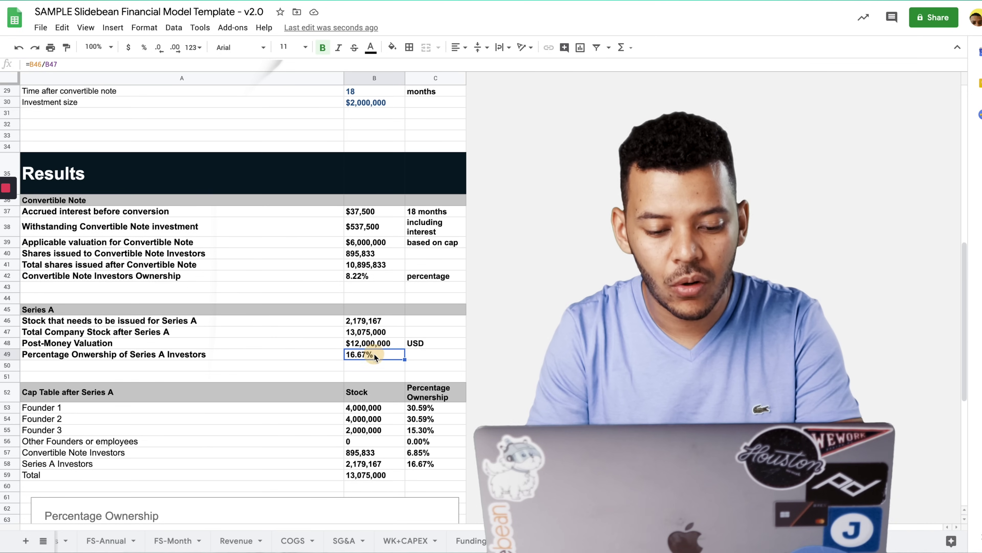
- Review the stock and percentage ownership in the cap table after Series A, together with the Percentage Ownership pie chart
scroll(395, 360, "down", 2)
left_click(358, 343)
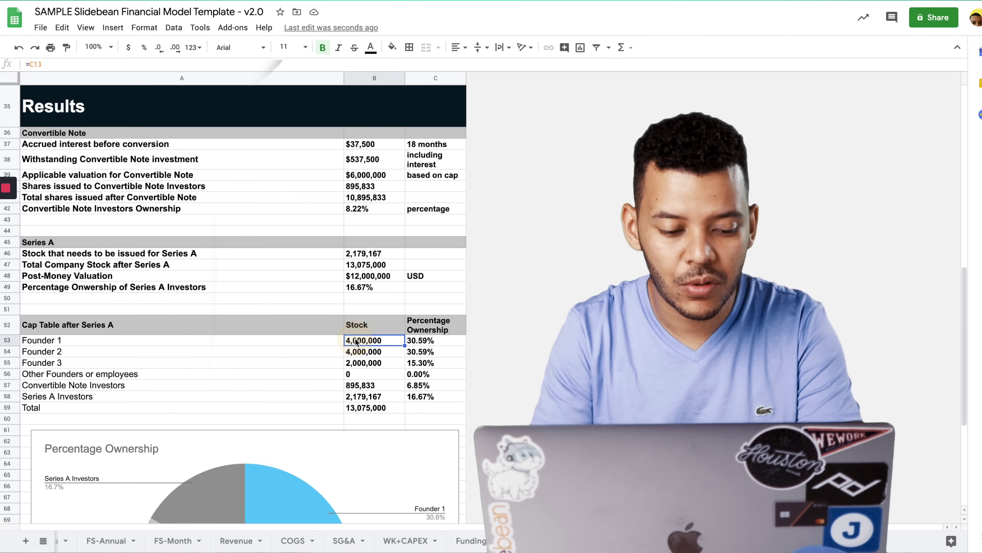
scroll(354, 310, "down", 4)
left_click(422, 221)
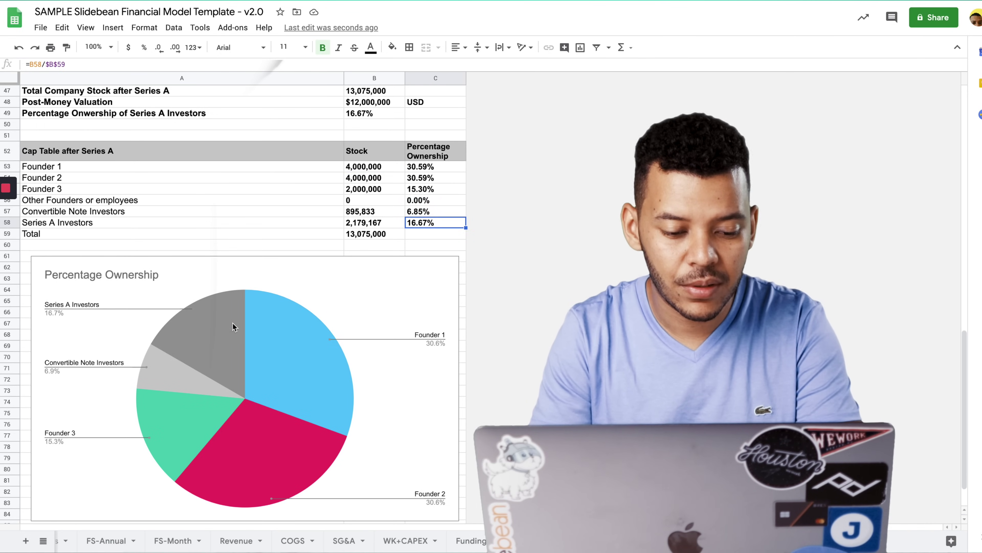
left_click(196, 377)
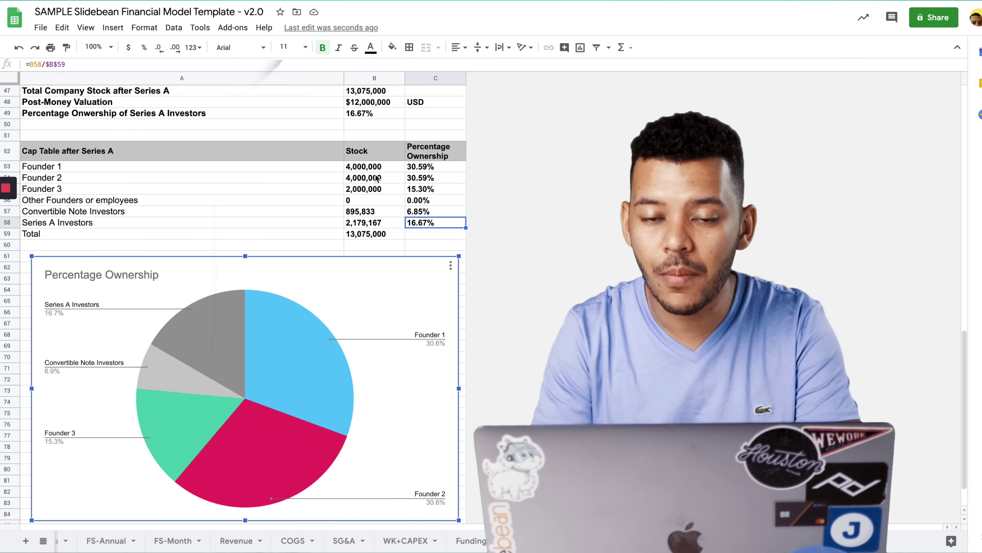
left_click(370, 169)
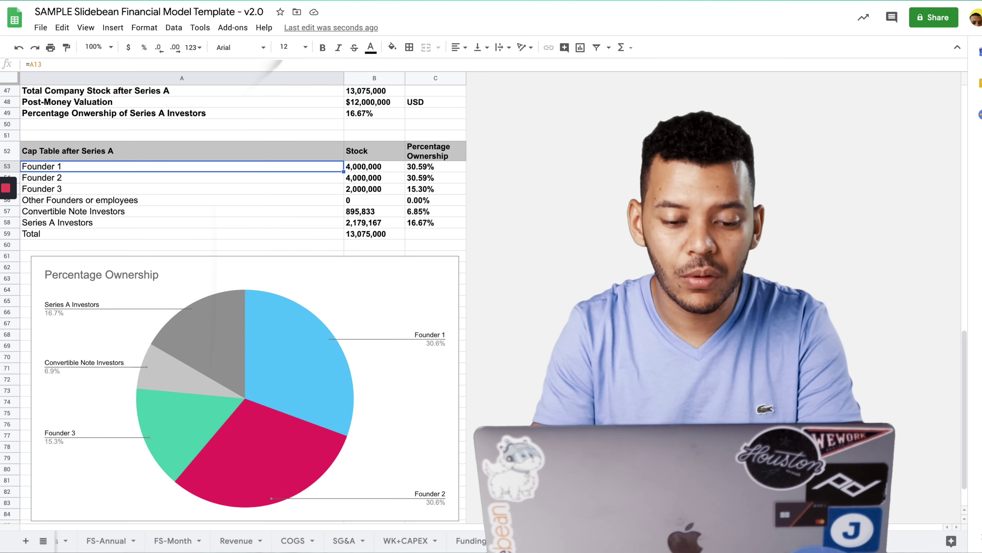
left_click(382, 236)
left_click(420, 169)
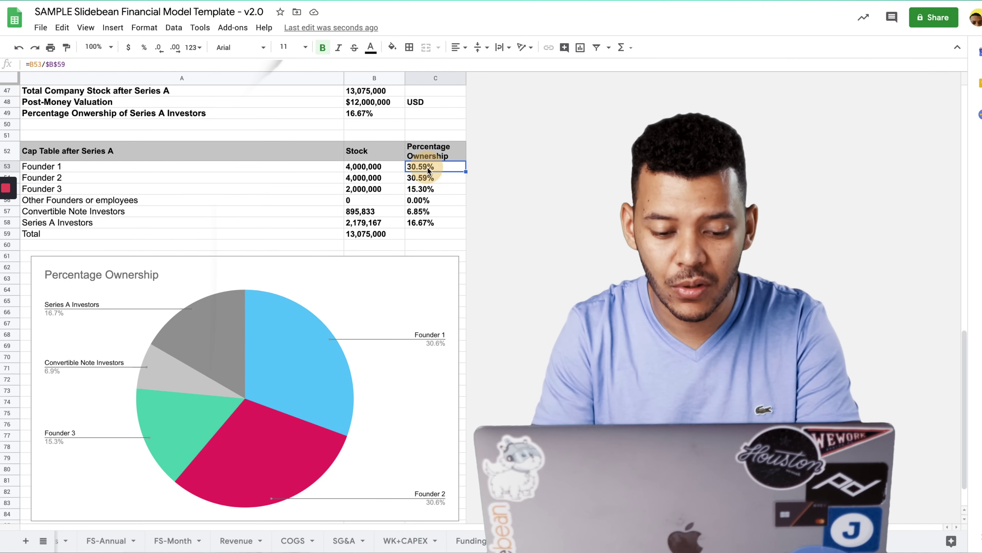
- Look back over the convertible note calculator's company details and open the Welcome sheet with its template resources
scroll(372, 248, "up", 15)
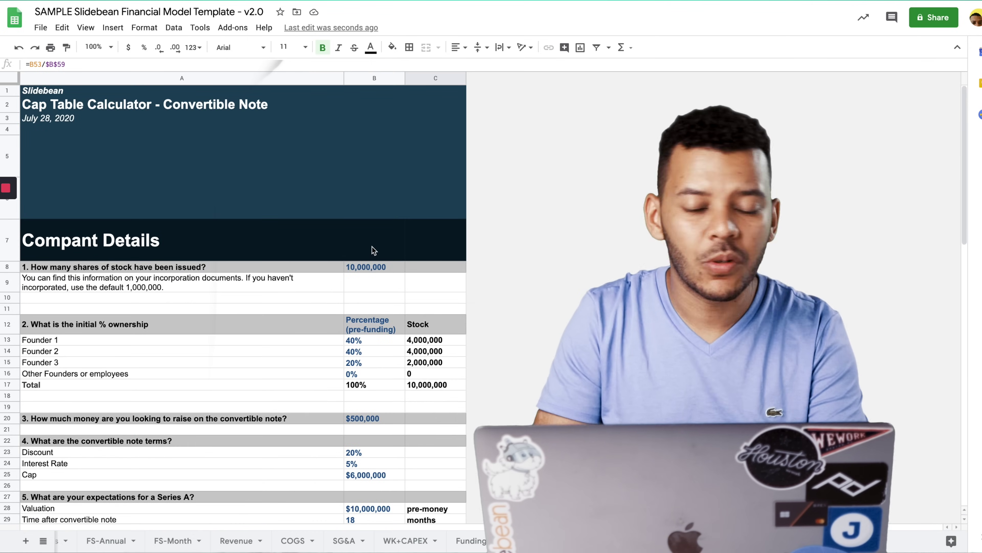
scroll(372, 248, "down", 5)
scroll(413, 345, "down", 2)
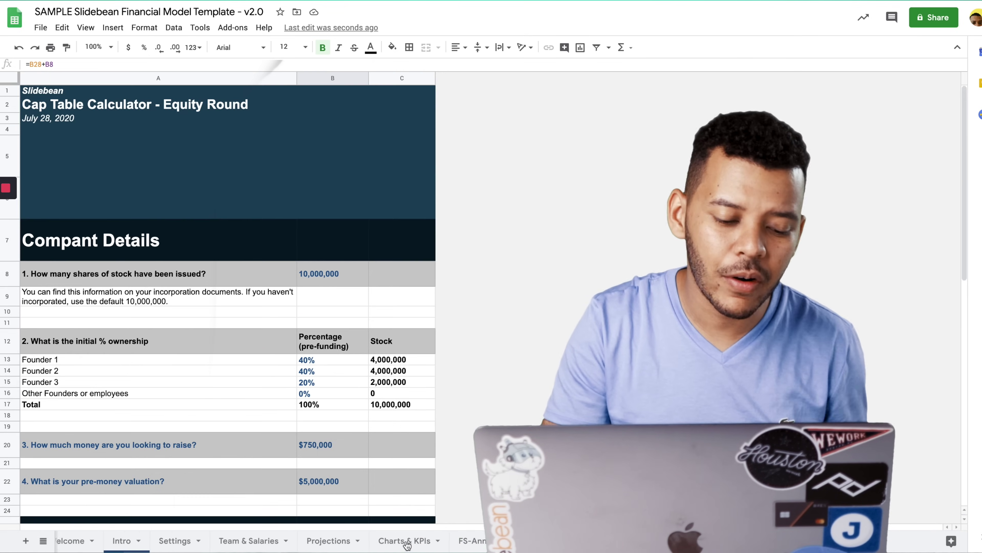
left_click(110, 542)
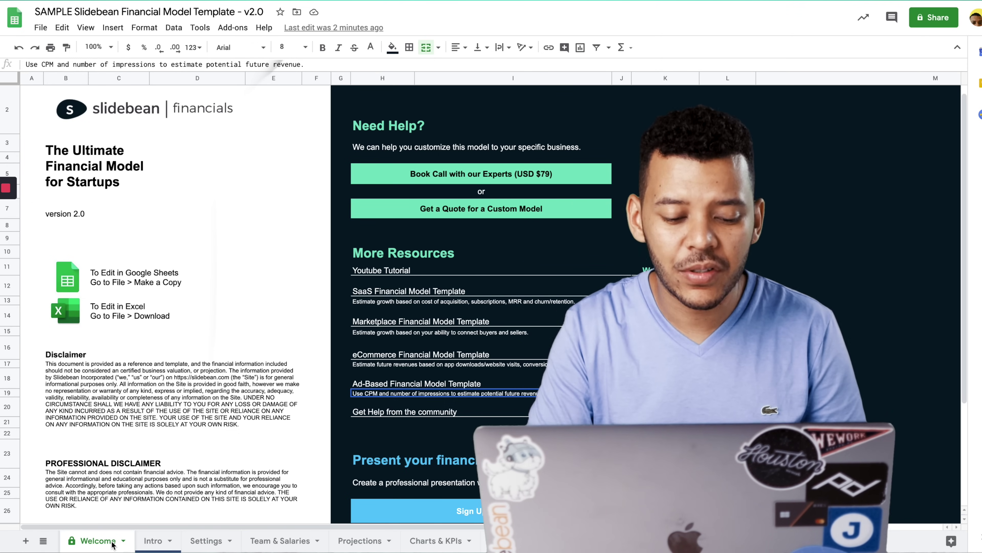
- Open the Projections sheet of the SaaS v2.0 template and examine the brand awareness budget and website traffic inputs
left_click(358, 541)
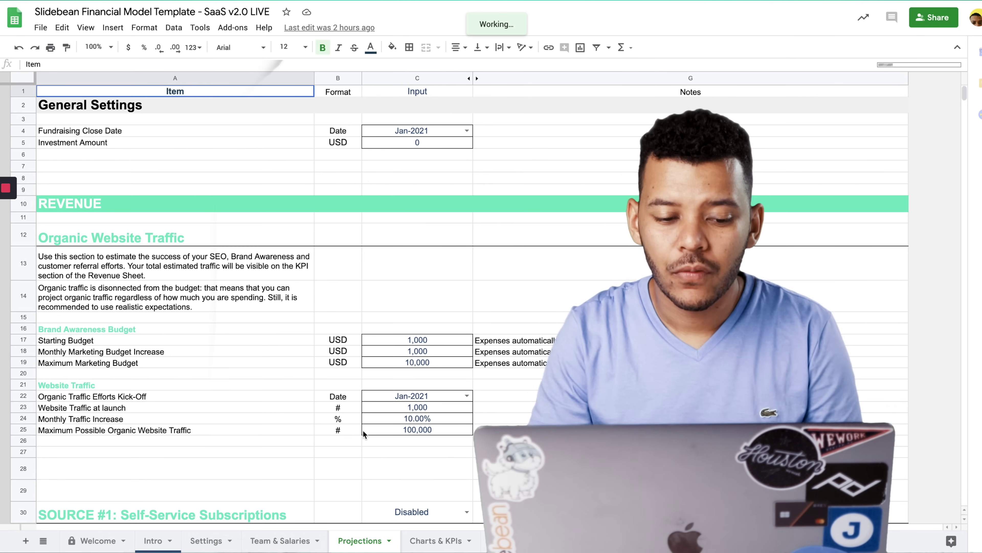
left_click(365, 321)
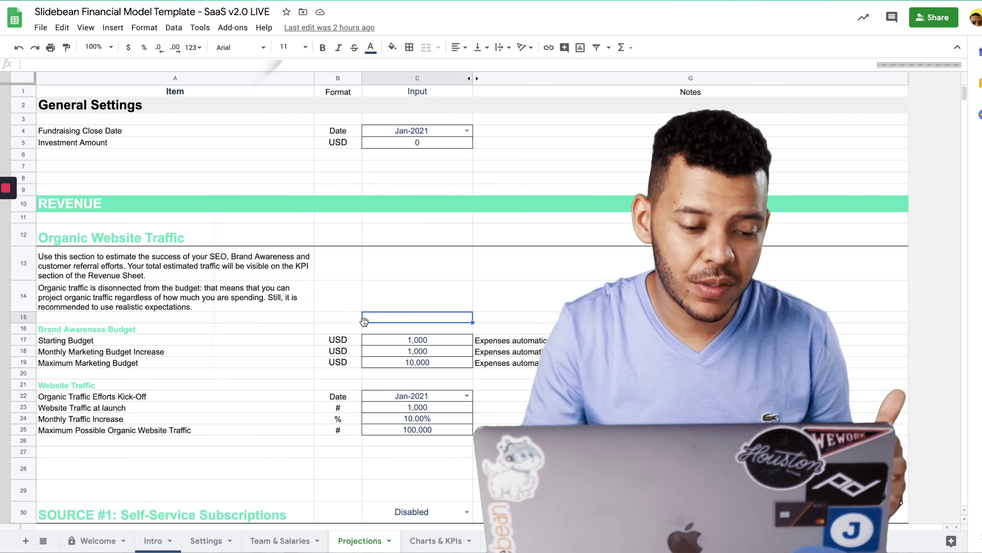
key("Down")
key("Down")
key("Down")
scroll(417, 354, "down", 5)
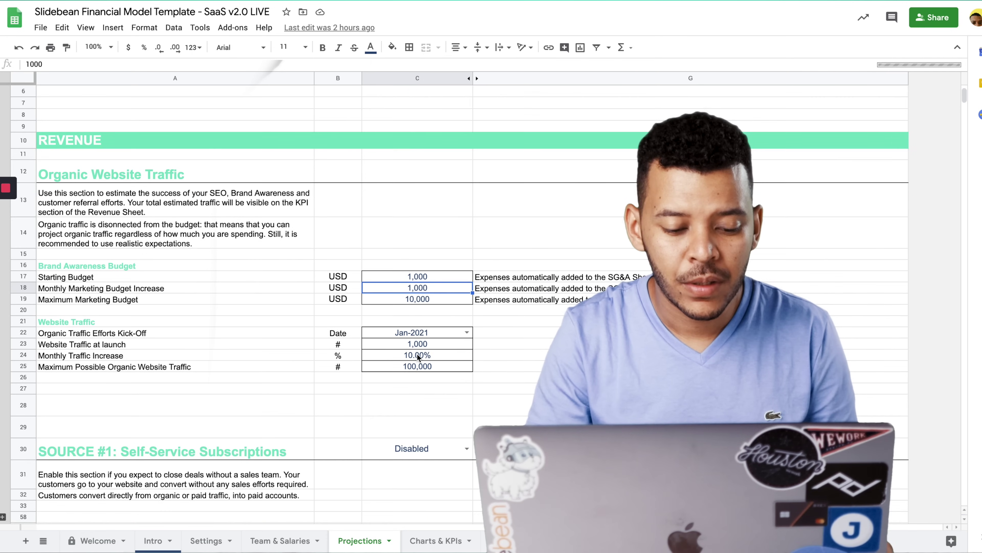
- Look through the Self-Service Subscriptions, Inbound Sales and Outbound Sales revenue sources and their enable settings
scroll(417, 382, "down", 5)
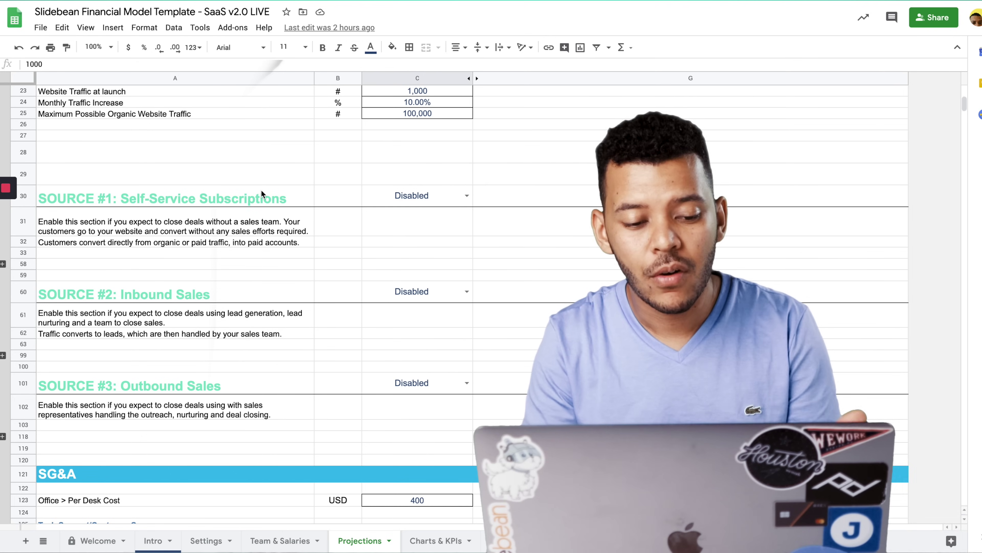
left_click(397, 196)
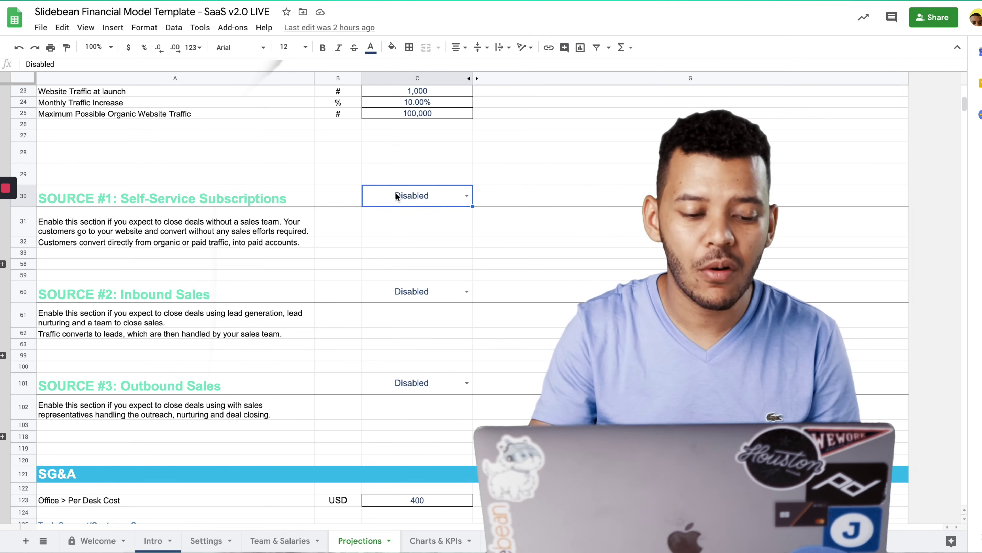
key("Down")
key("Down")
key("Down")
key("Down")
key("Down")
key("Down")
key("Down")
key("Down")
key("Down")
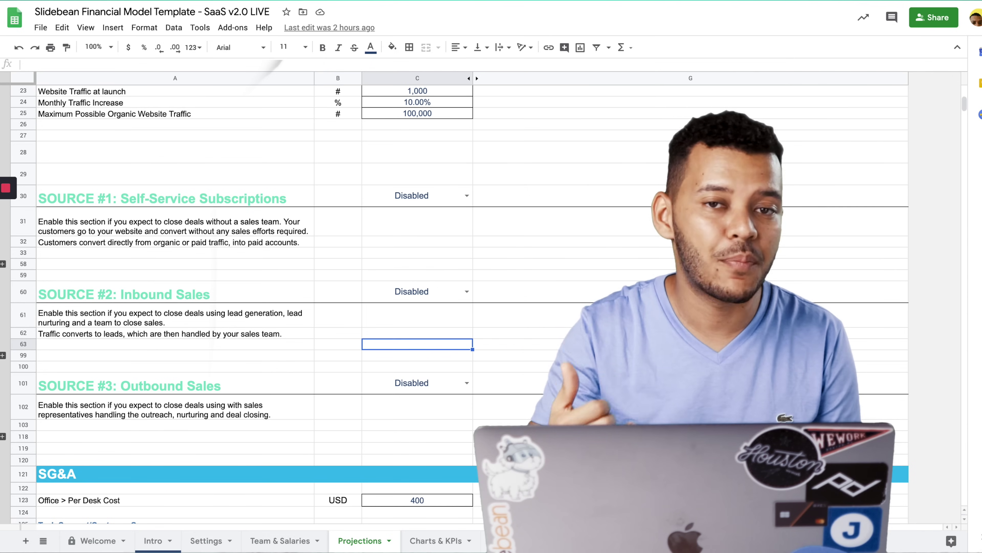
key("Down")
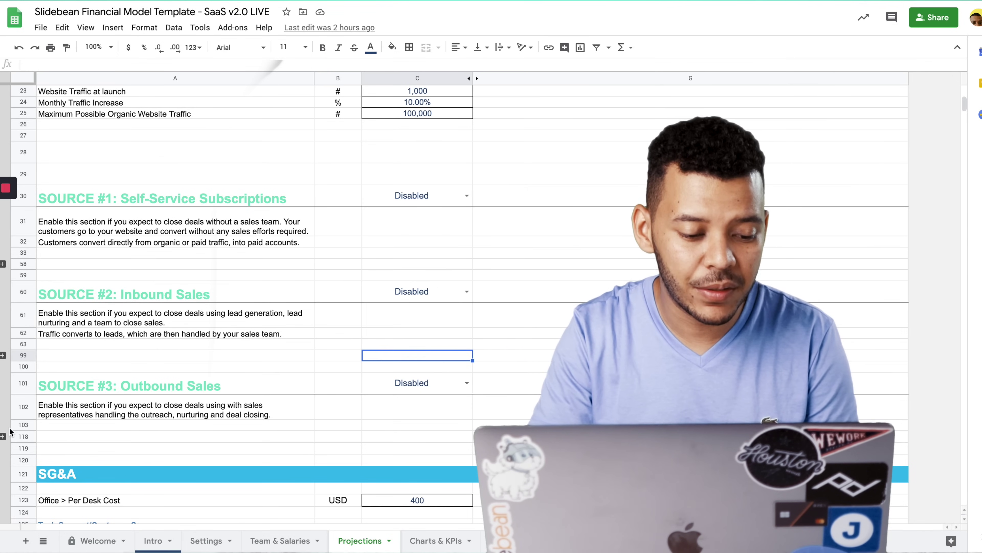
- Expand the collapsed rows under SOURCE #3: Outbound Sales and check the Expected Yearly Churn Rate label in its Business Model
left_click(3, 437)
scroll(309, 214, "down", 6)
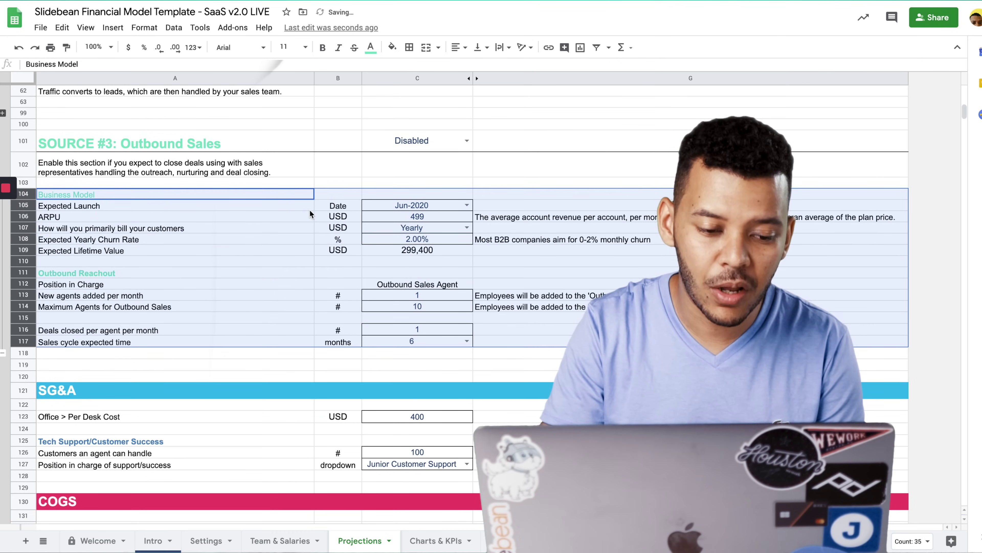
left_click(252, 241)
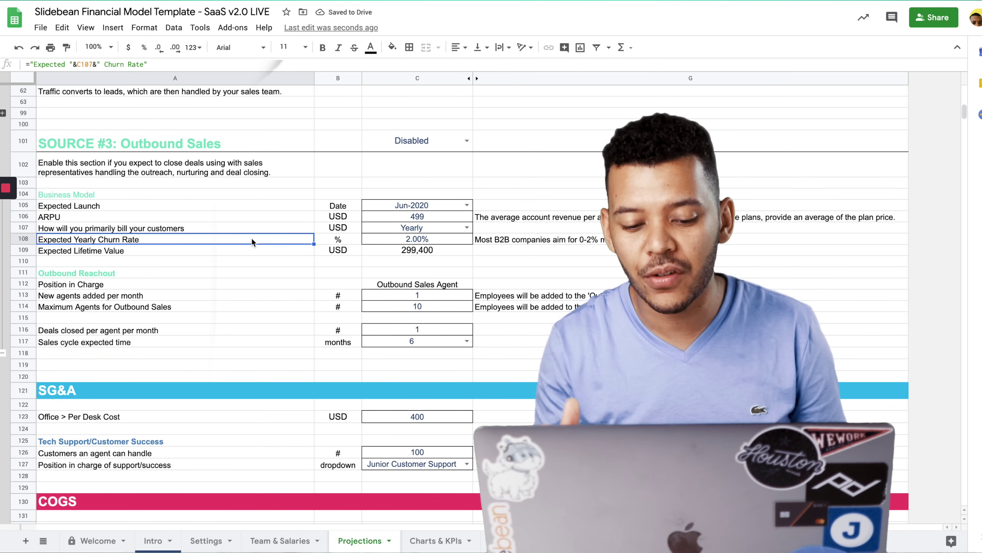
- Open the Revenue sheet and look through the monthly and annual billing rows under SOURCE #2: Inbound Sales
left_click(508, 541)
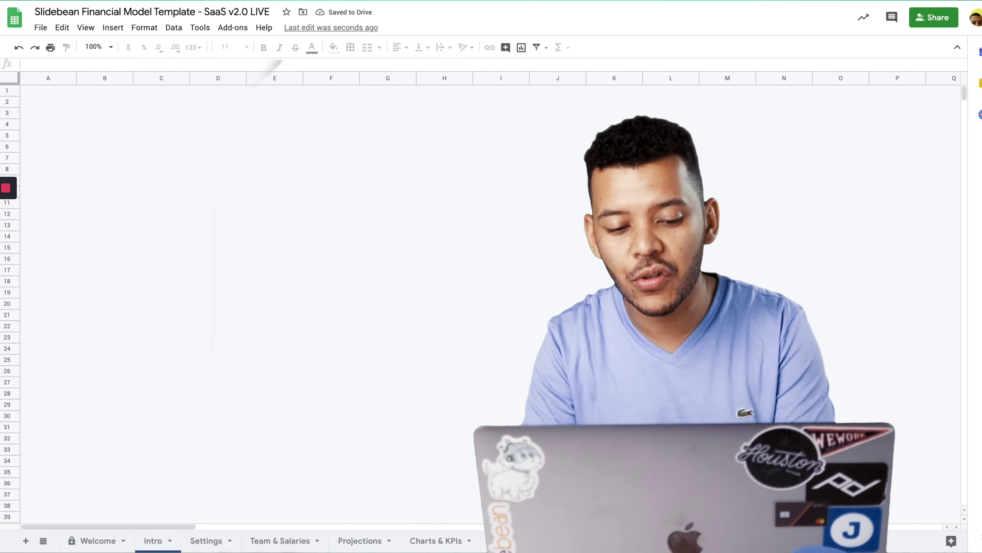
scroll(553, 313, "down", 20)
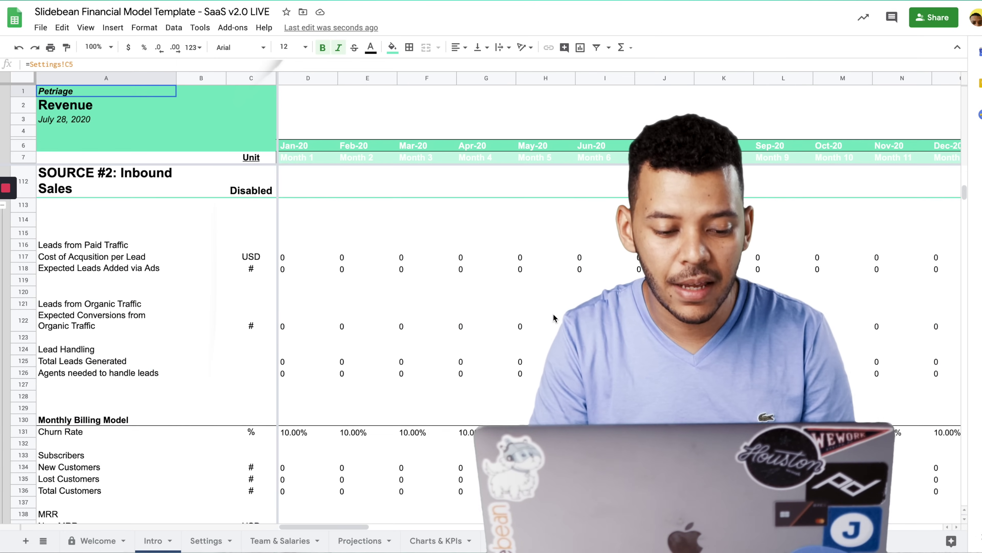
scroll(554, 313, "down", 6)
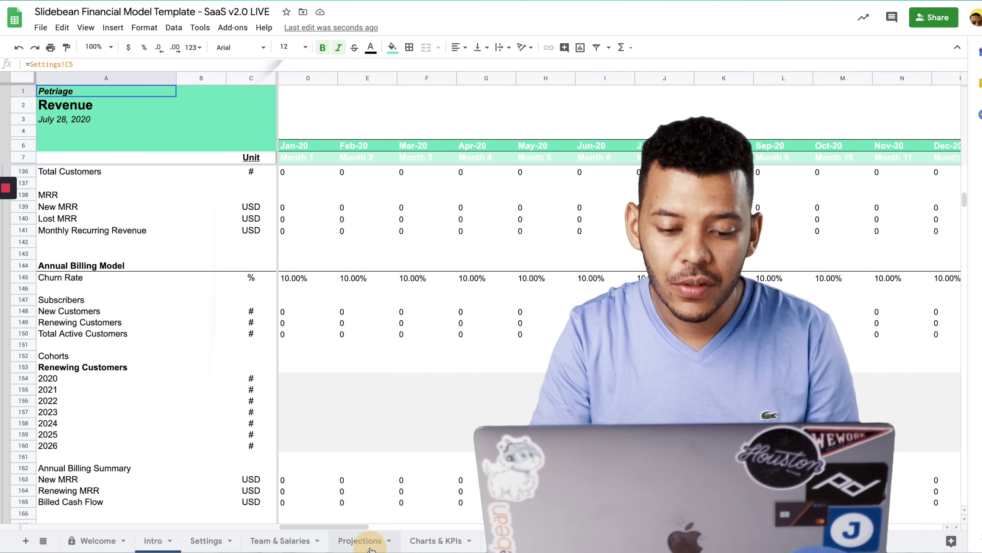
- Collapse the detail rows under SOURCE #3: Outbound Sales on the Projections sheet and return to the Welcome sheet
left_click(361, 540)
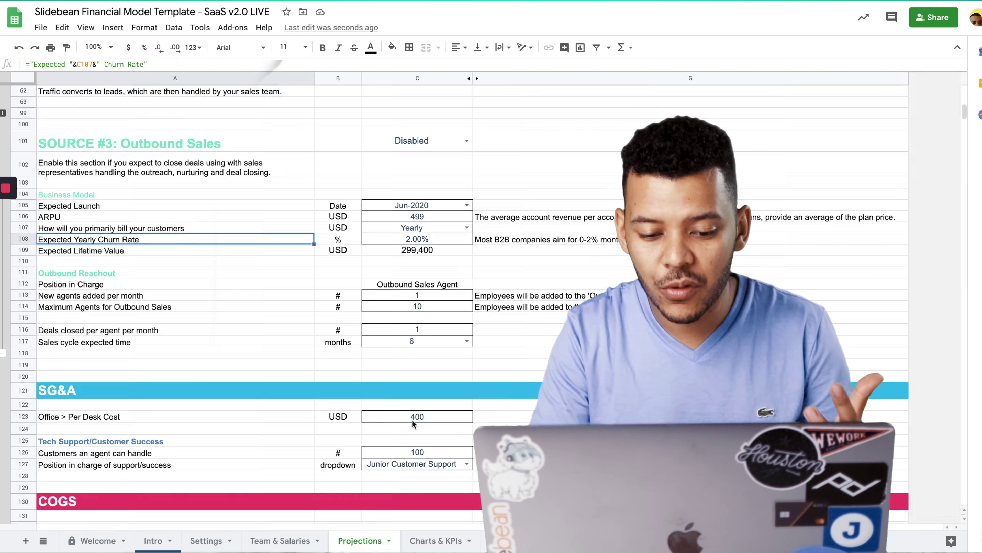
left_click(3, 353)
scroll(201, 312, "up", 10)
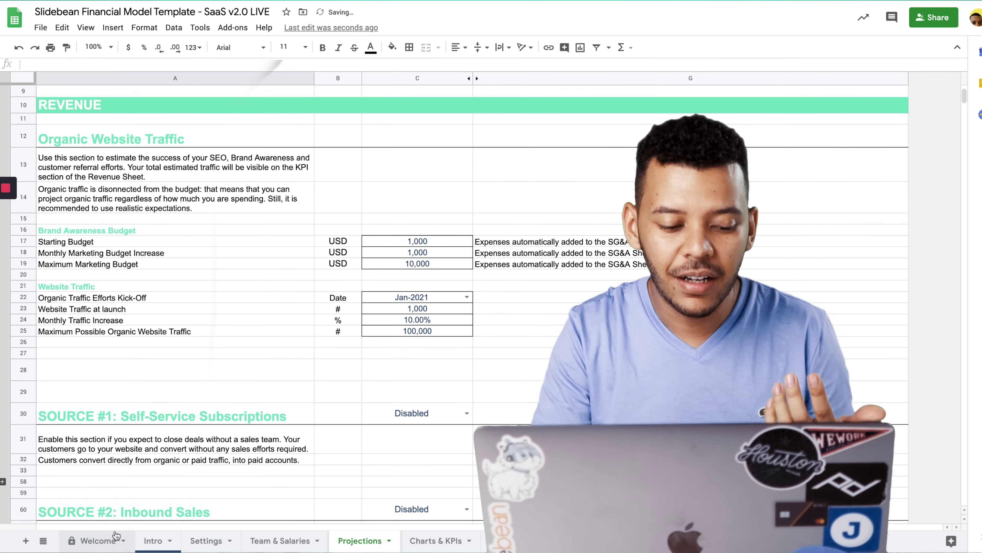
left_click(93, 541)
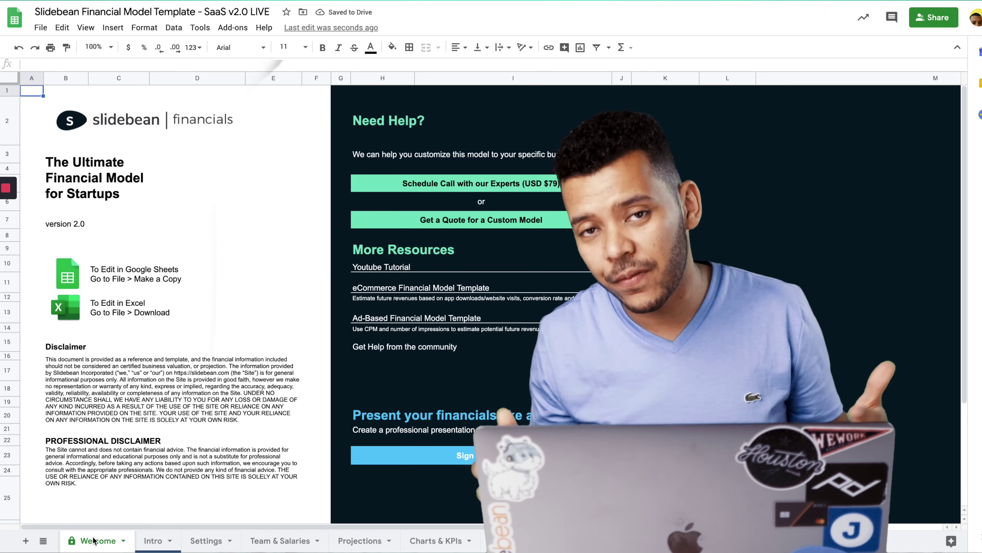